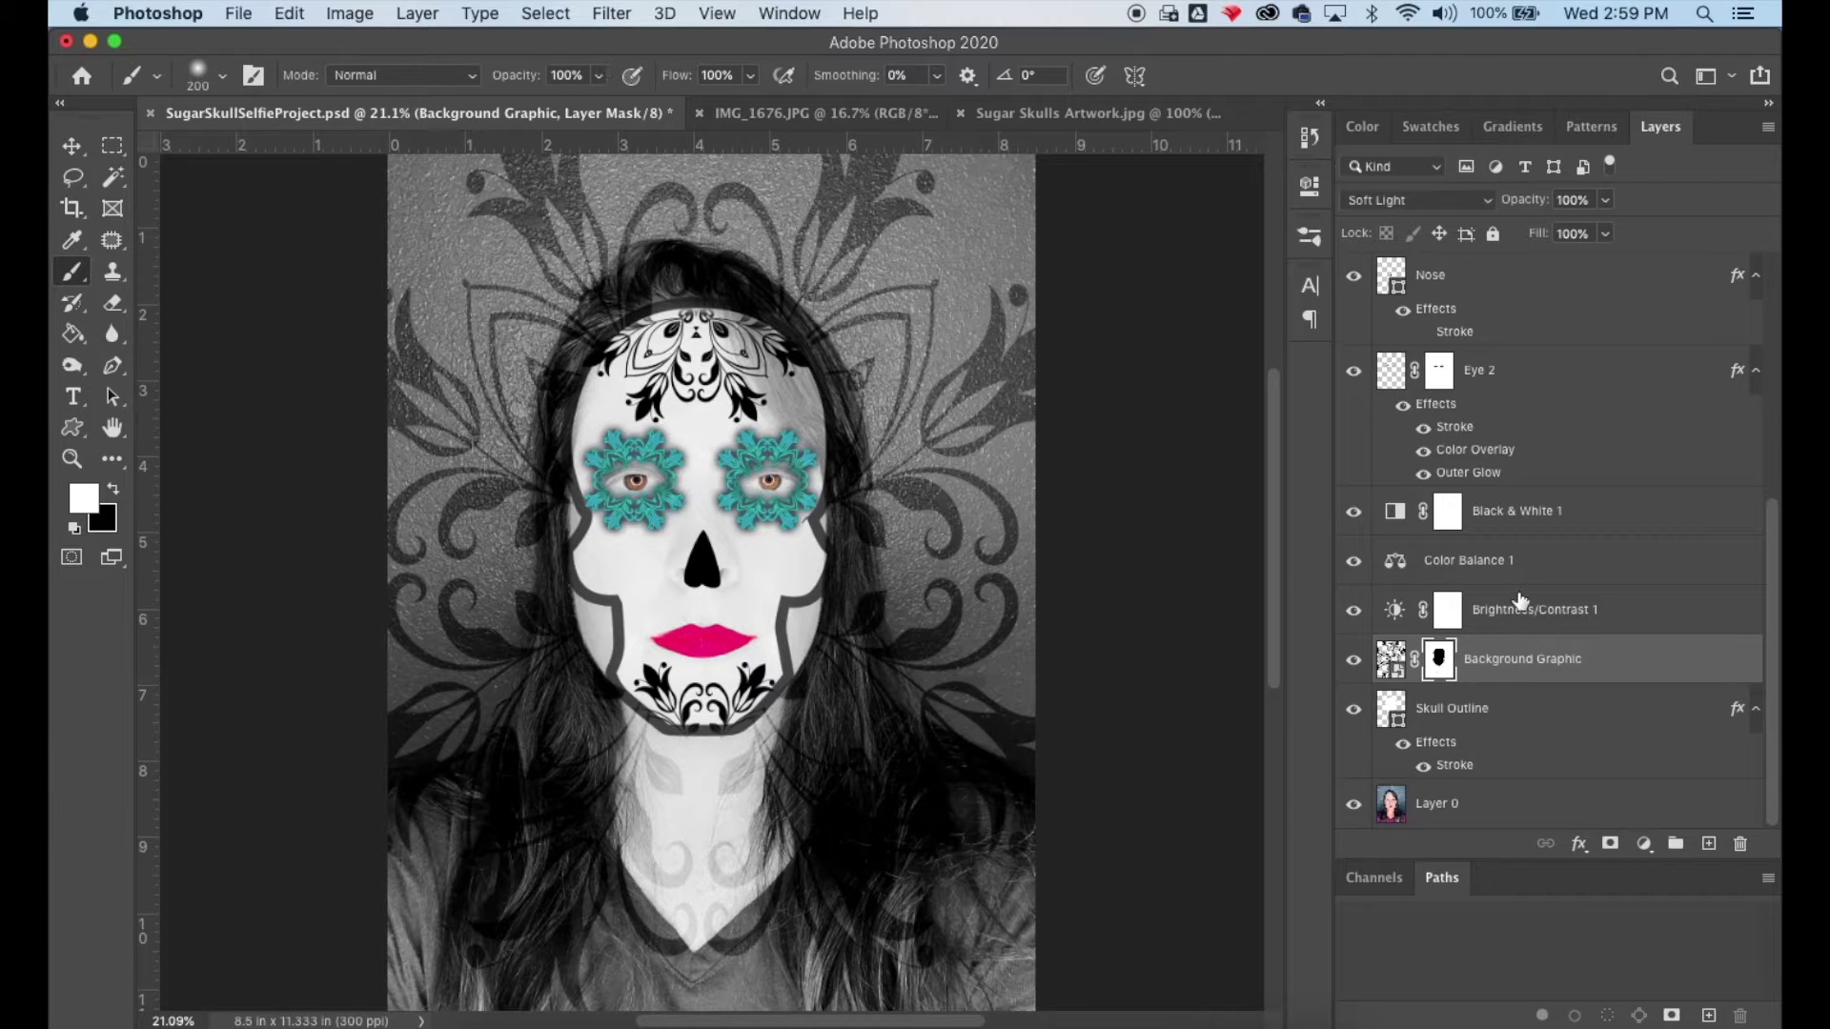
Step: Show the reference painting on Layer 3 over the portrait for comparison and hide it again
scroll(1521, 600, up, 5)
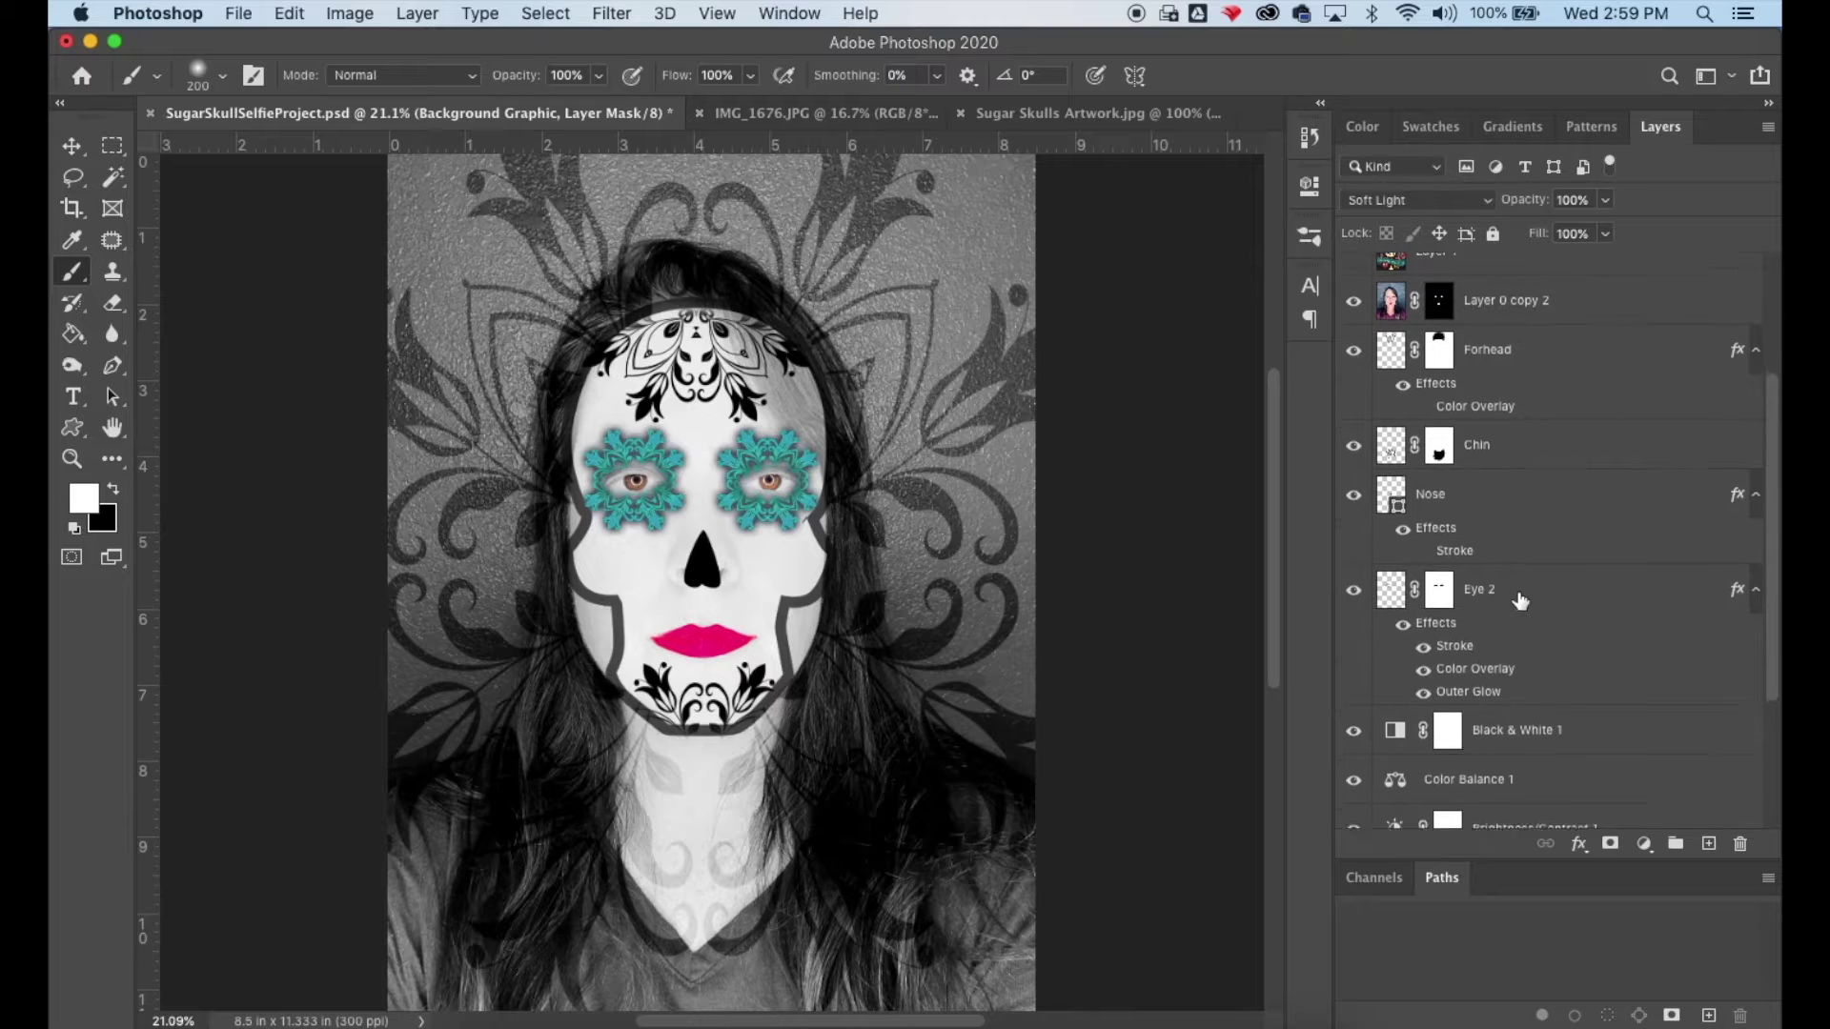
scroll(1521, 600, up, 3)
scroll(1521, 600, up, 3)
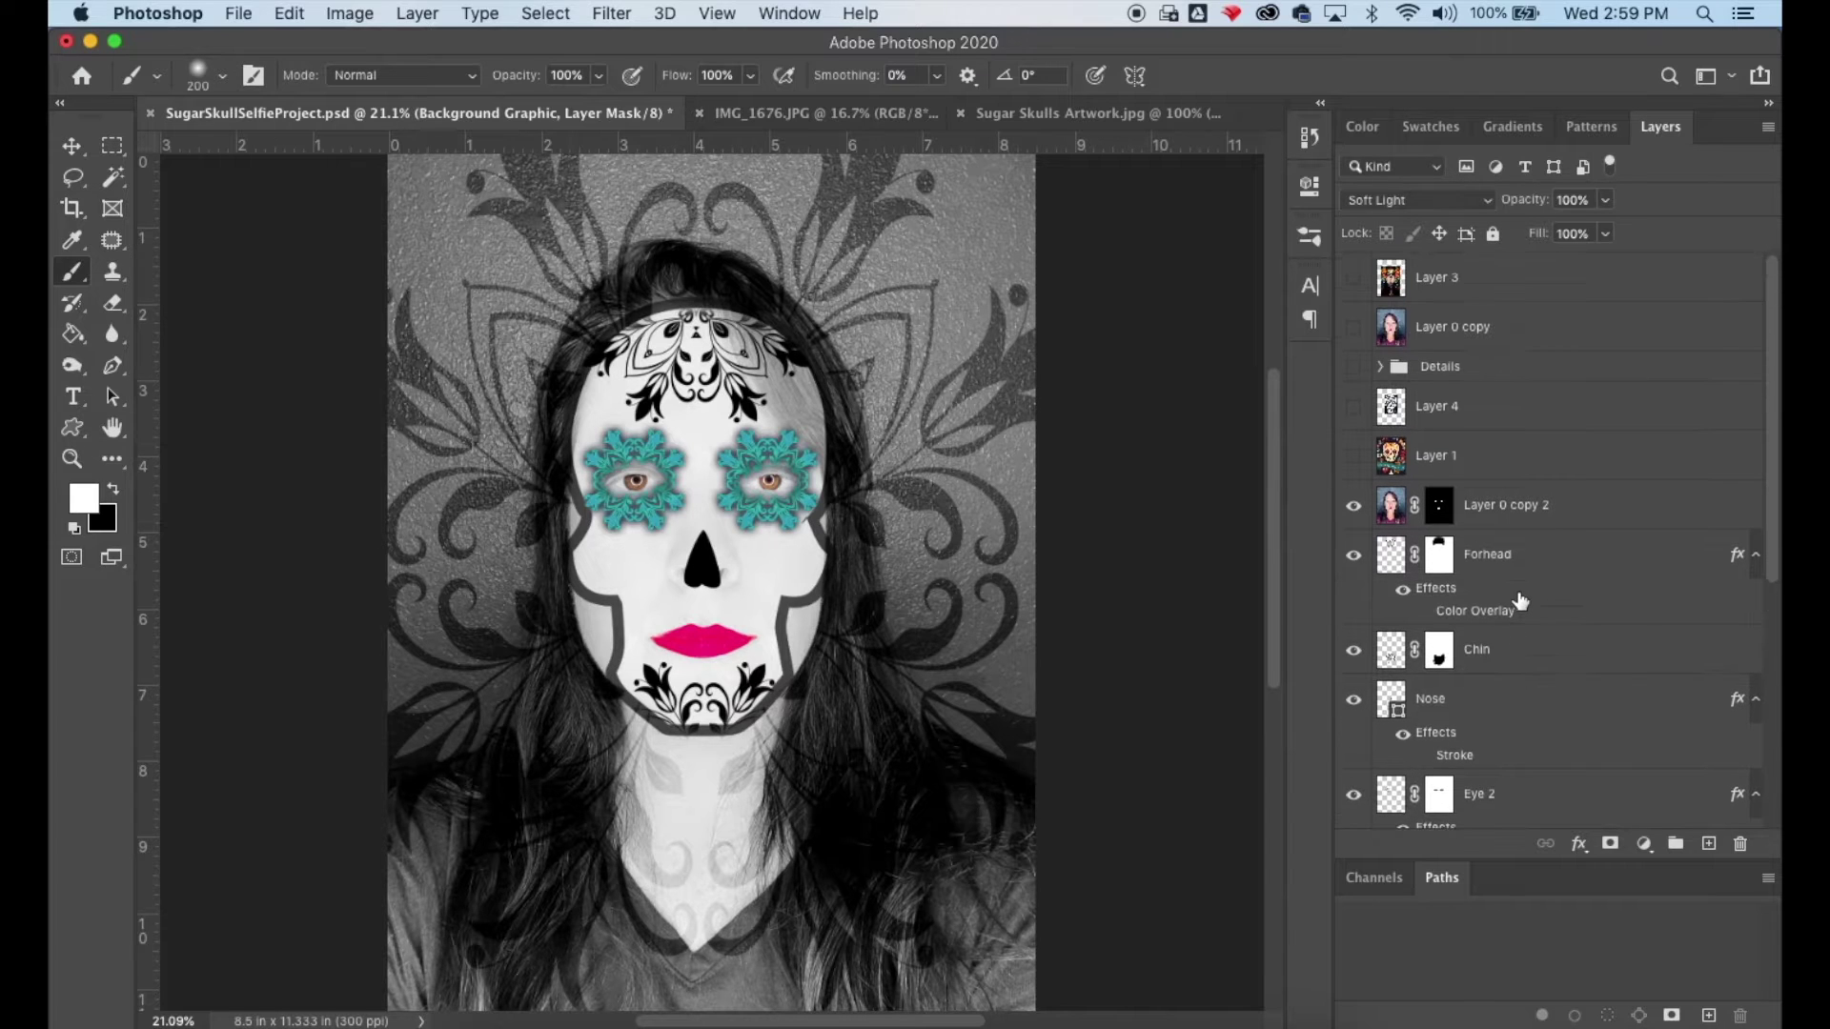
click(1353, 278)
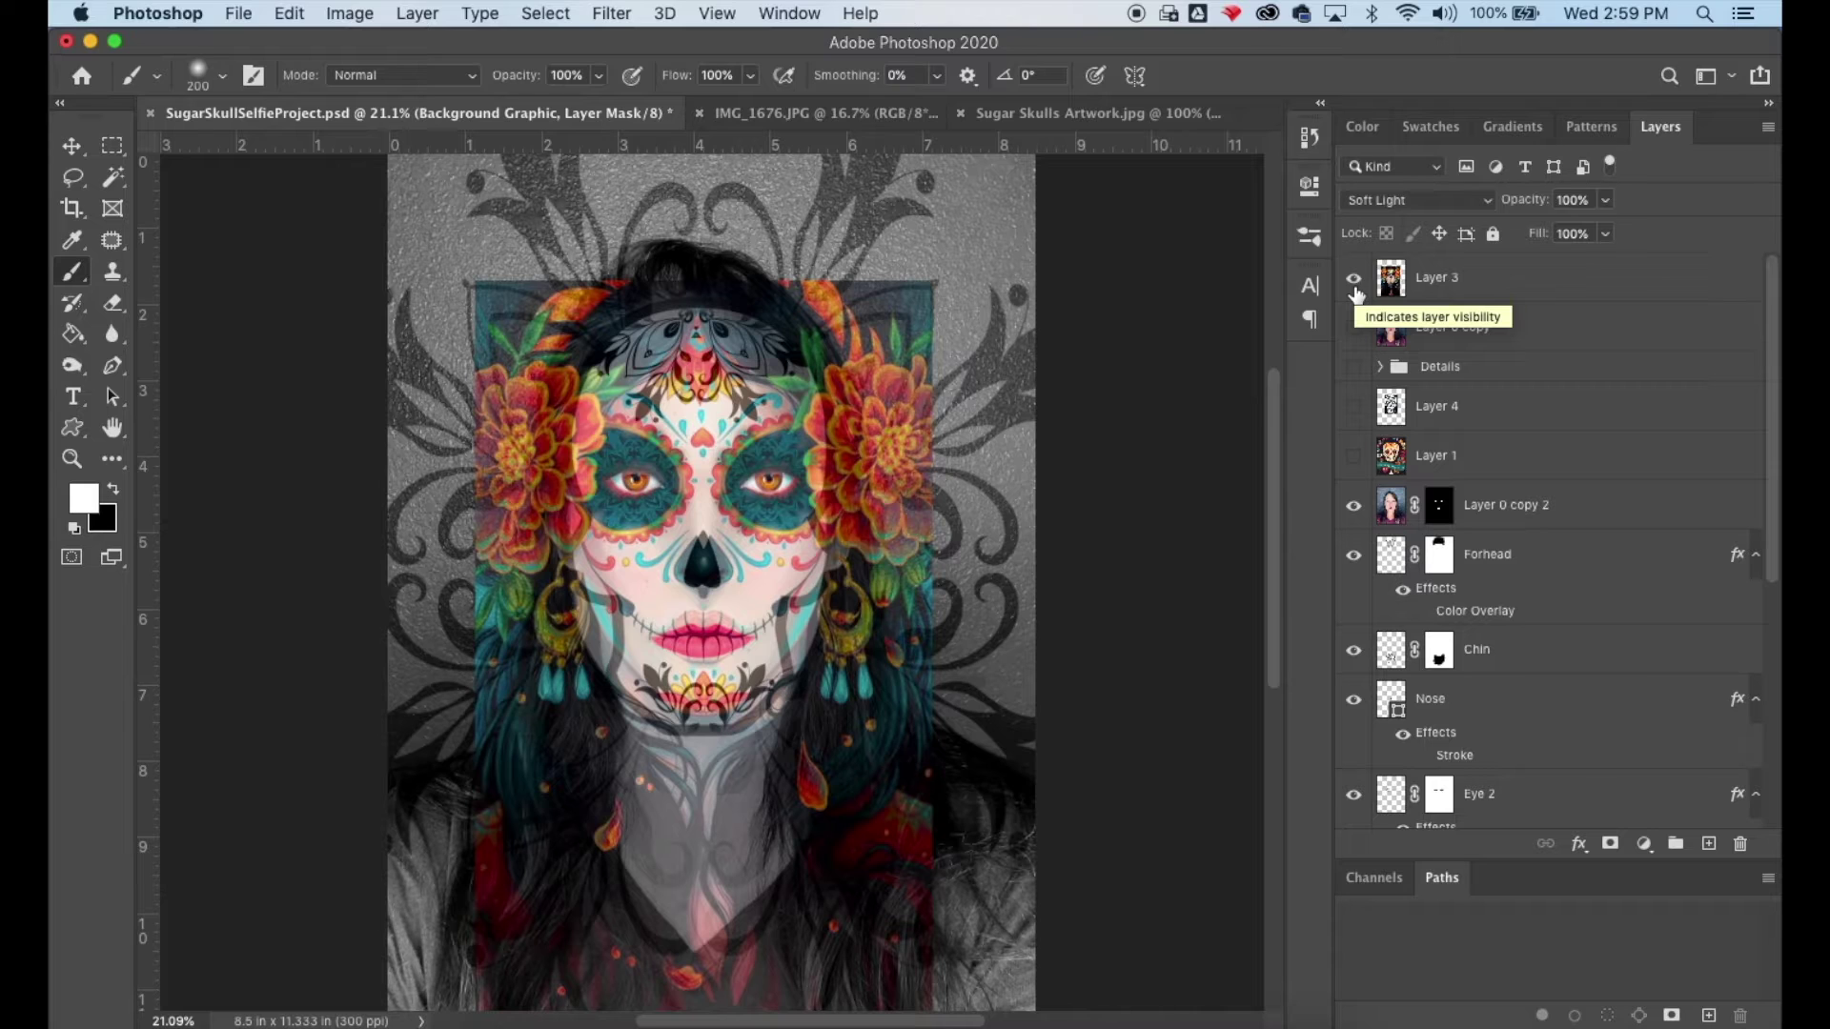
click(1353, 278)
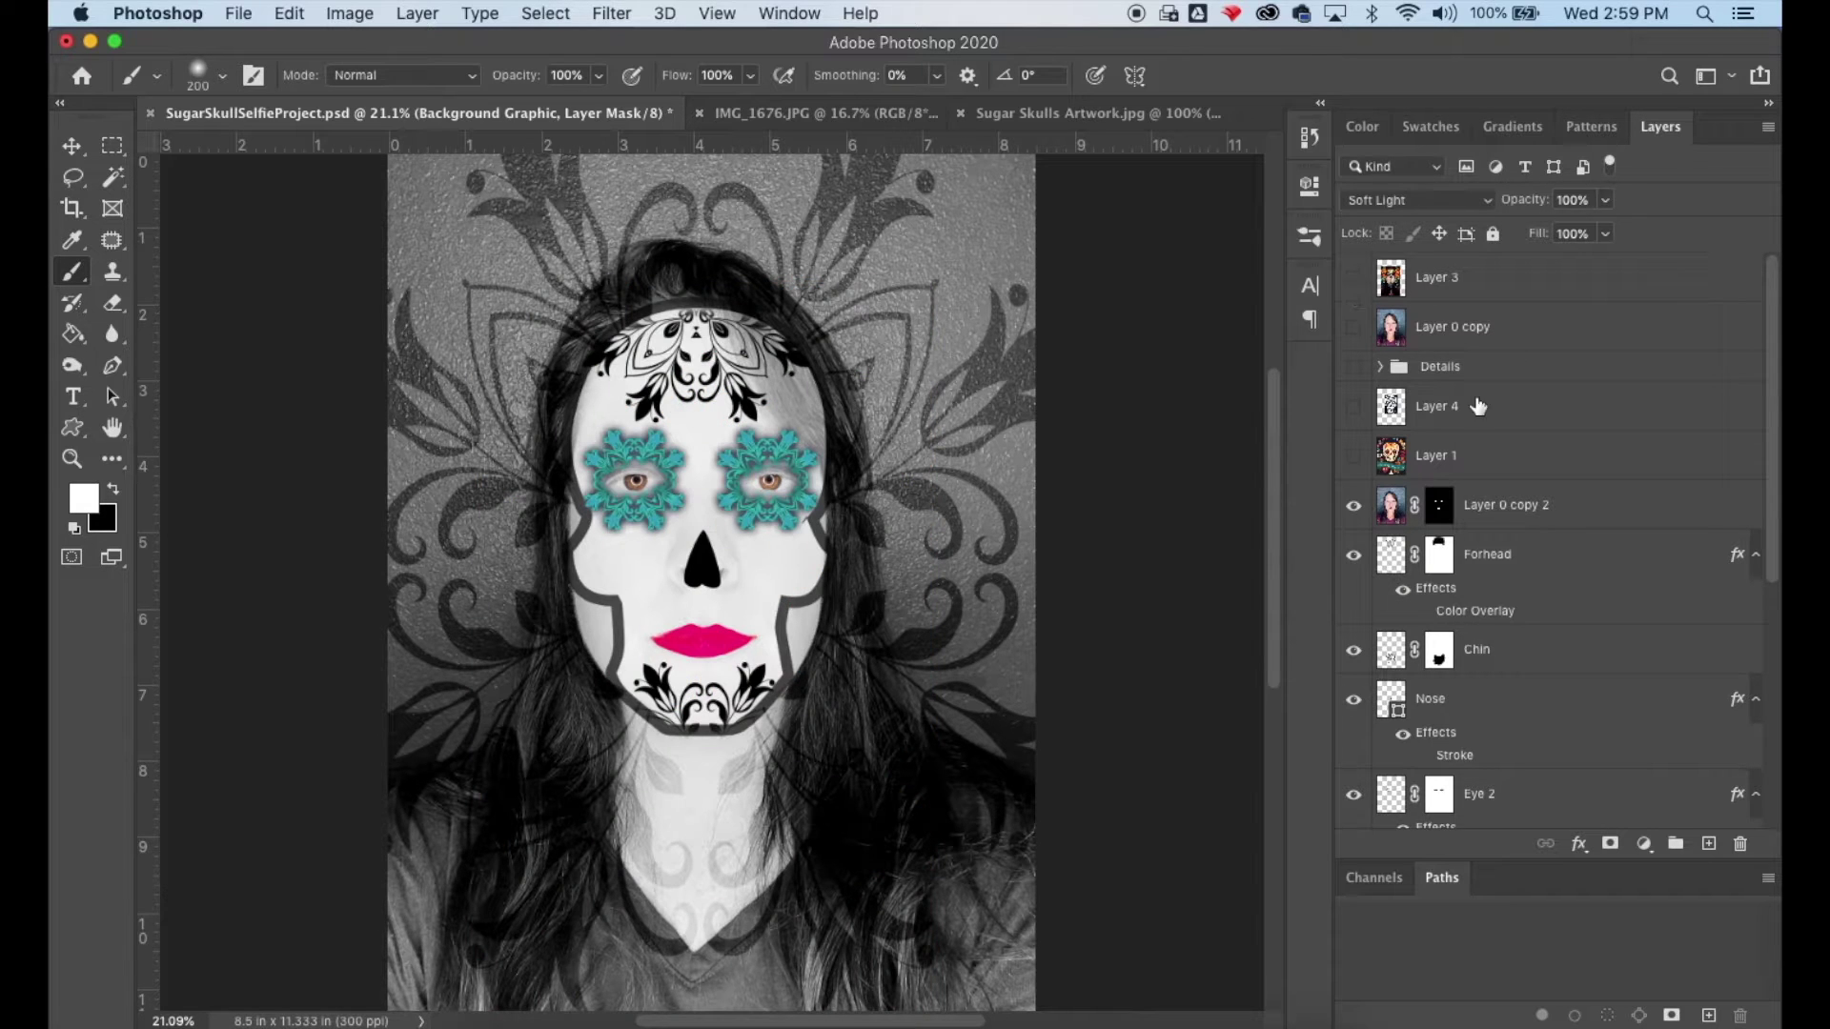
scroll(1603, 577, down, 5)
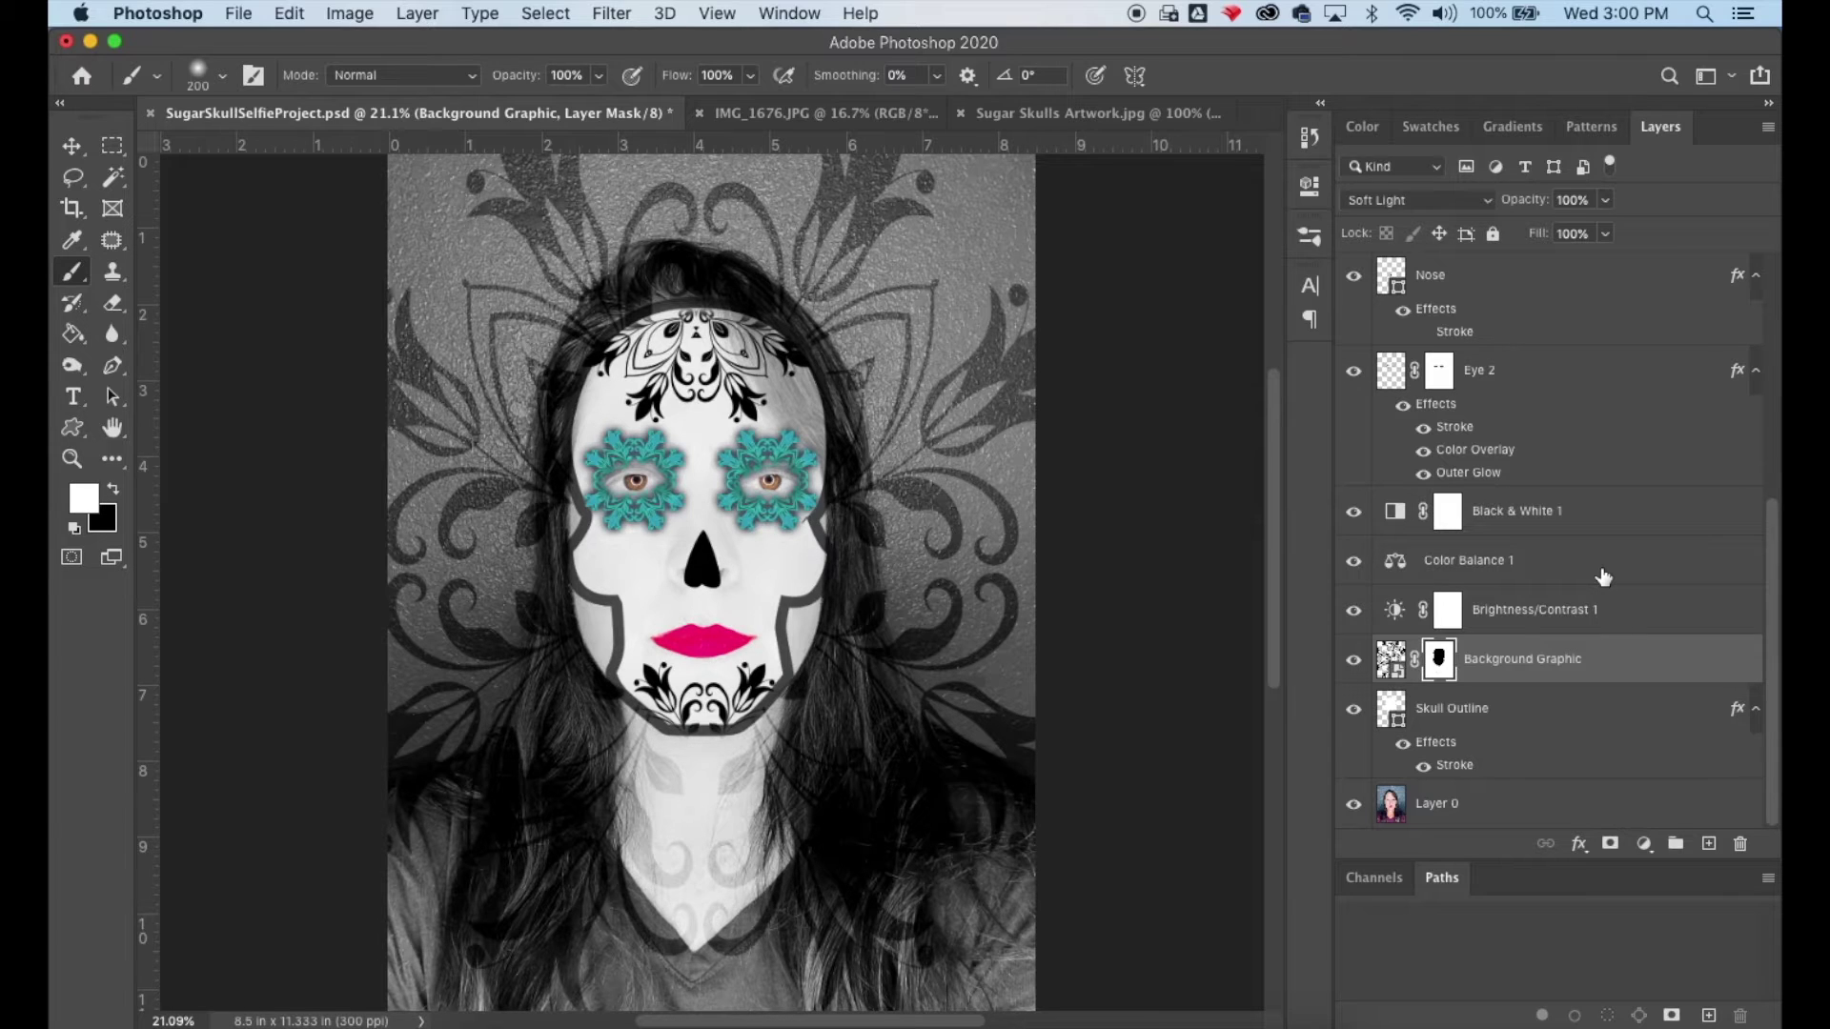
scroll(1603, 577, up, 1)
scroll(1604, 576, up, 1)
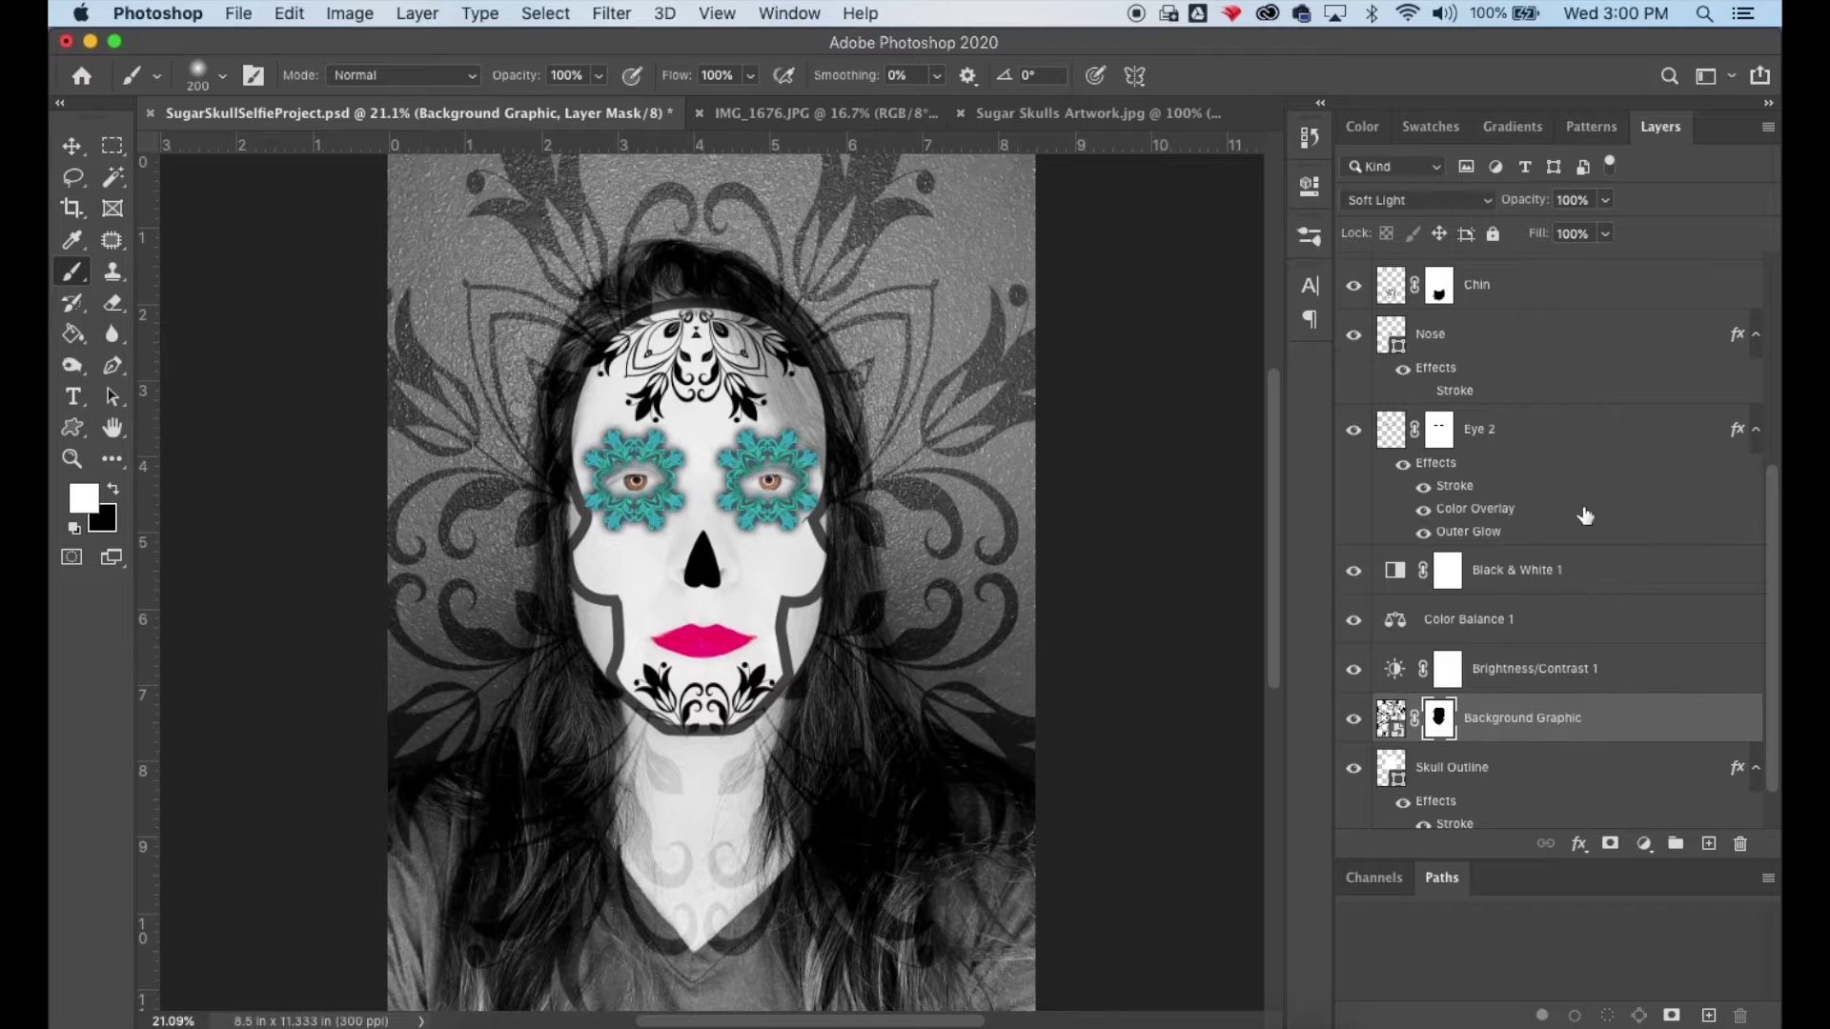
click(1530, 295)
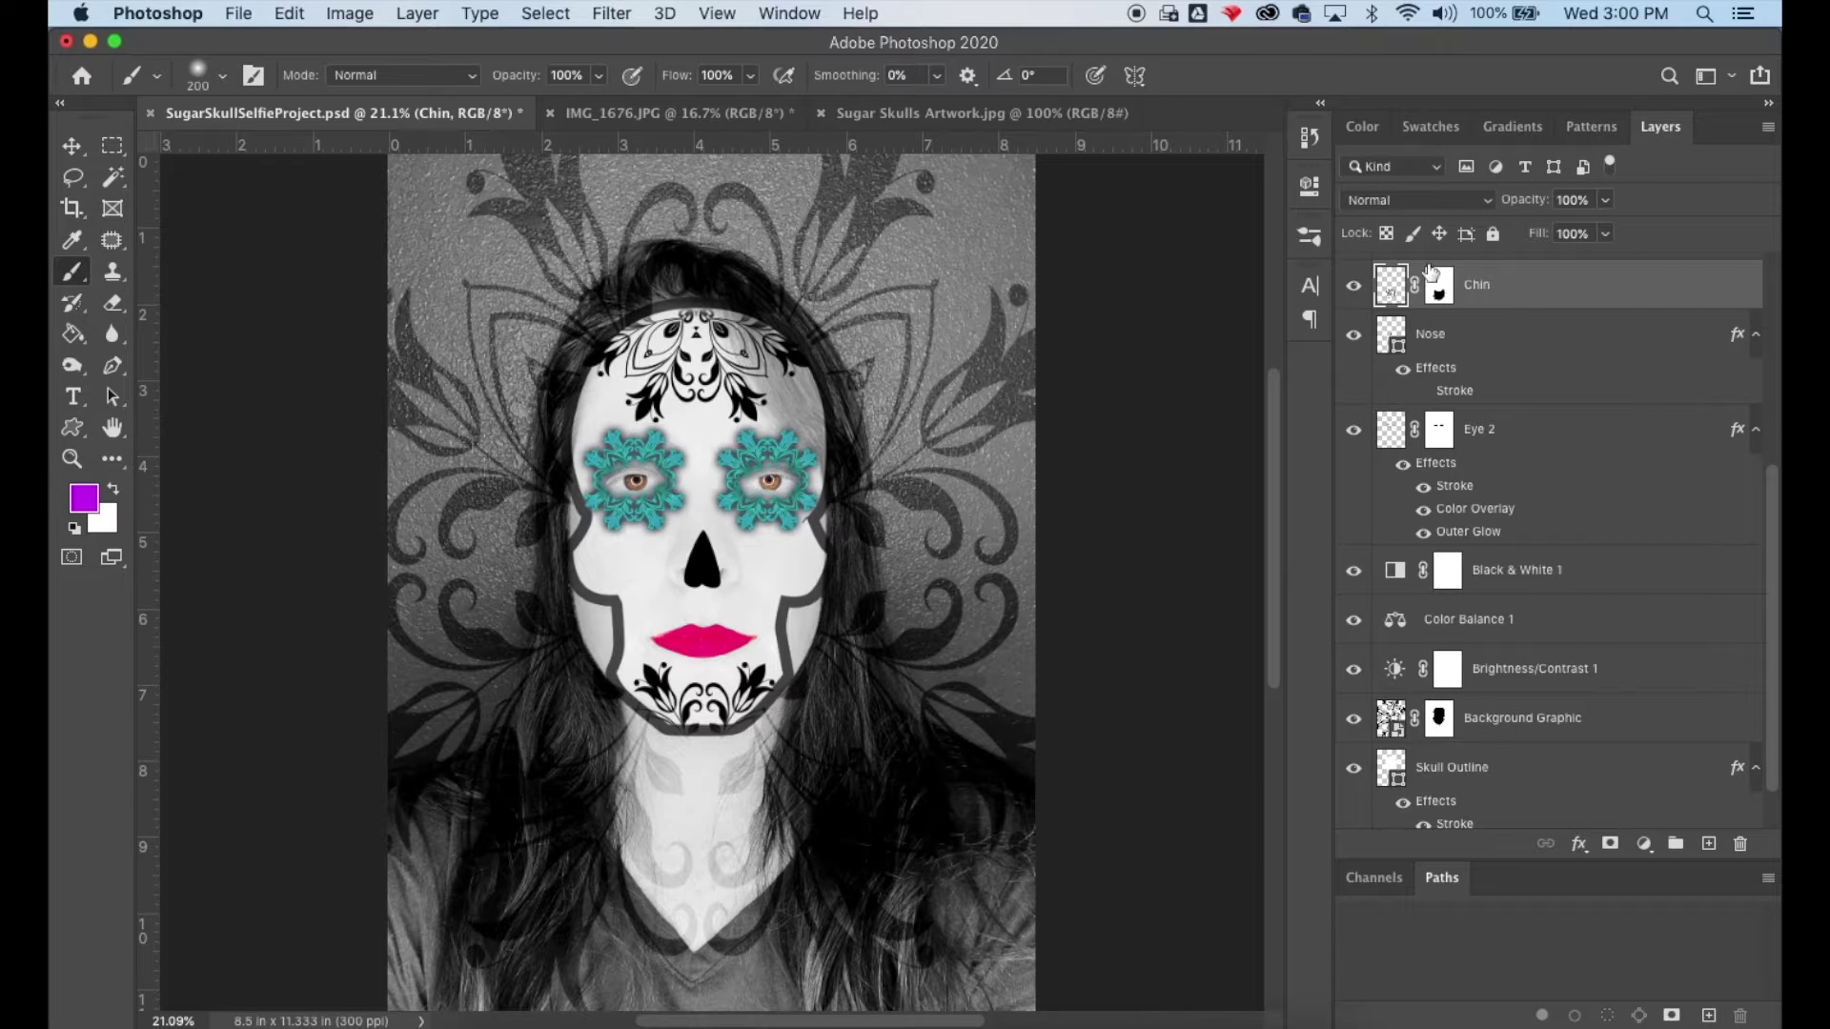
click(417, 13)
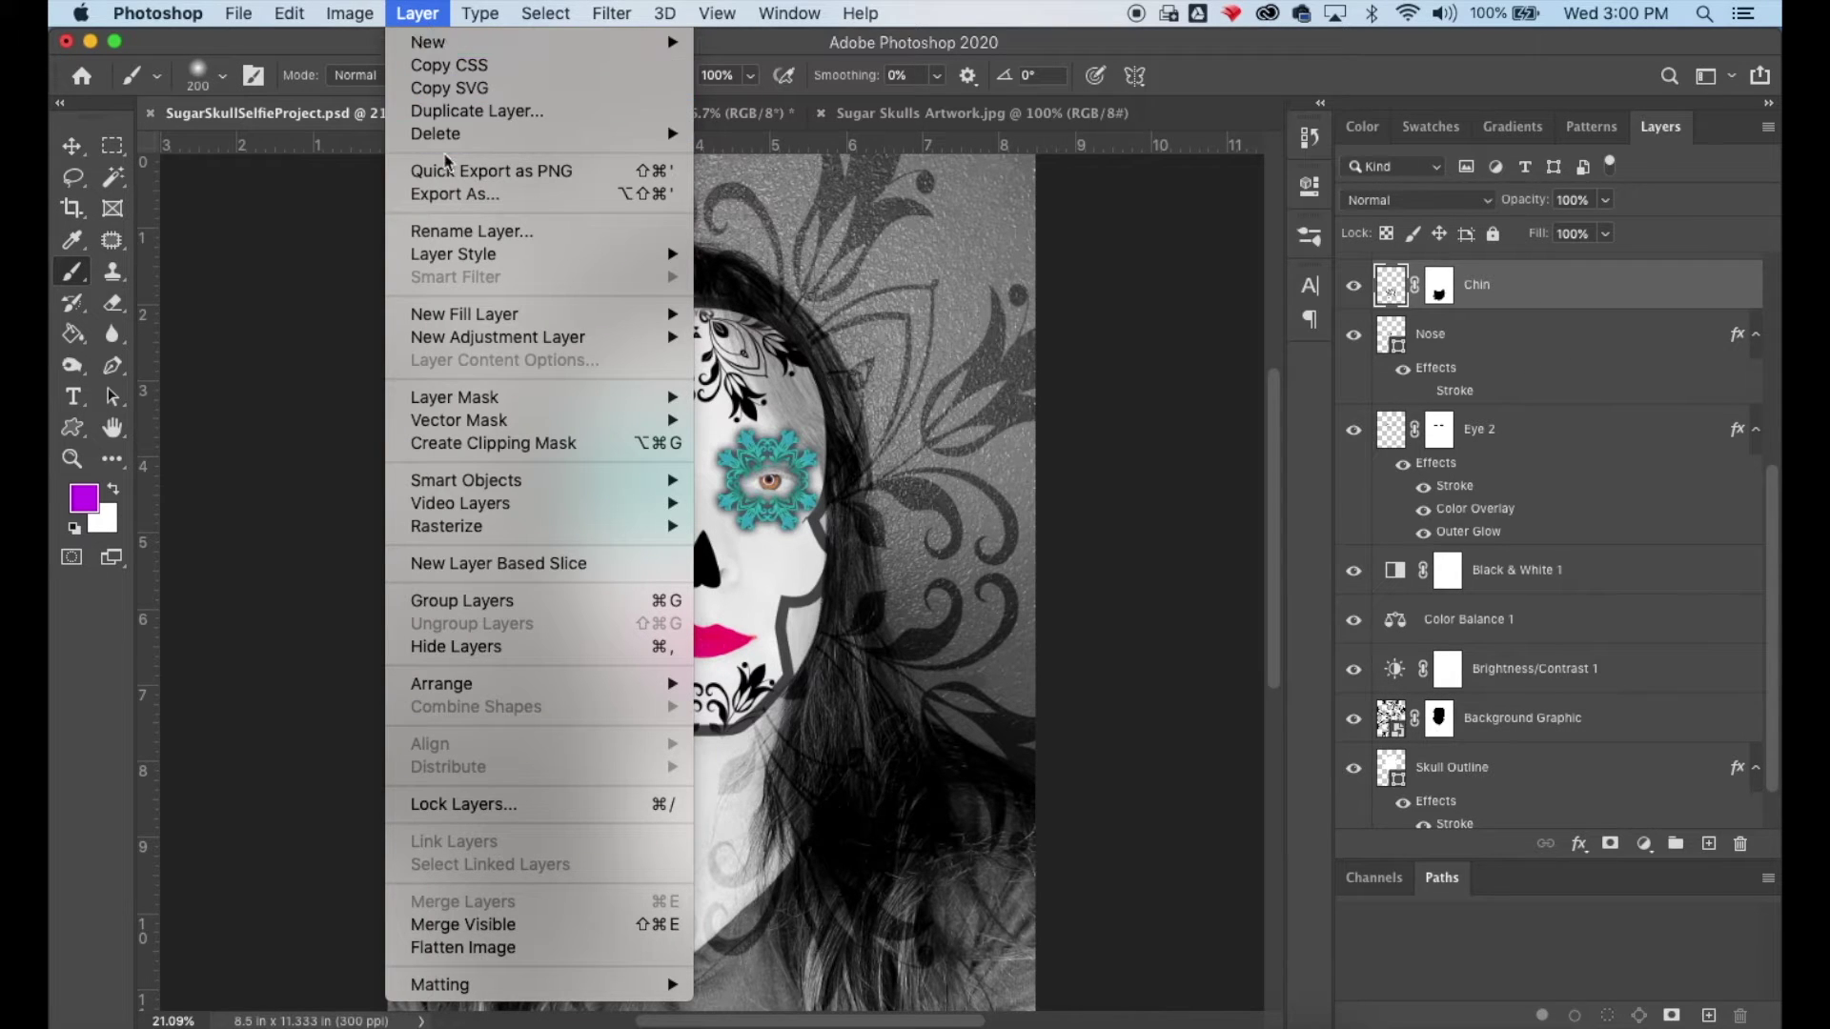
click(456, 112)
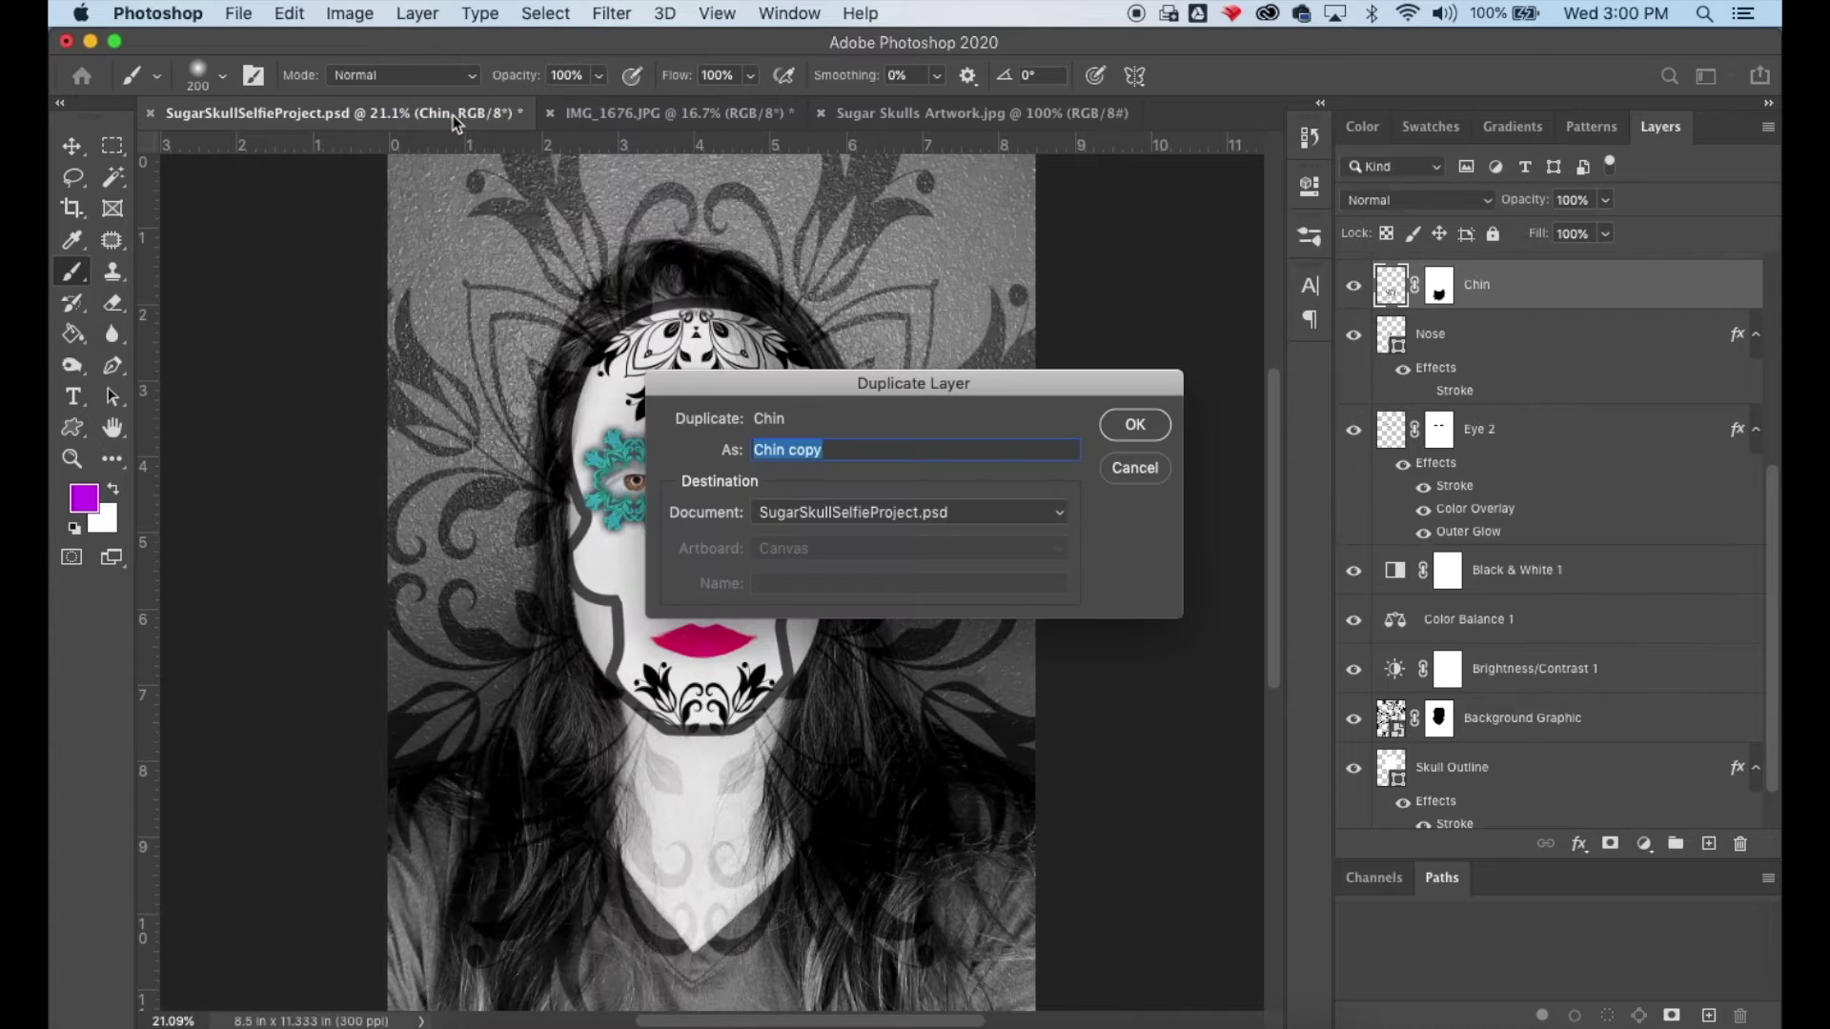
click(1133, 468)
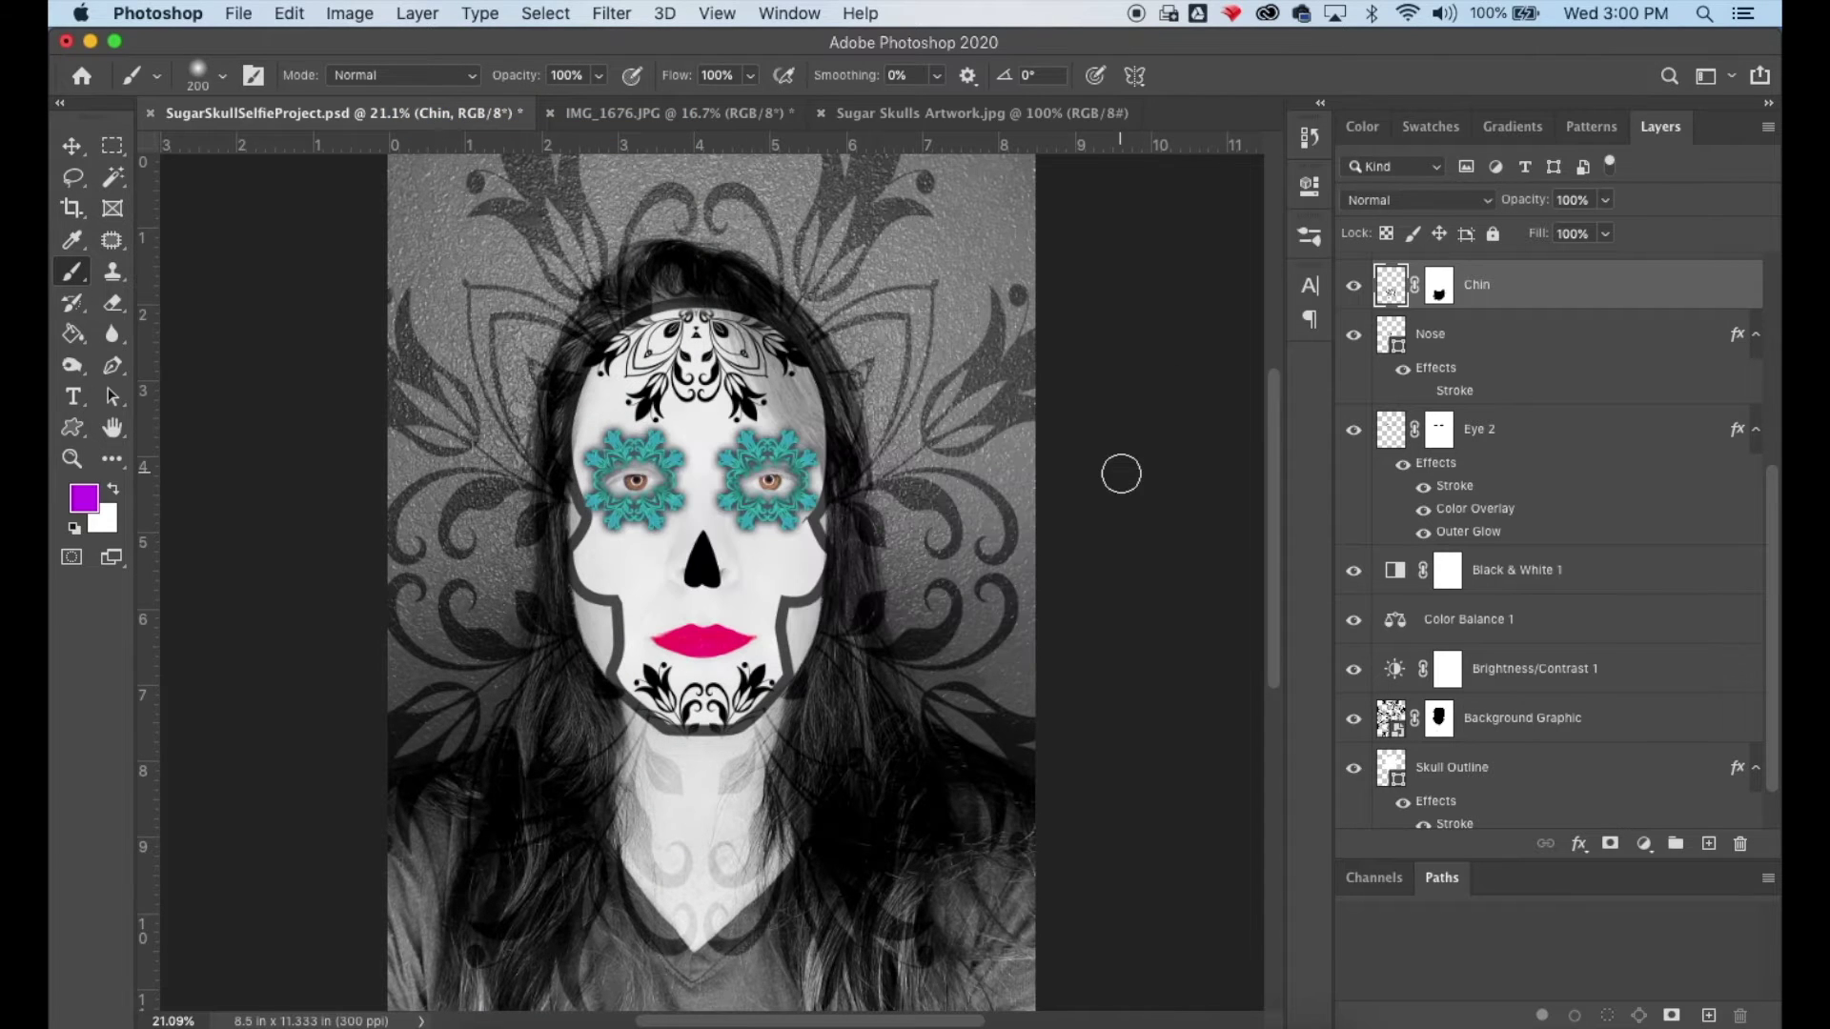
Step: Save the project and place images copy.jpeg from the Sugar Skull Graphics folder as an embedded graphic
click(239, 14)
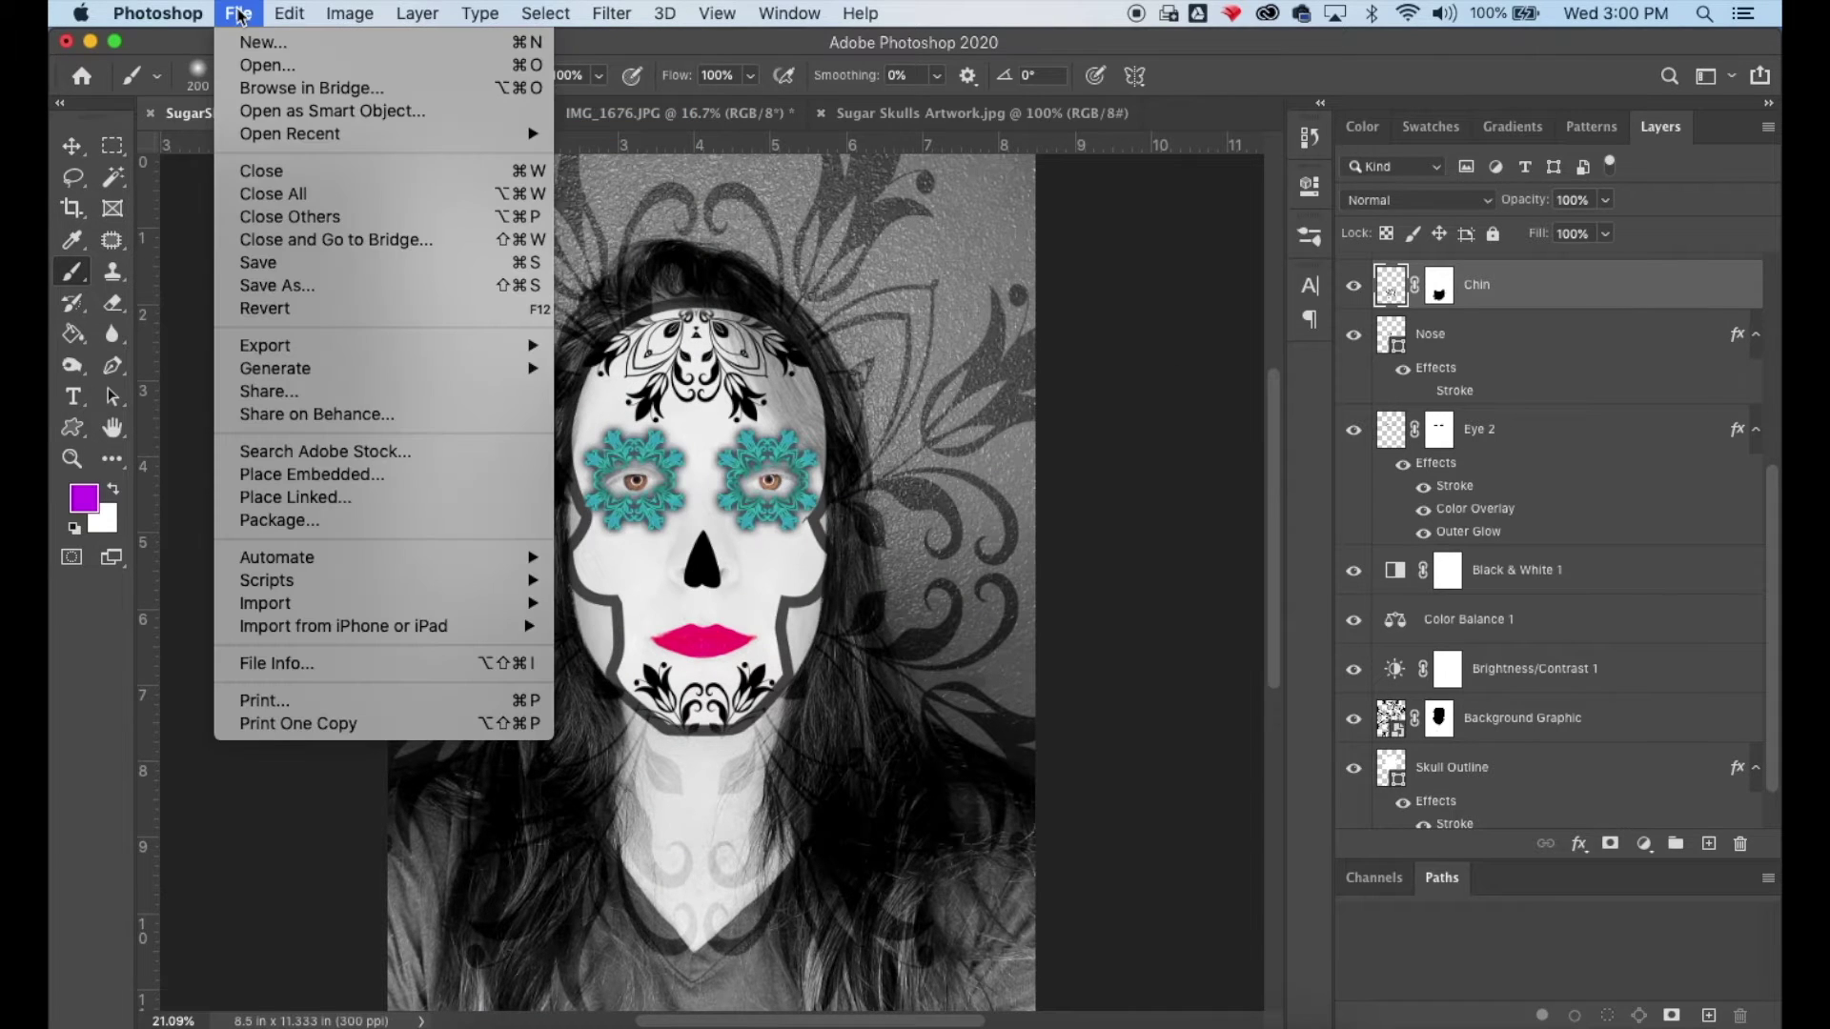
click(246, 271)
click(246, 14)
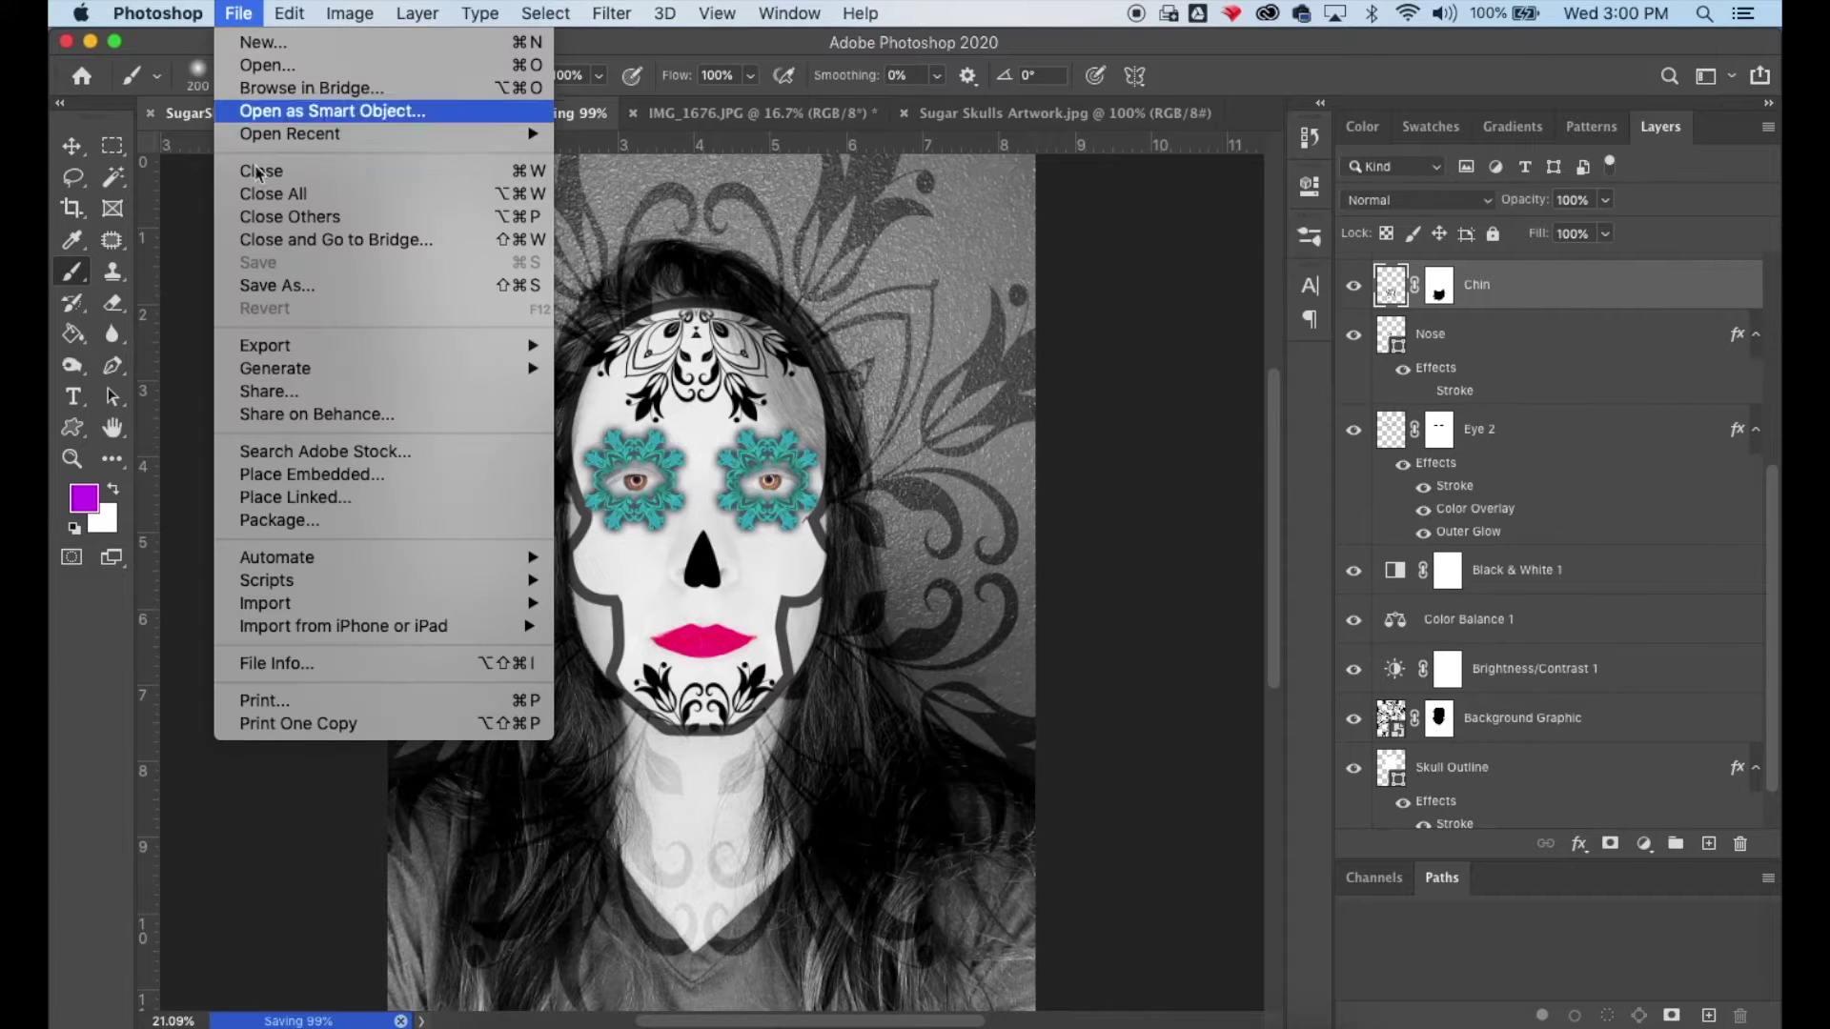
click(277, 478)
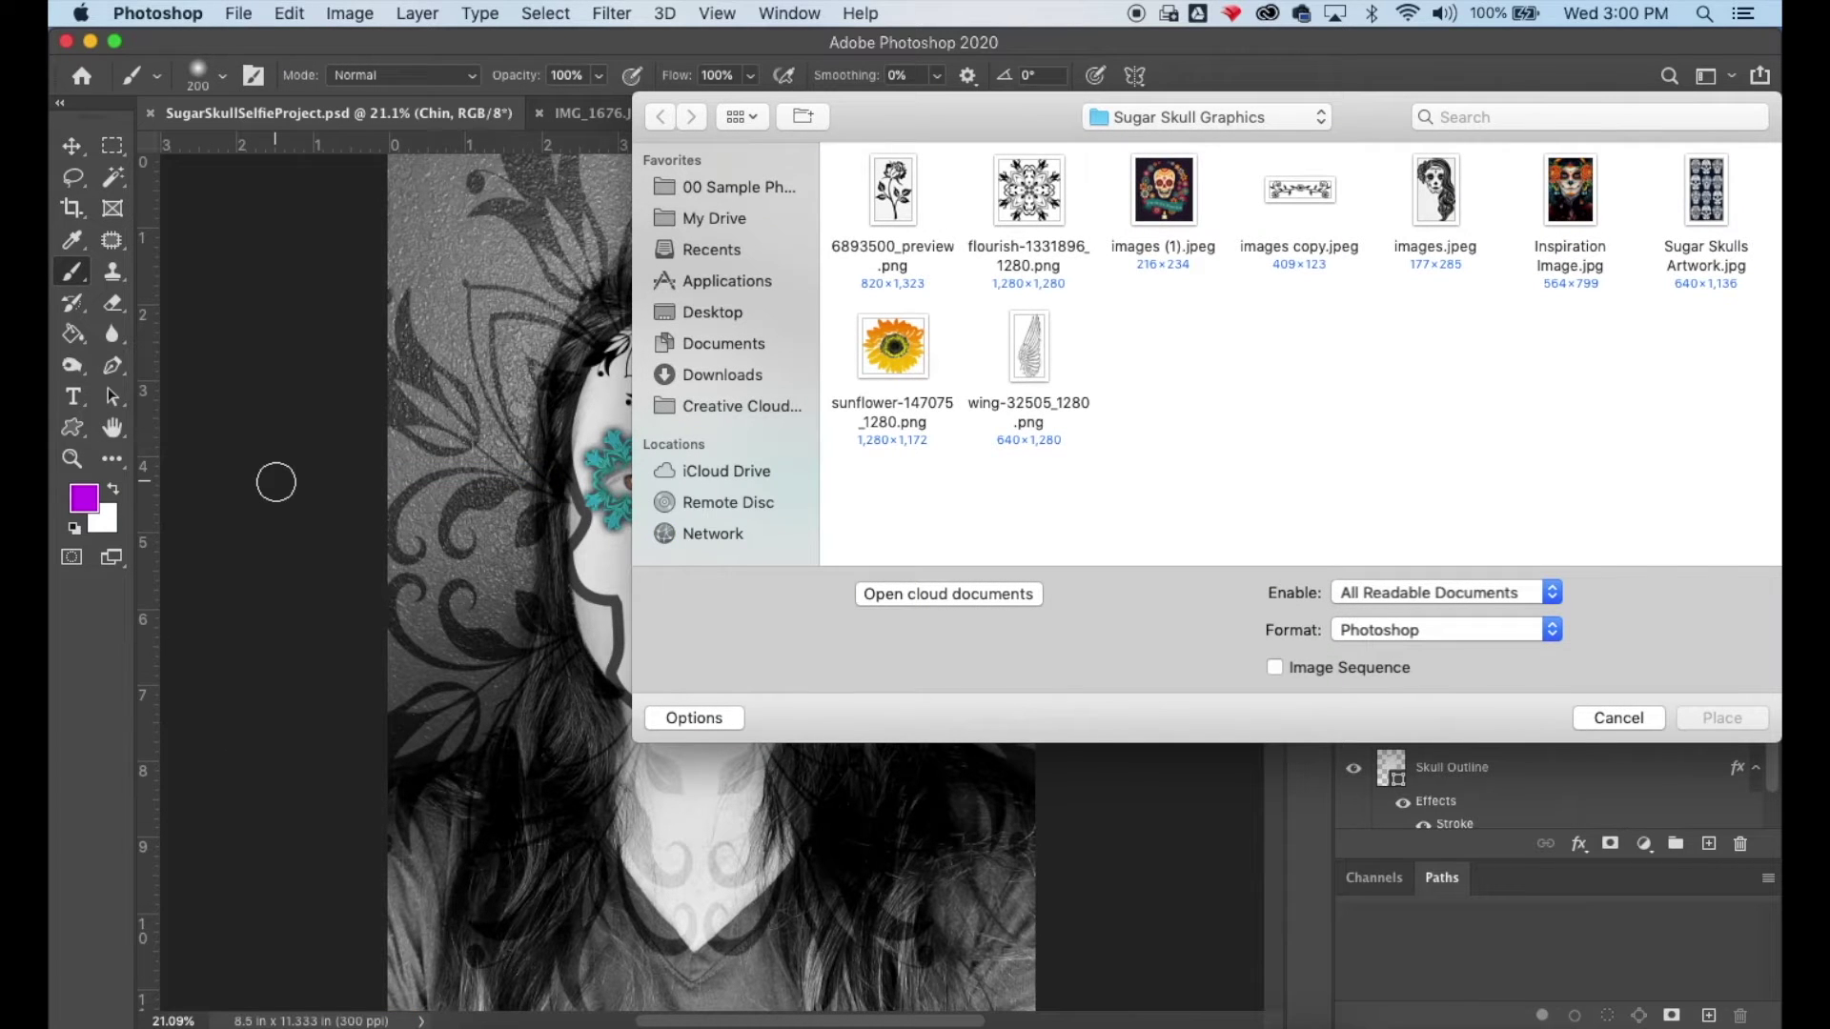
click(1271, 195)
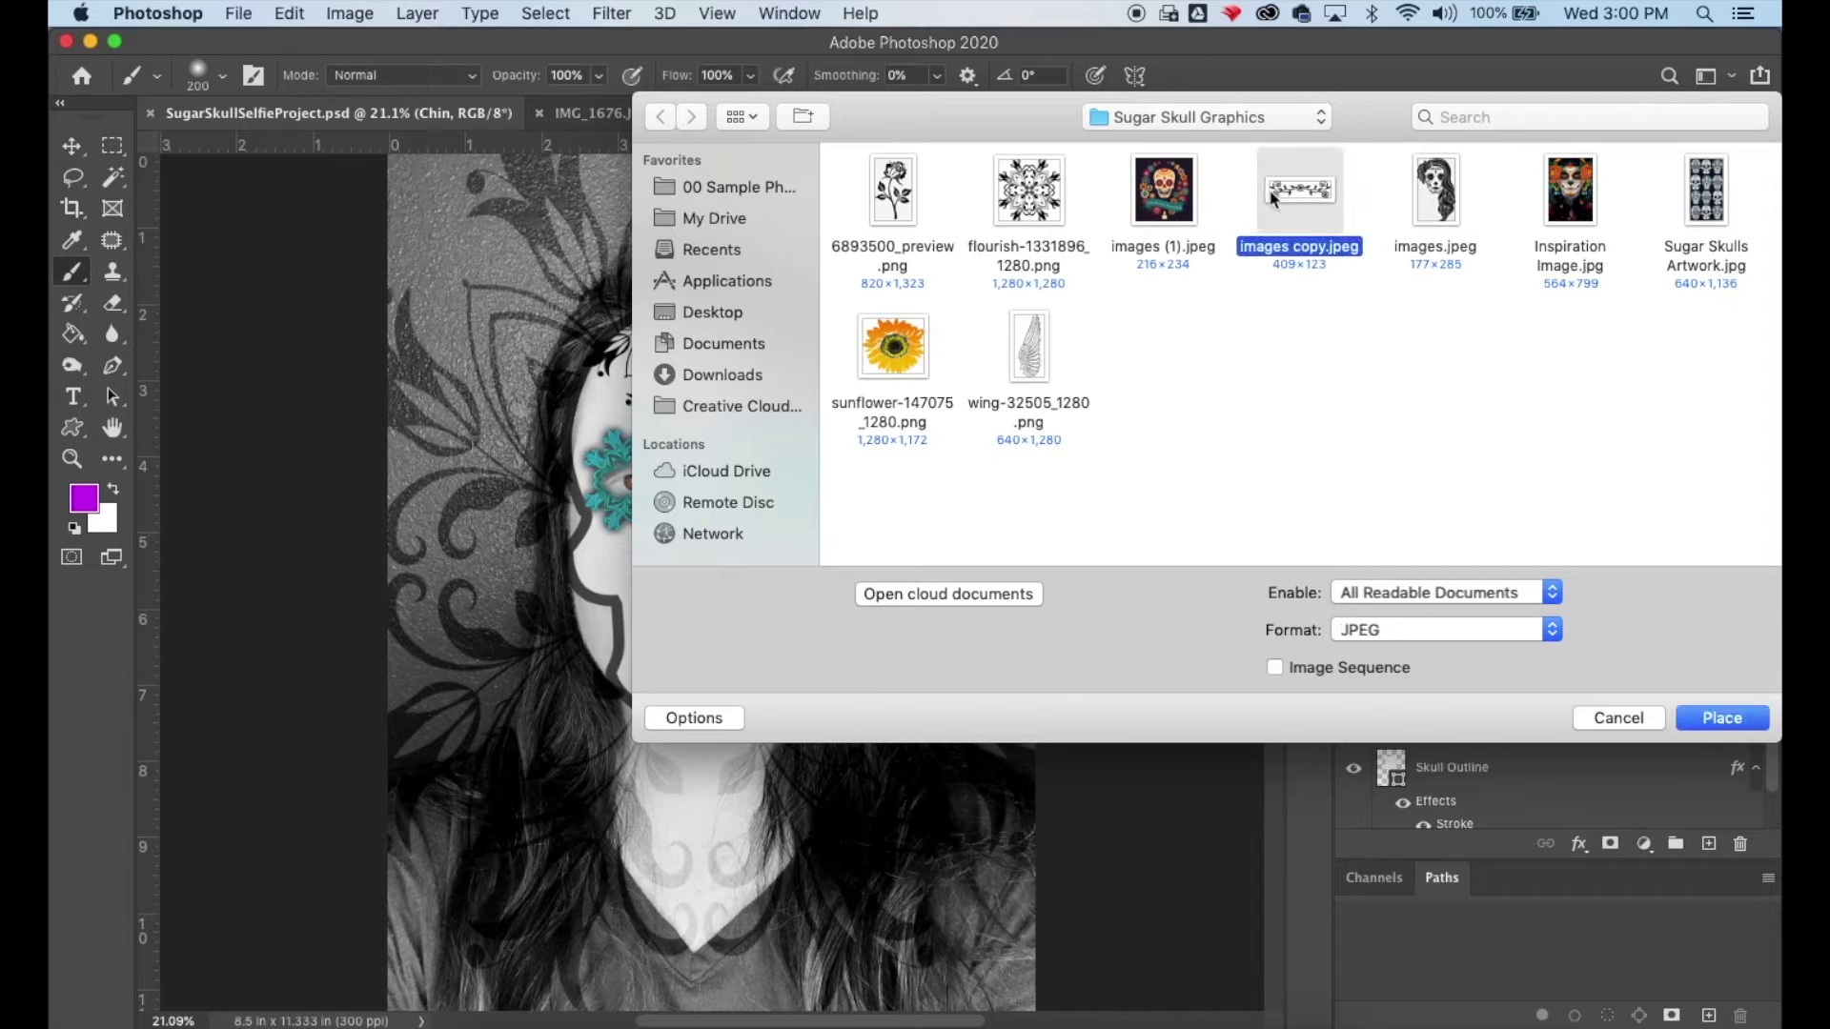
click(1749, 716)
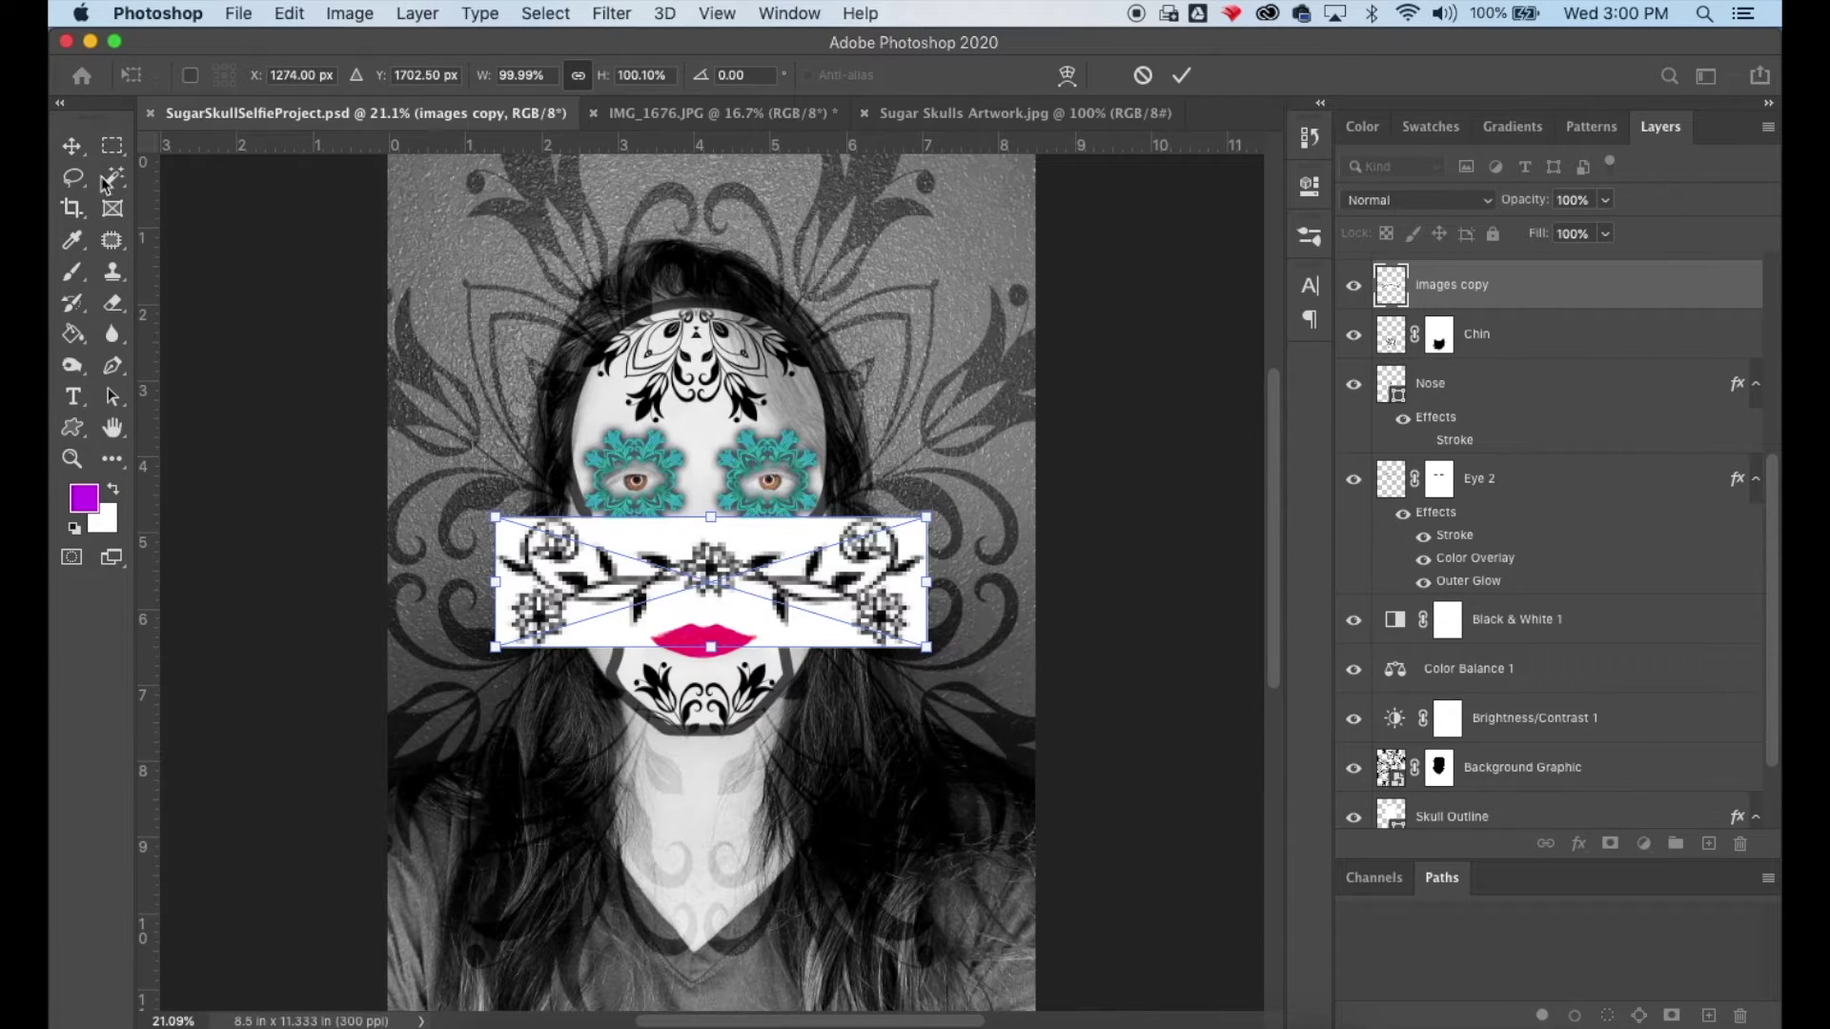
Step: Commit the floral graphic and shift it up over the eyes, using an inverted Subject selection to isolate its white background
click(74, 149)
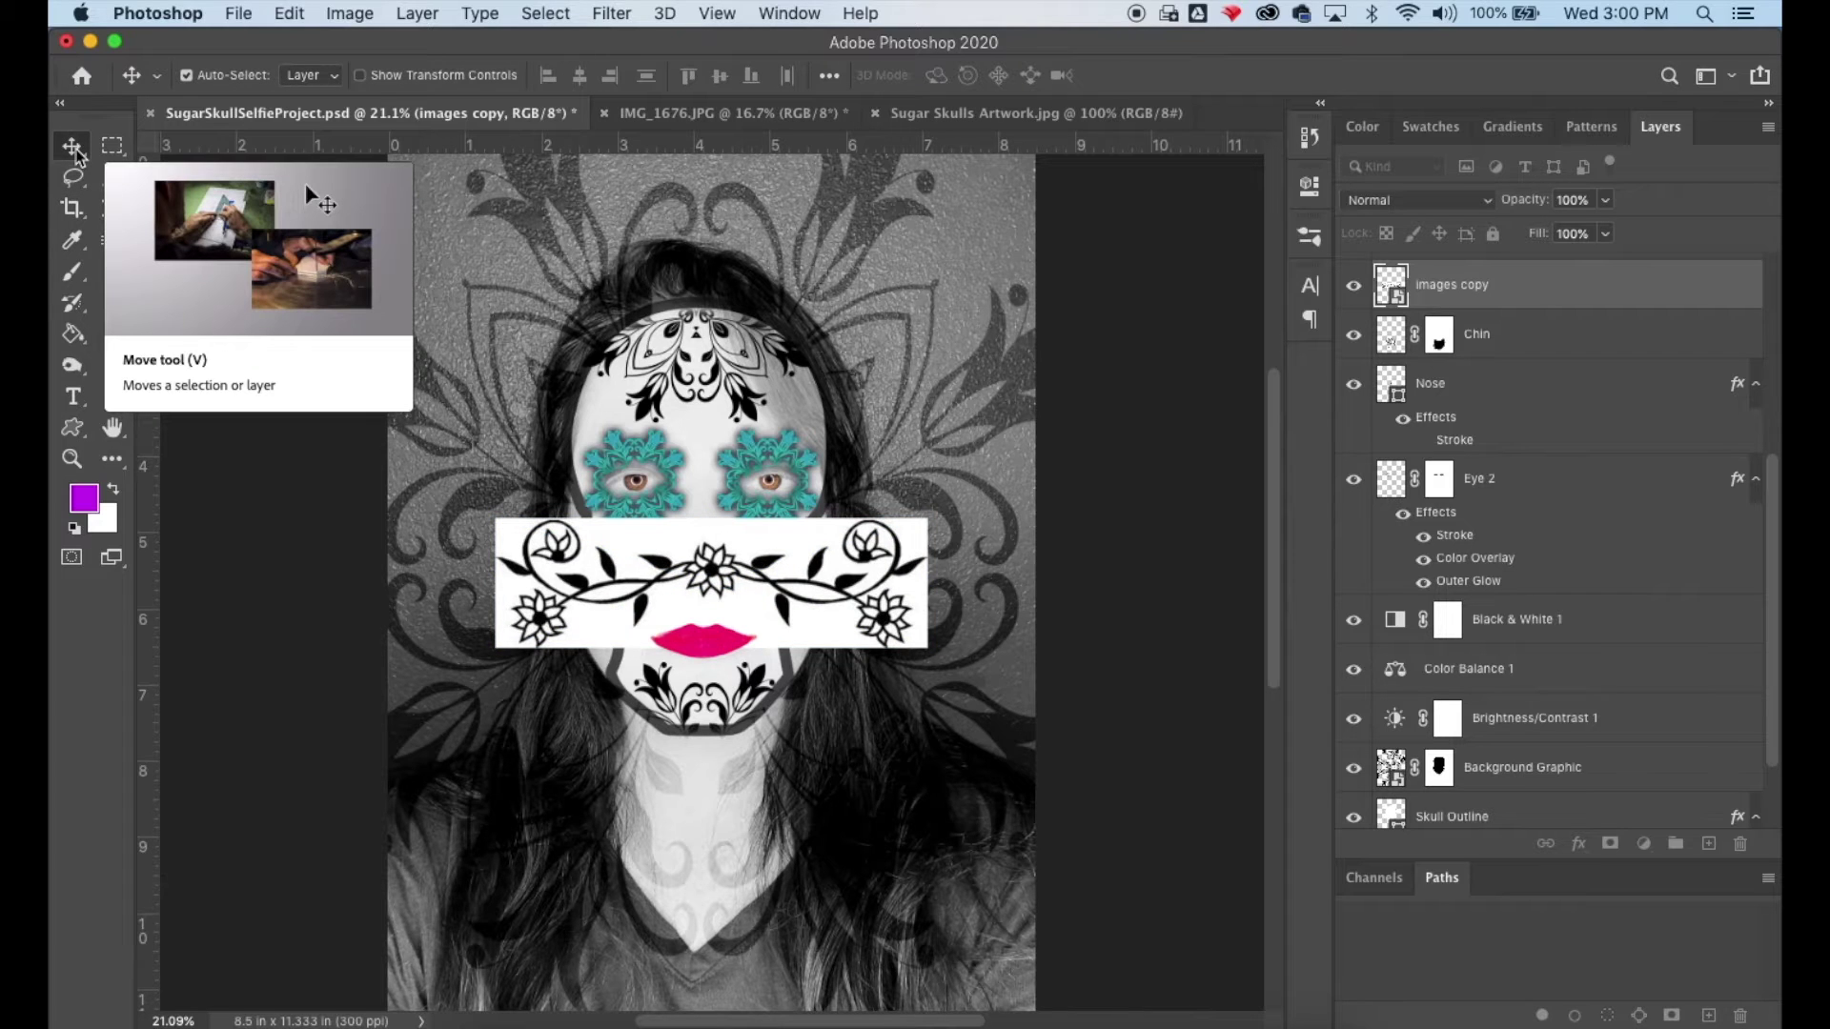
drag(825, 550, 831, 499)
click(543, 13)
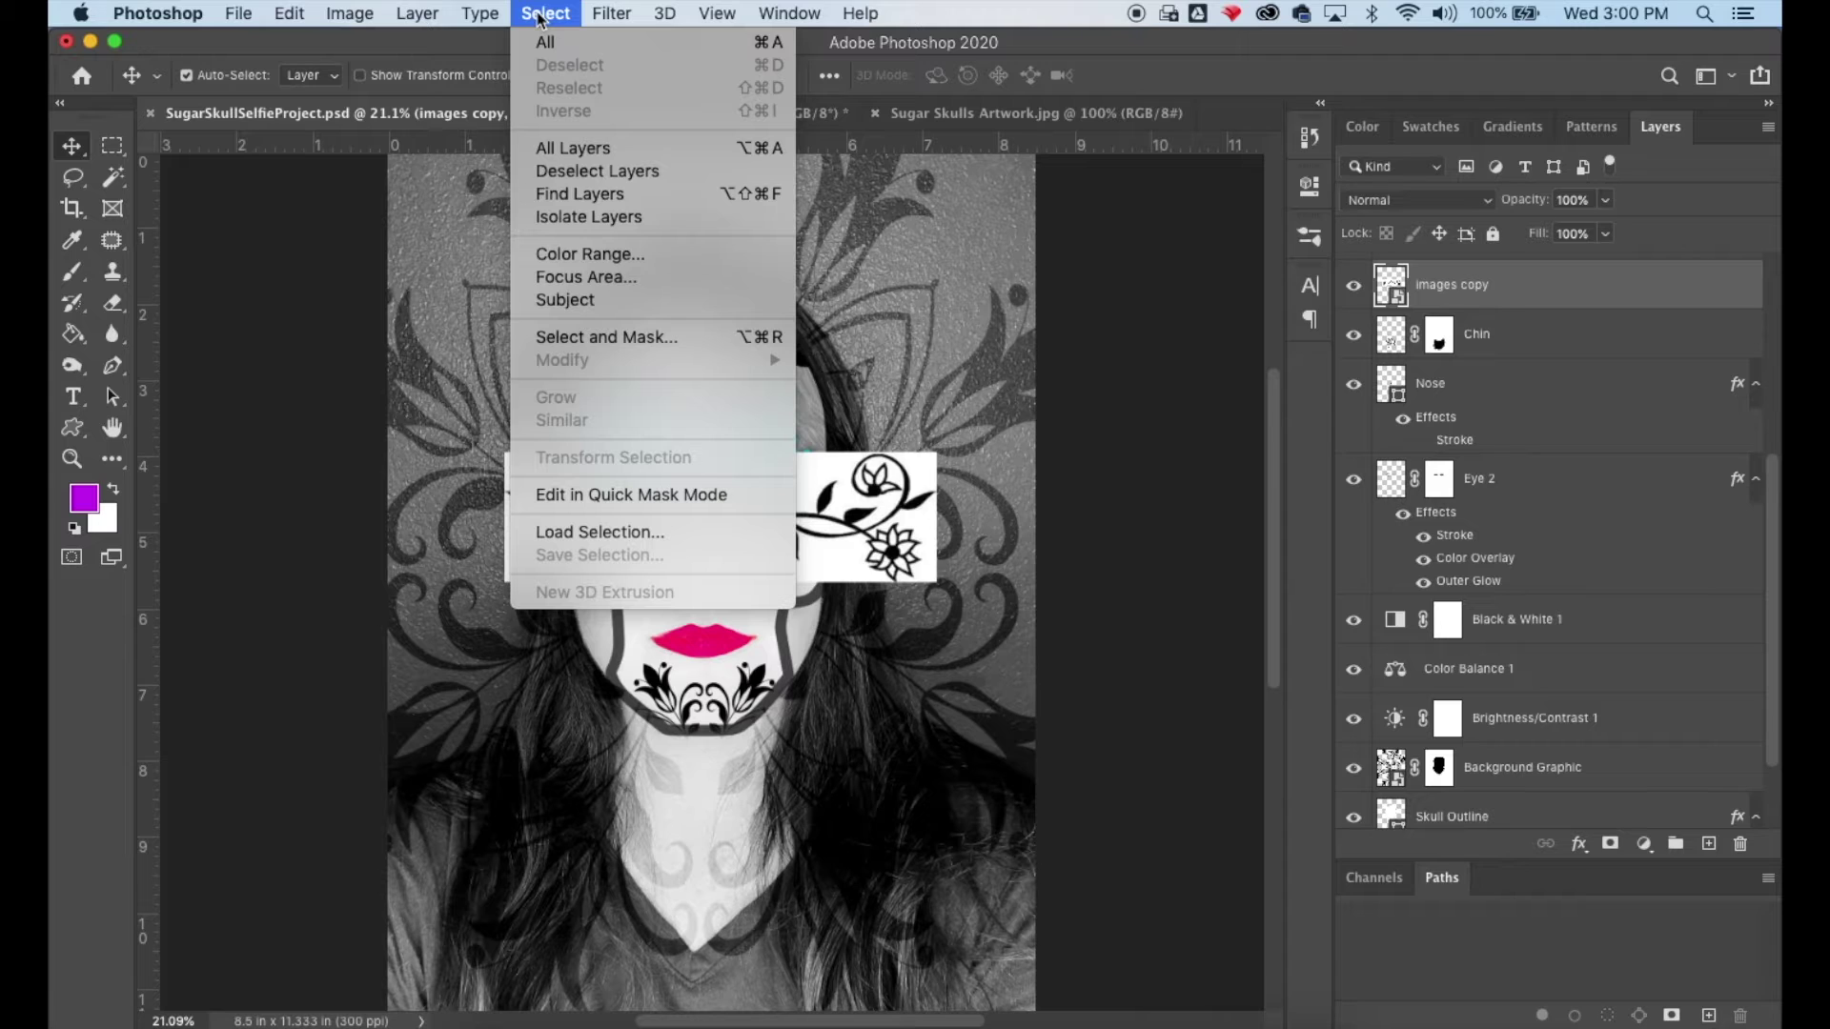
click(583, 299)
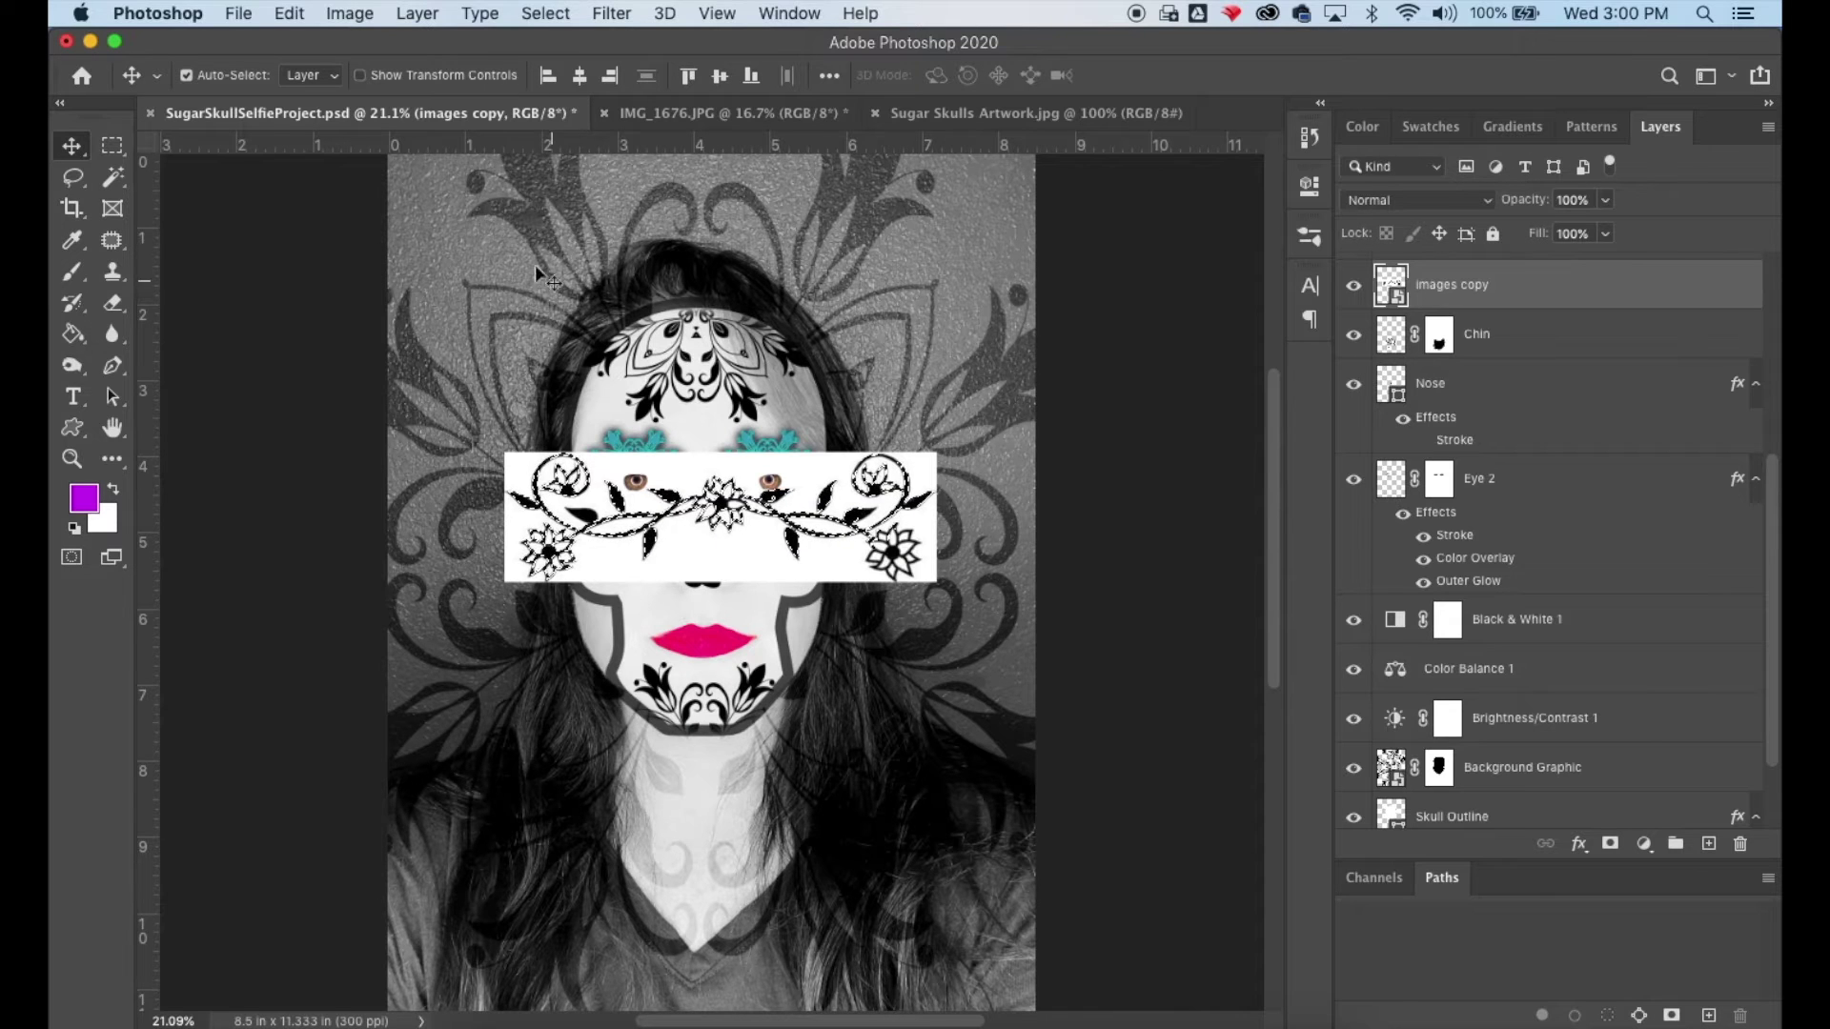
click(546, 14)
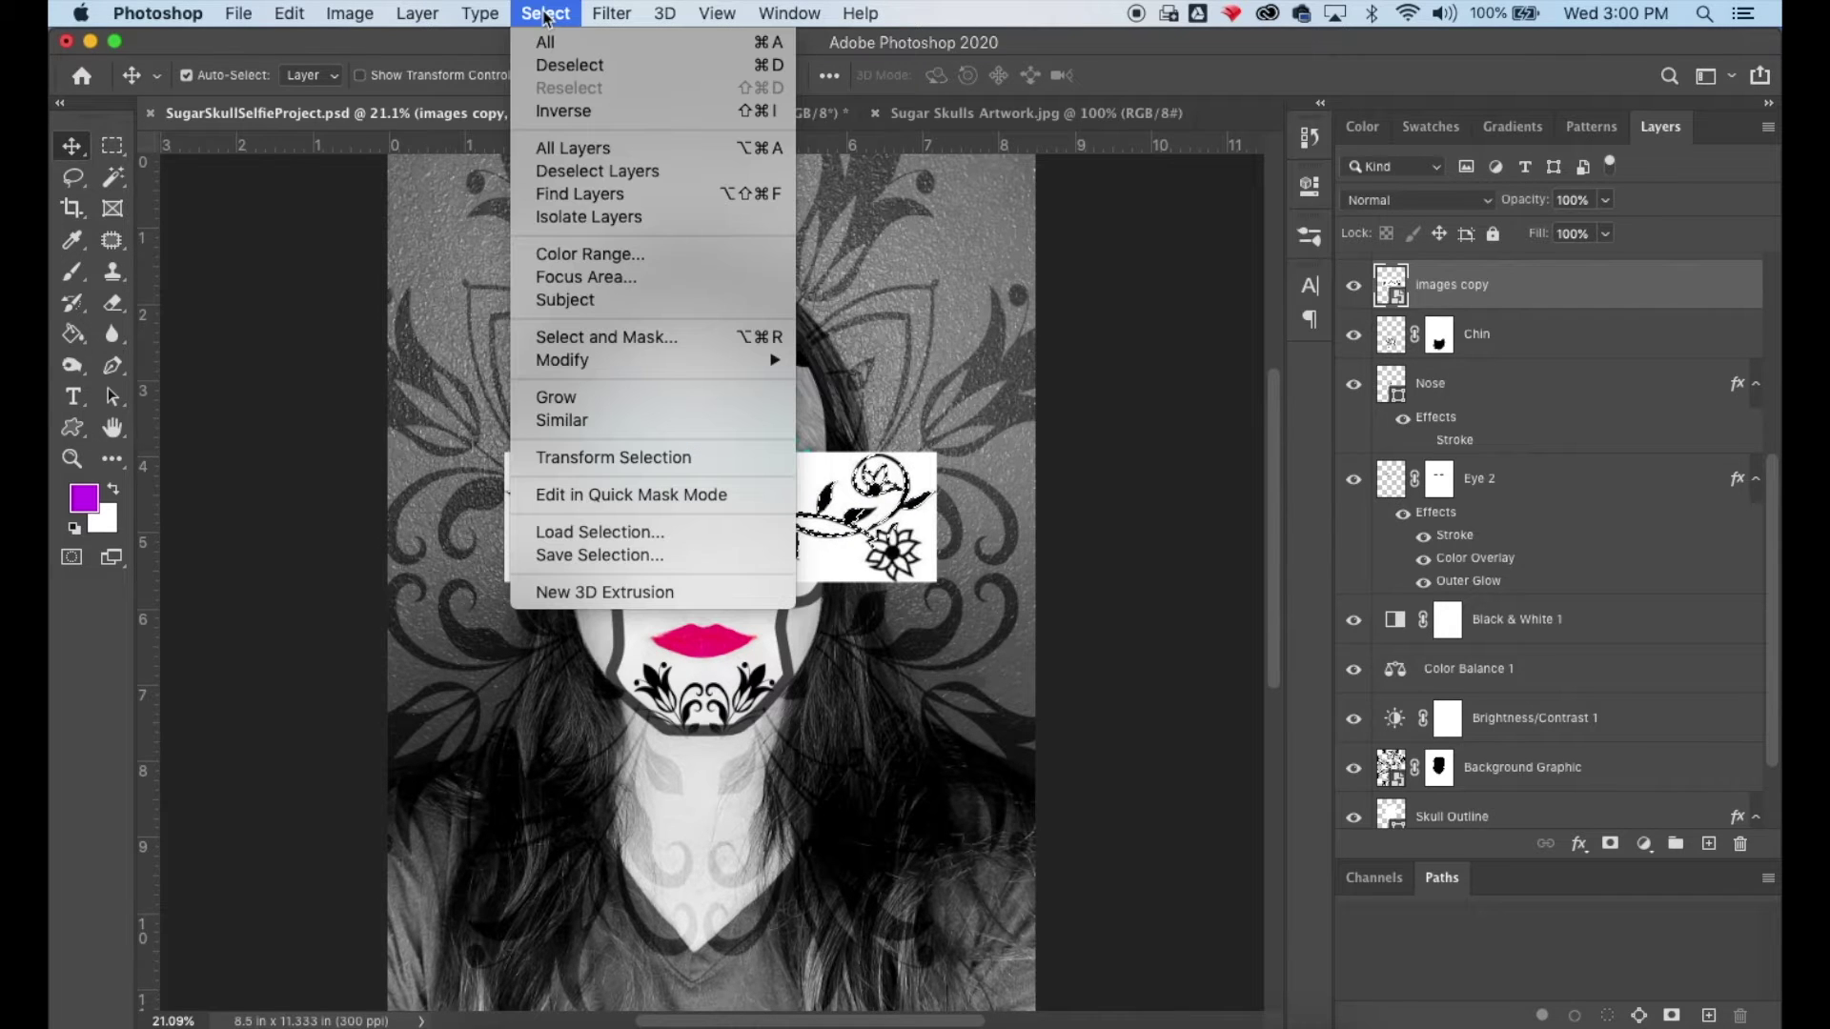
click(558, 112)
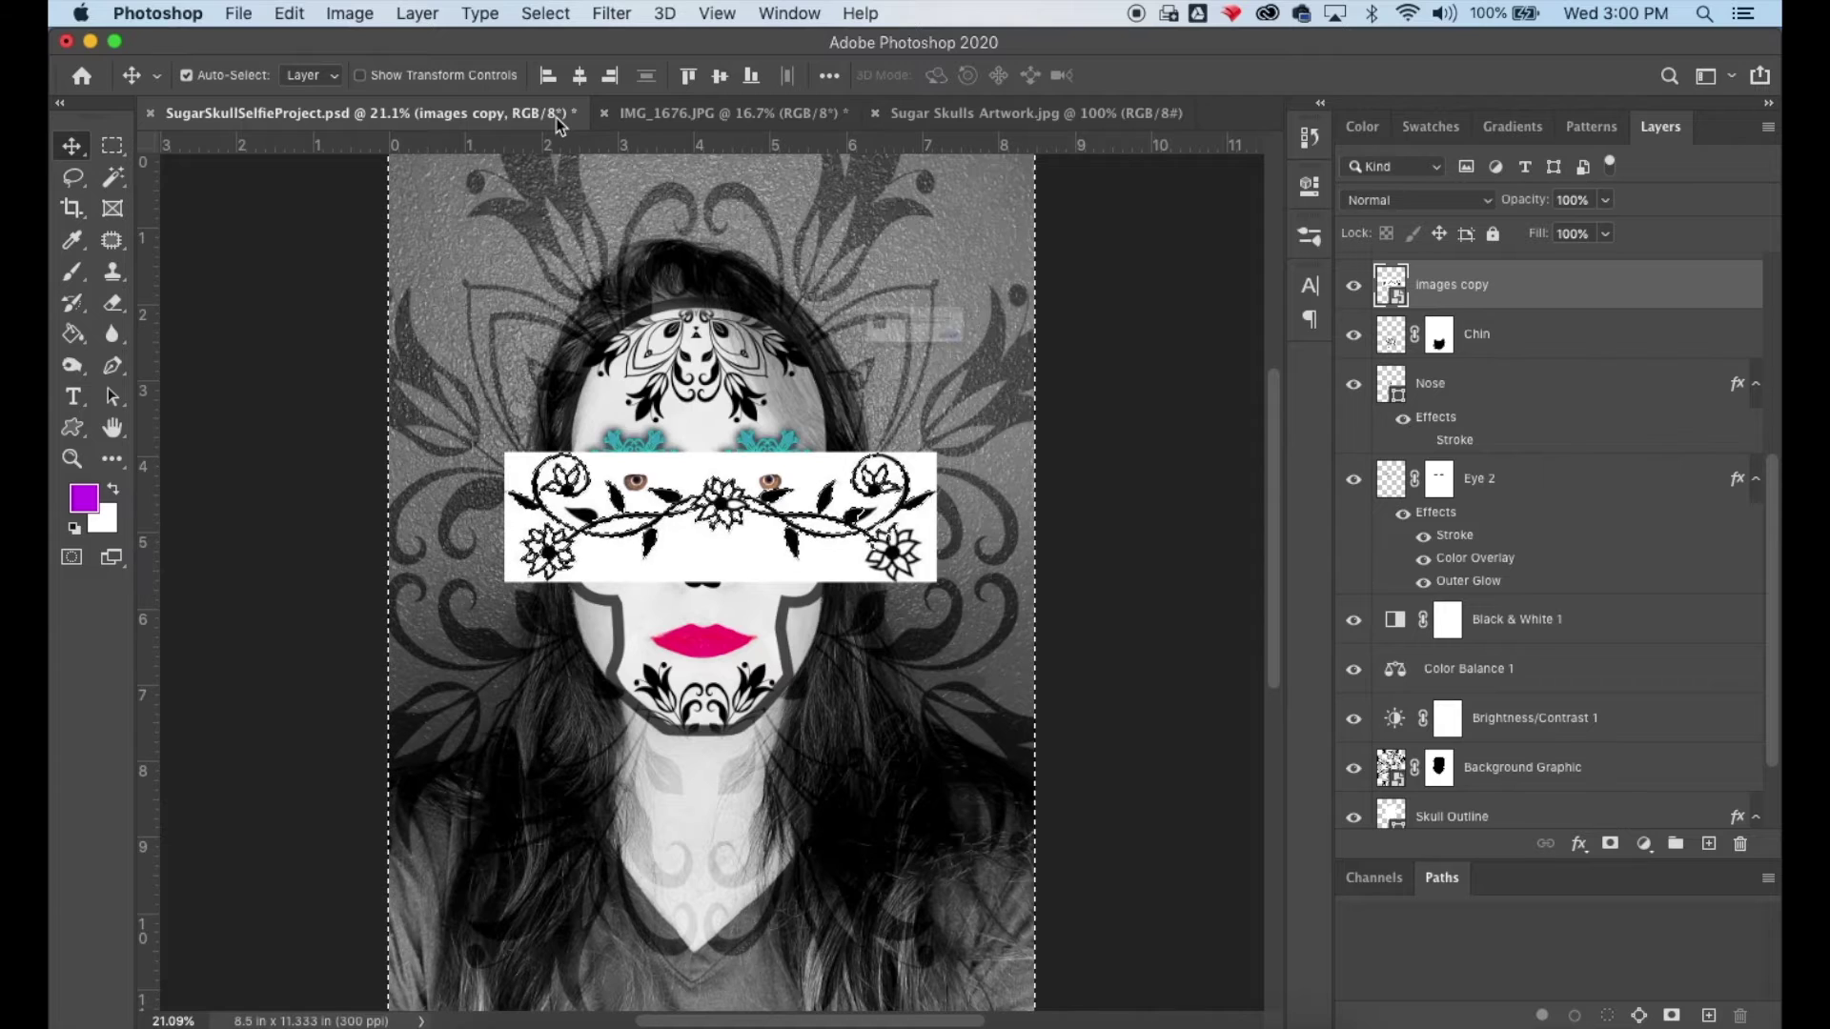
Step: Rasterize the images copy layer and delete the selected white background around the floral vine
key(Delete)
click(1074, 381)
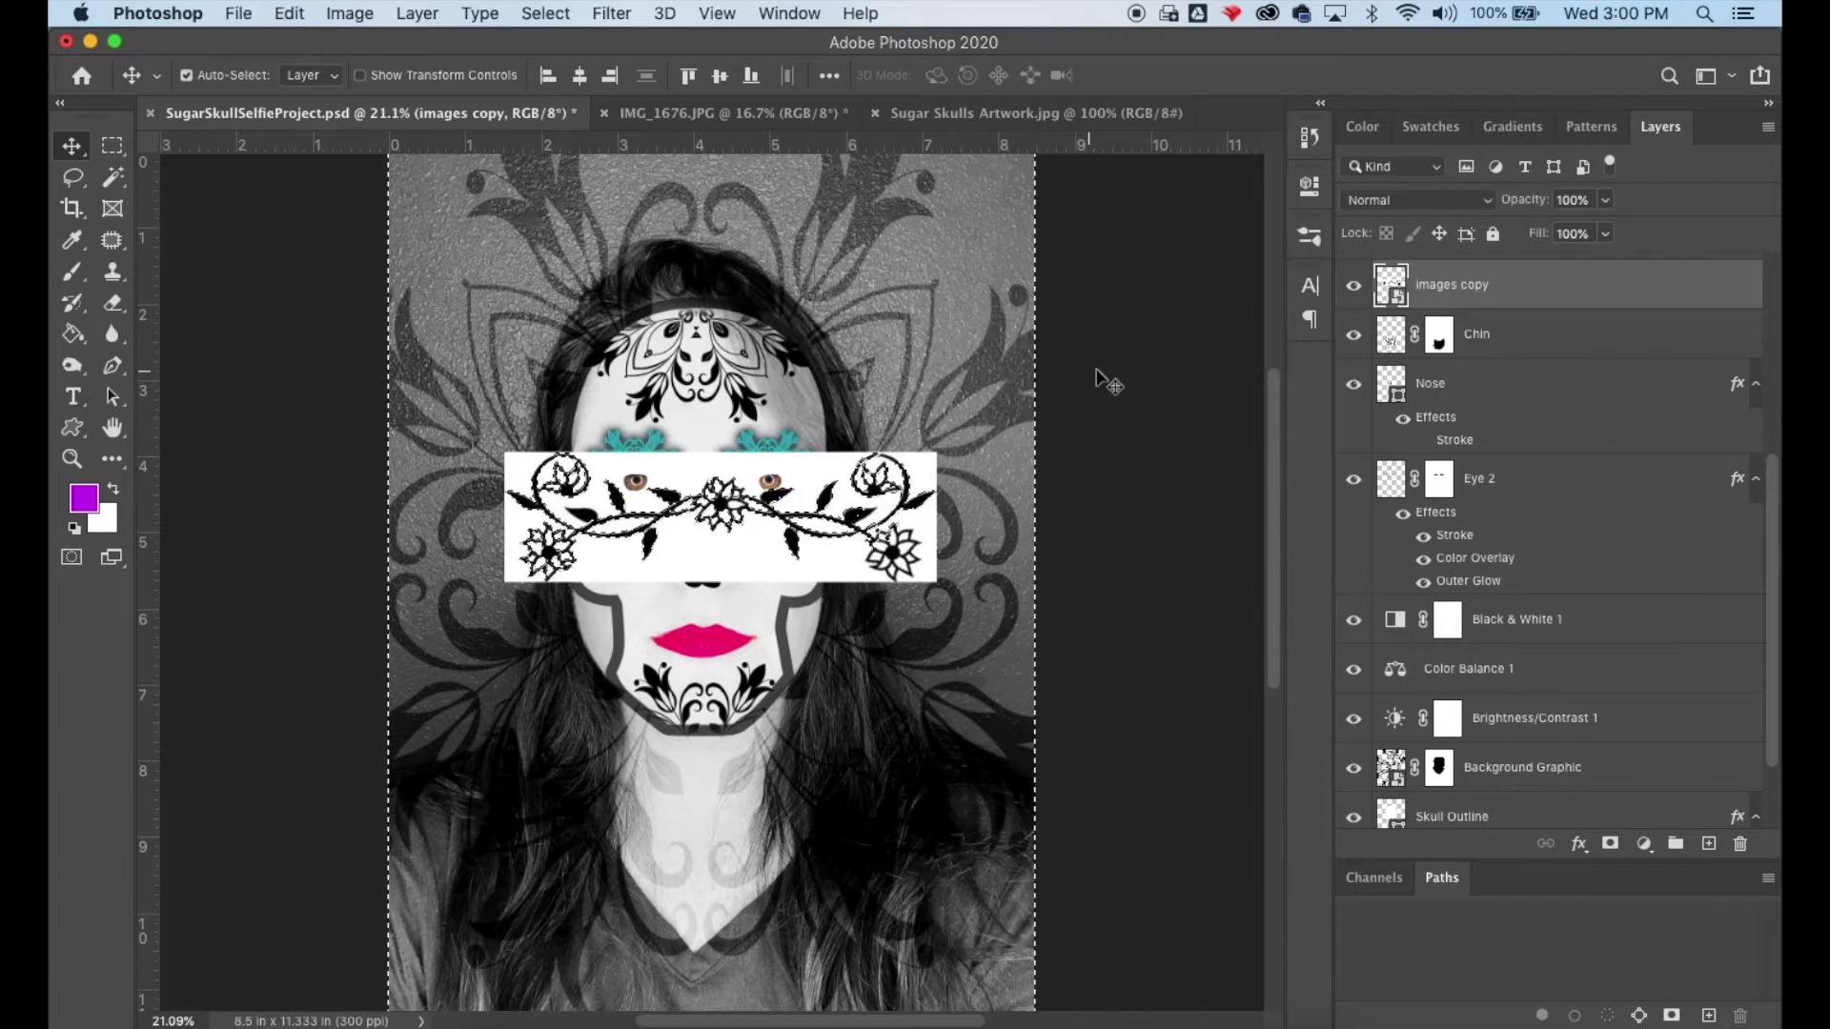
right_click(1394, 301)
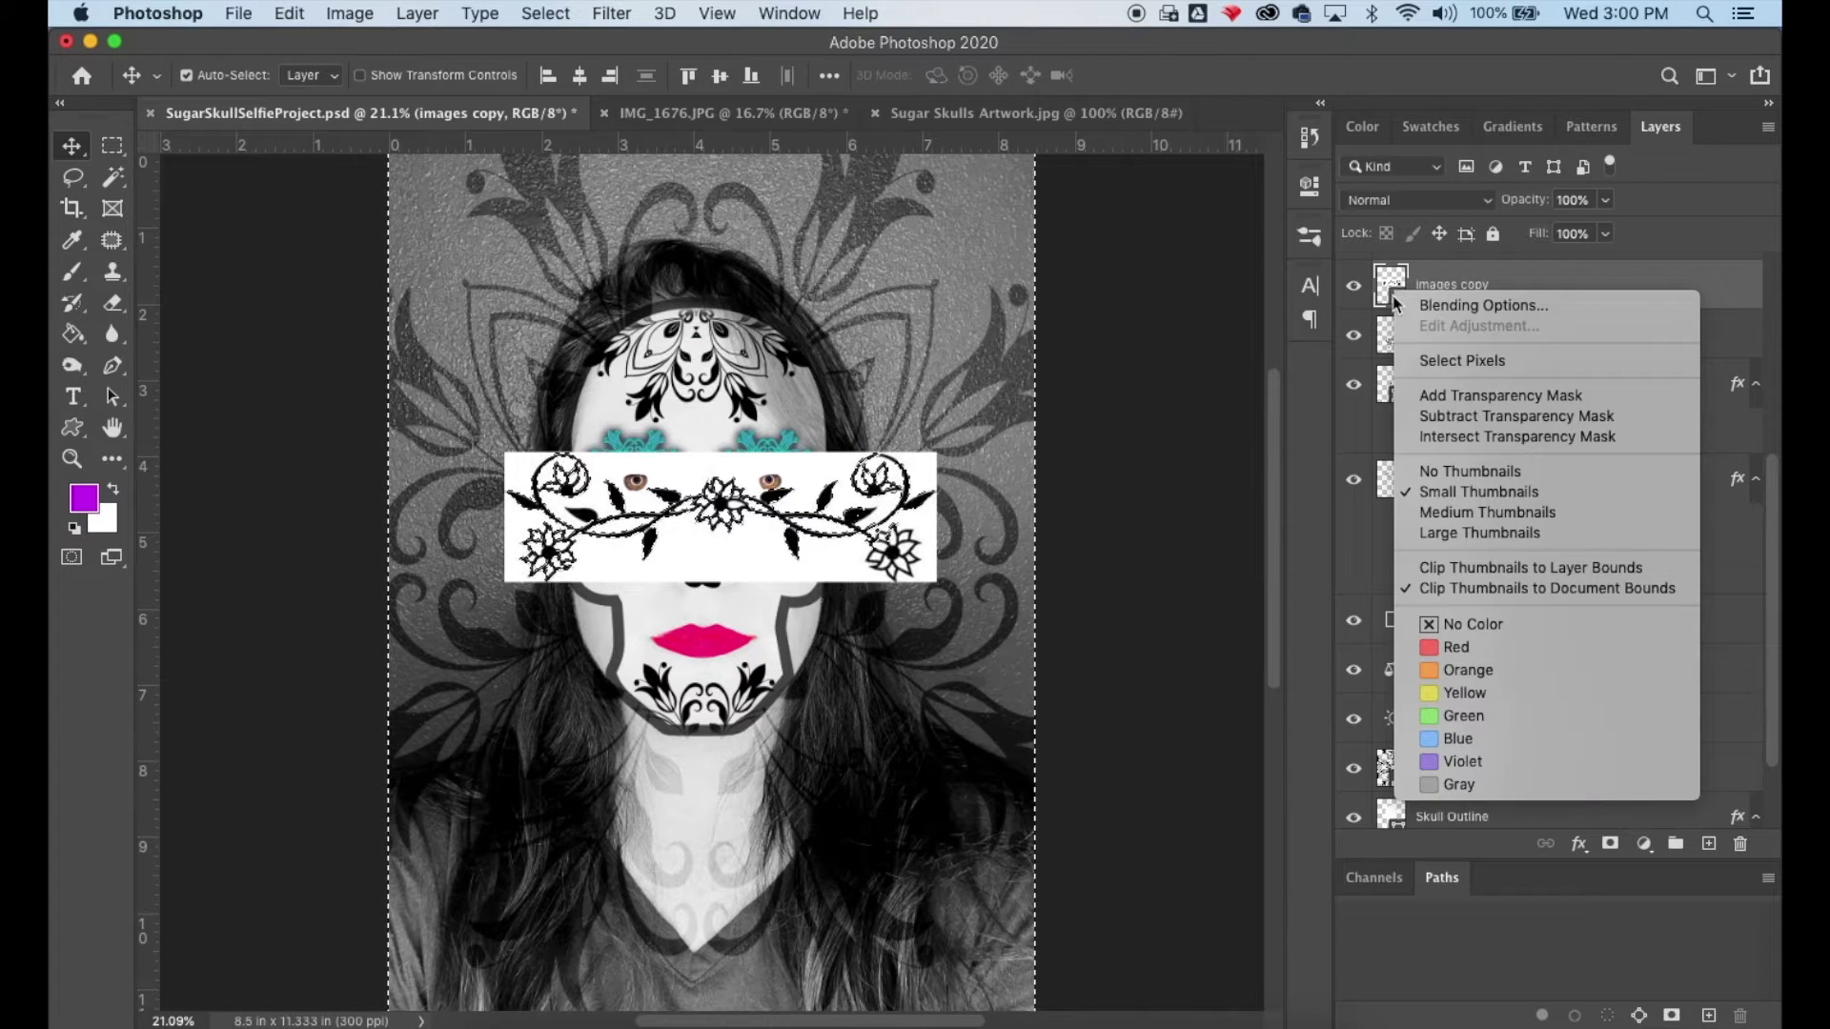
right_click(1480, 290)
right_click(1482, 288)
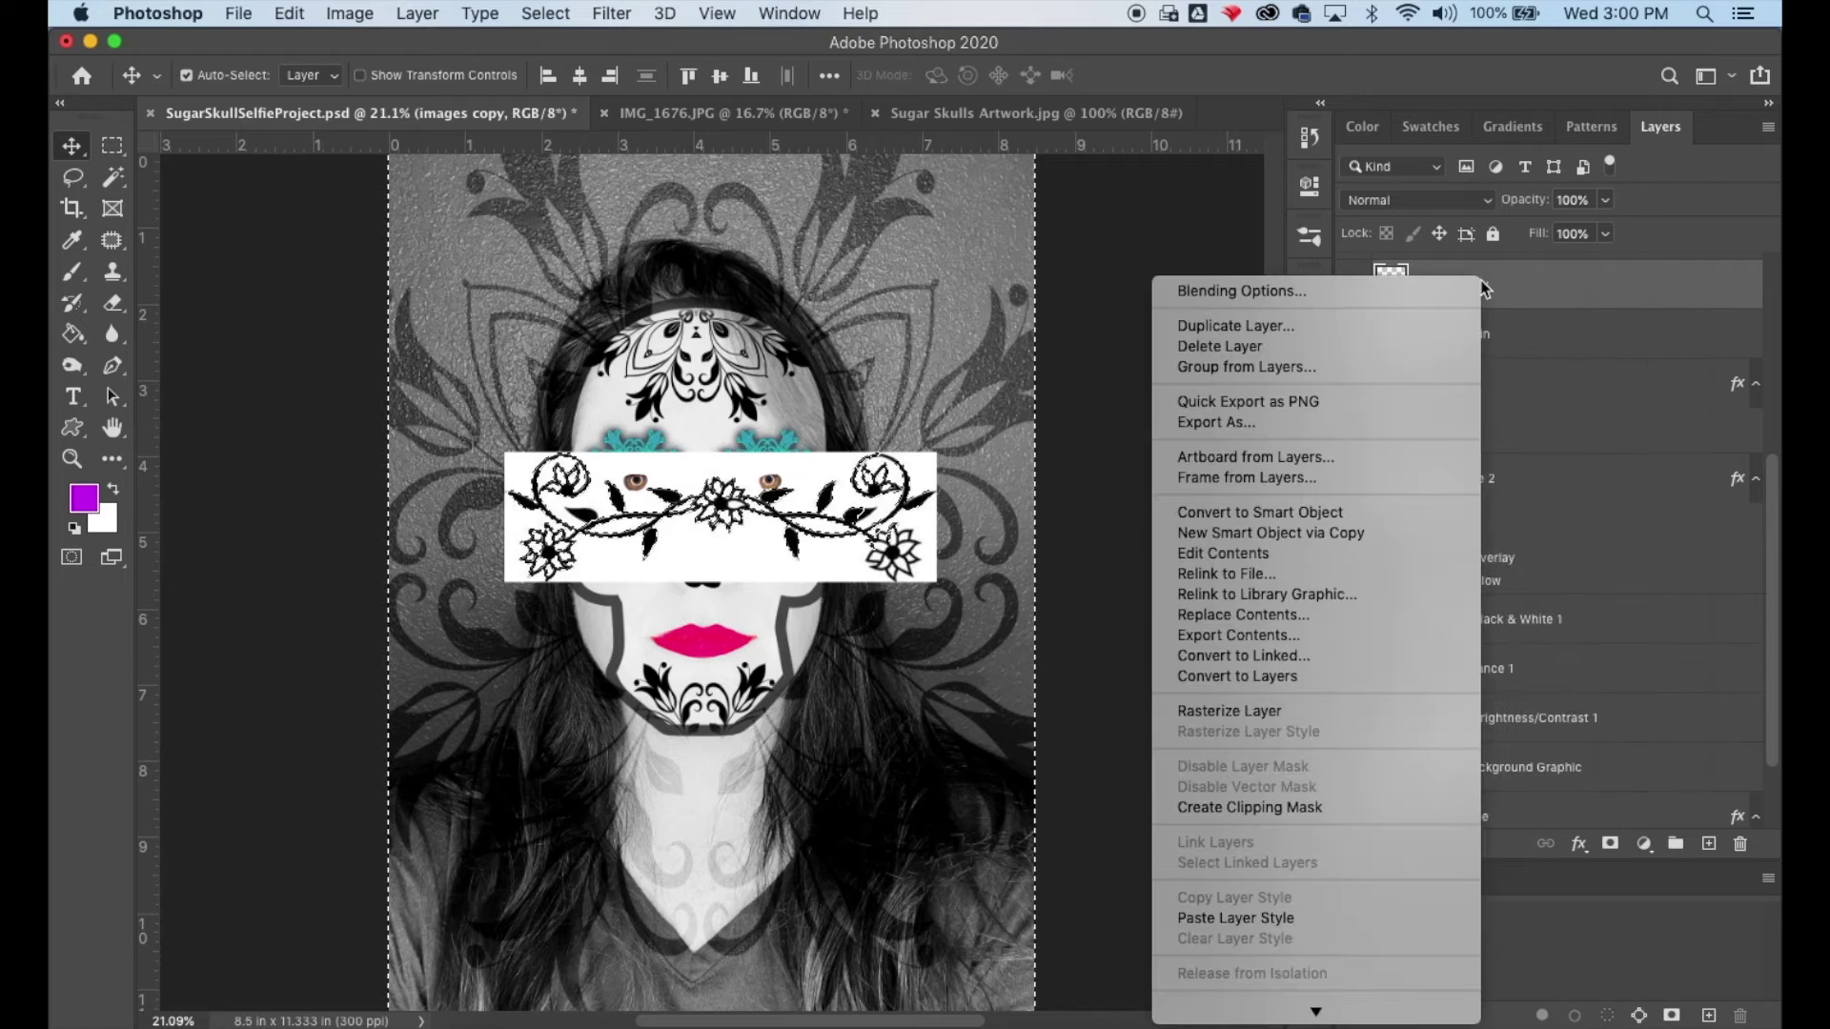
click(1309, 712)
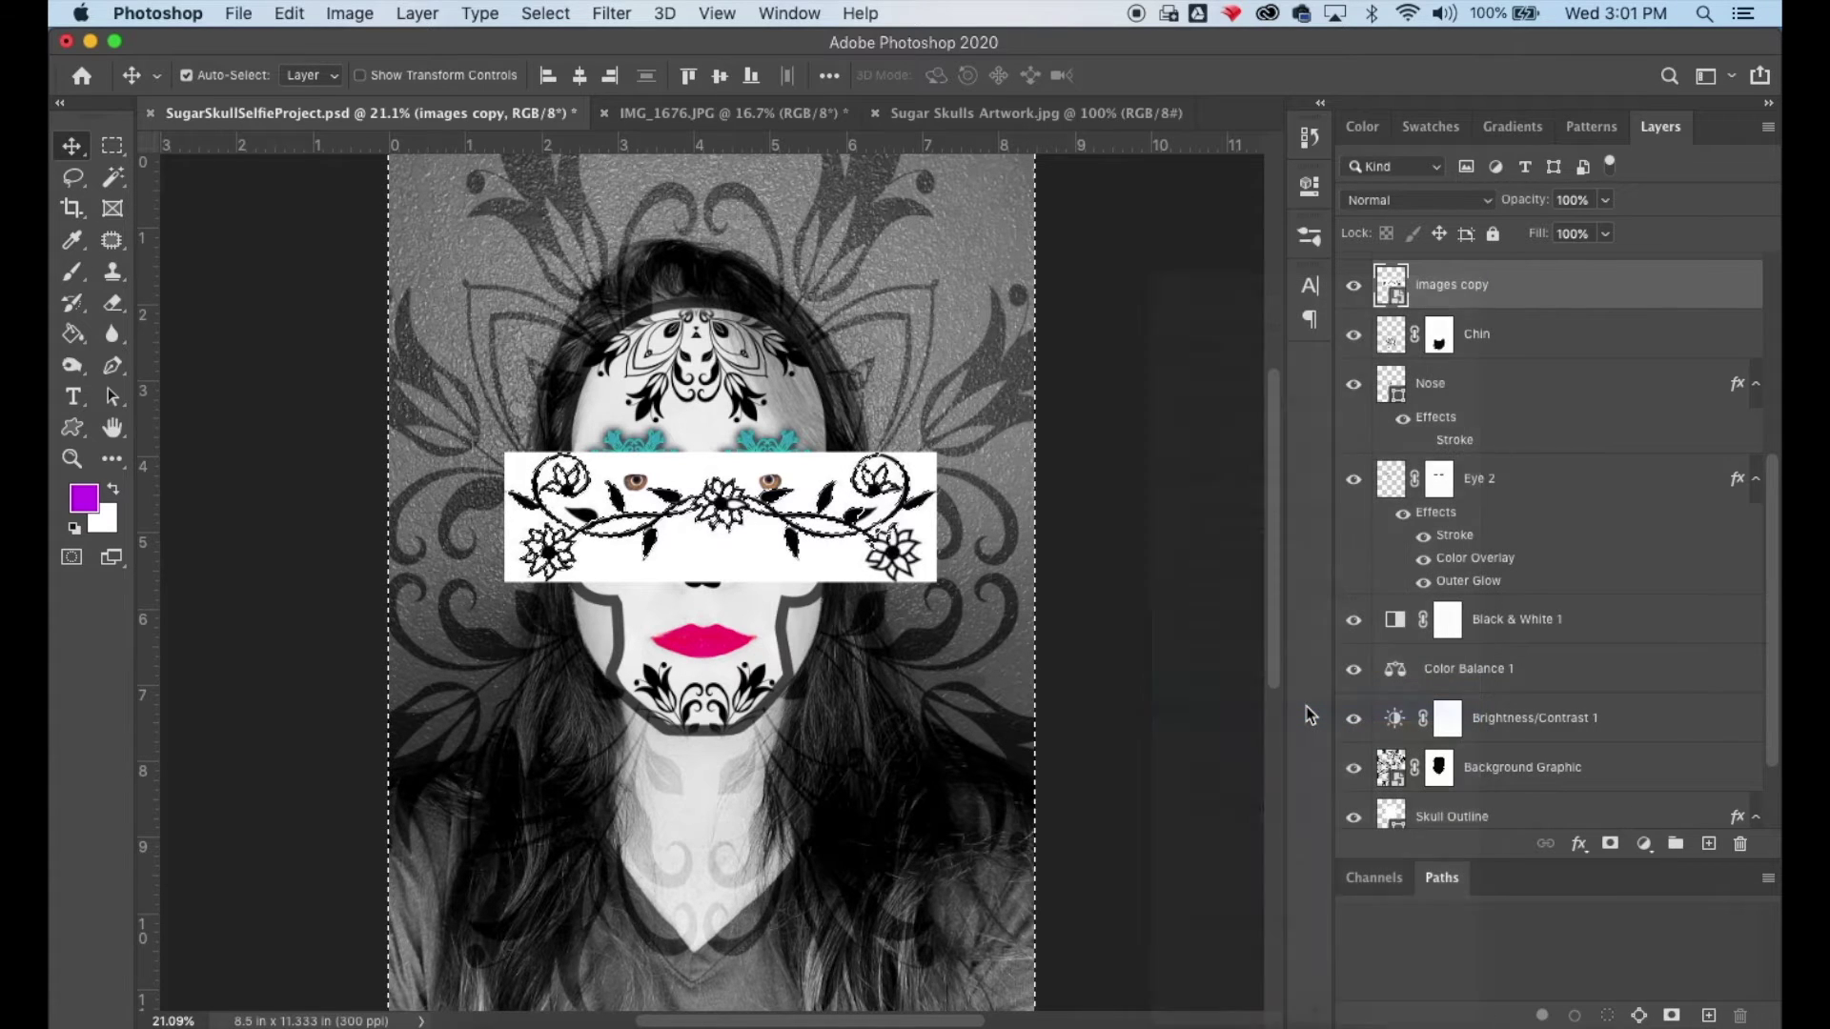
key(Delete)
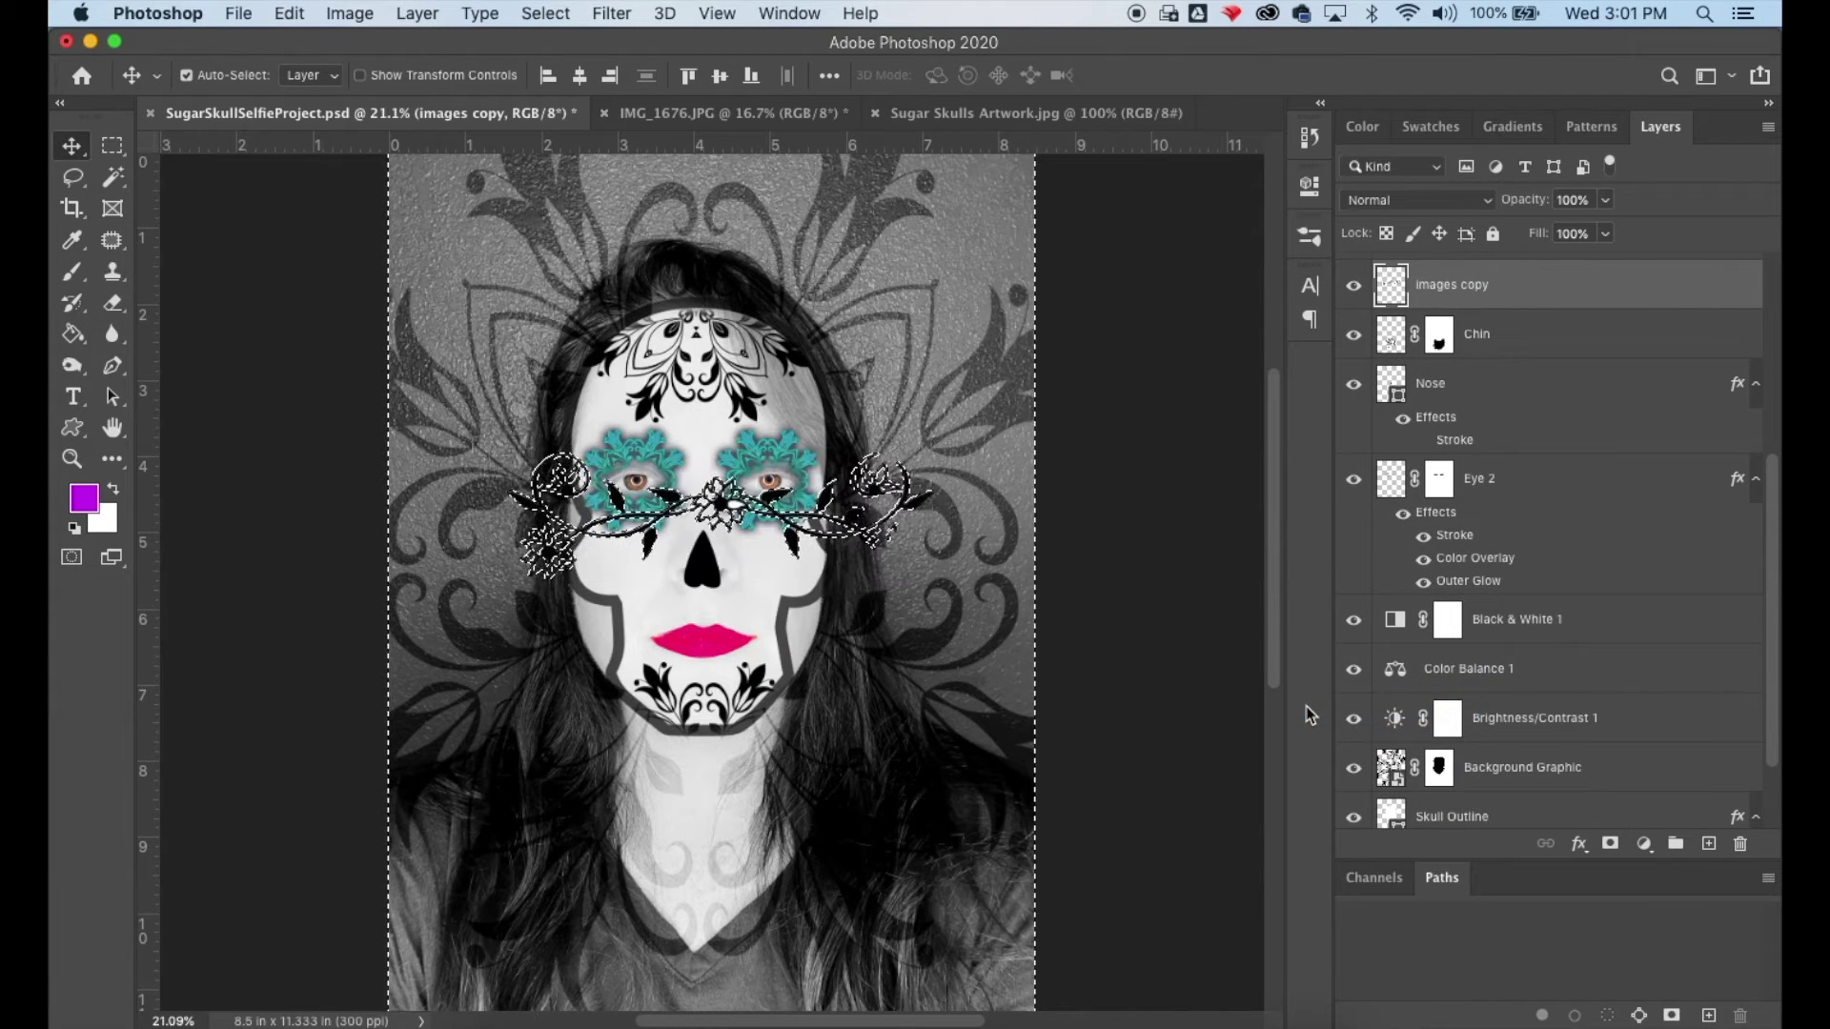
Step: Clear the active selection and save the project
click(228, 405)
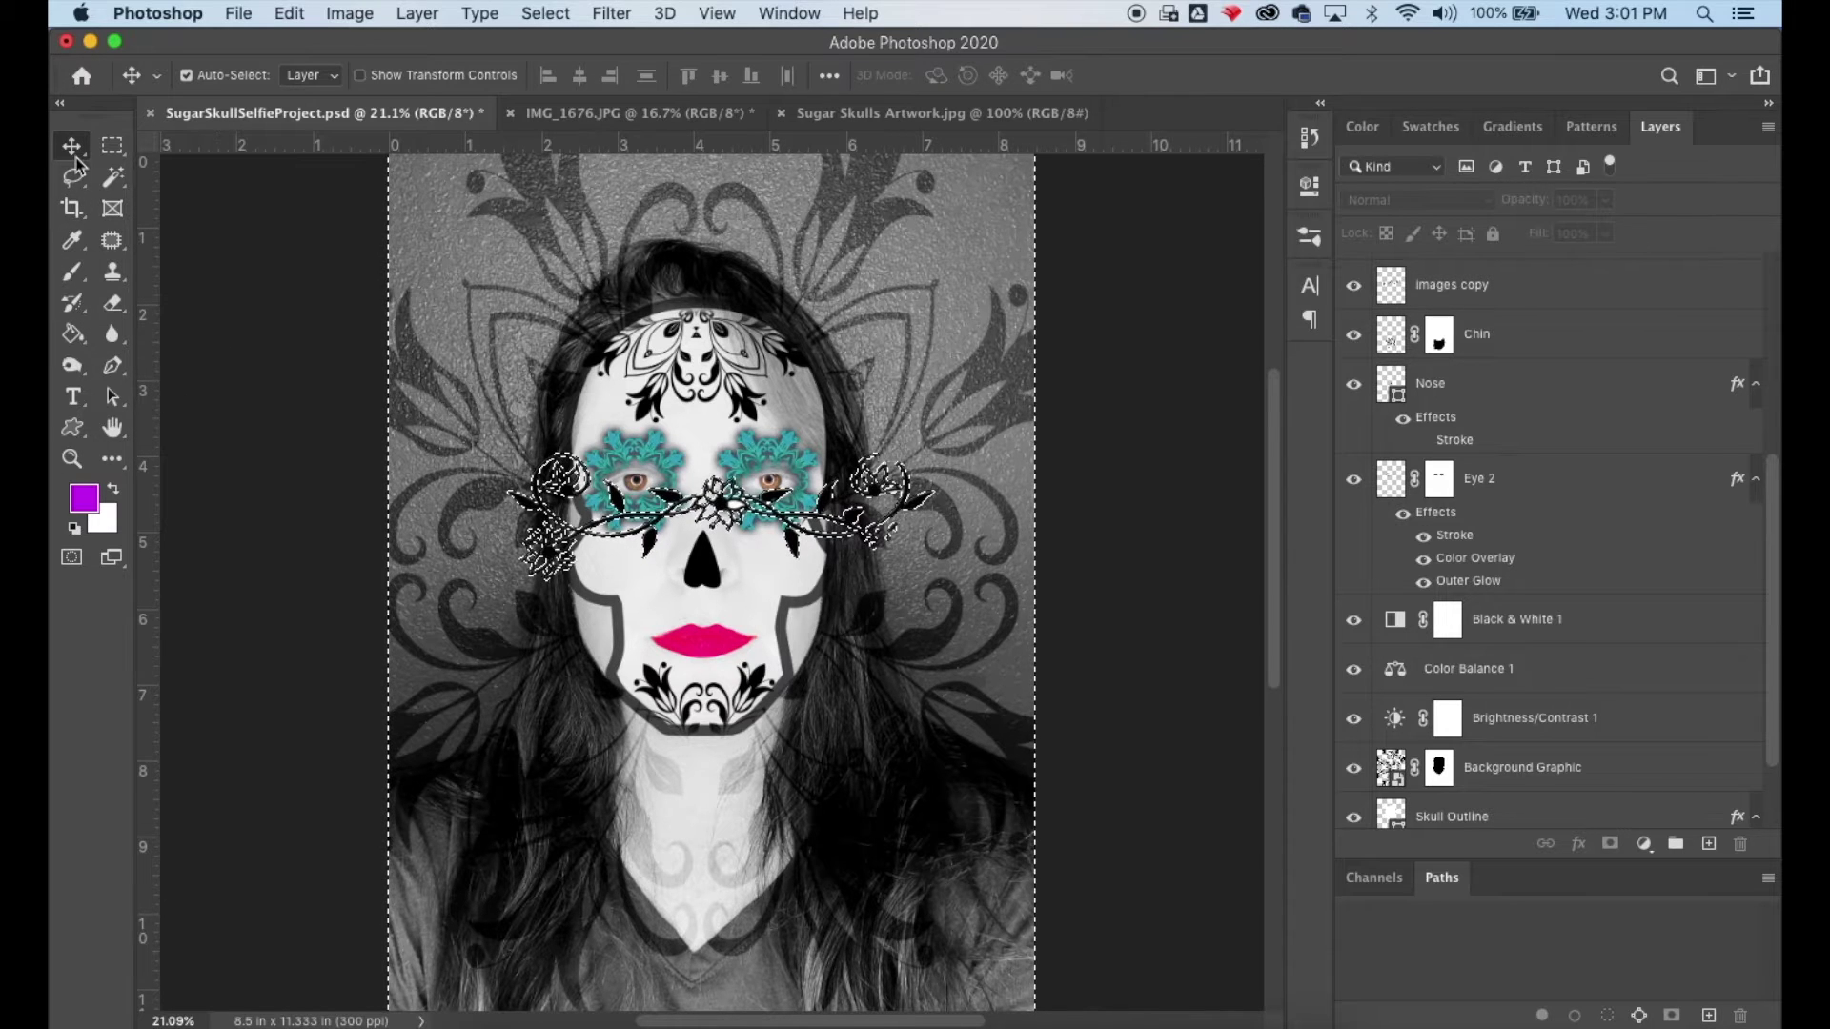
key(m)
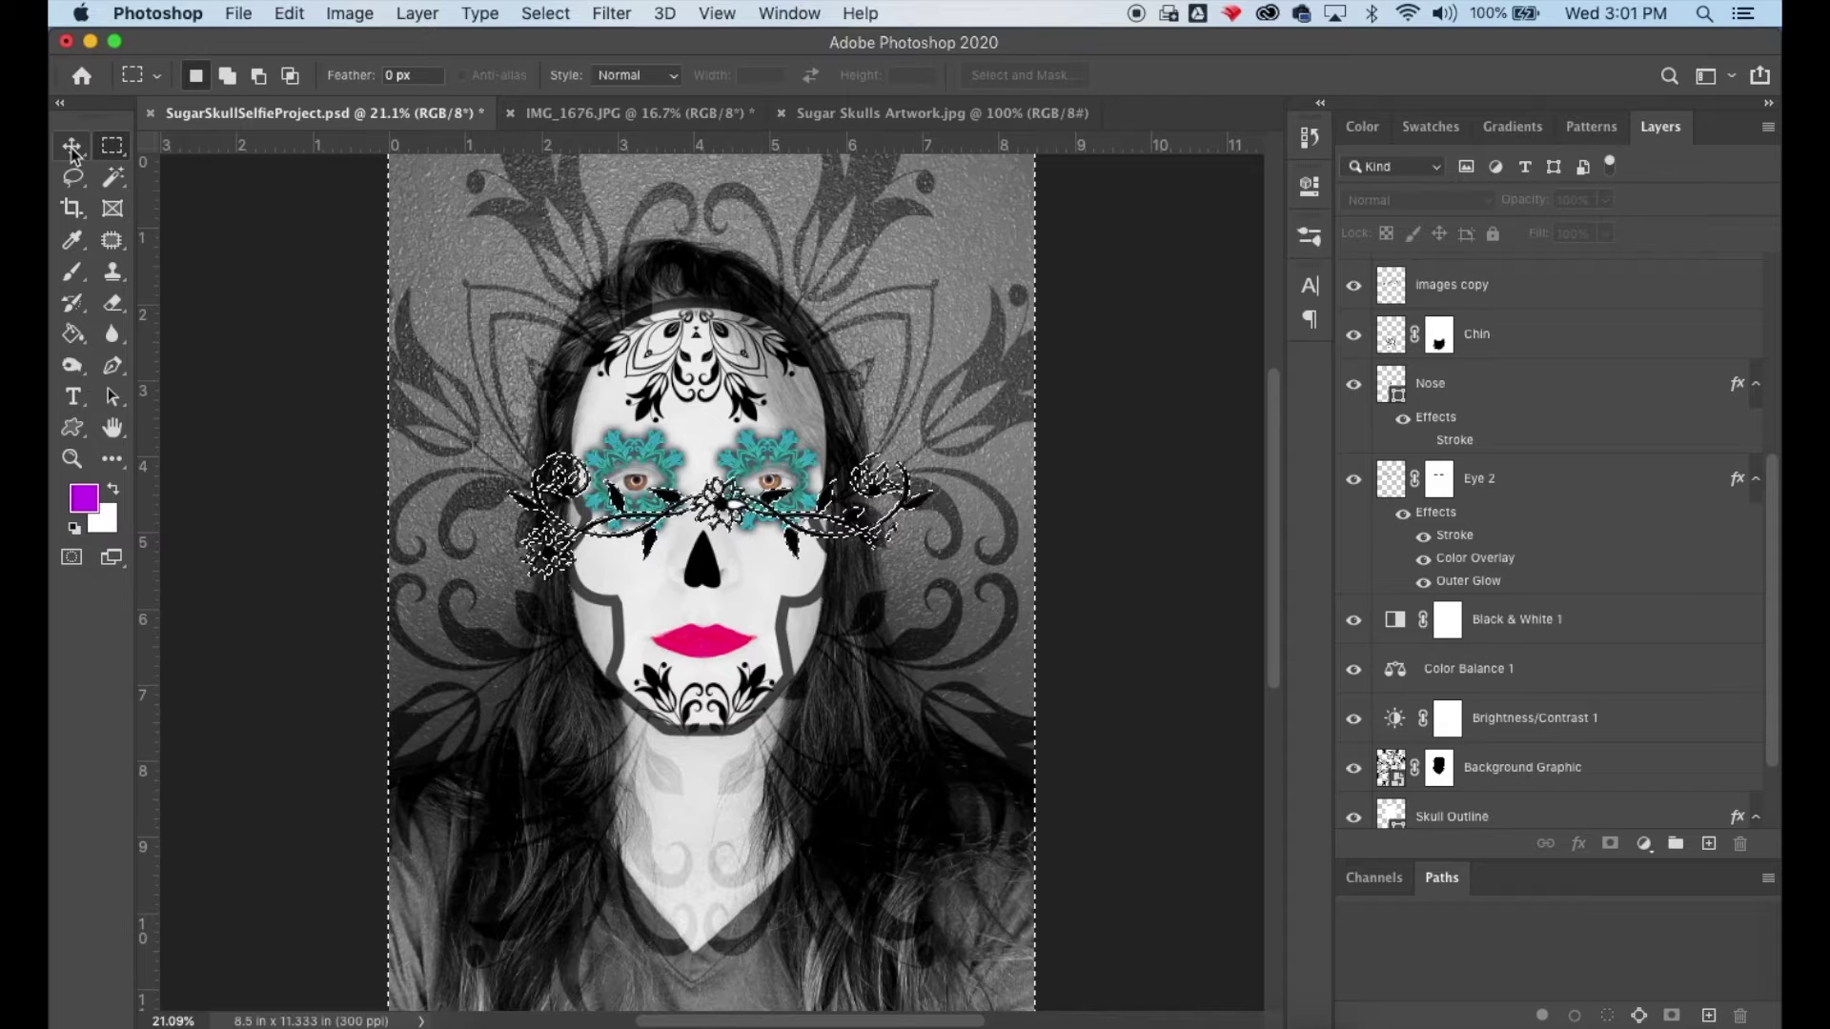
click(73, 151)
click(545, 13)
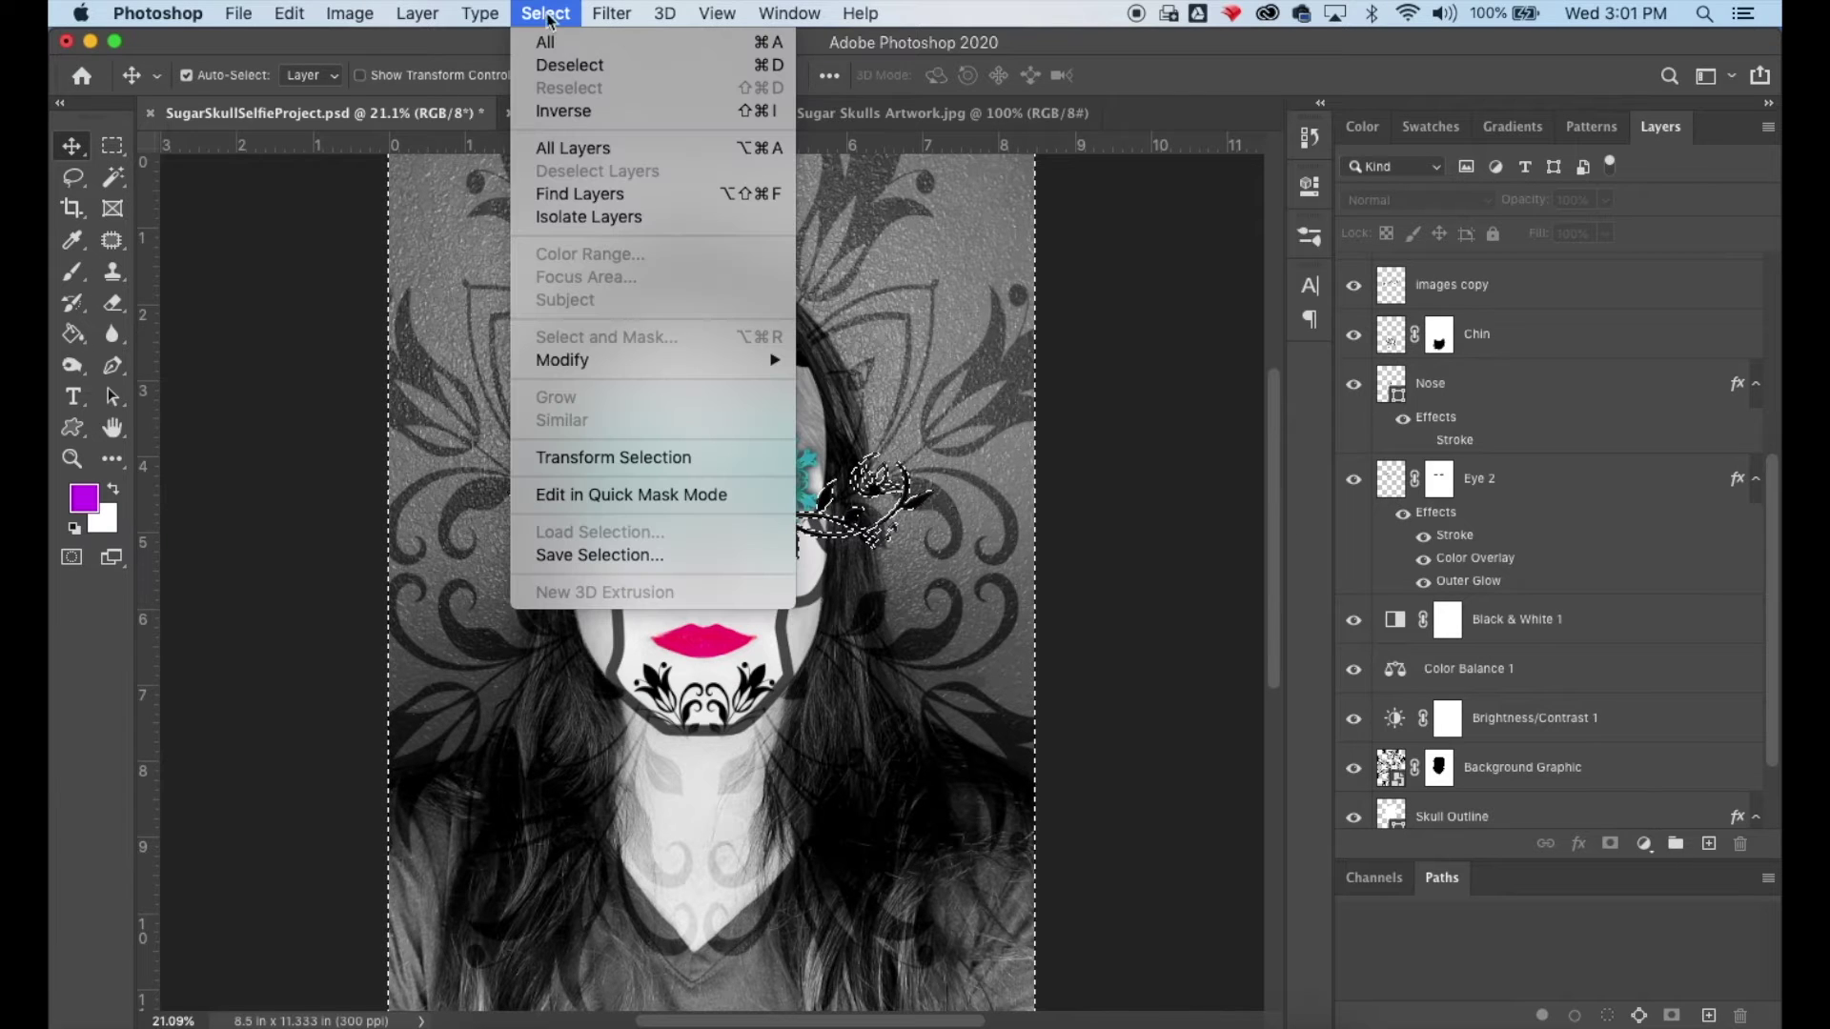
click(569, 64)
key(super+s)
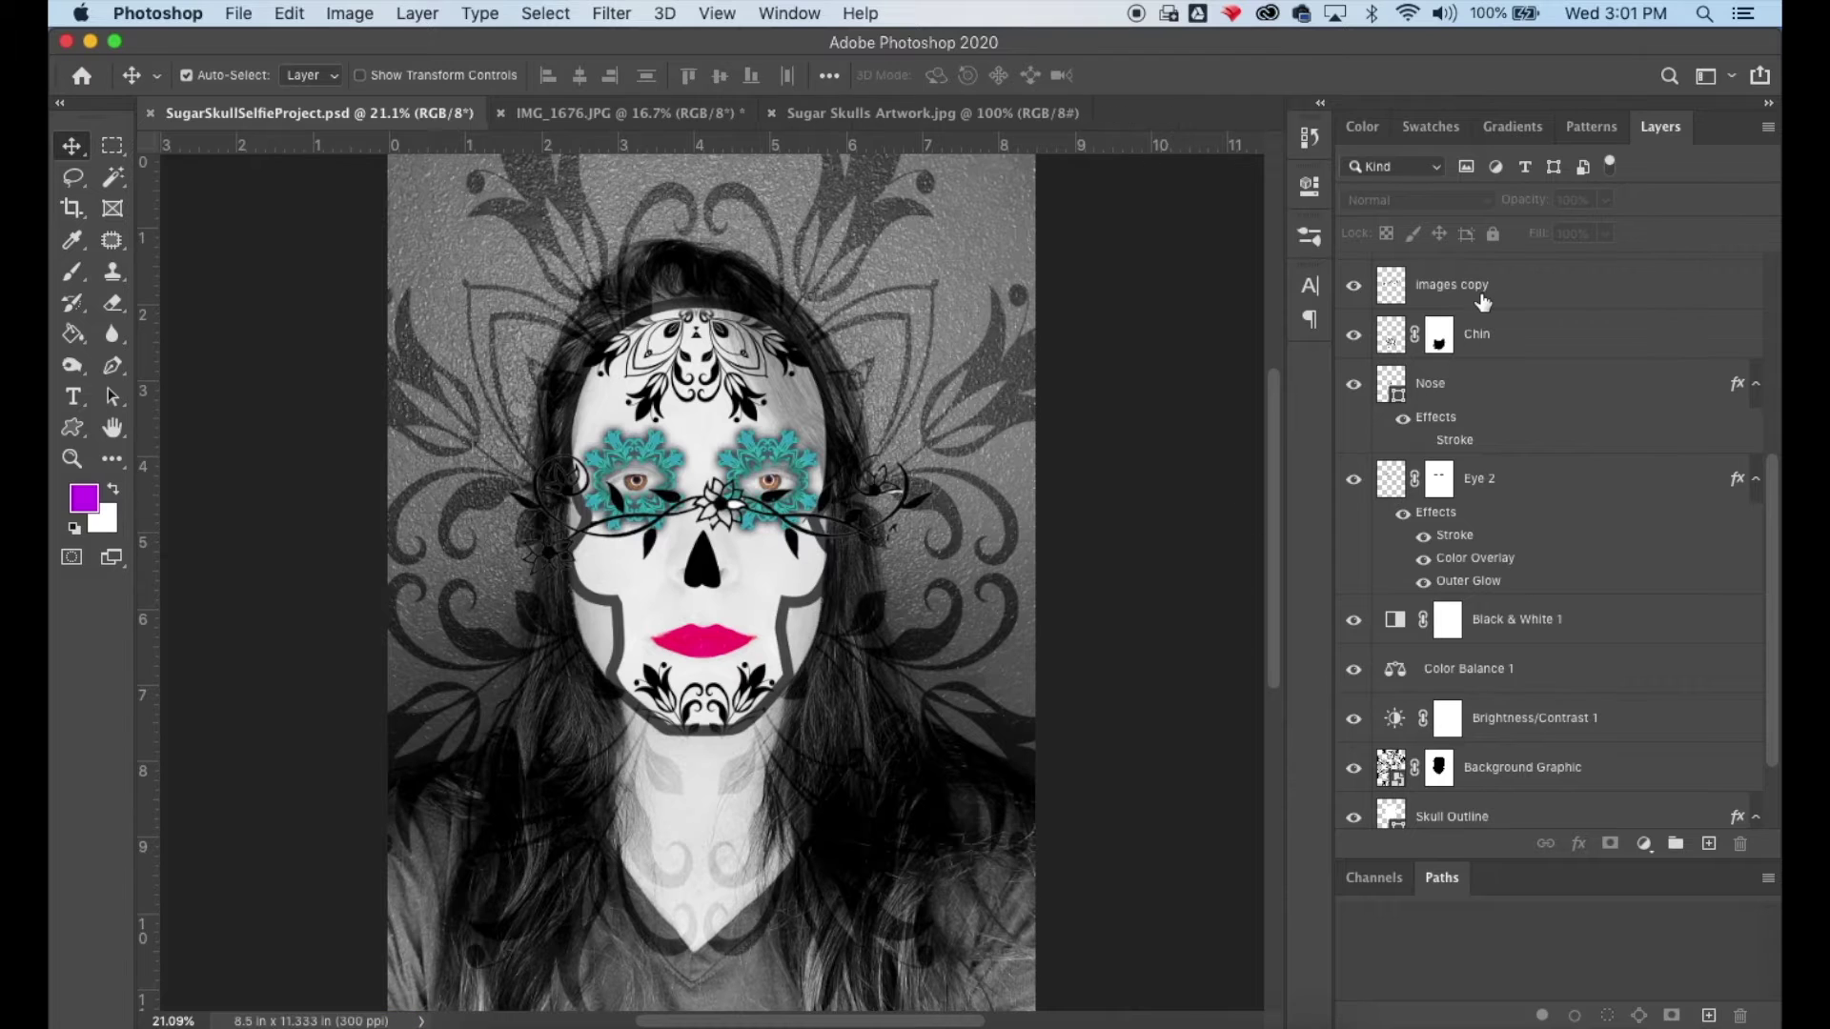
click(1482, 295)
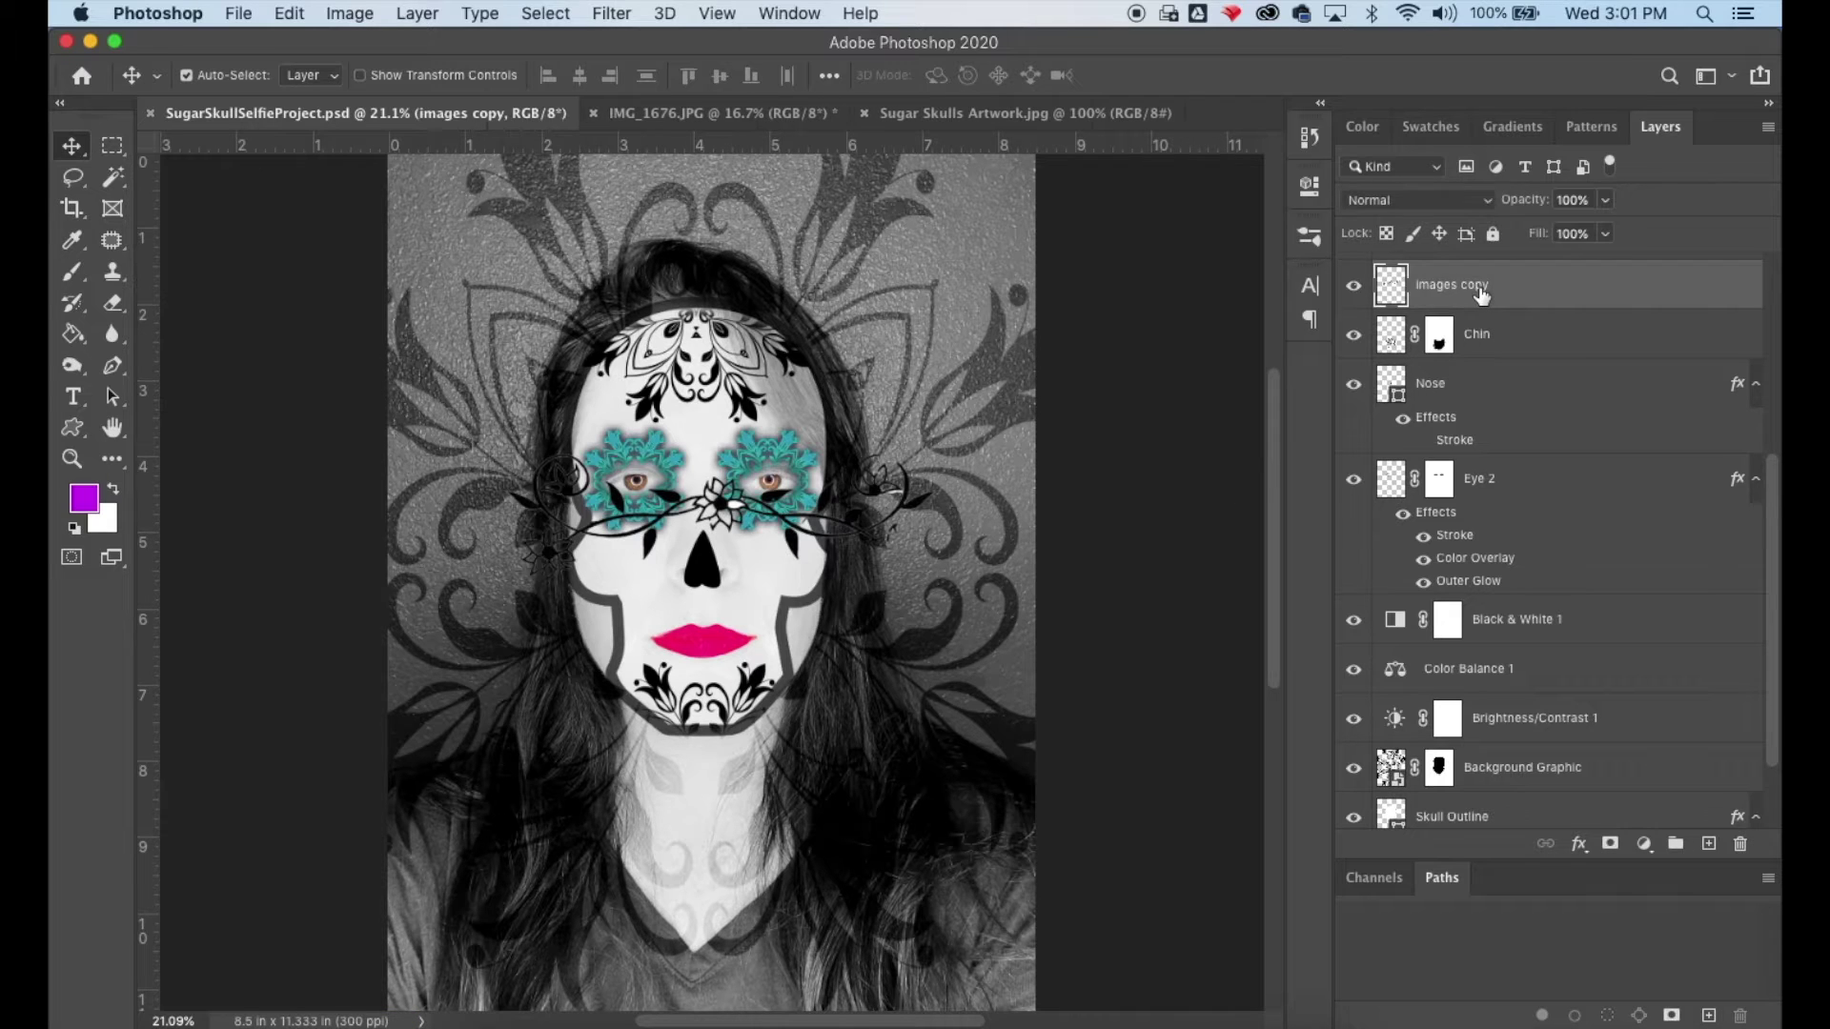
click(800, 540)
mouse_move(800, 539)
mouse_down()
mouse_move(815, 524)
mouse_move(820, 548)
mouse_up()
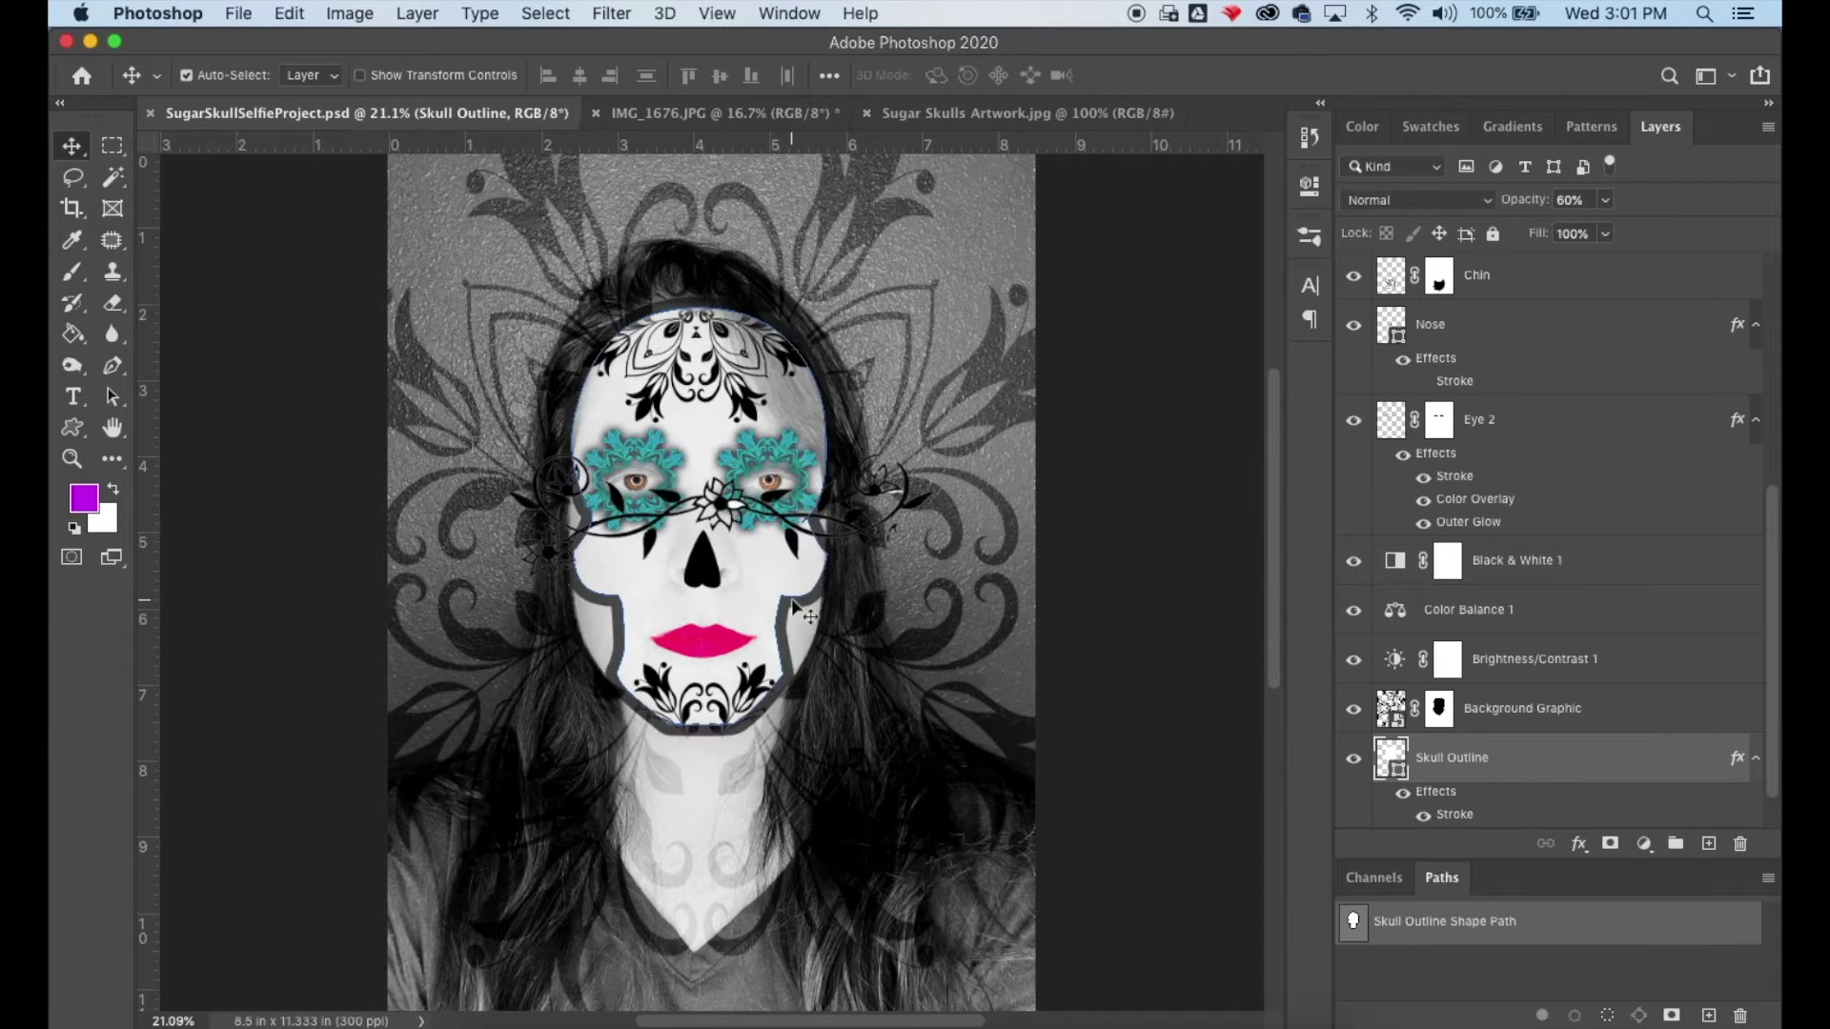
Step: Move the images copy layer up the layer stack to directly below Layer 3
scroll(1510, 362, up, 5)
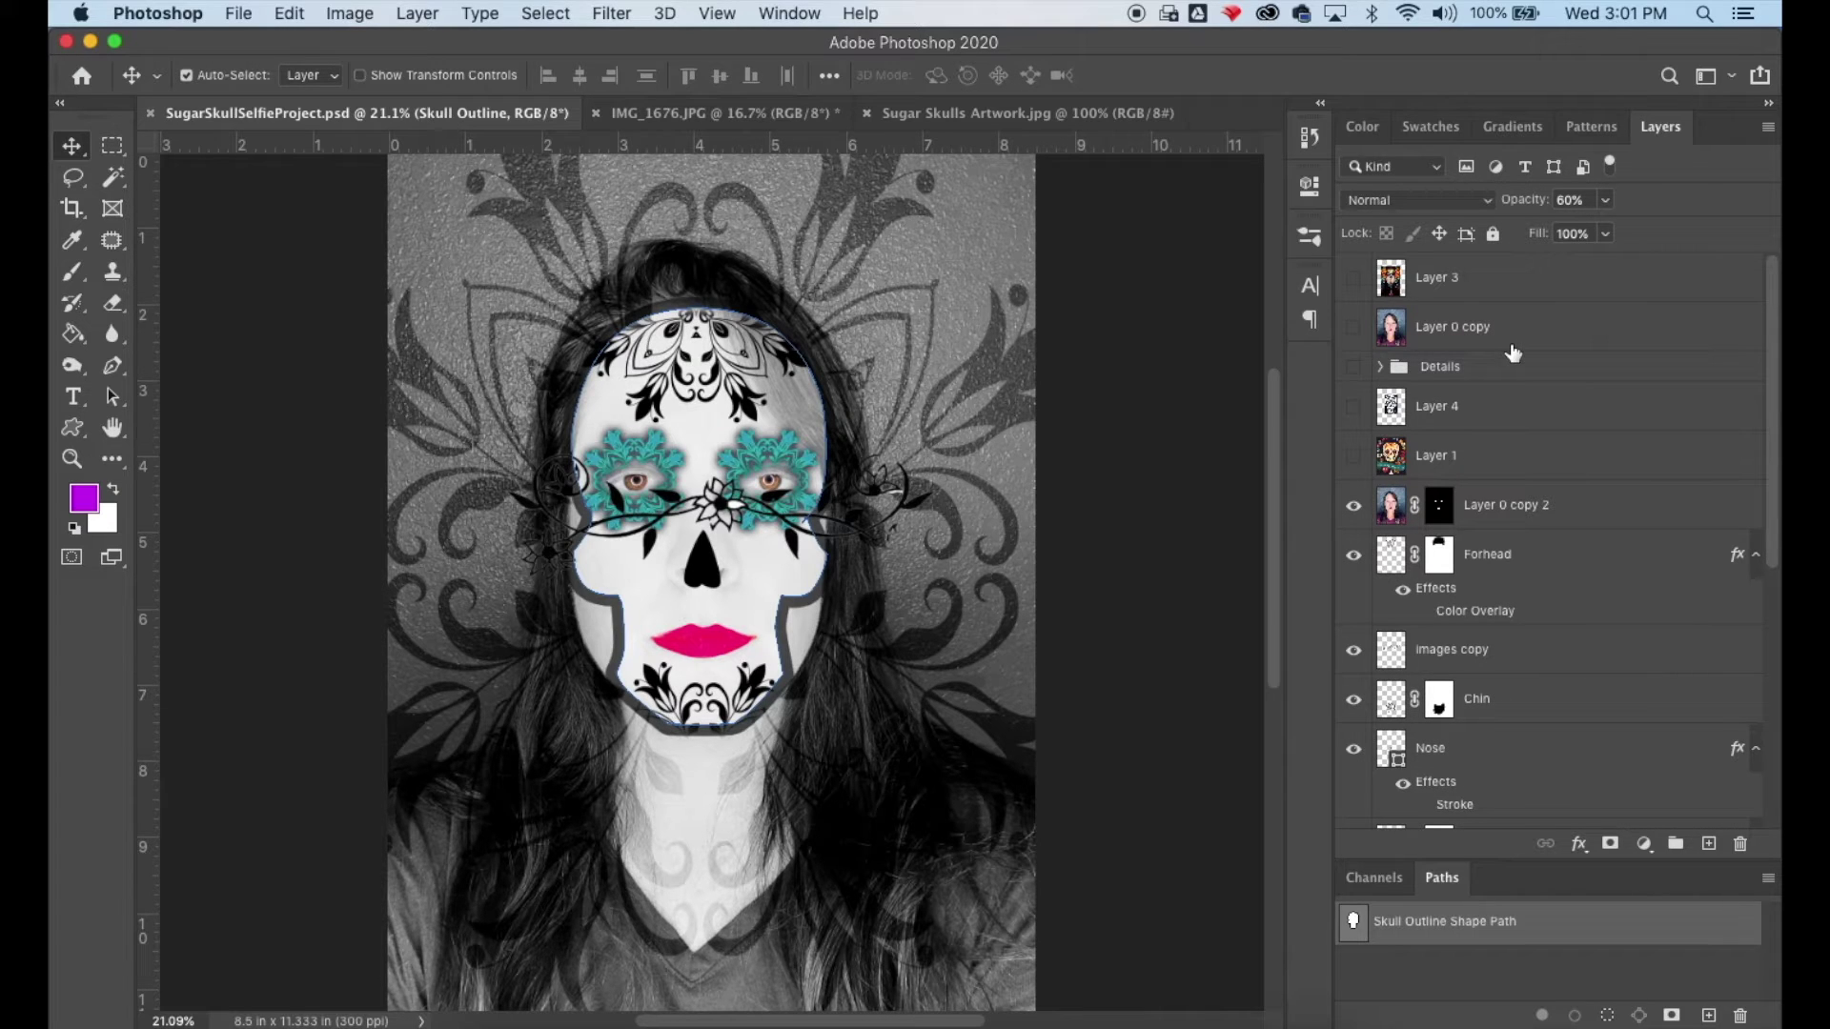
click(1459, 655)
double_click(1459, 656)
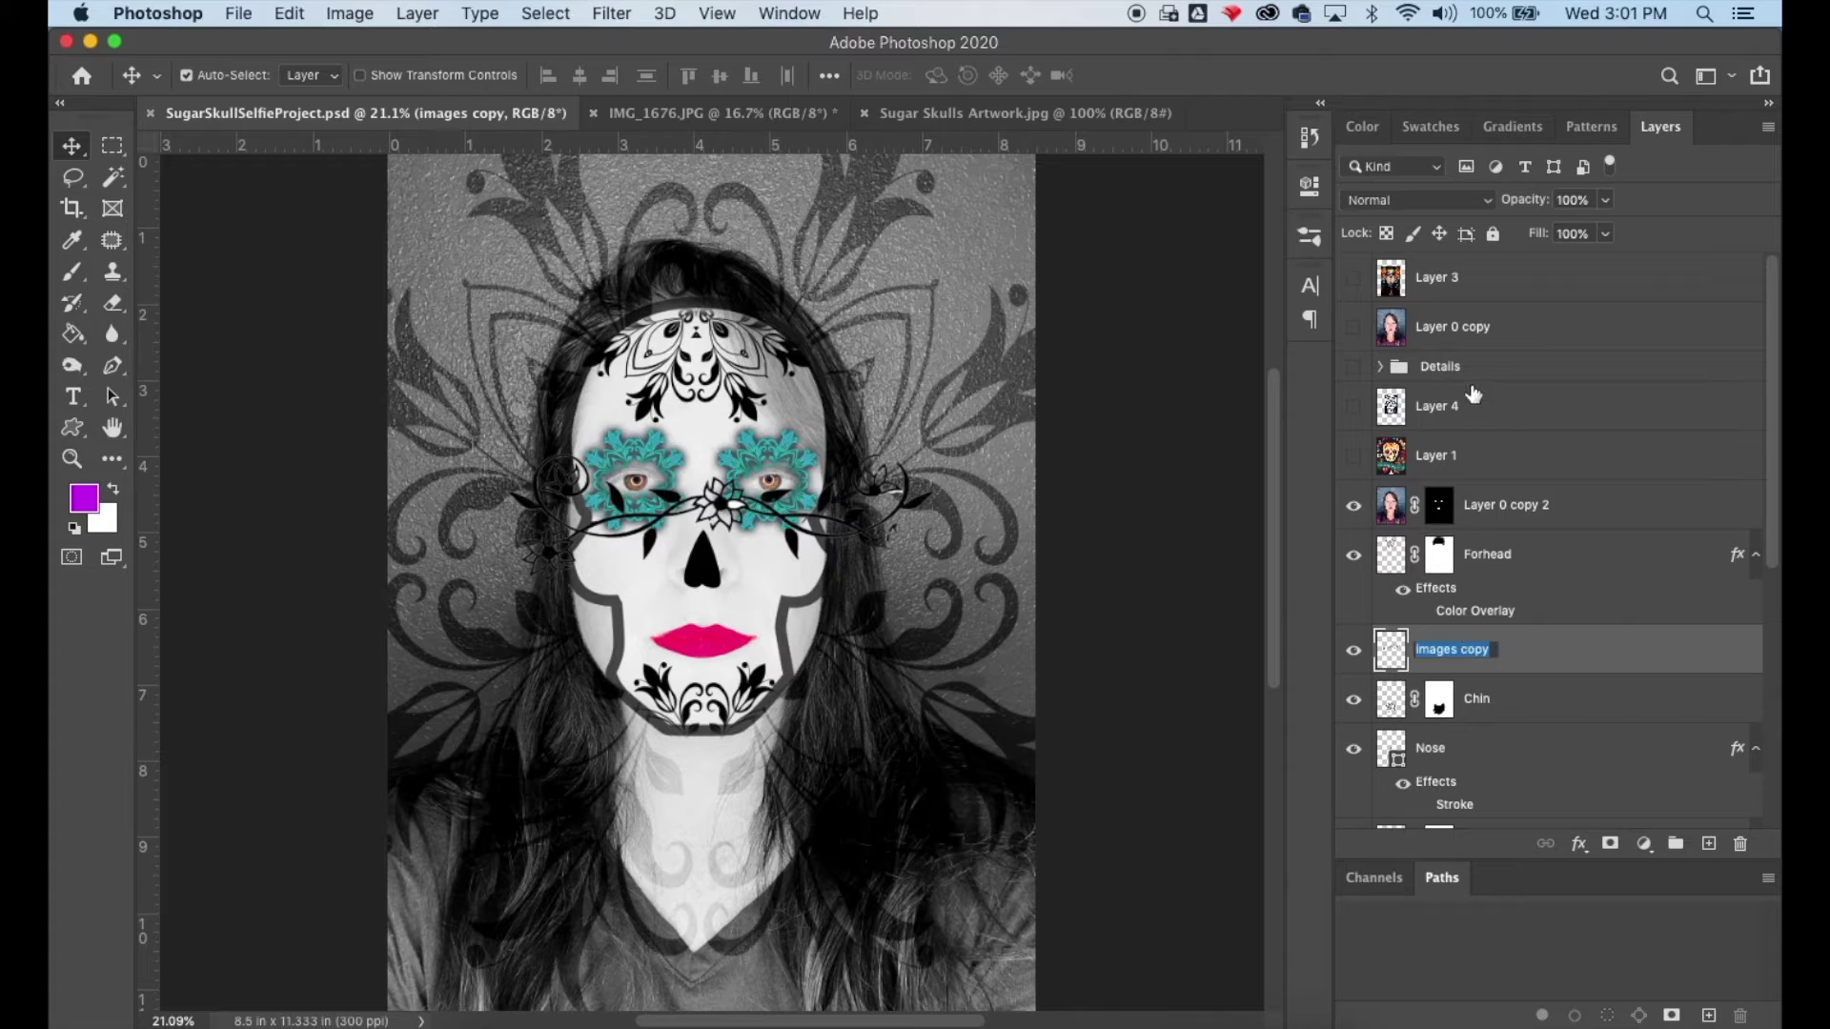
key(Return)
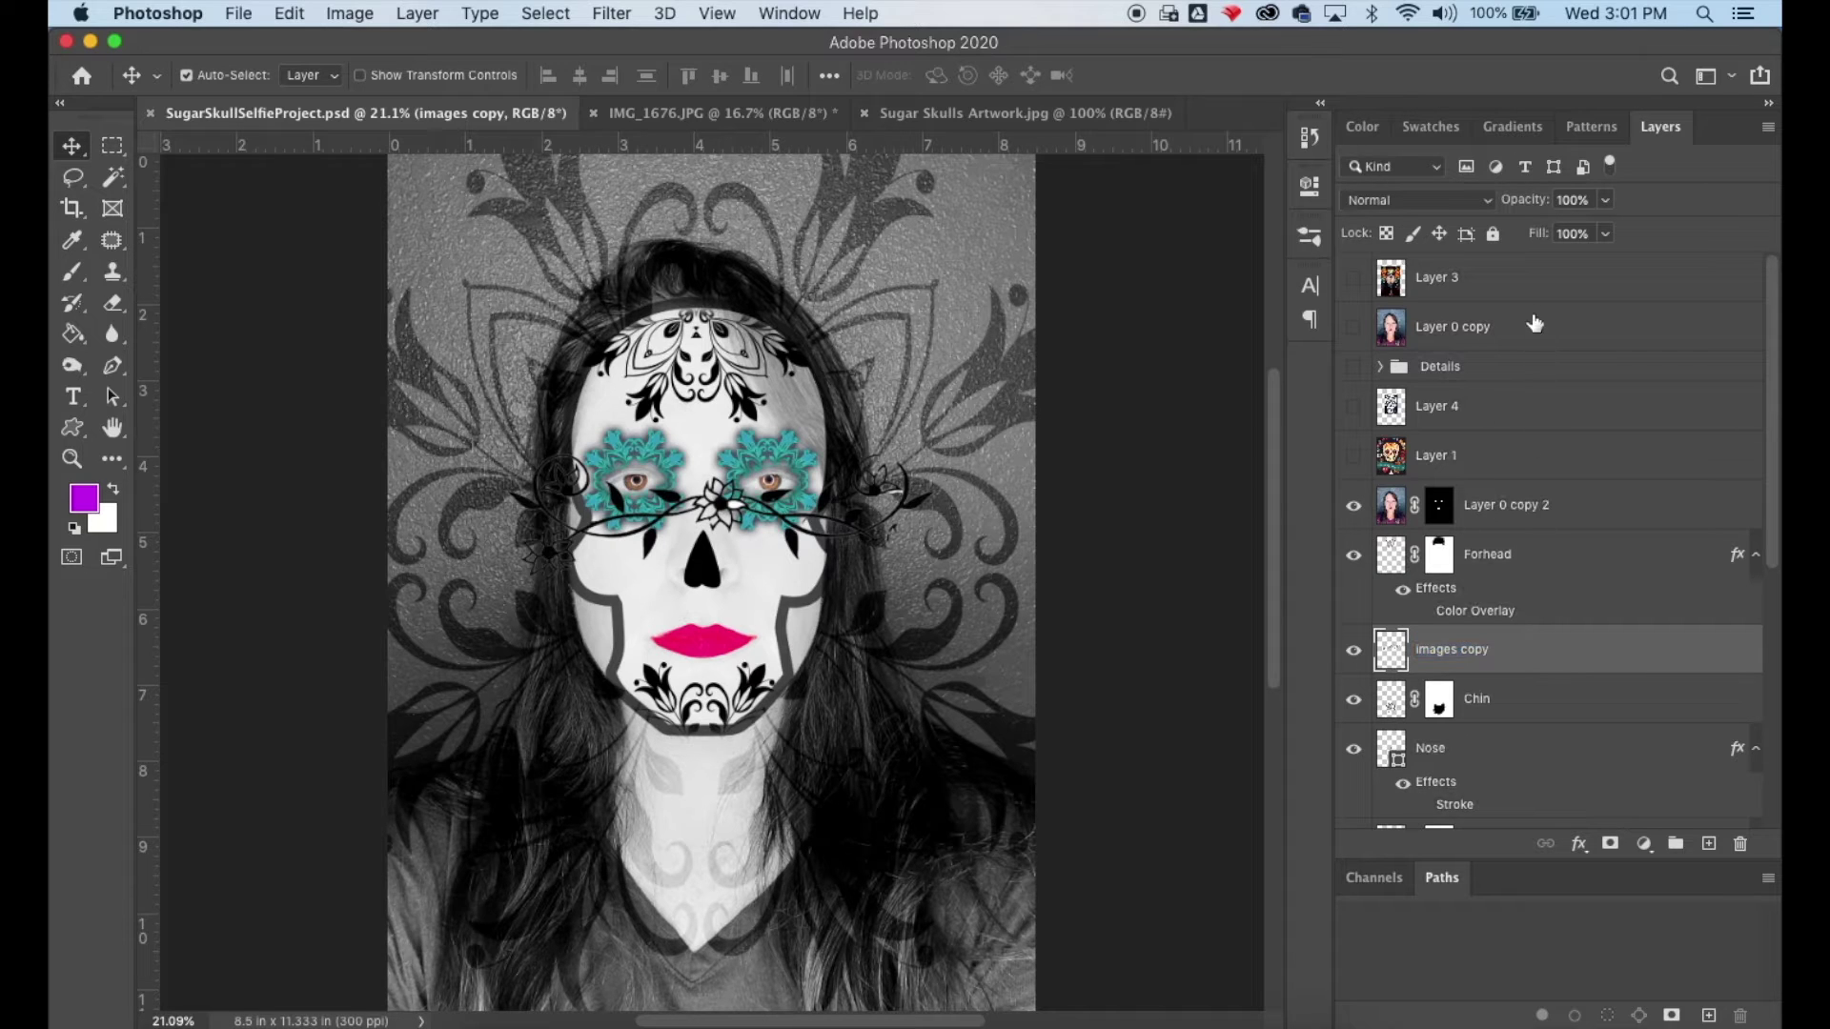
drag(1517, 664, 1517, 307)
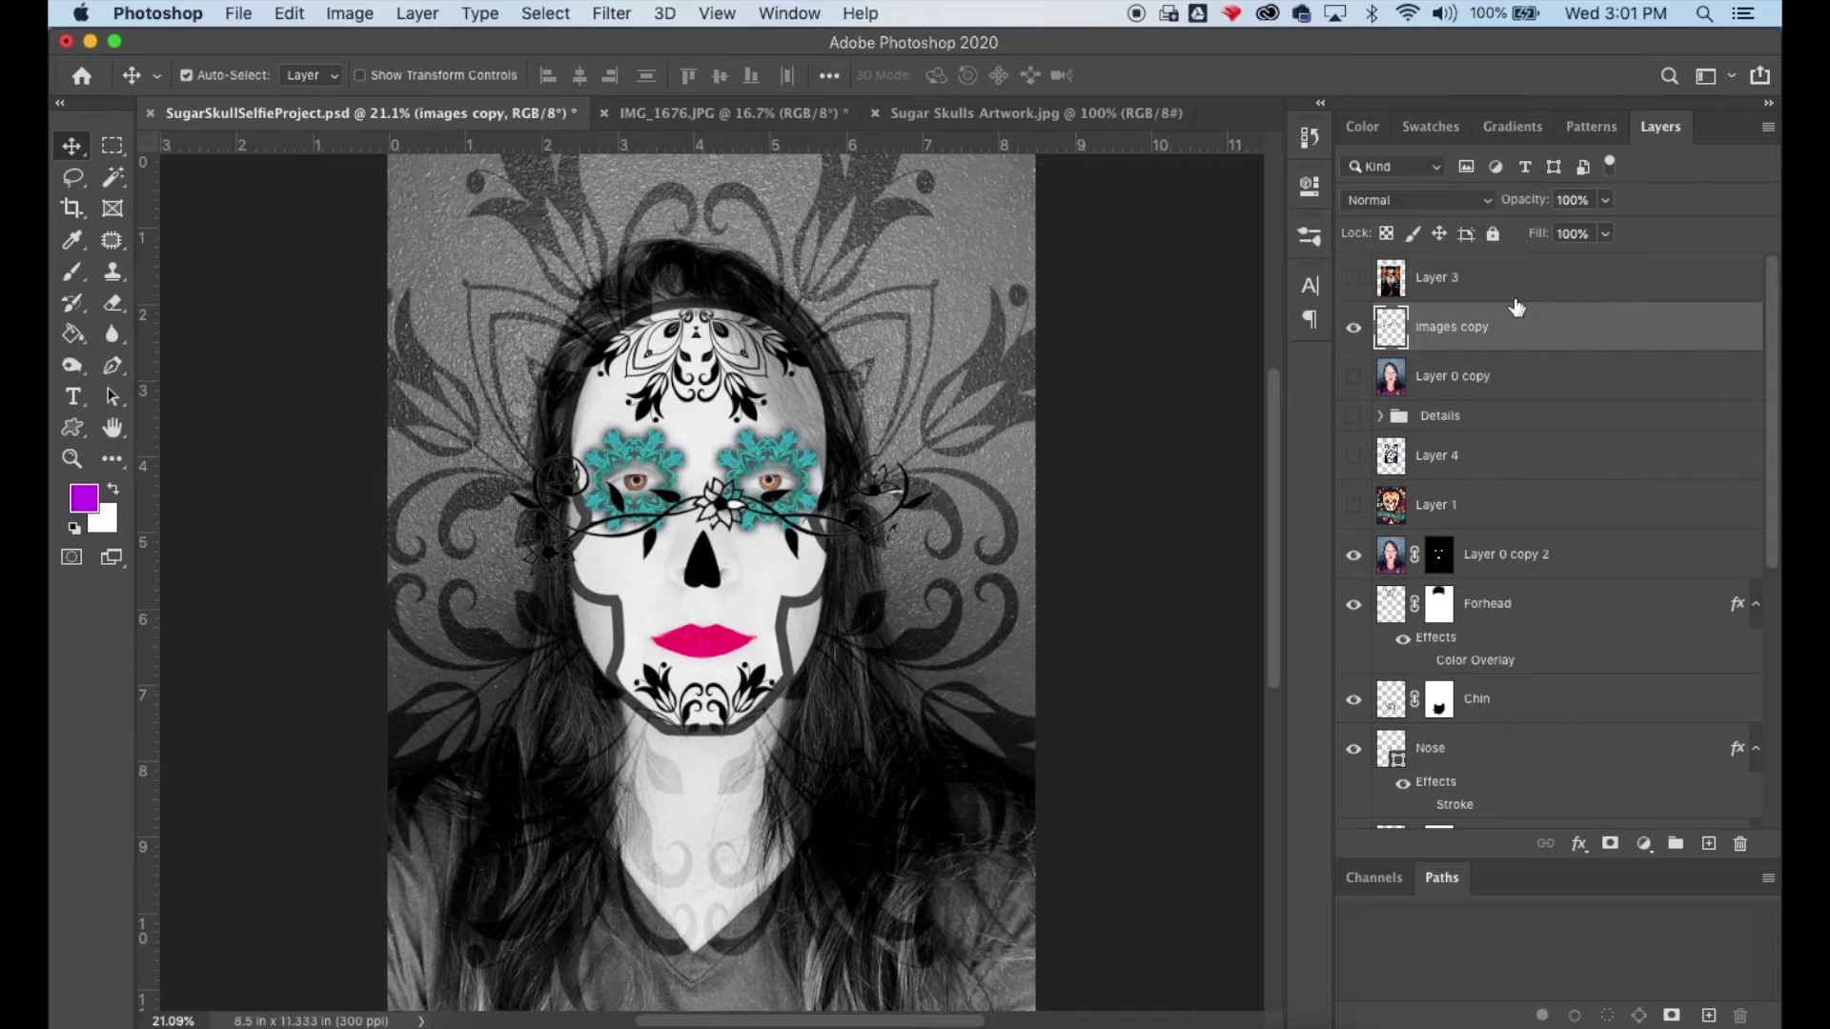
Step: Free-transform the images copy vine to about 57% width, 58% height and 155.86° rotation, laying it diagonally across the lower face above the lips
click(292, 15)
click(347, 550)
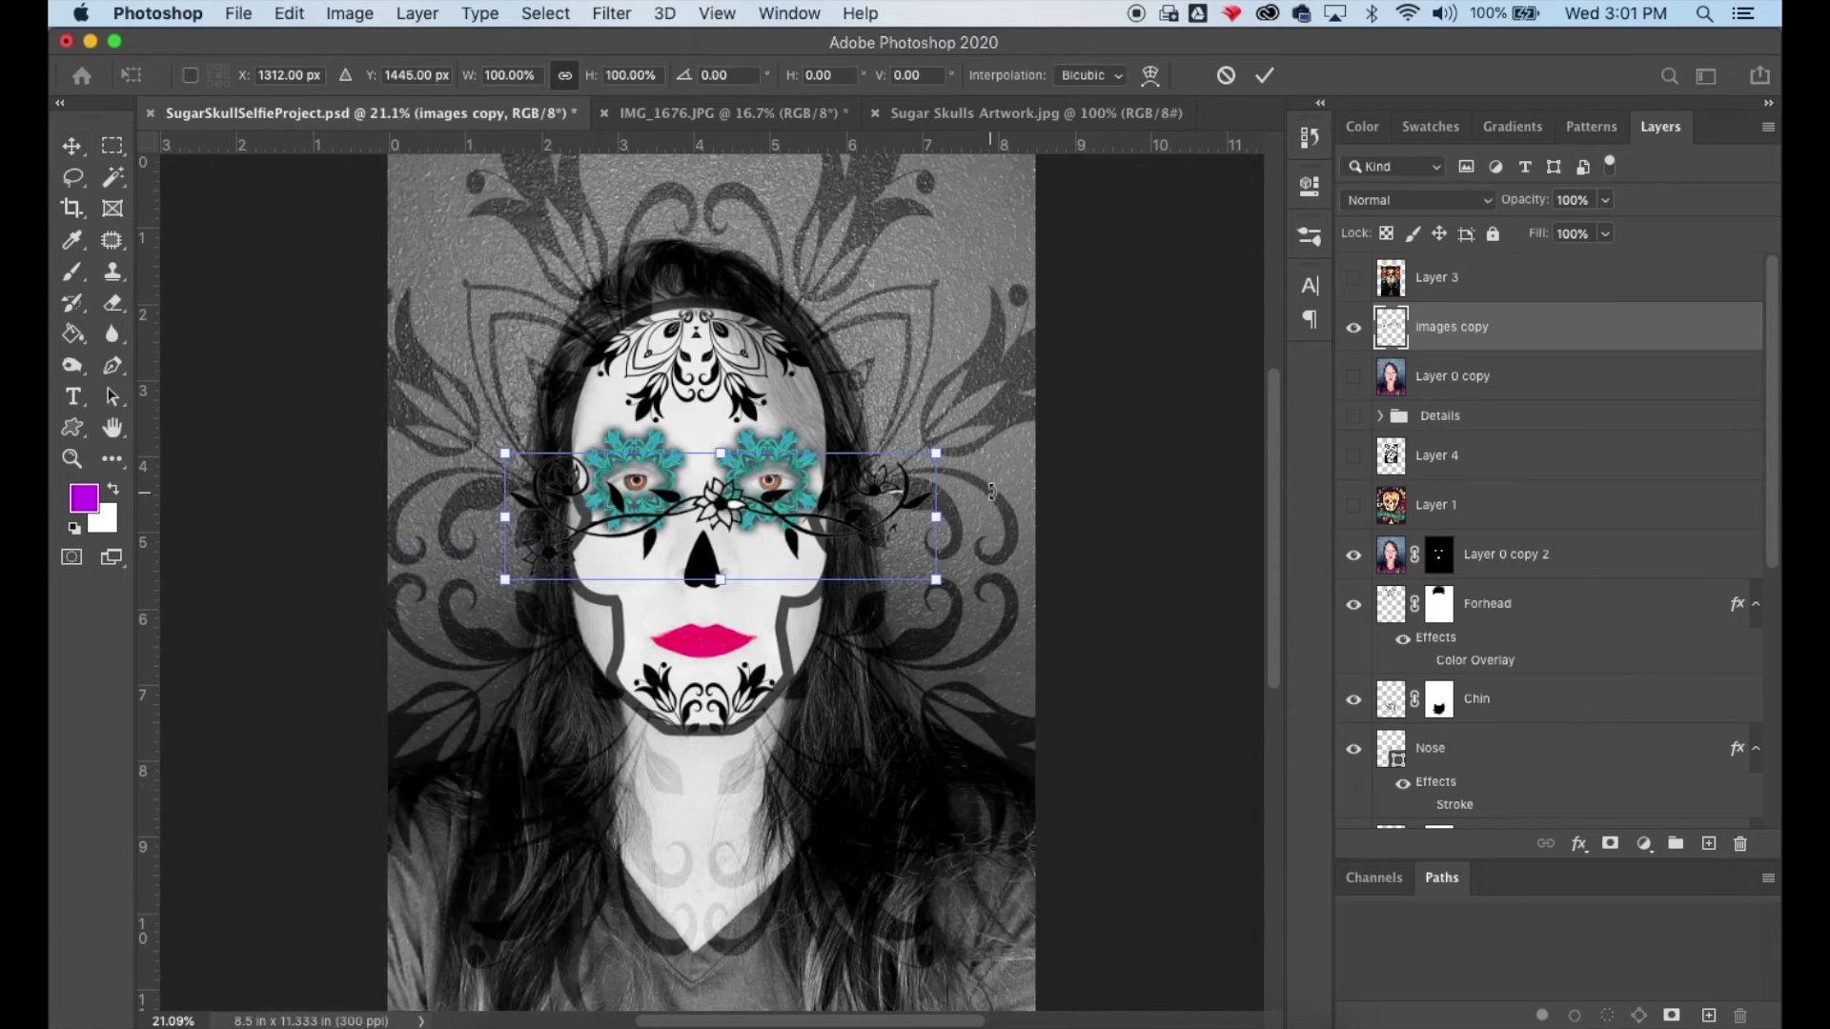
drag(937, 454, 646, 634)
drag(624, 569, 743, 633)
drag(783, 532, 741, 598)
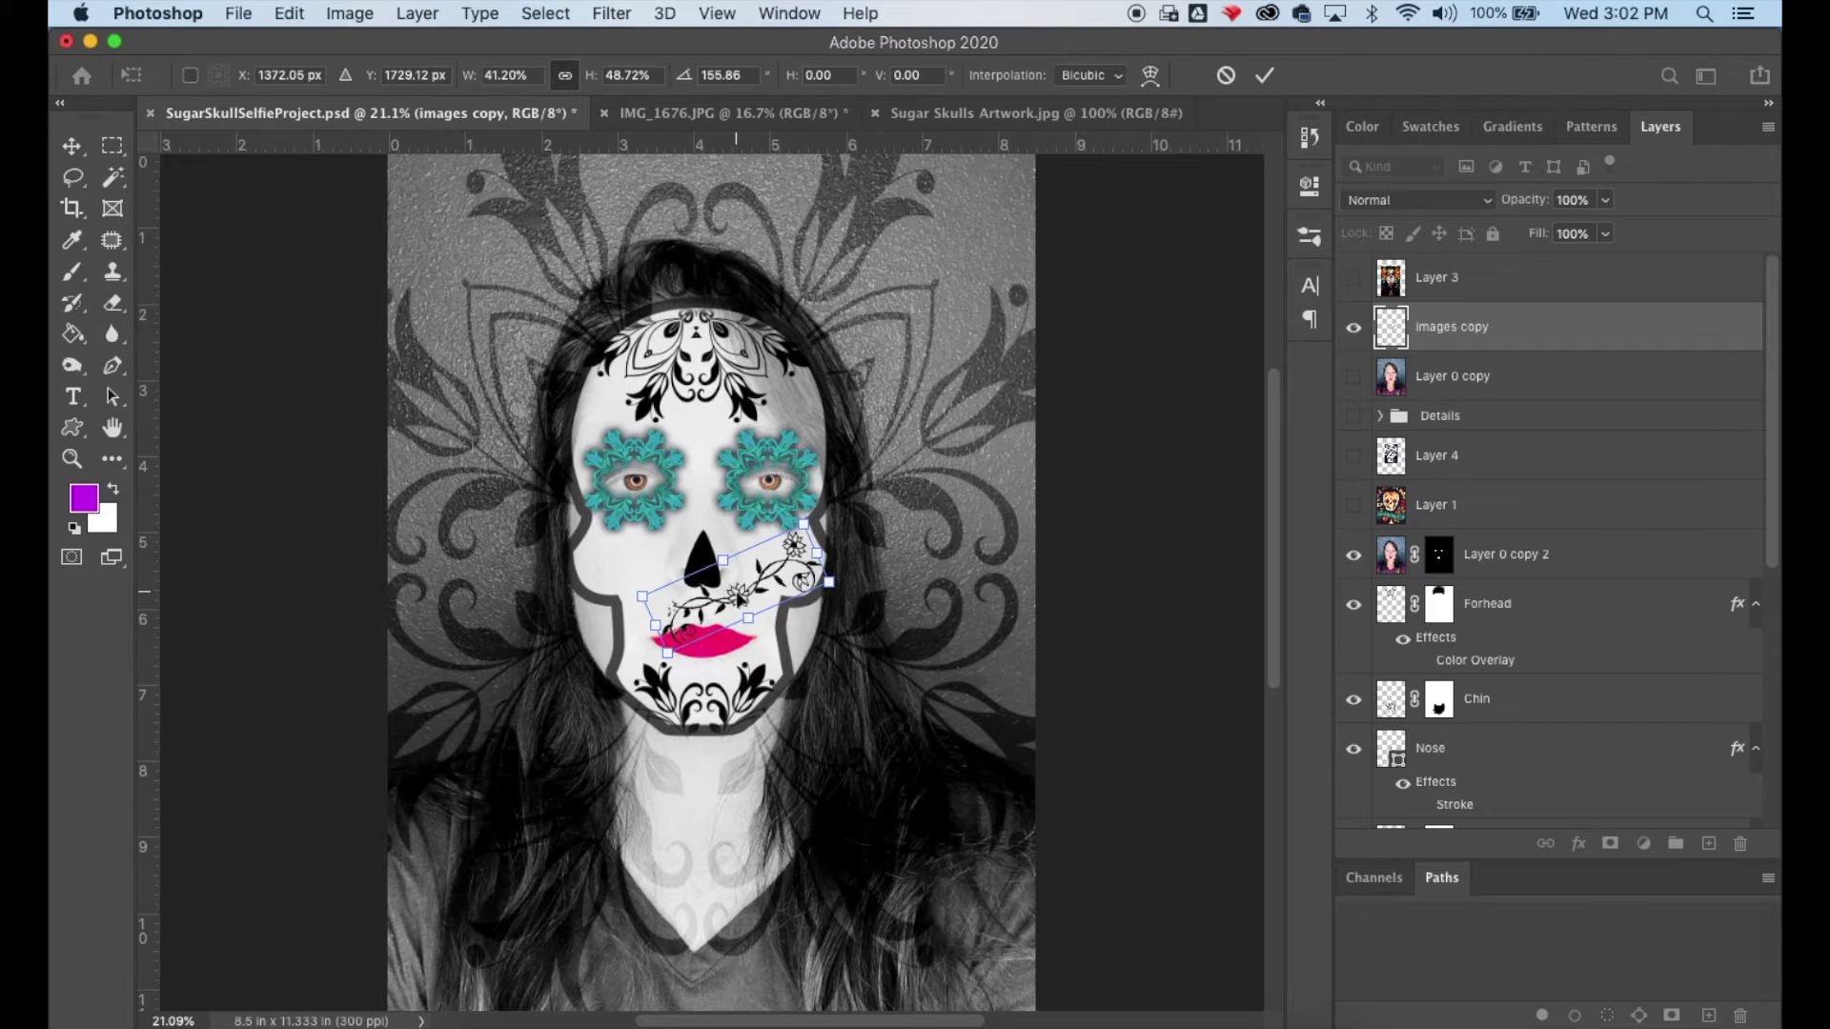
drag(667, 654, 614, 688)
drag(770, 598, 760, 592)
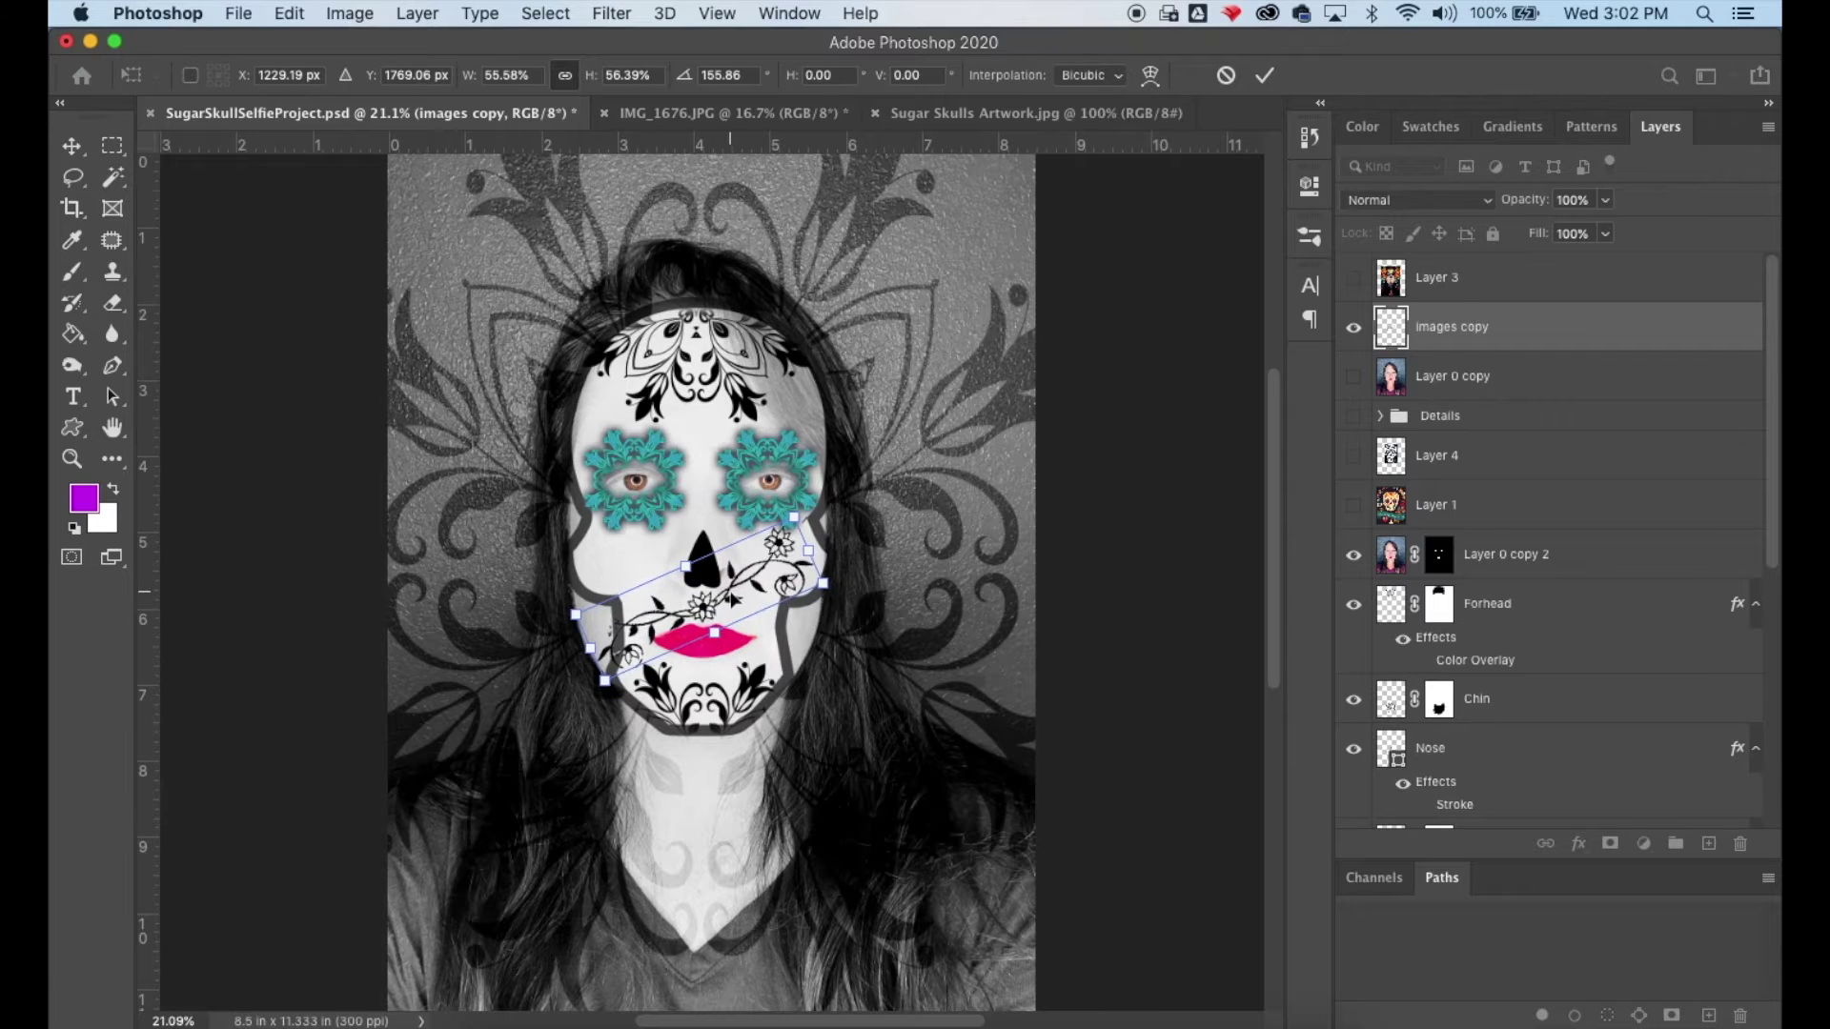
drag(825, 588, 834, 588)
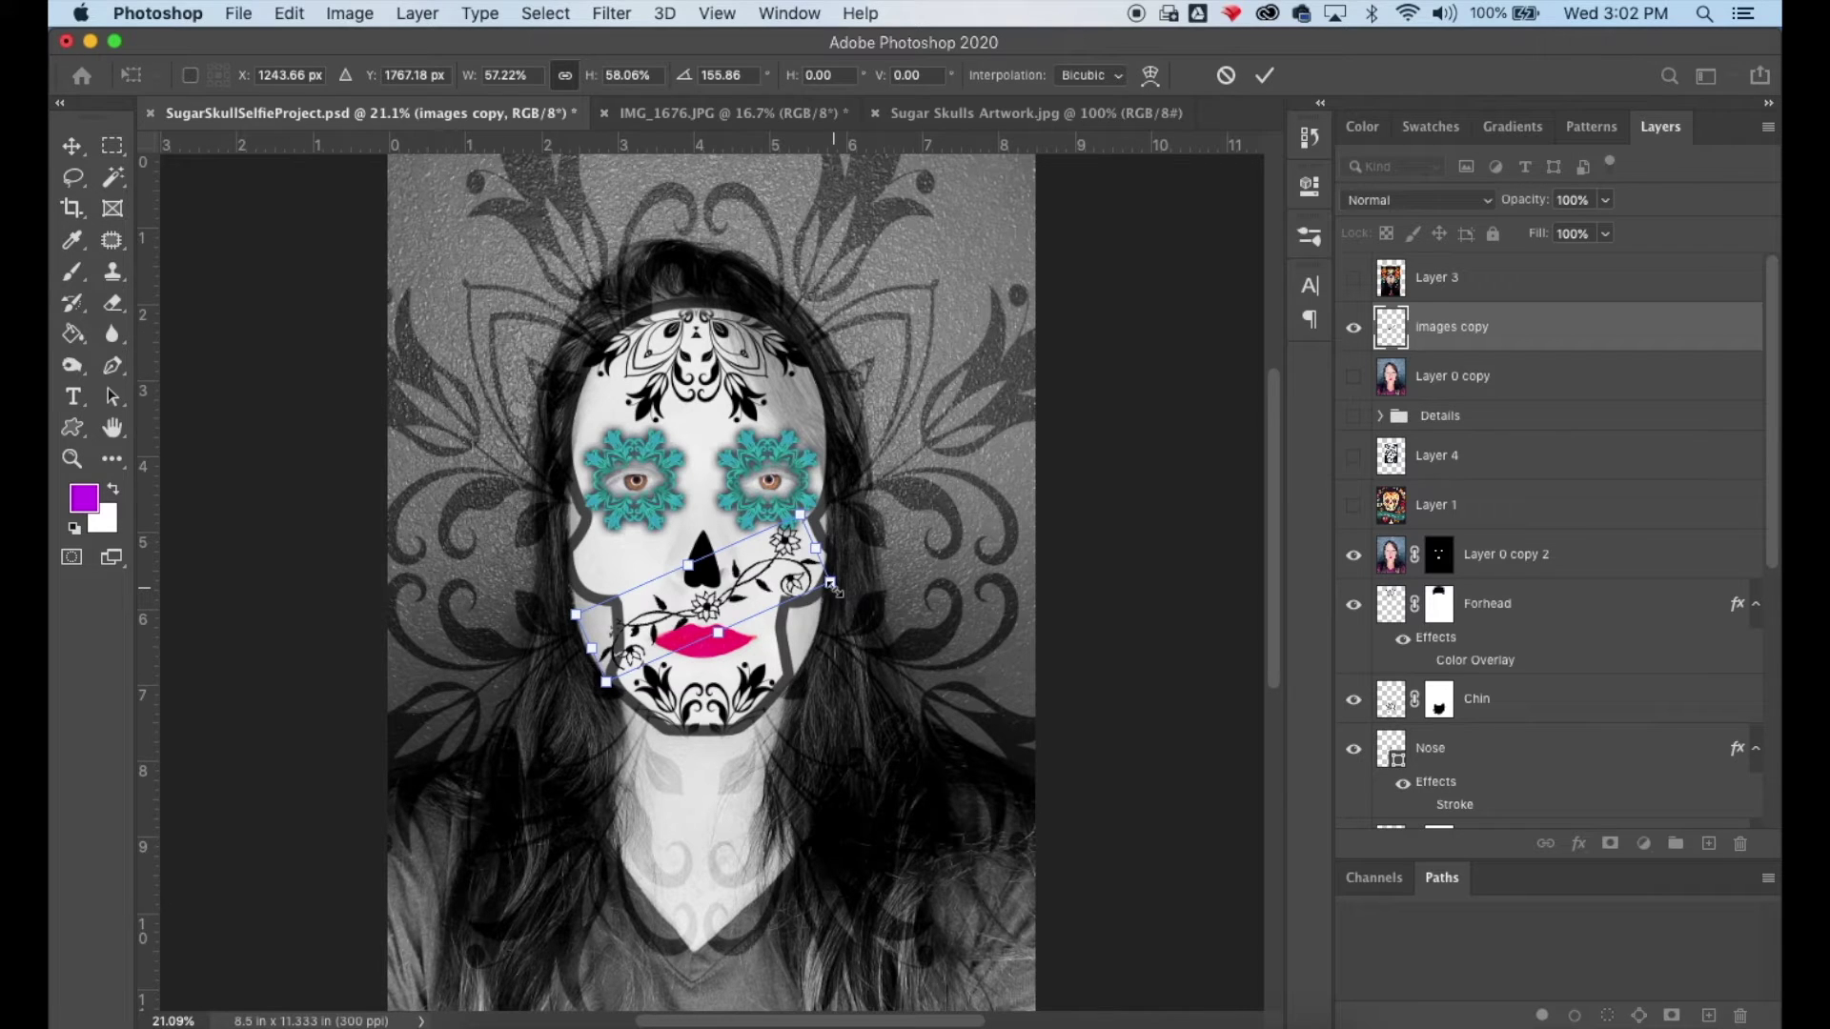
click(71, 152)
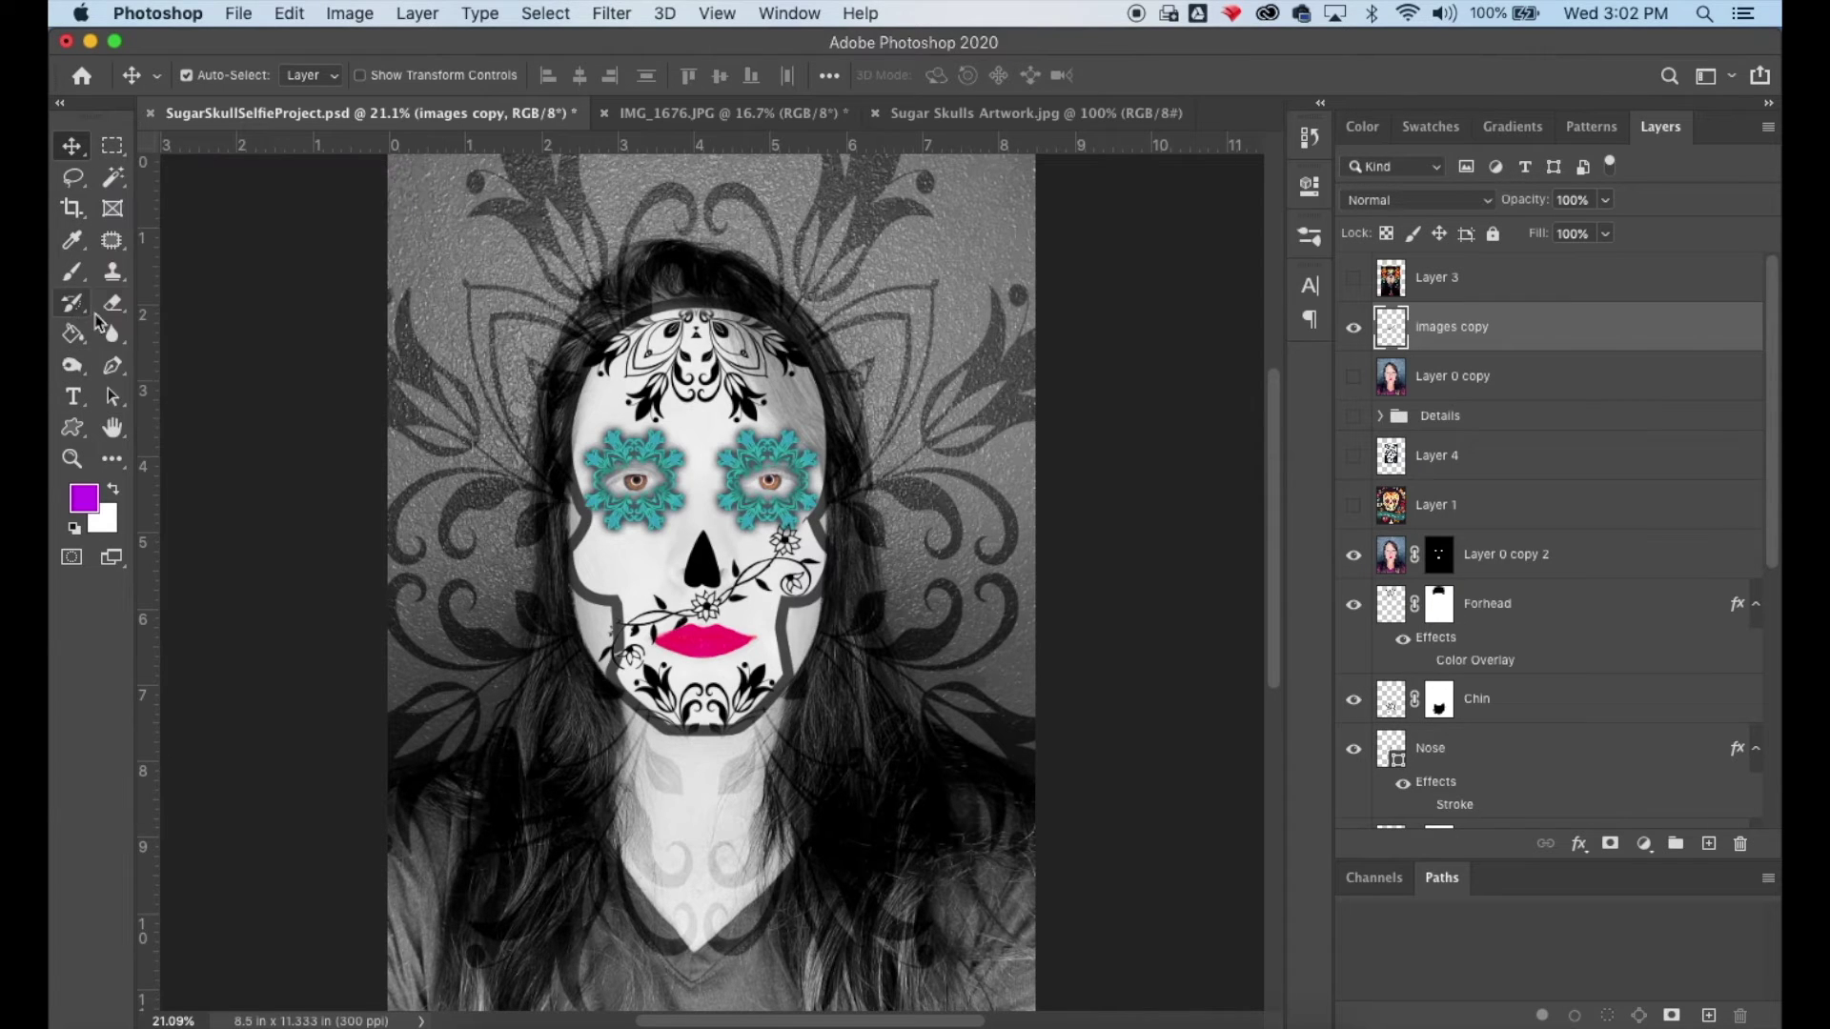
Step: Erase the end of the floral vine that extends past the left corner of the lips
click(113, 303)
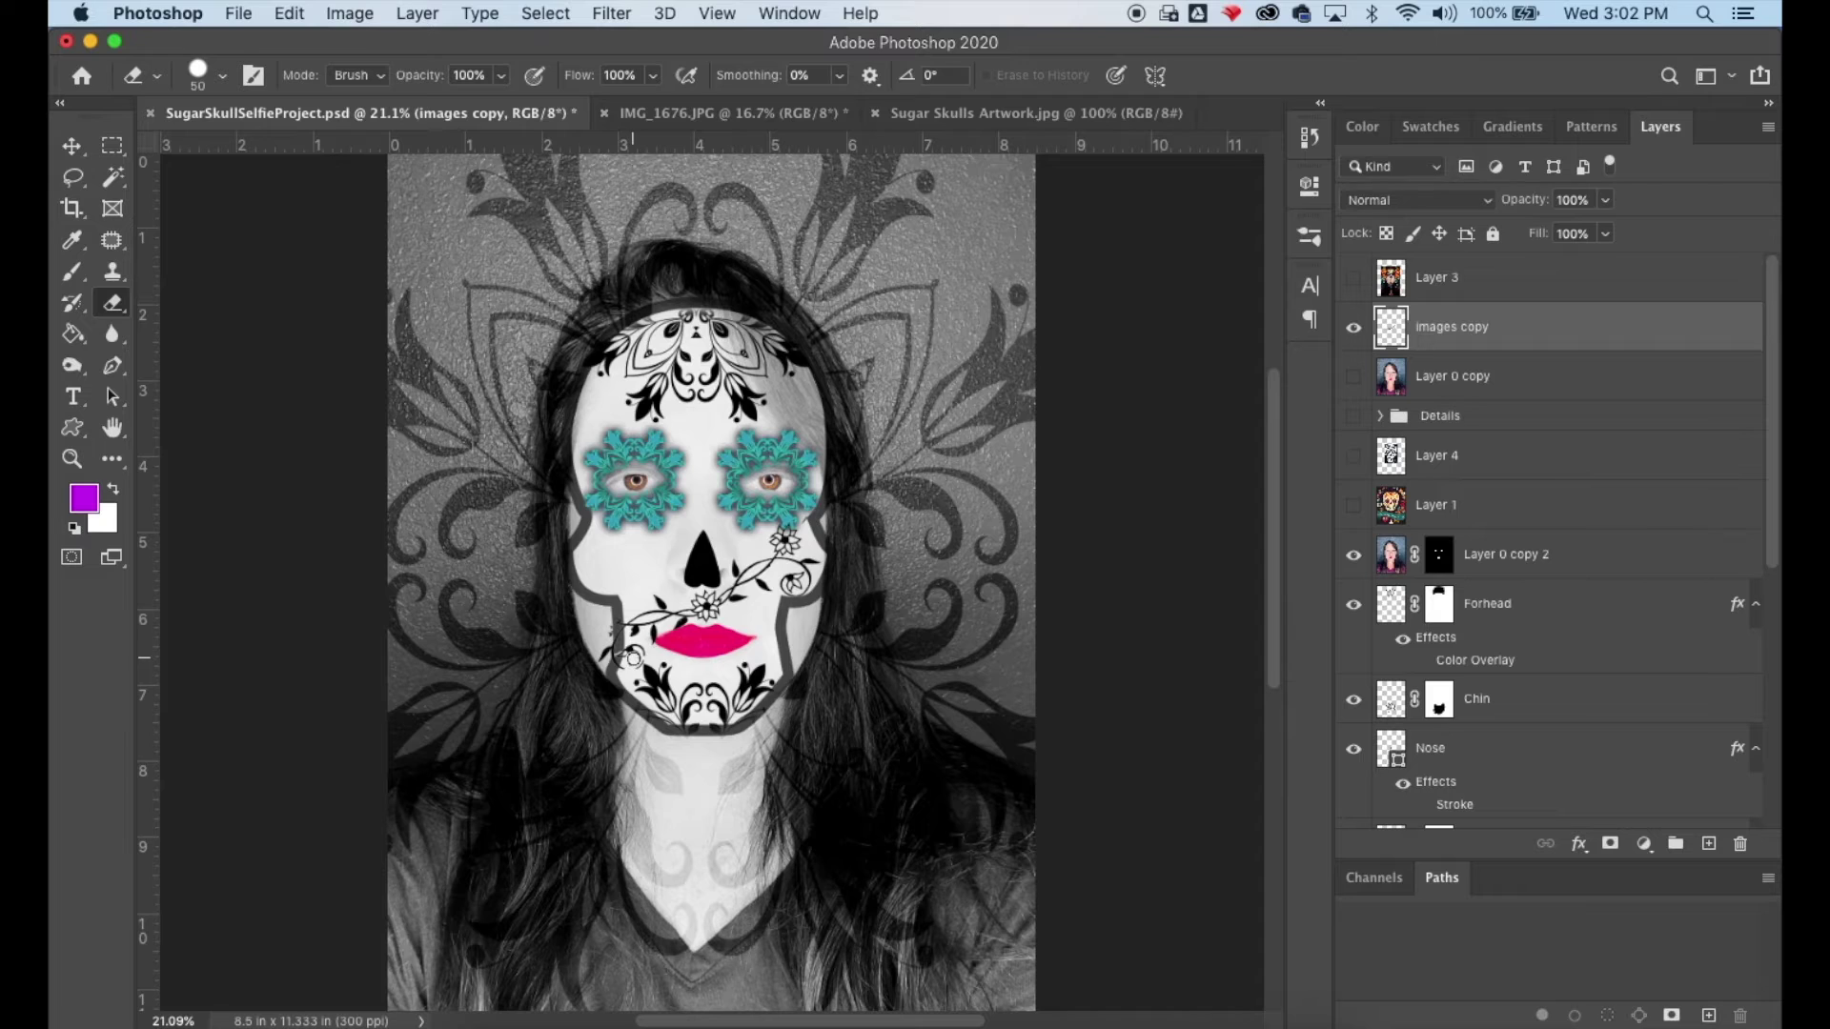
drag(617, 658, 635, 645)
drag(634, 639, 651, 634)
click(74, 147)
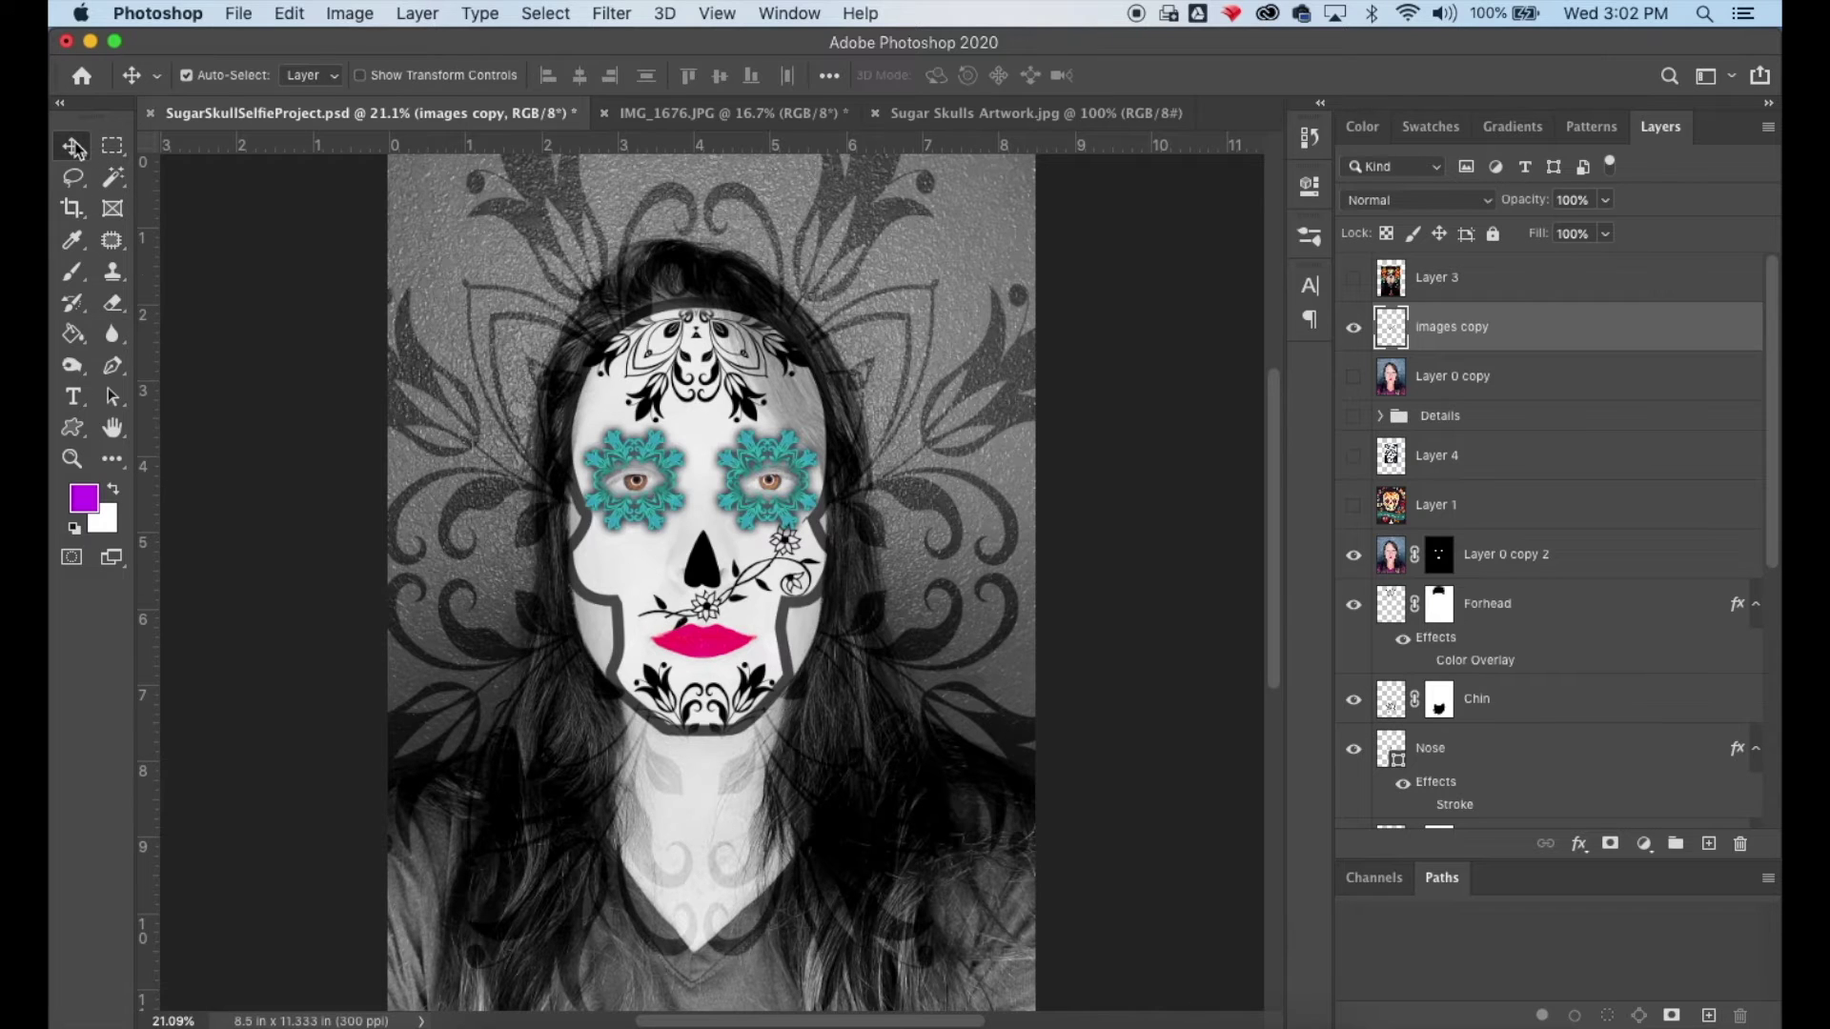
Step: Duplicate the vine layer as images copy 2, flip it horizontally and position it as a mirrored pair above the lips
click(420, 15)
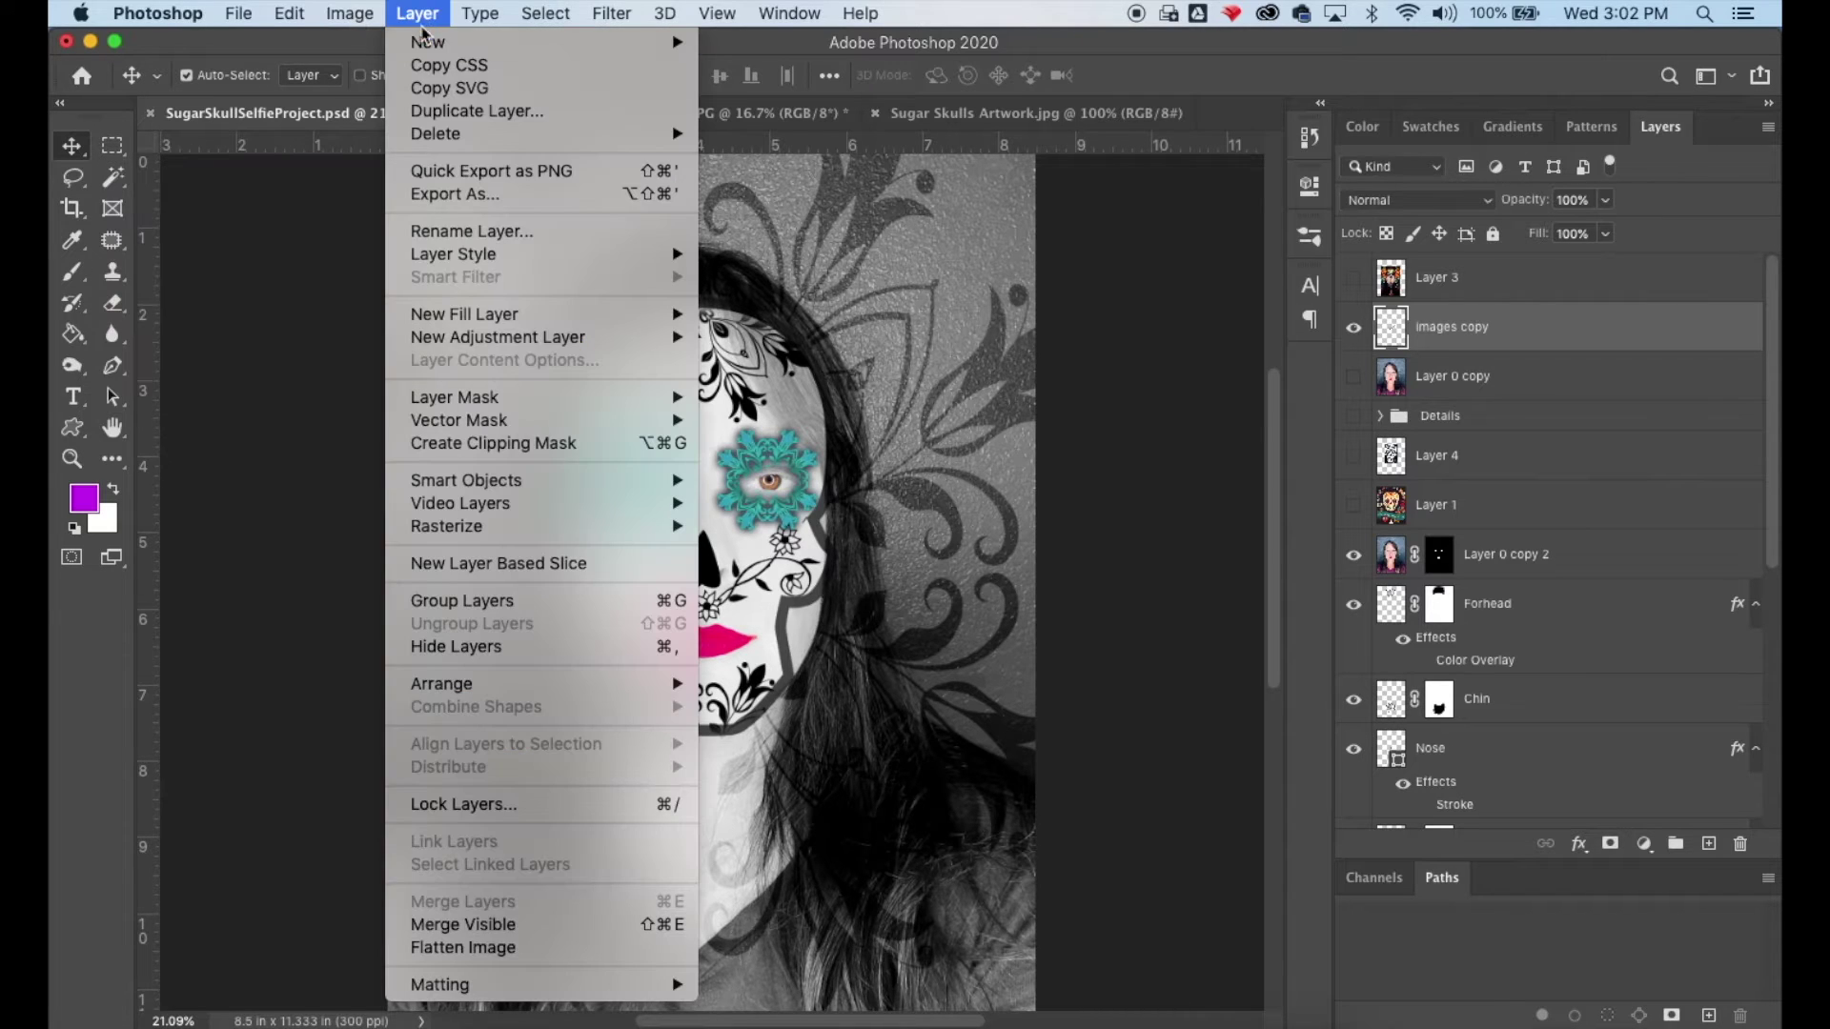
click(444, 112)
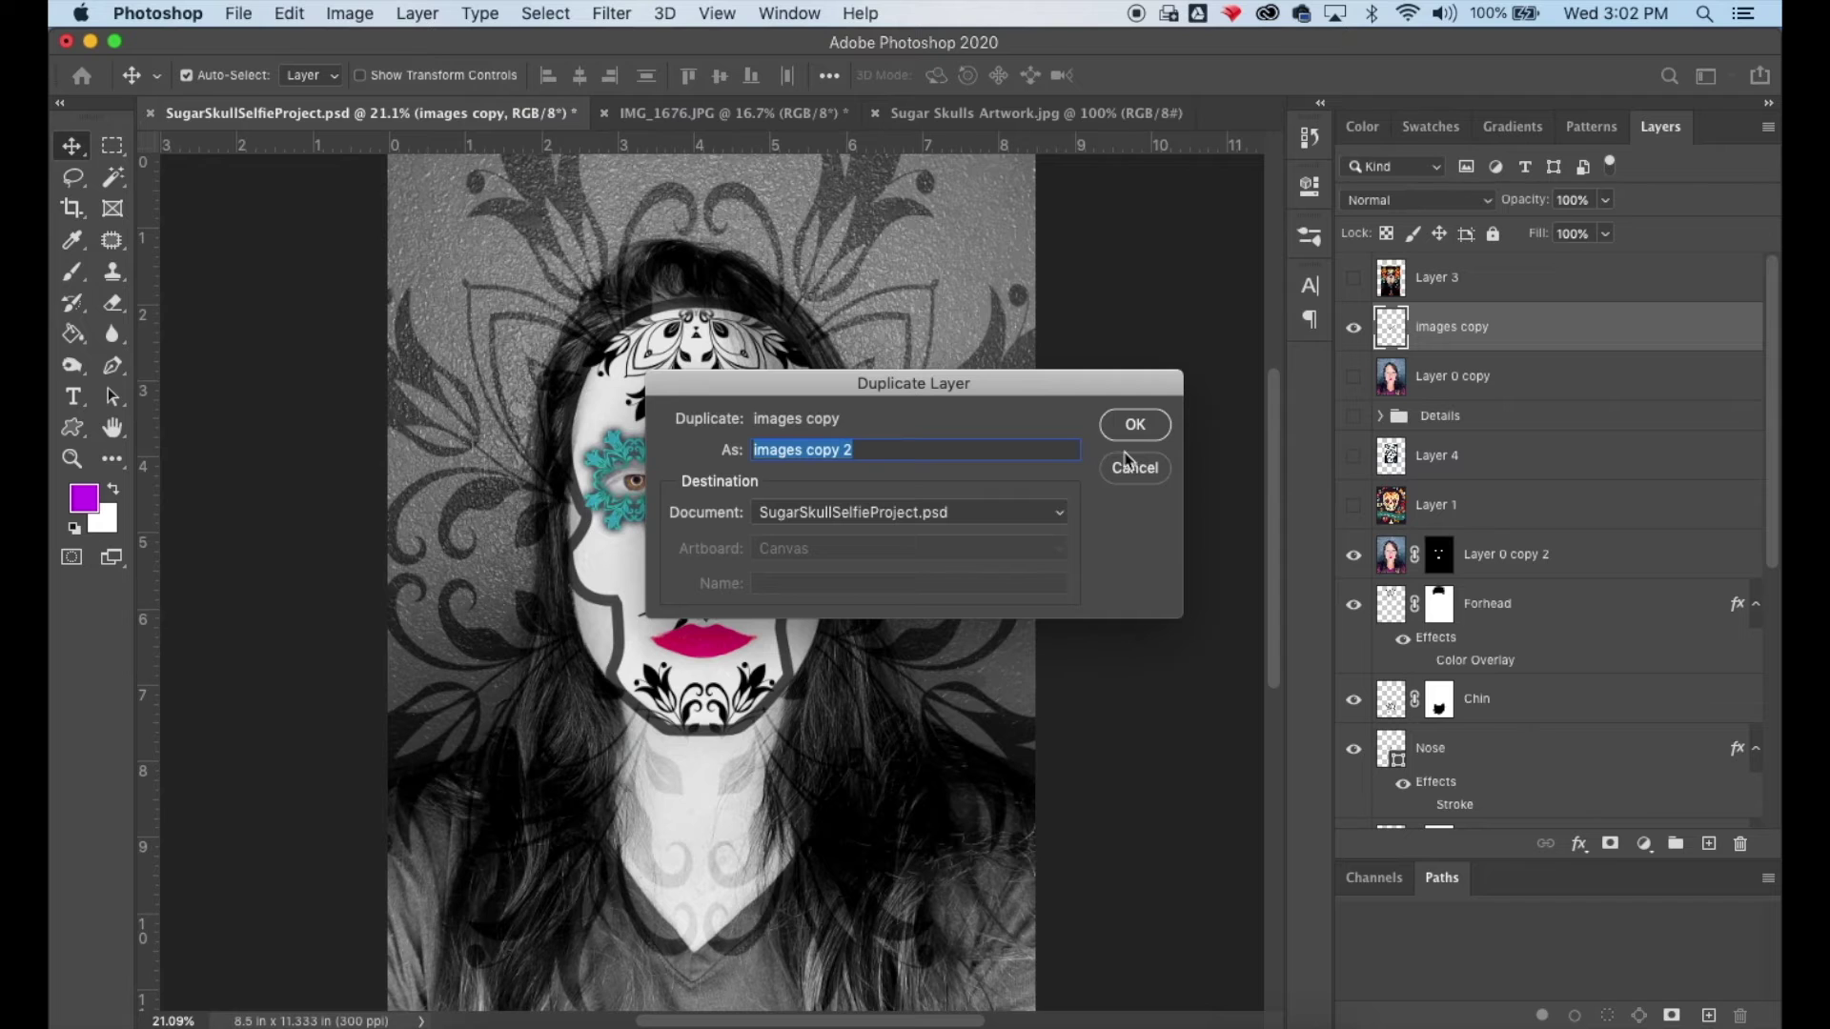
click(1135, 425)
click(289, 14)
mouse_move(533, 572)
click(838, 952)
drag(641, 607, 700, 619)
Step: Move the paired floral vines up the face with Free Transform and gather the floral layers in Group 1
scroll(1544, 477, down, 5)
scroll(1544, 476, up, 5)
shift+click(1448, 376)
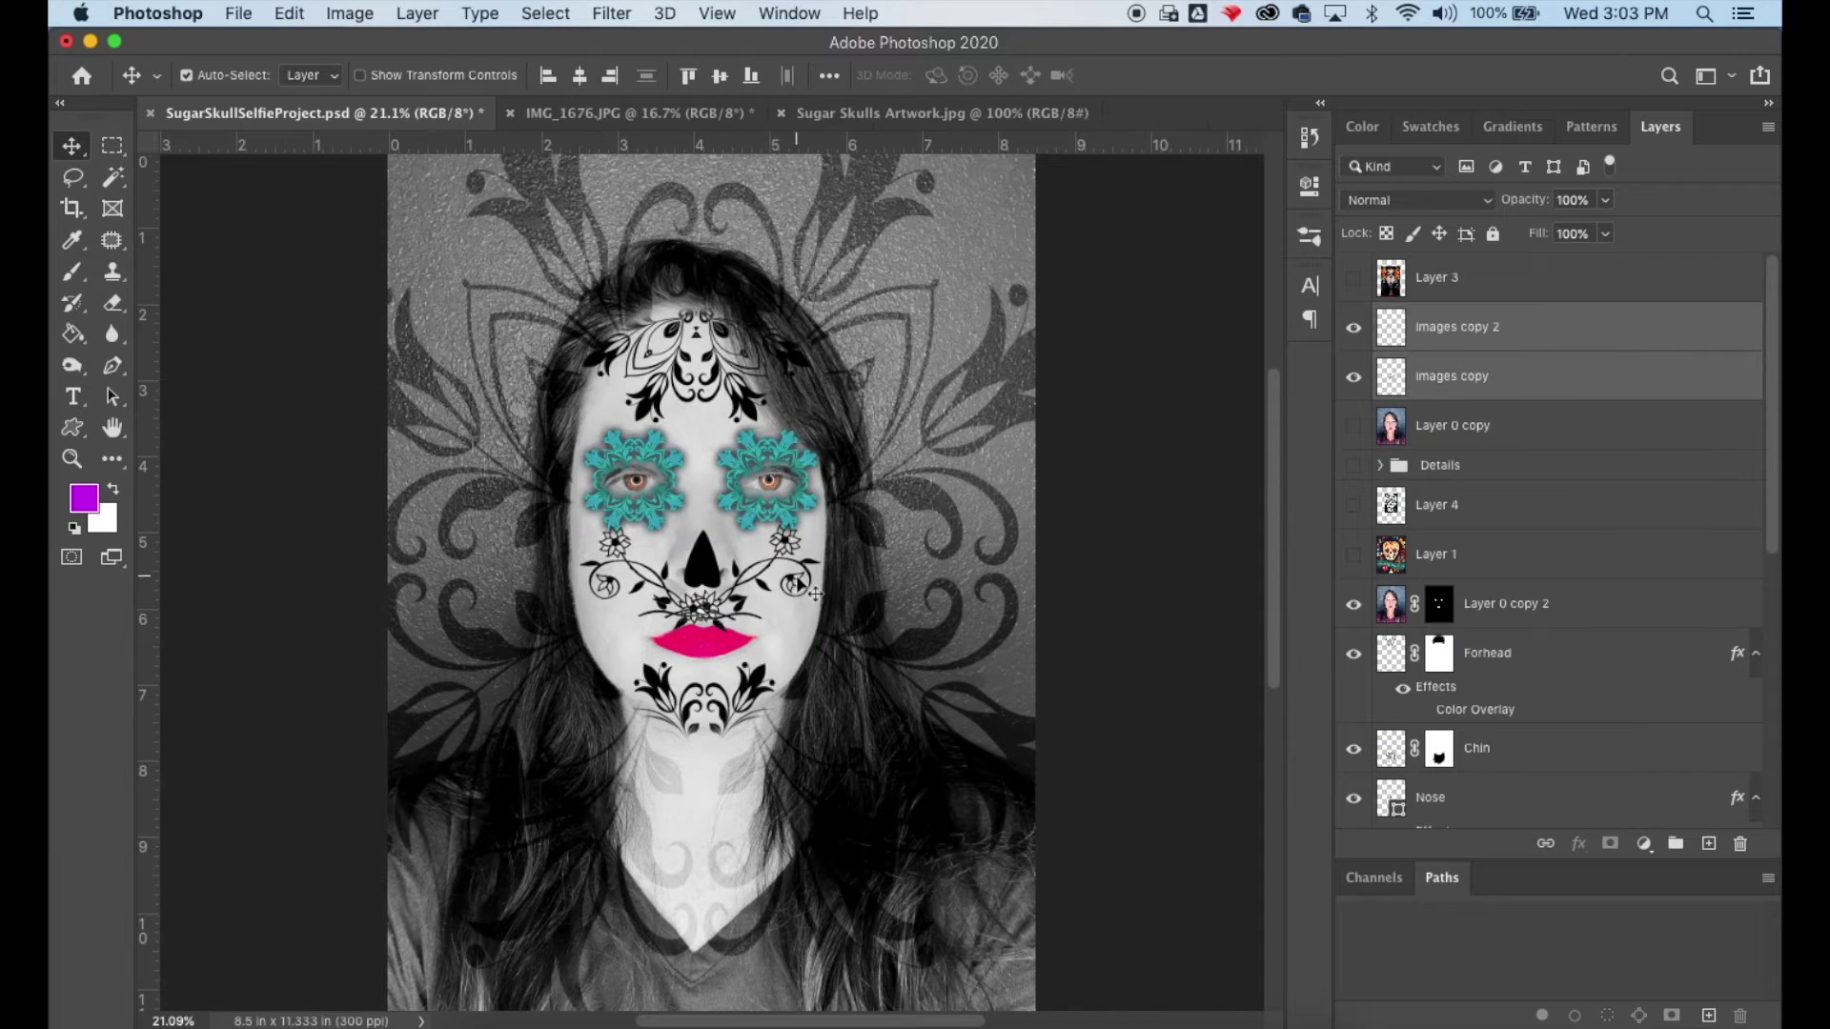
key(super+t)
key(Return)
drag(701, 610, 718, 437)
key(super+t)
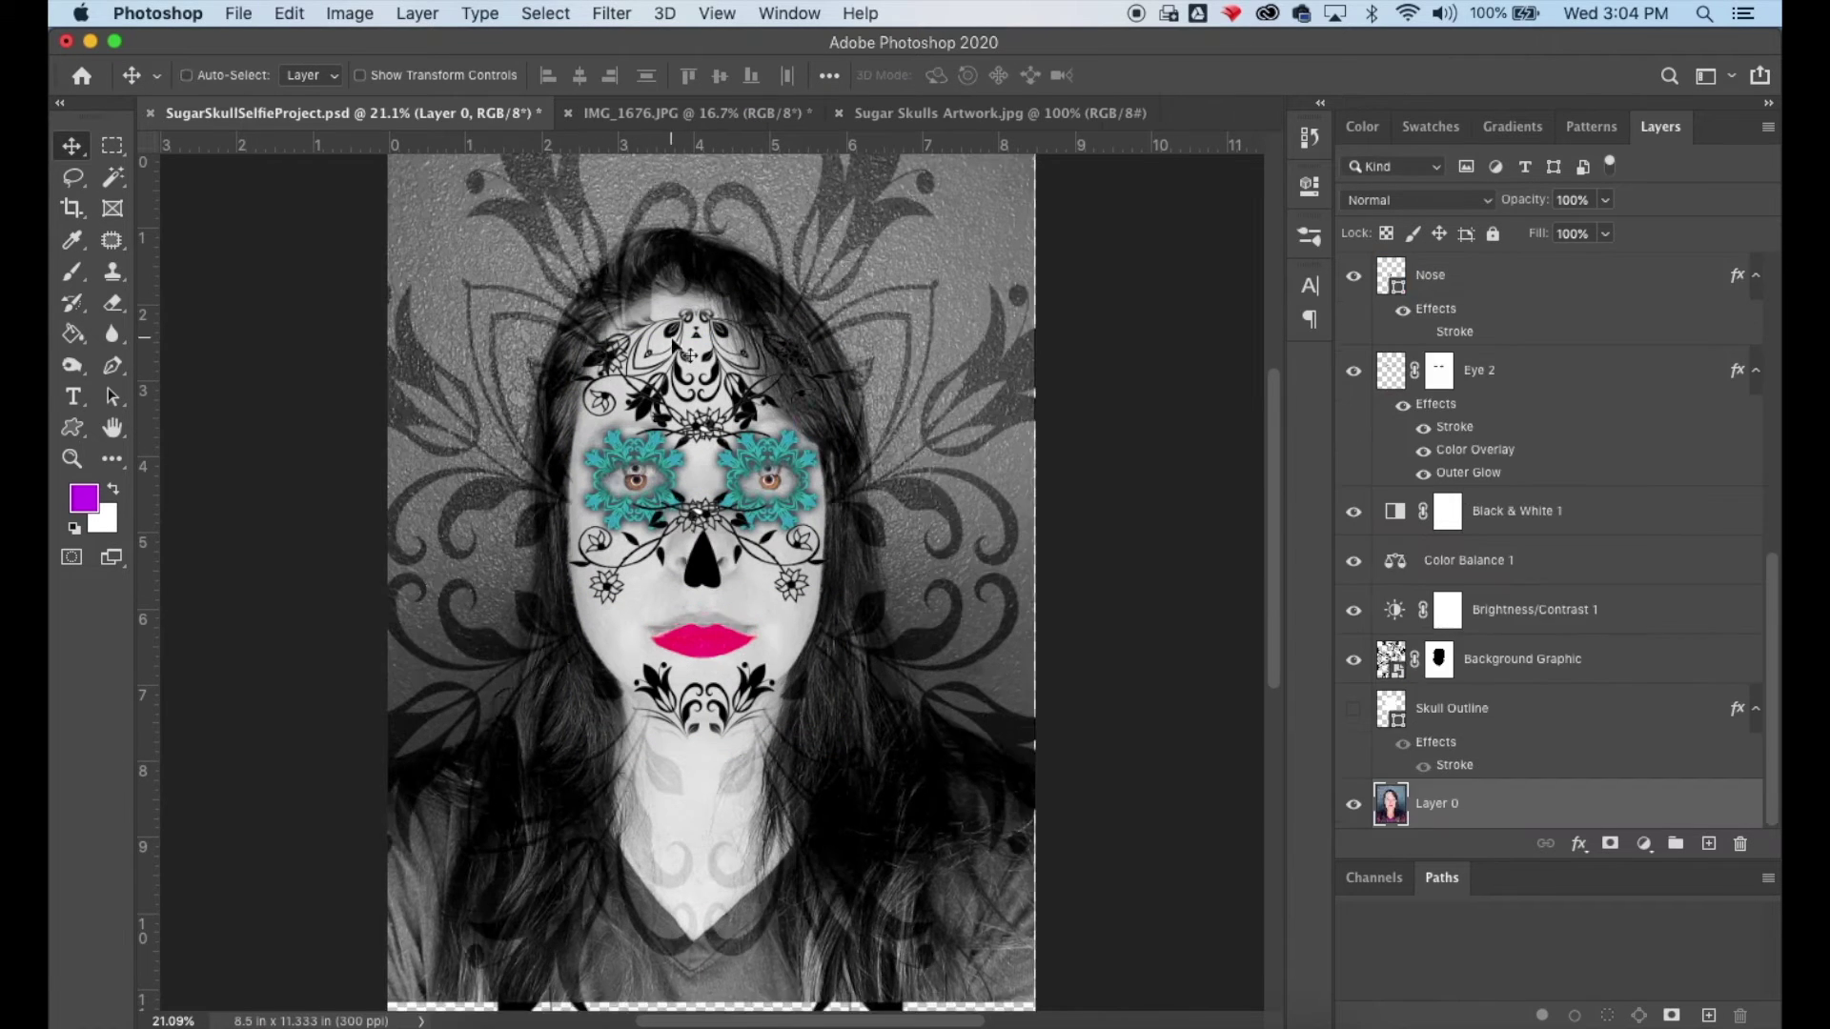
drag(1453, 461, 1453, 318)
drag(1453, 318, 1453, 318)
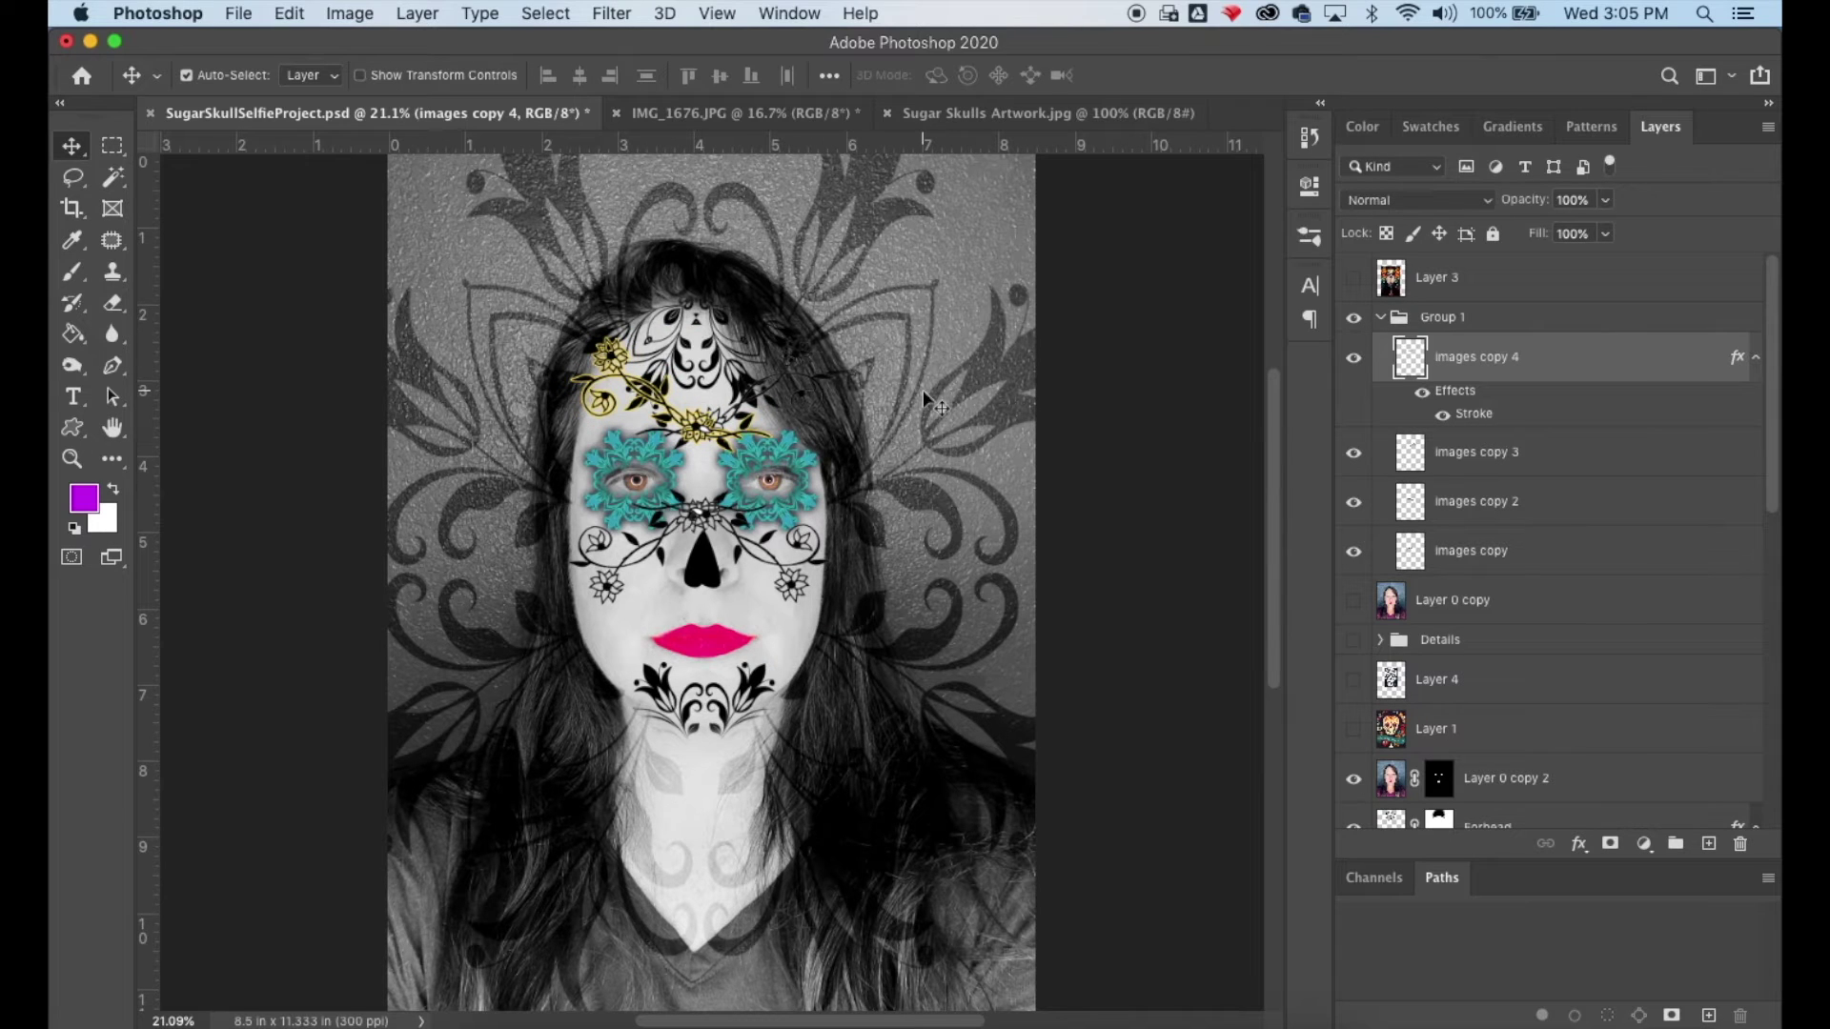
Step: Erase the trailing tip of the yellow-stroked images copy 4 vine where it extends past the flower above the nose bridge
click(113, 304)
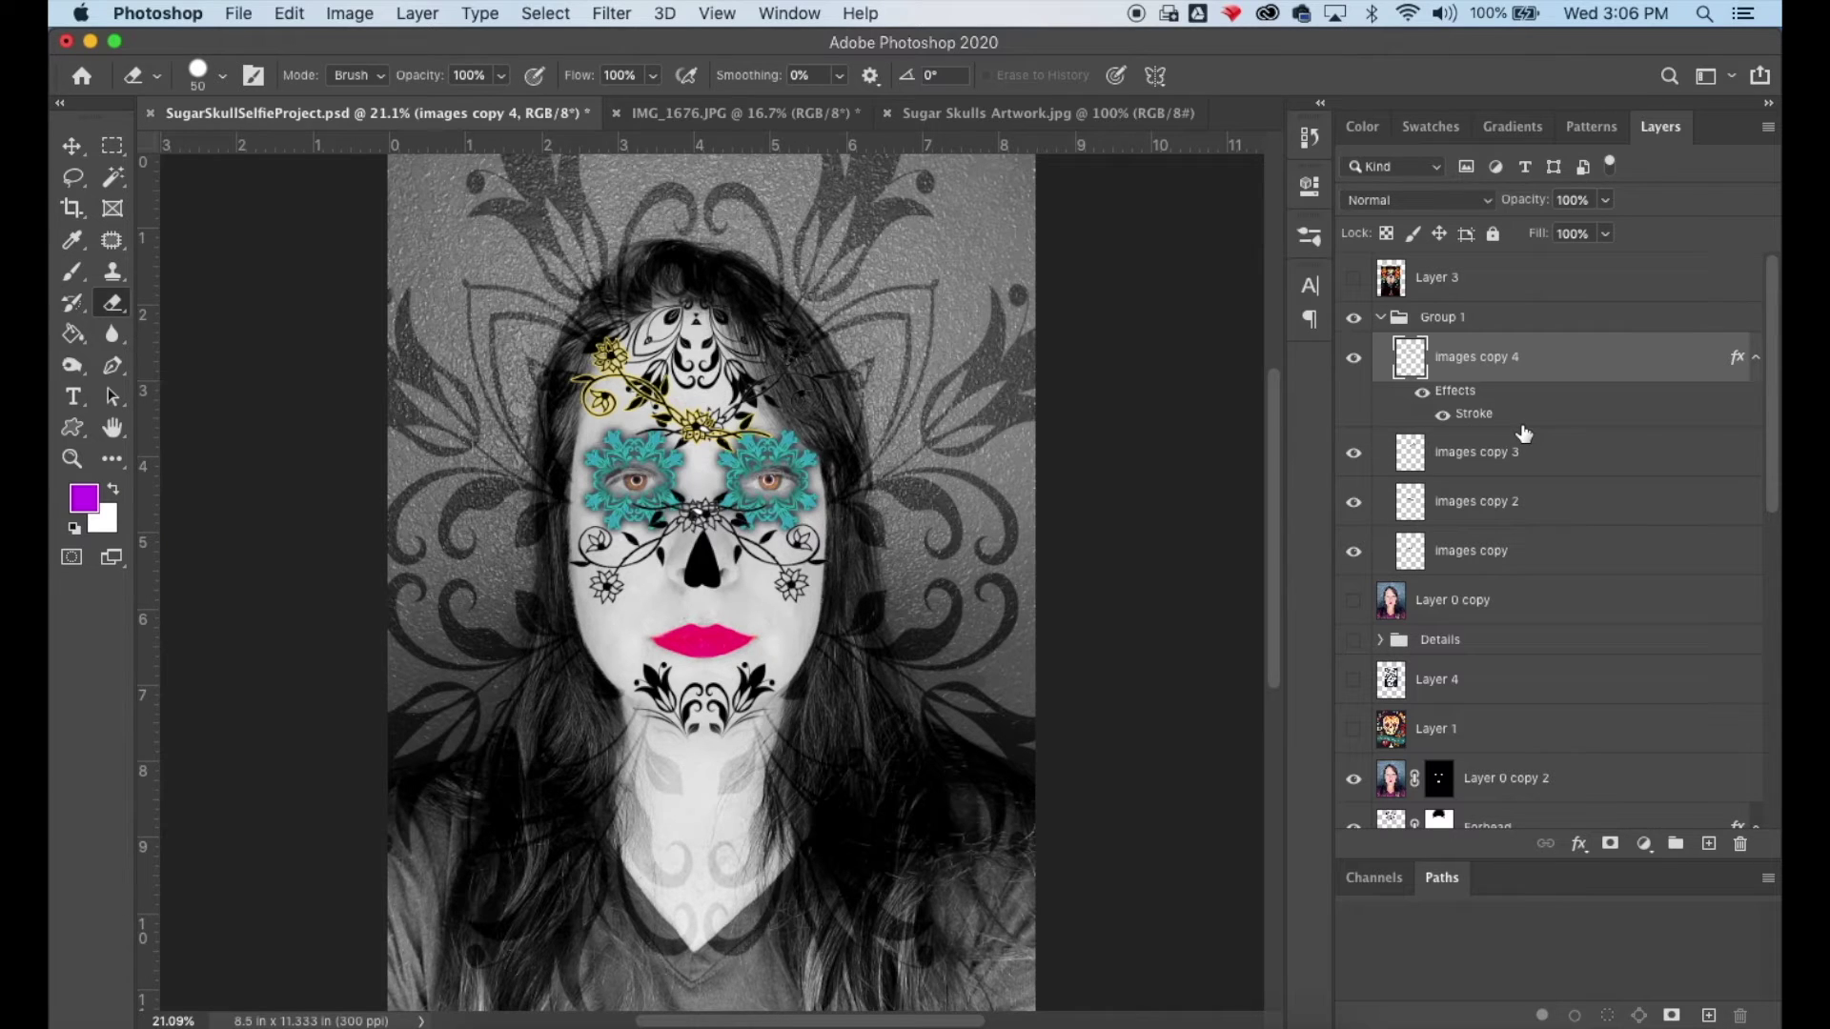
click(1353, 359)
click(1353, 358)
mouse_move(768, 437)
mouse_down()
mouse_move(725, 435)
mouse_move(732, 454)
mouse_move(754, 409)
mouse_move(701, 429)
mouse_up()
key(super+z)
drag(765, 434, 733, 441)
click(71, 149)
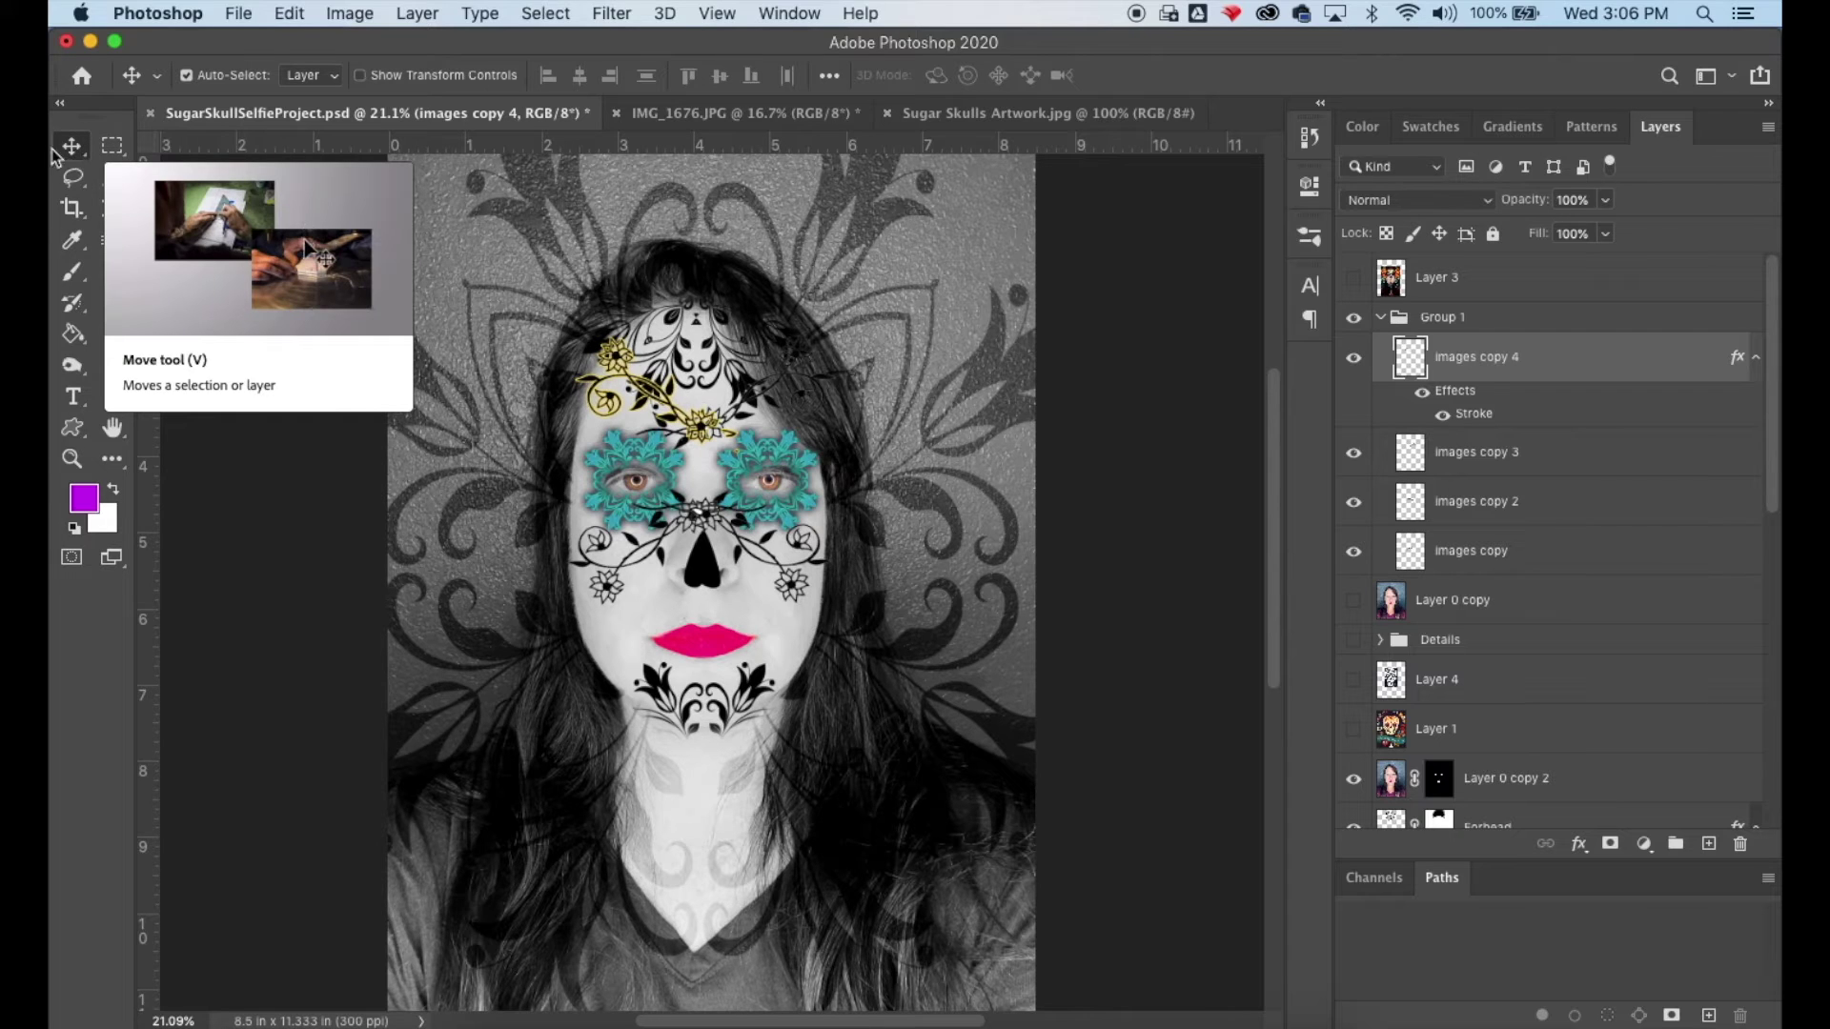
click(111, 300)
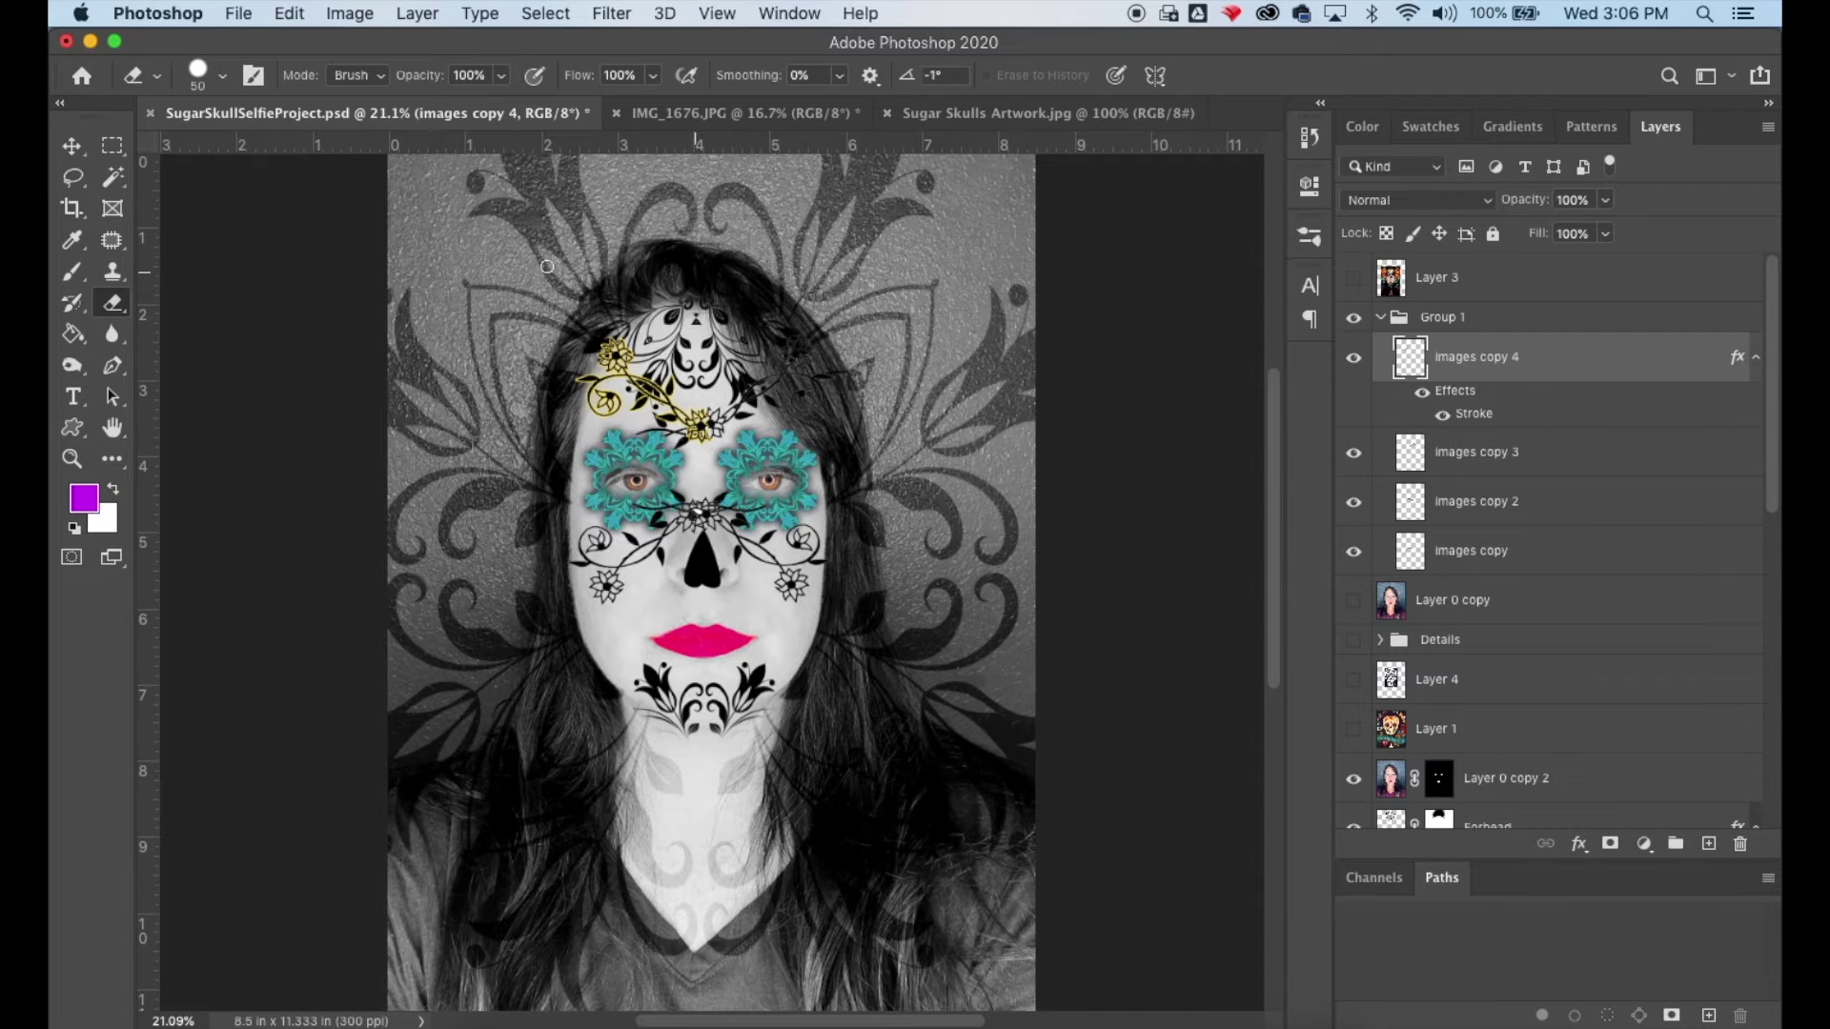
Step: Copy the yellow stroke layer style from images copy 4 and paste it onto images copy 3
click(532, 15)
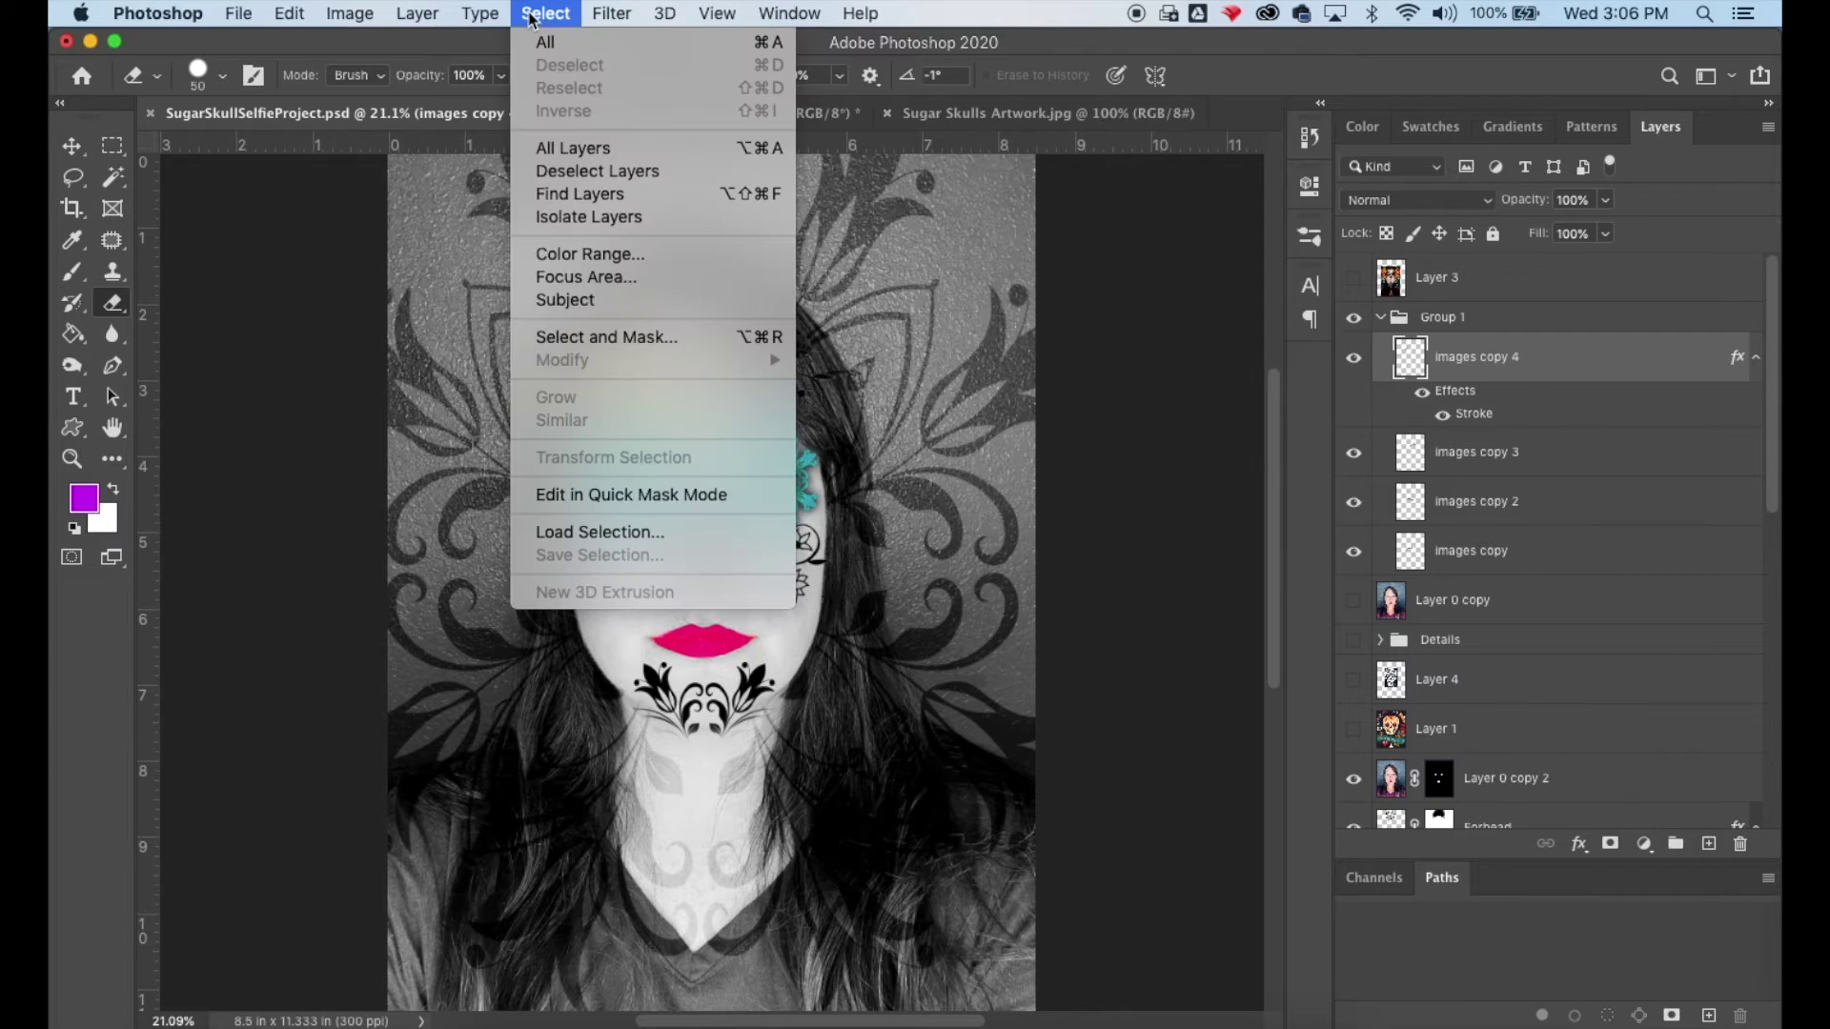
mouse_move(433, 19)
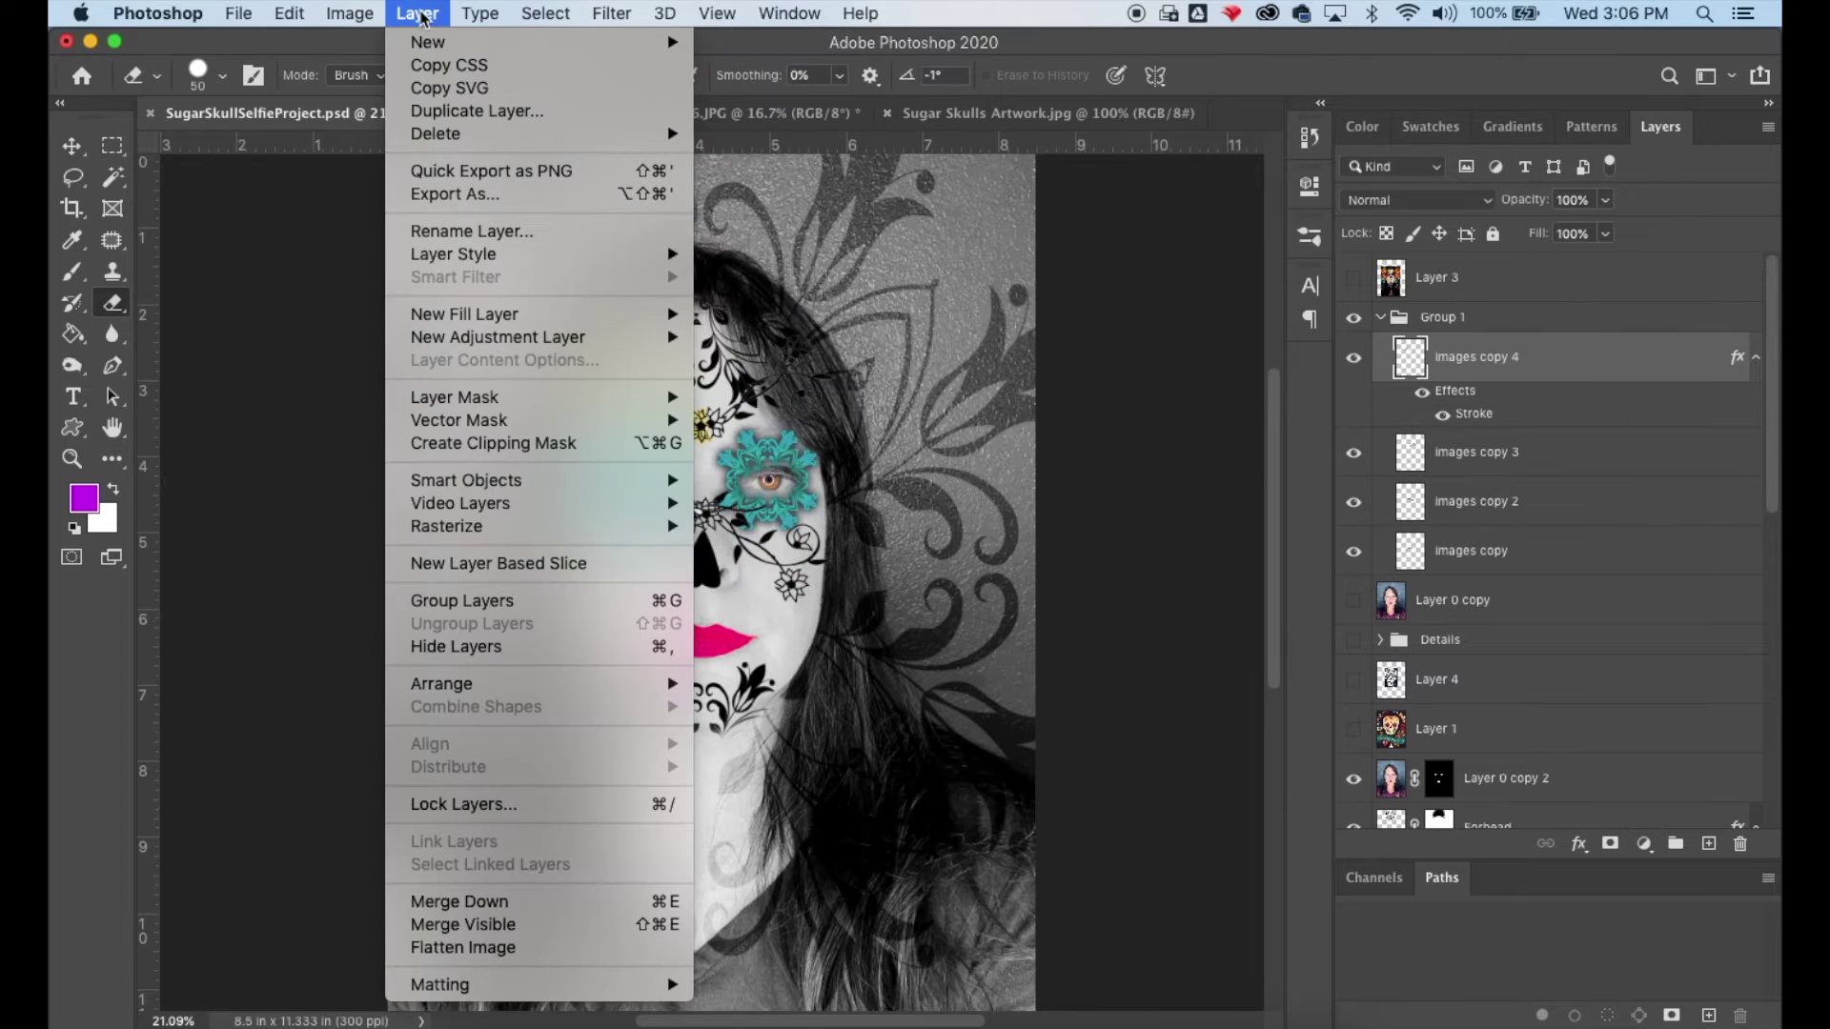
mouse_move(492, 263)
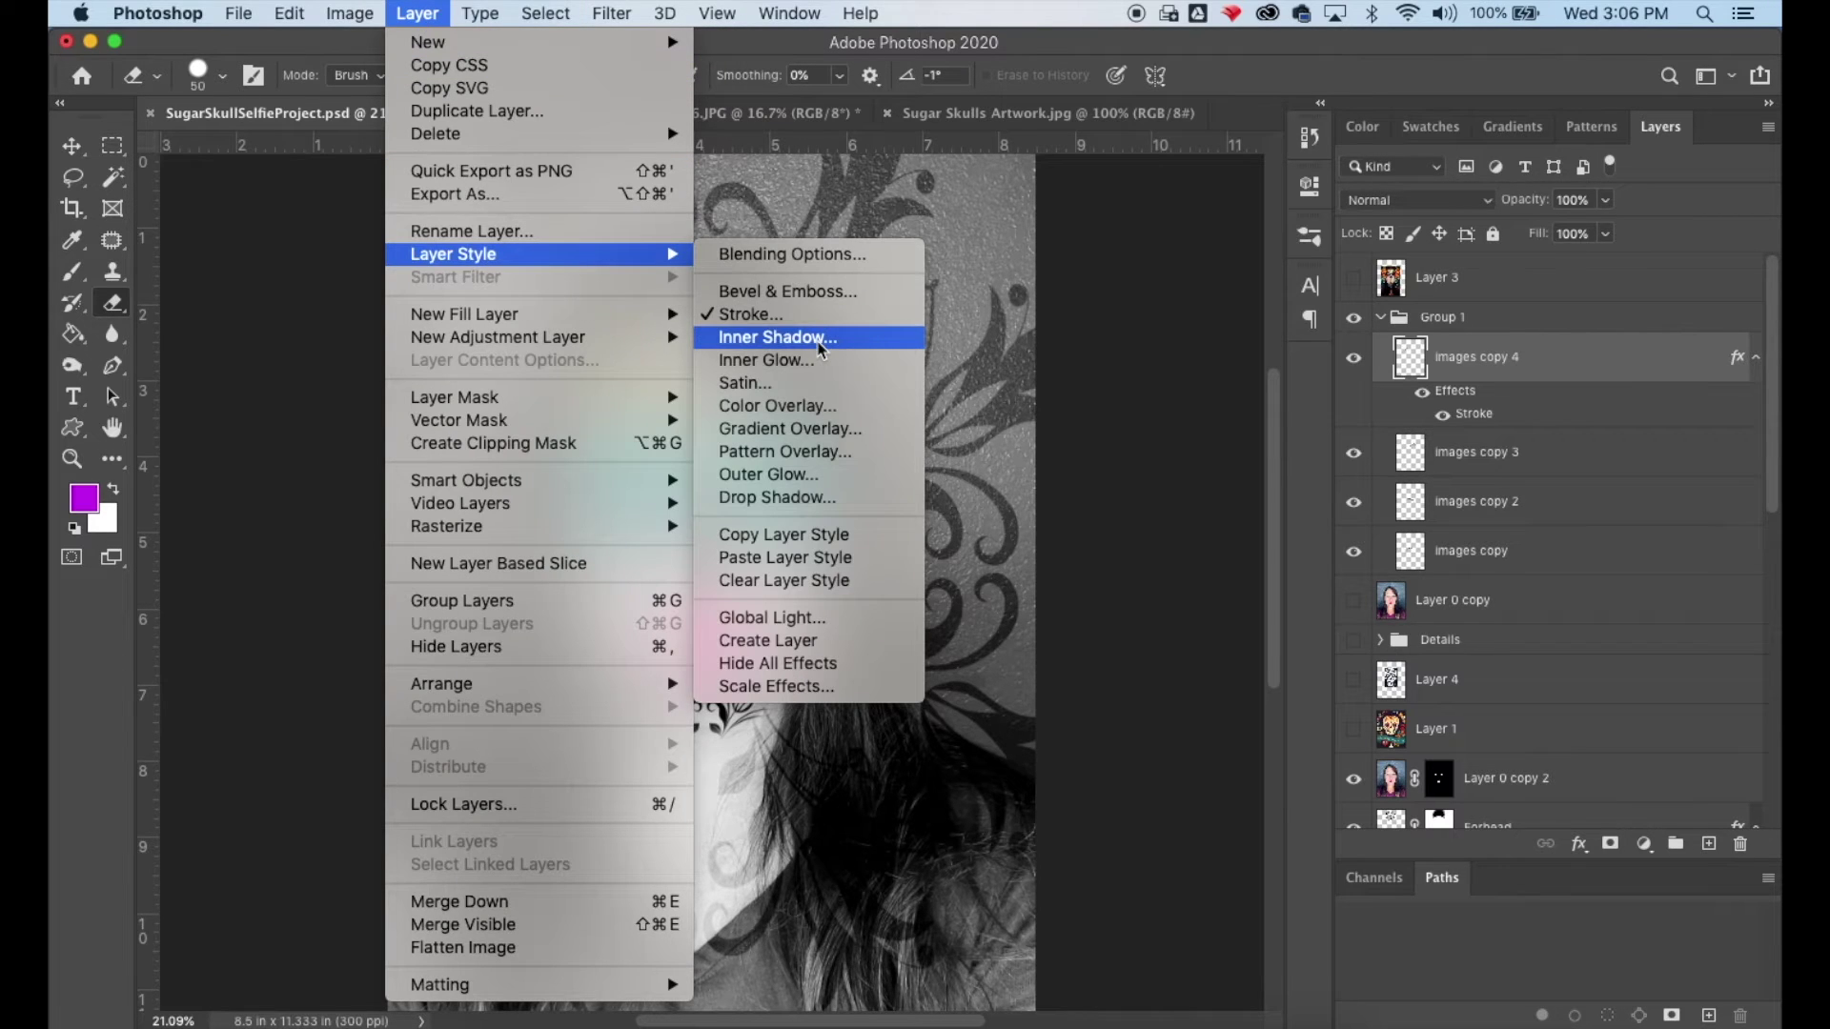
click(821, 532)
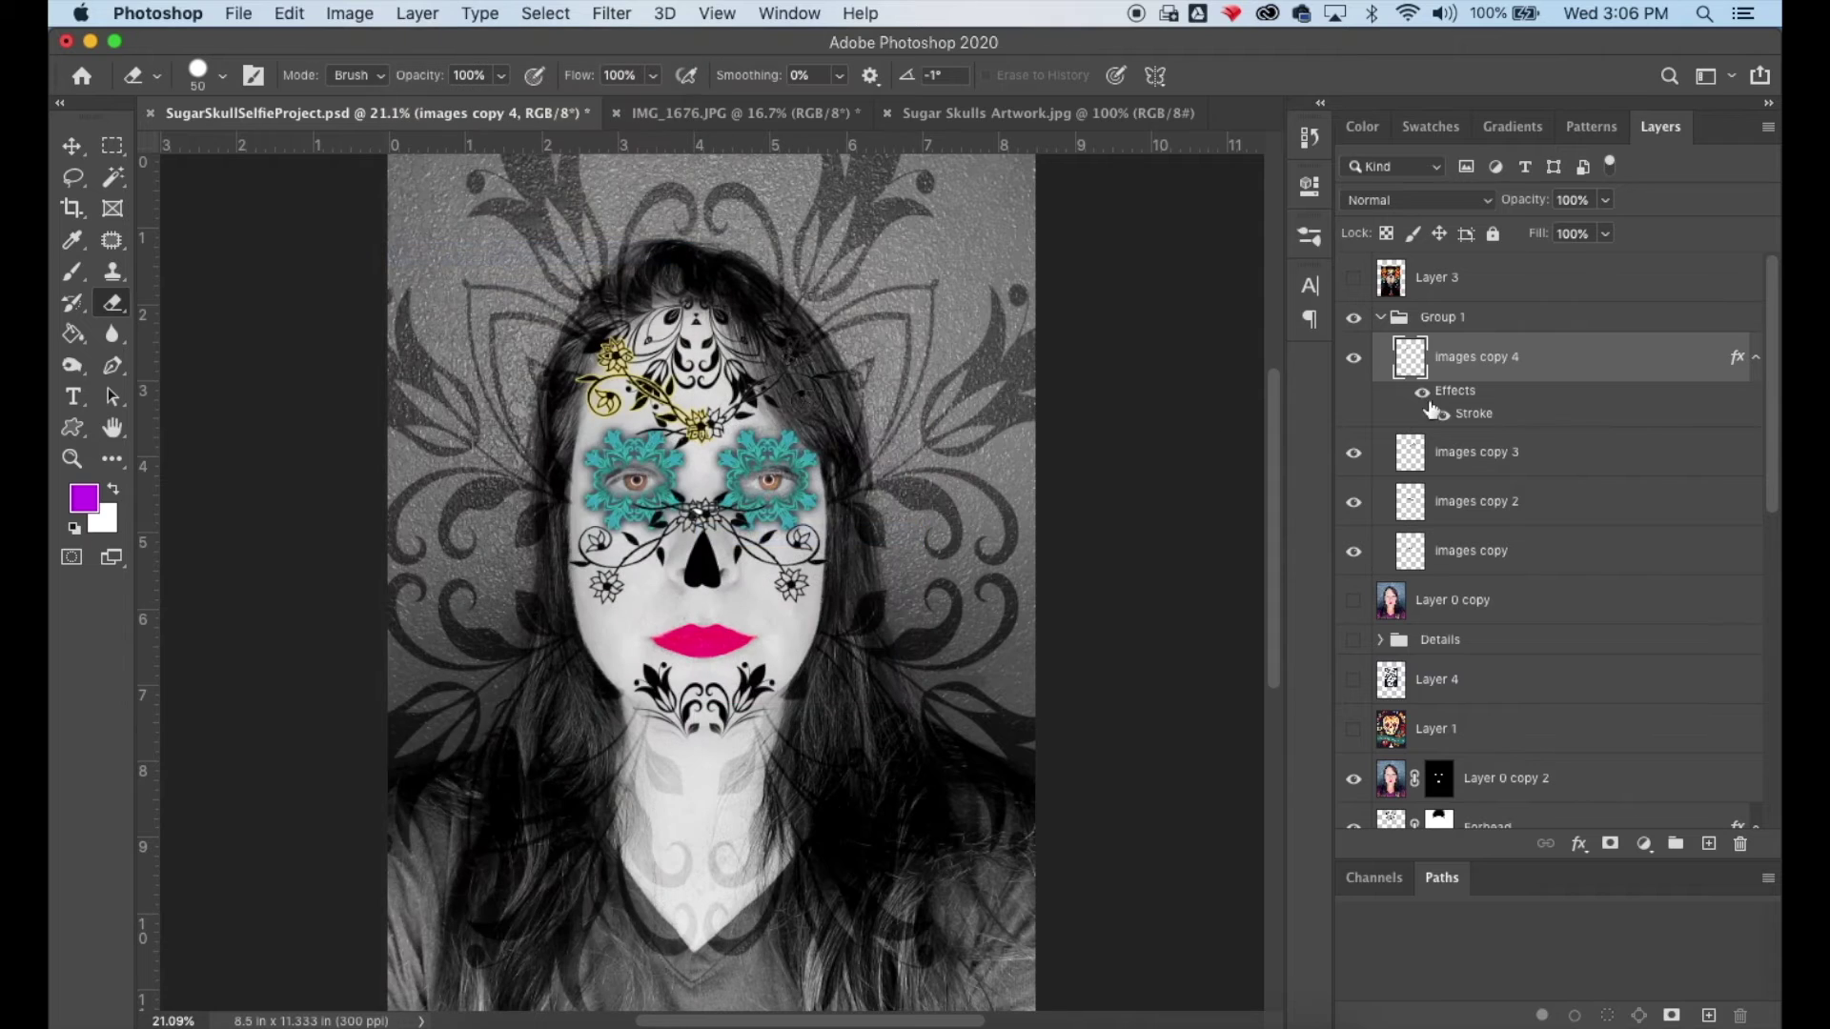
click(1642, 463)
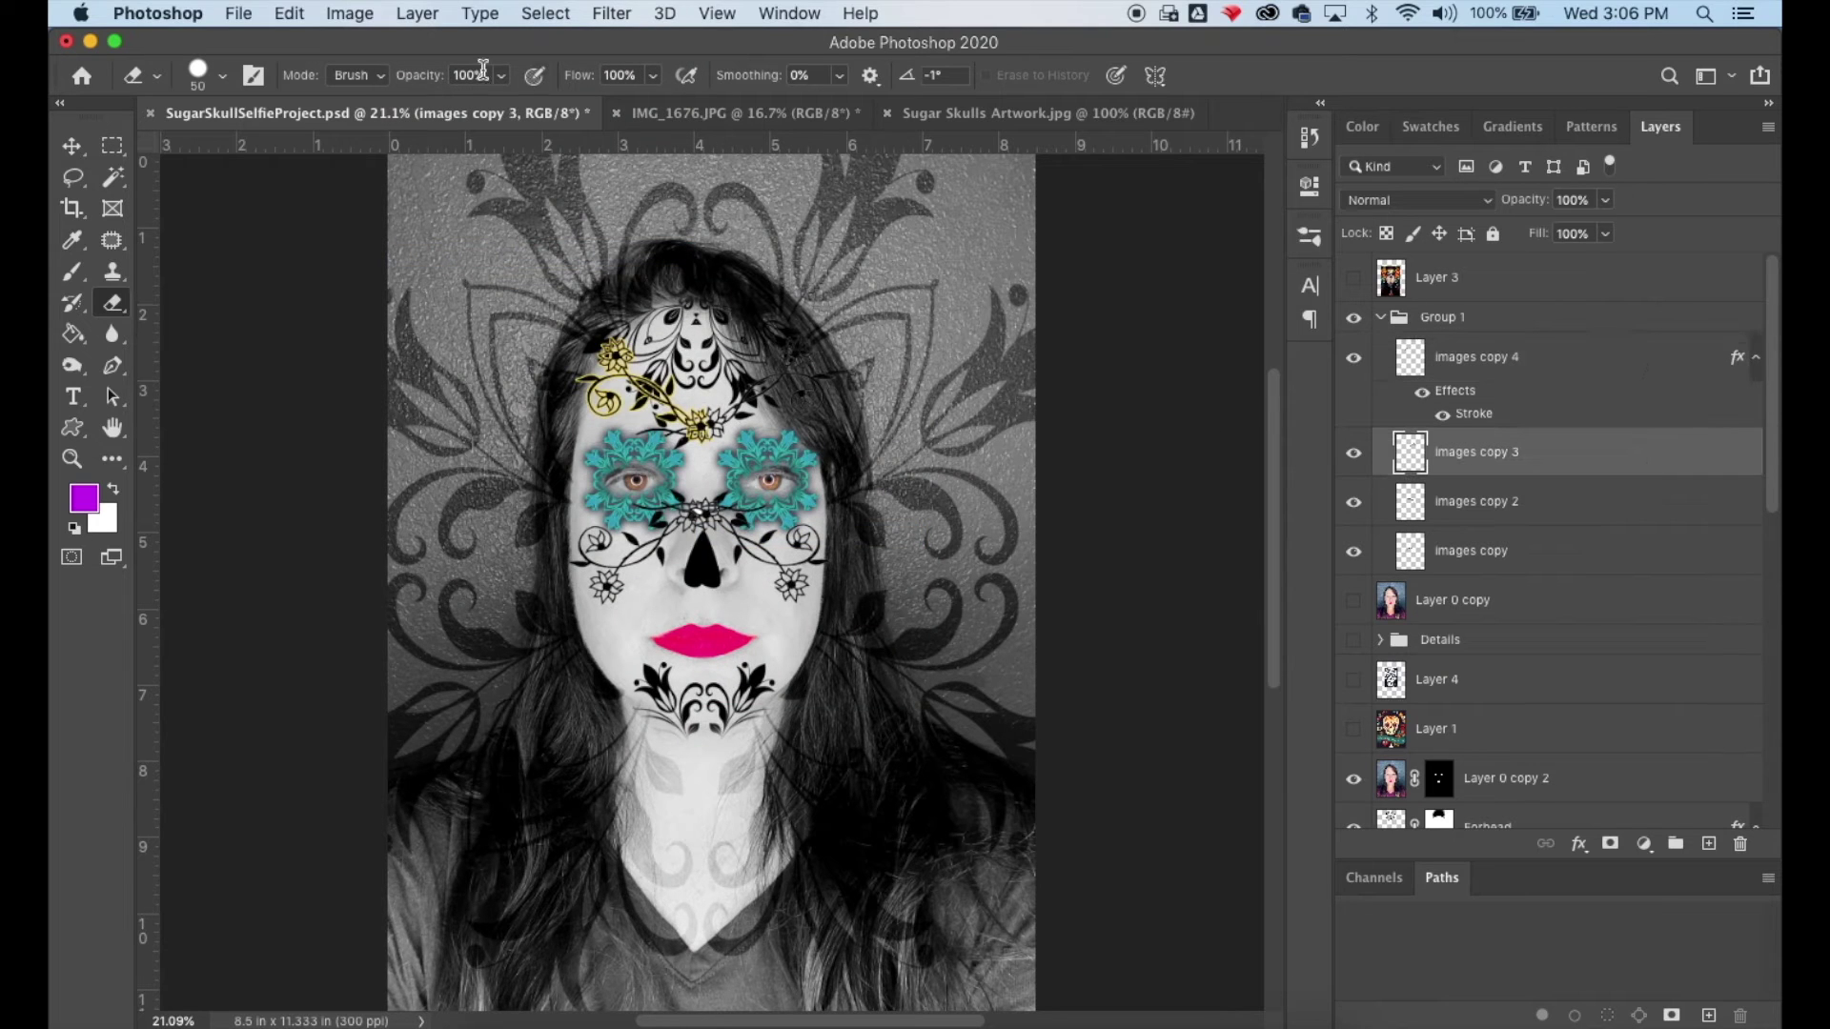
click(414, 15)
mouse_move(457, 255)
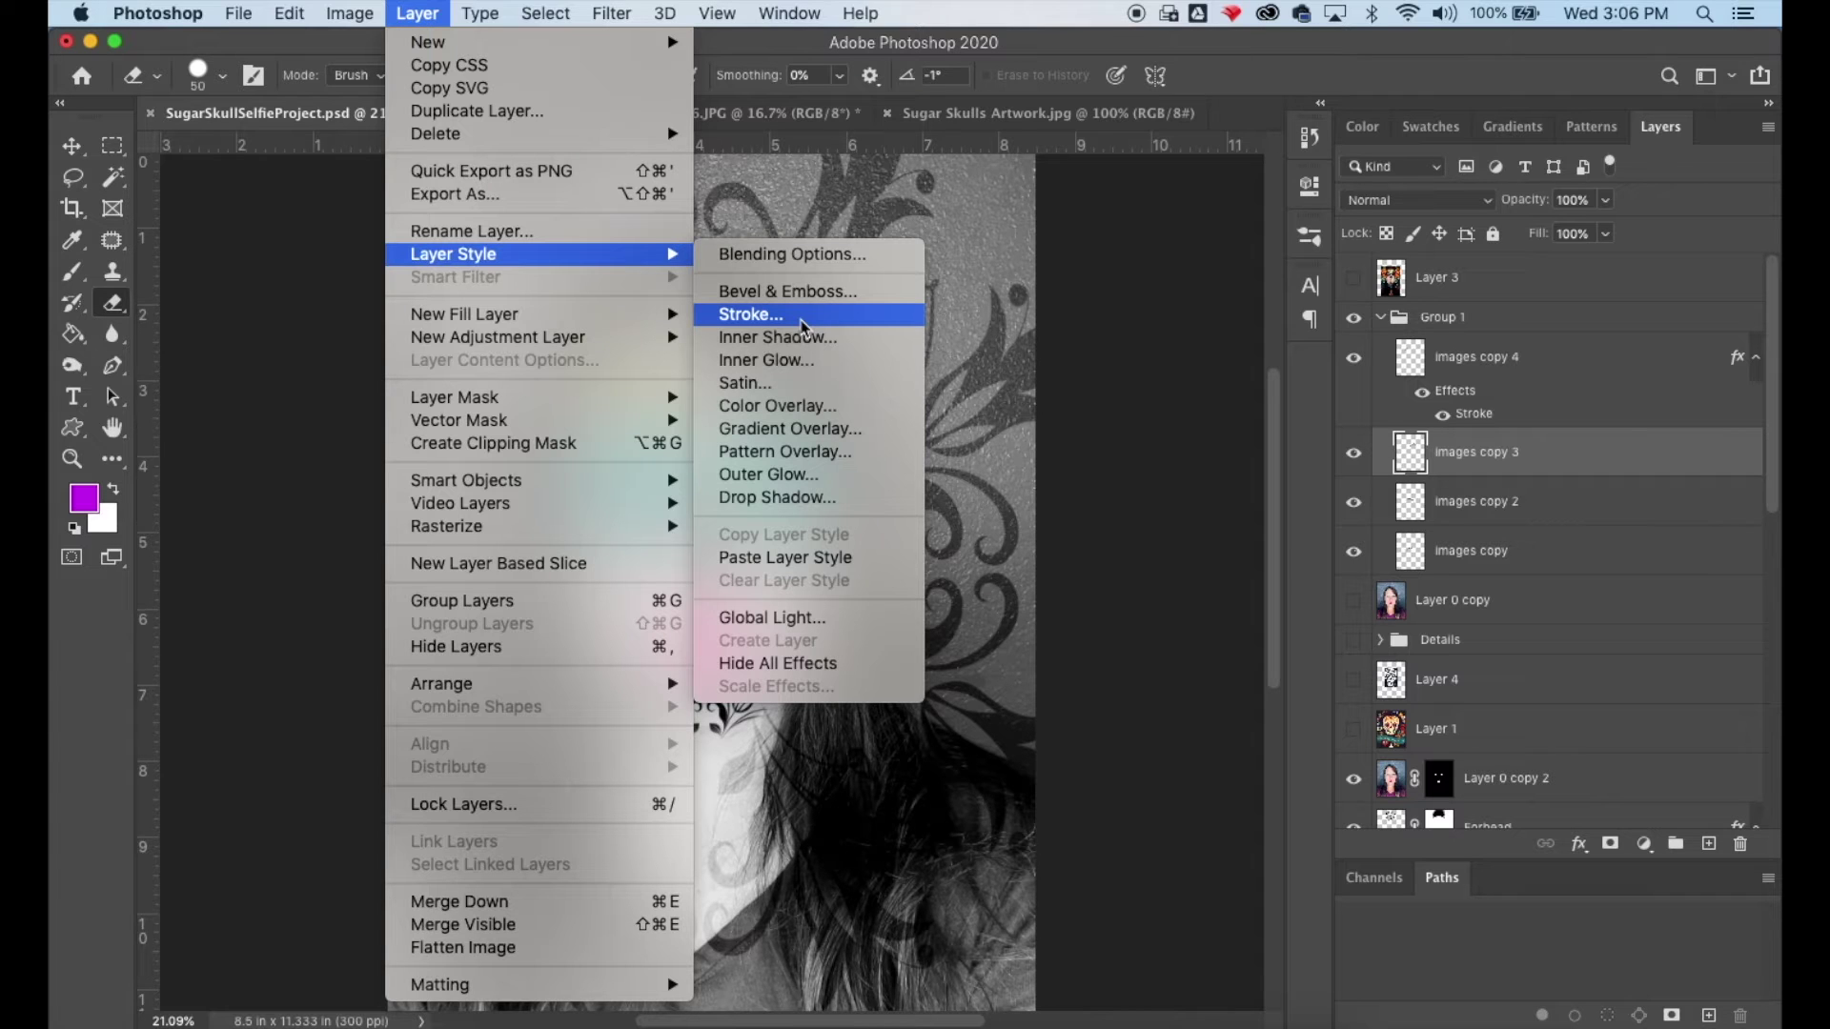
click(817, 559)
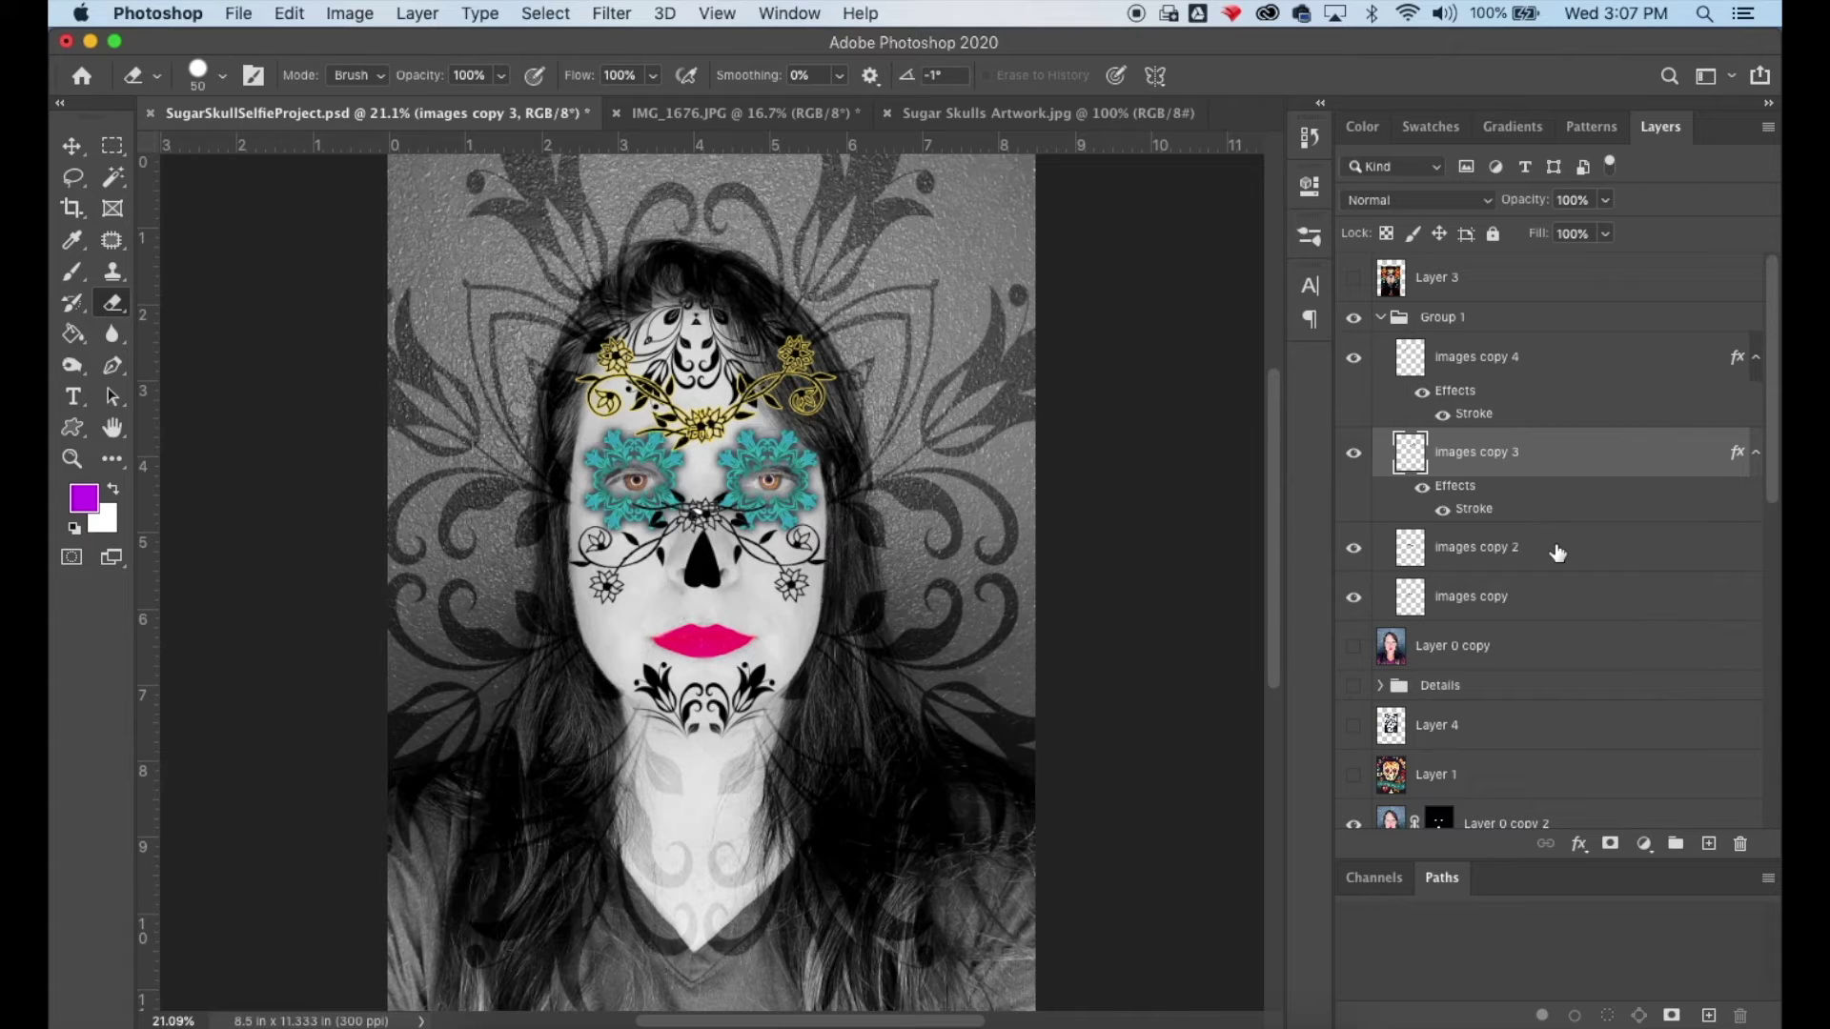
Step: Paste the copied stroke layer style onto the images copy 2 and images copy layers
click(1557, 552)
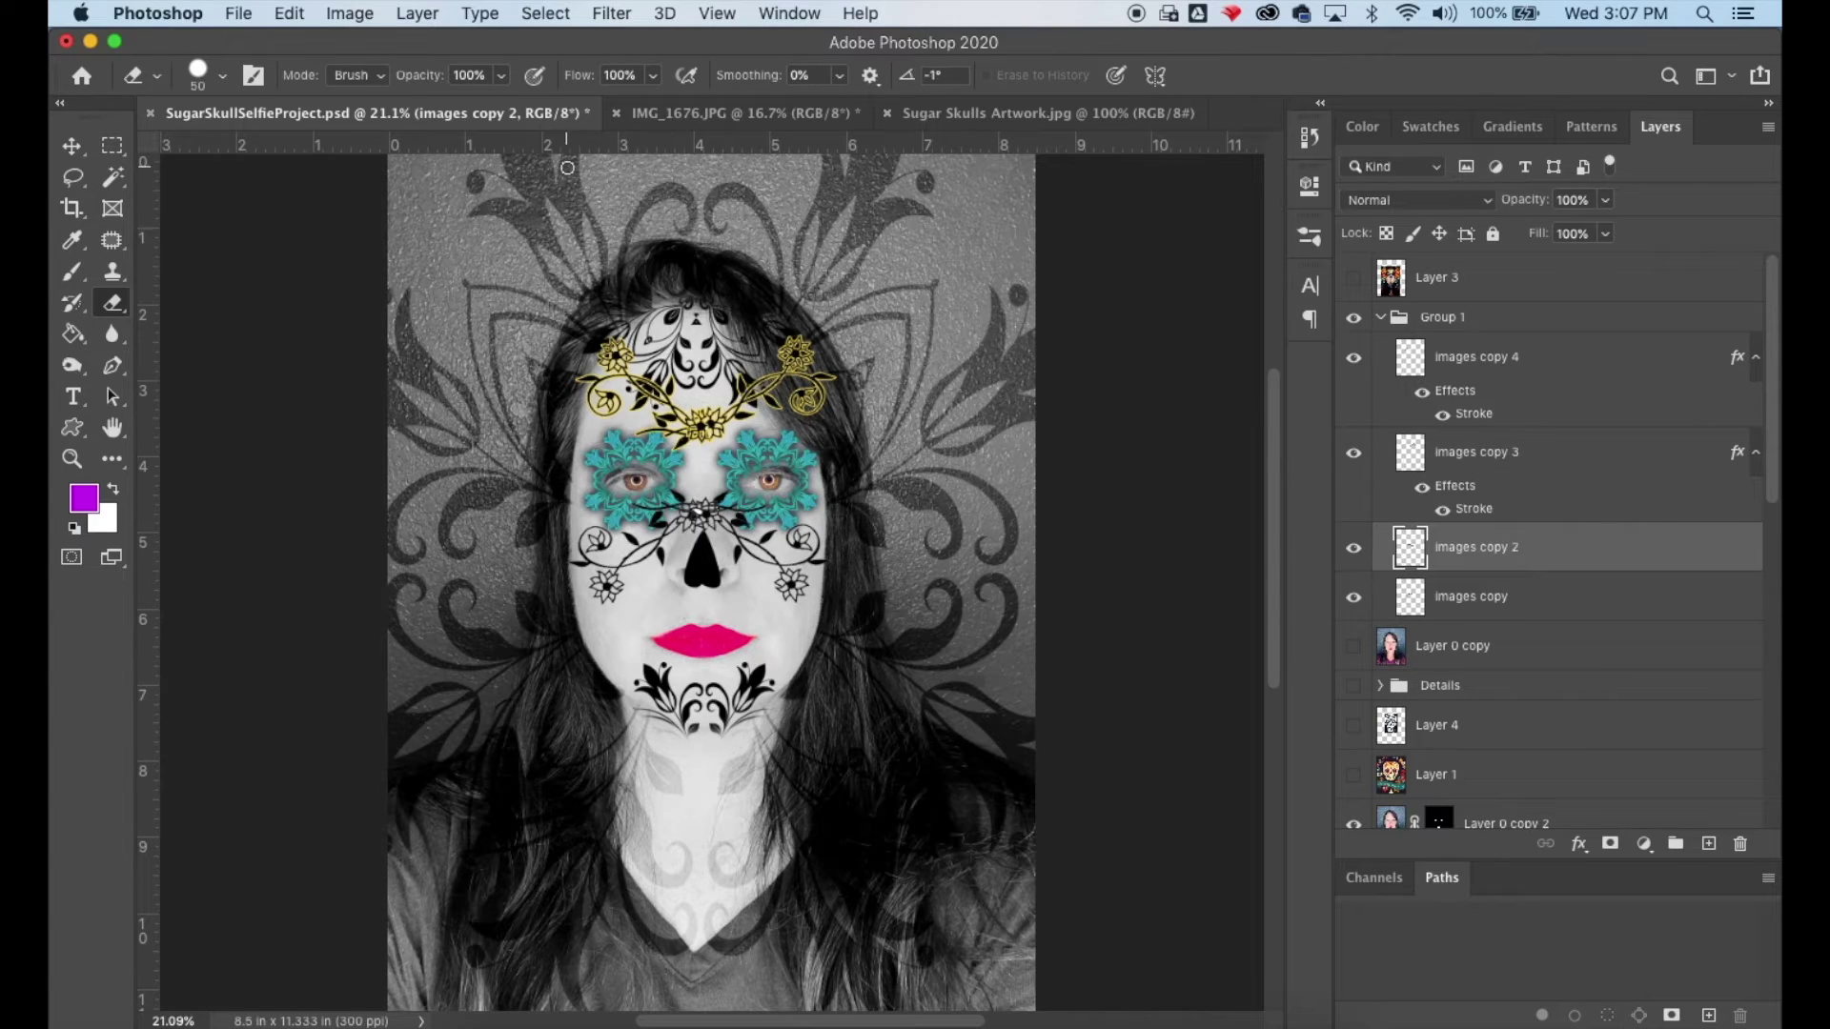
click(441, 17)
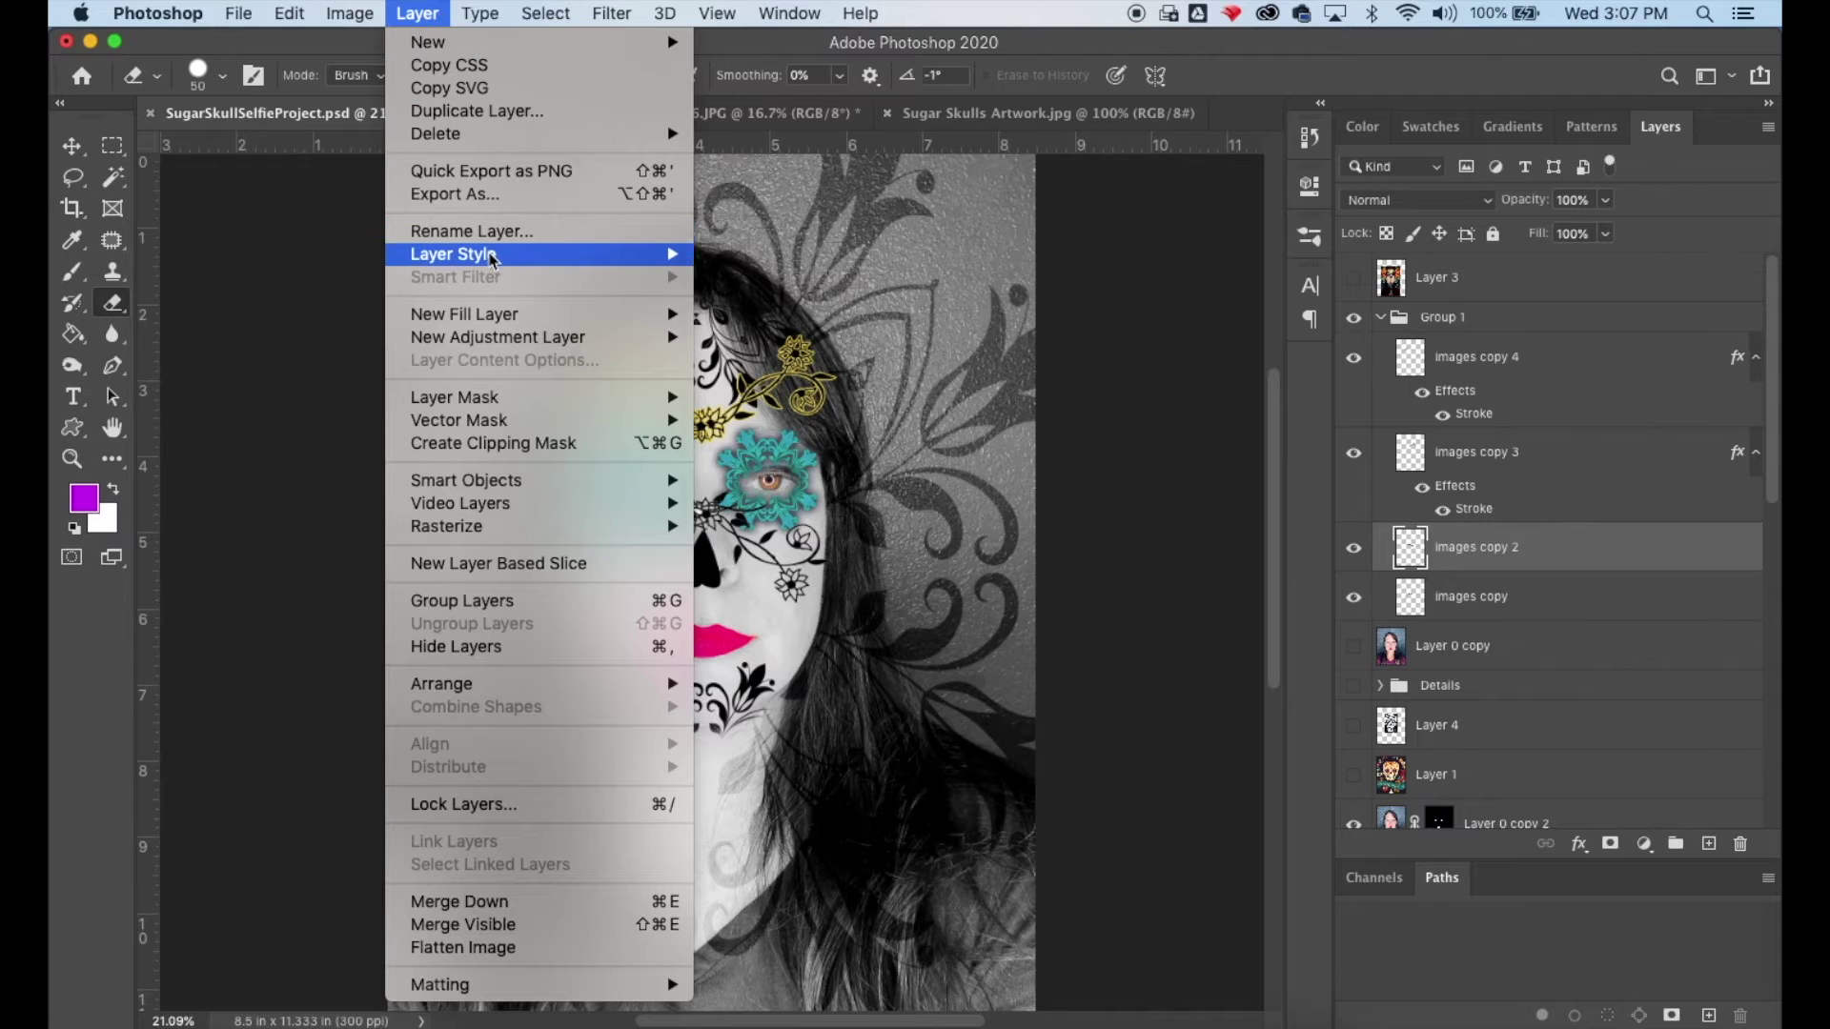
mouse_move(492, 257)
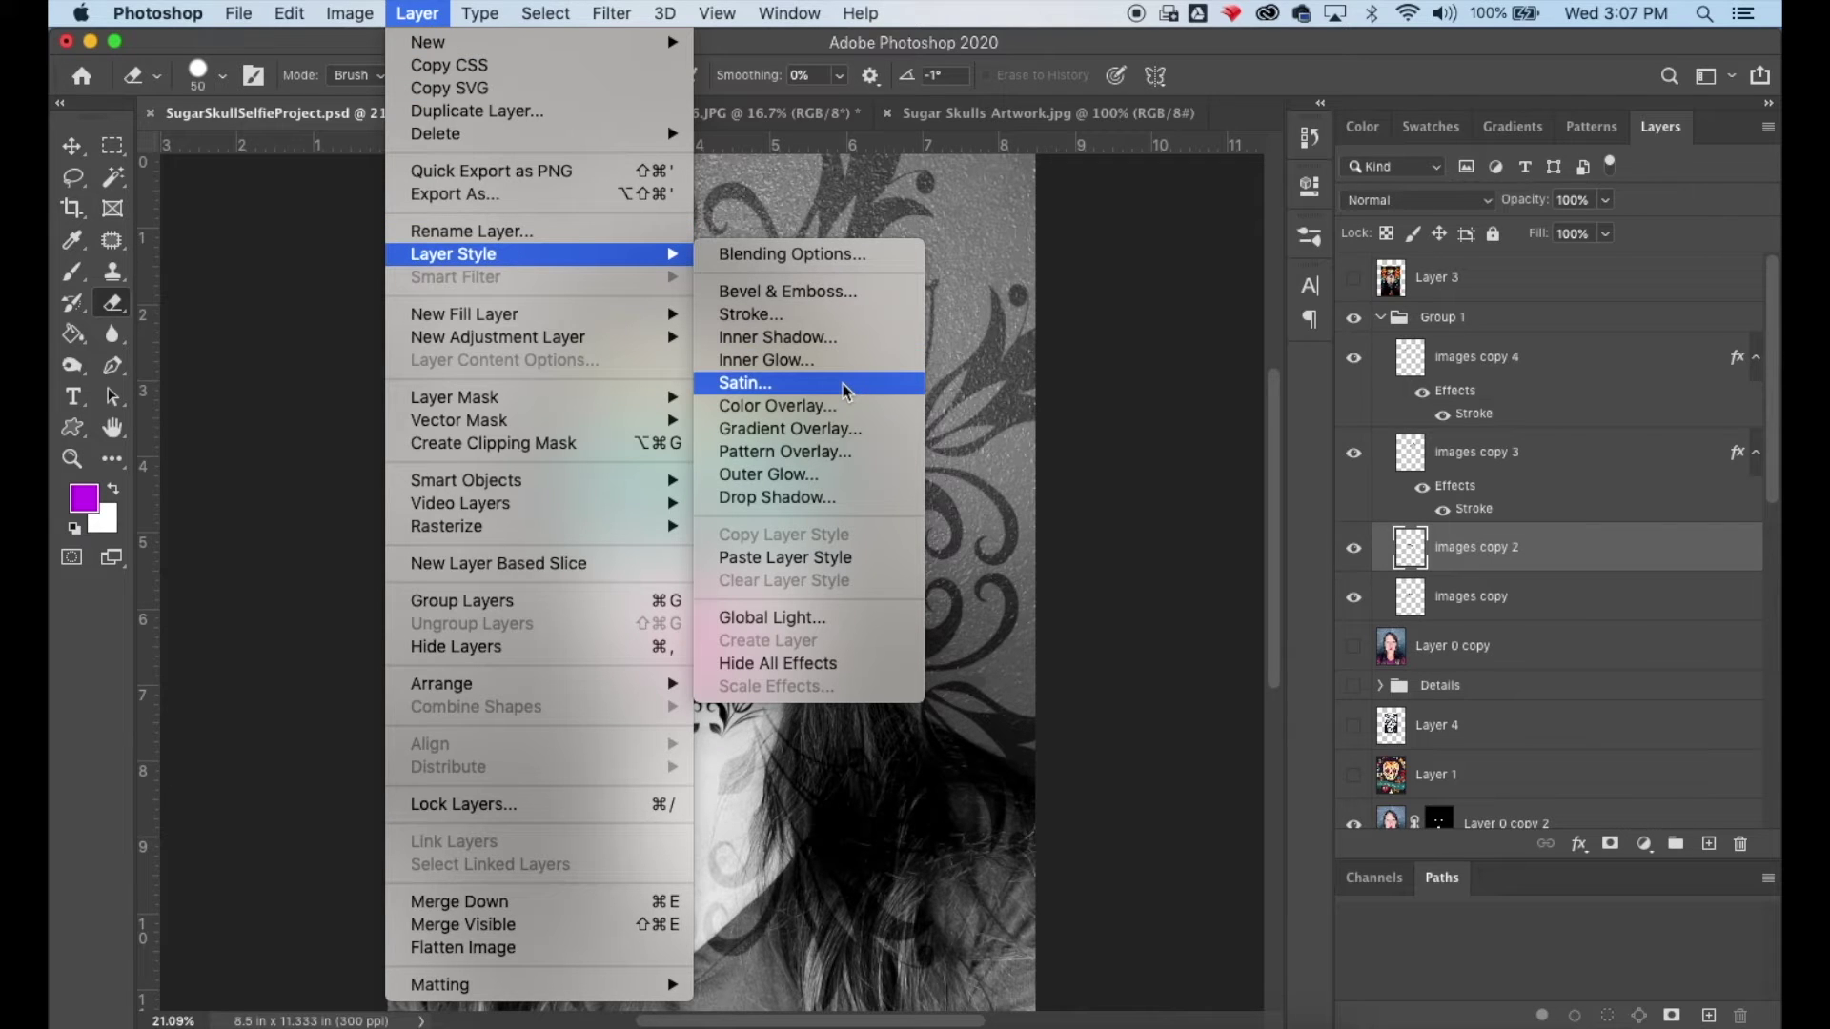
click(819, 558)
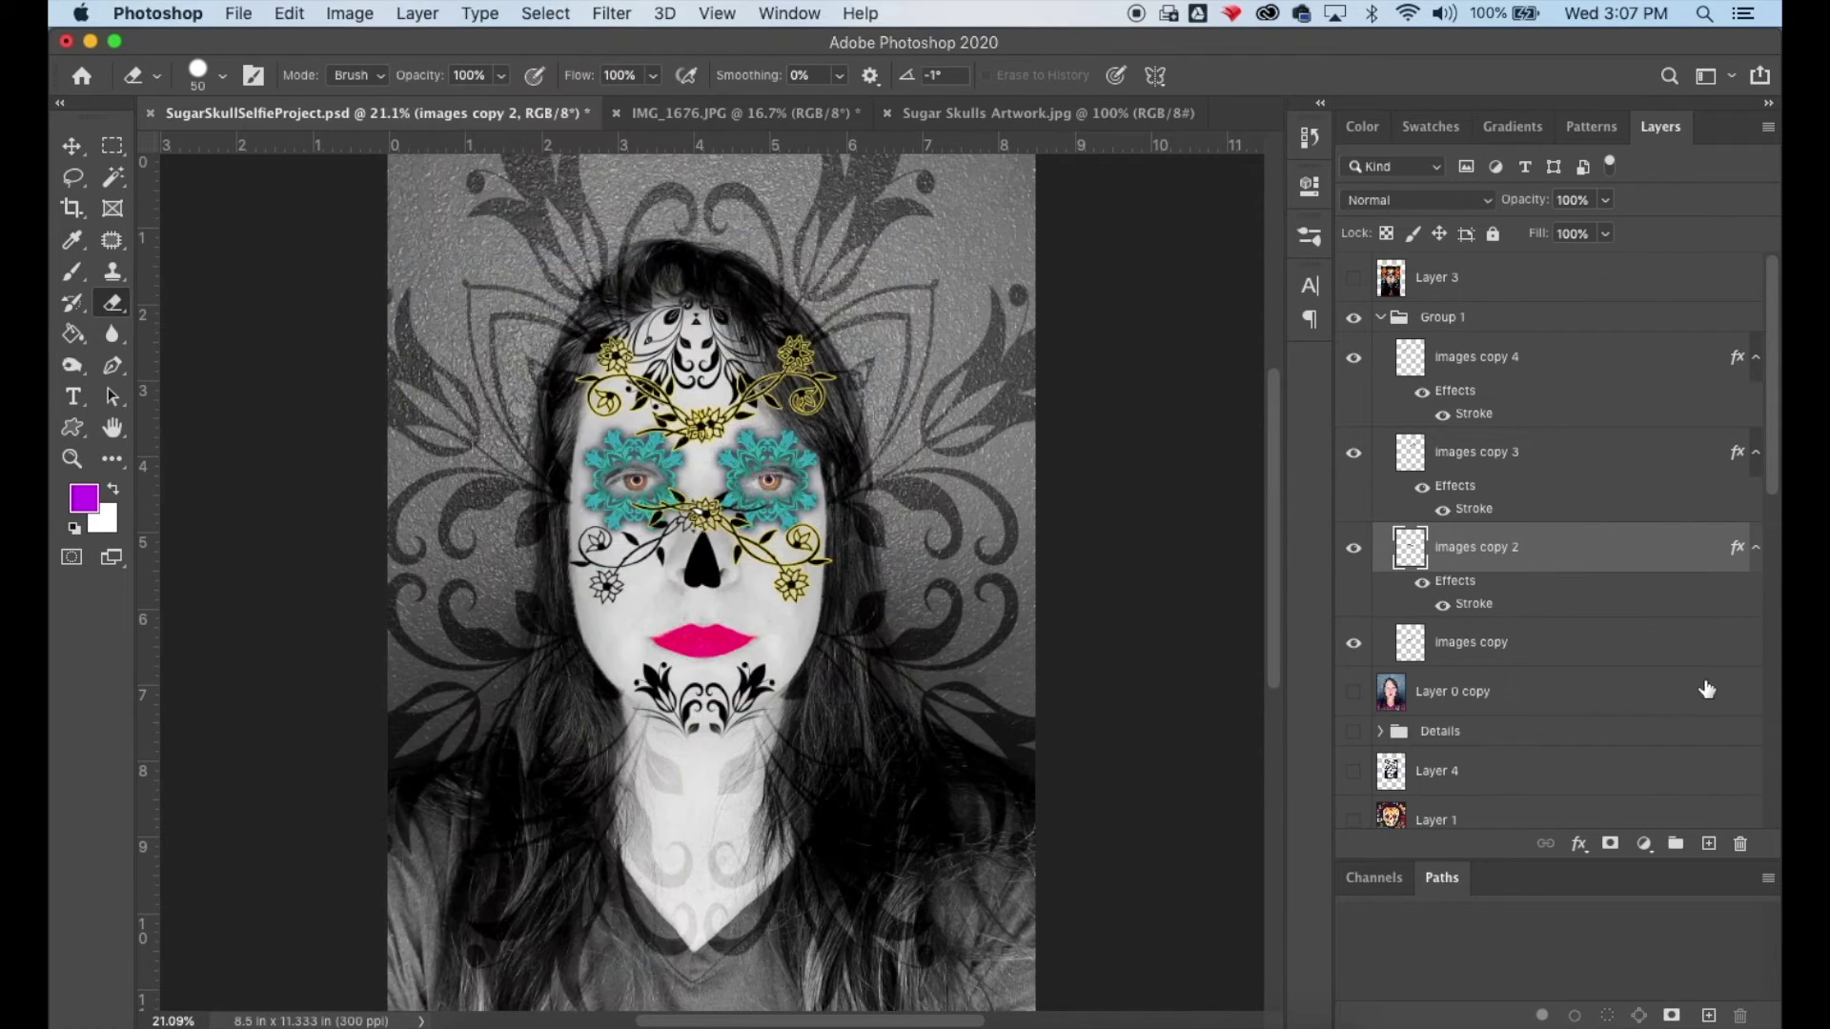
click(1617, 648)
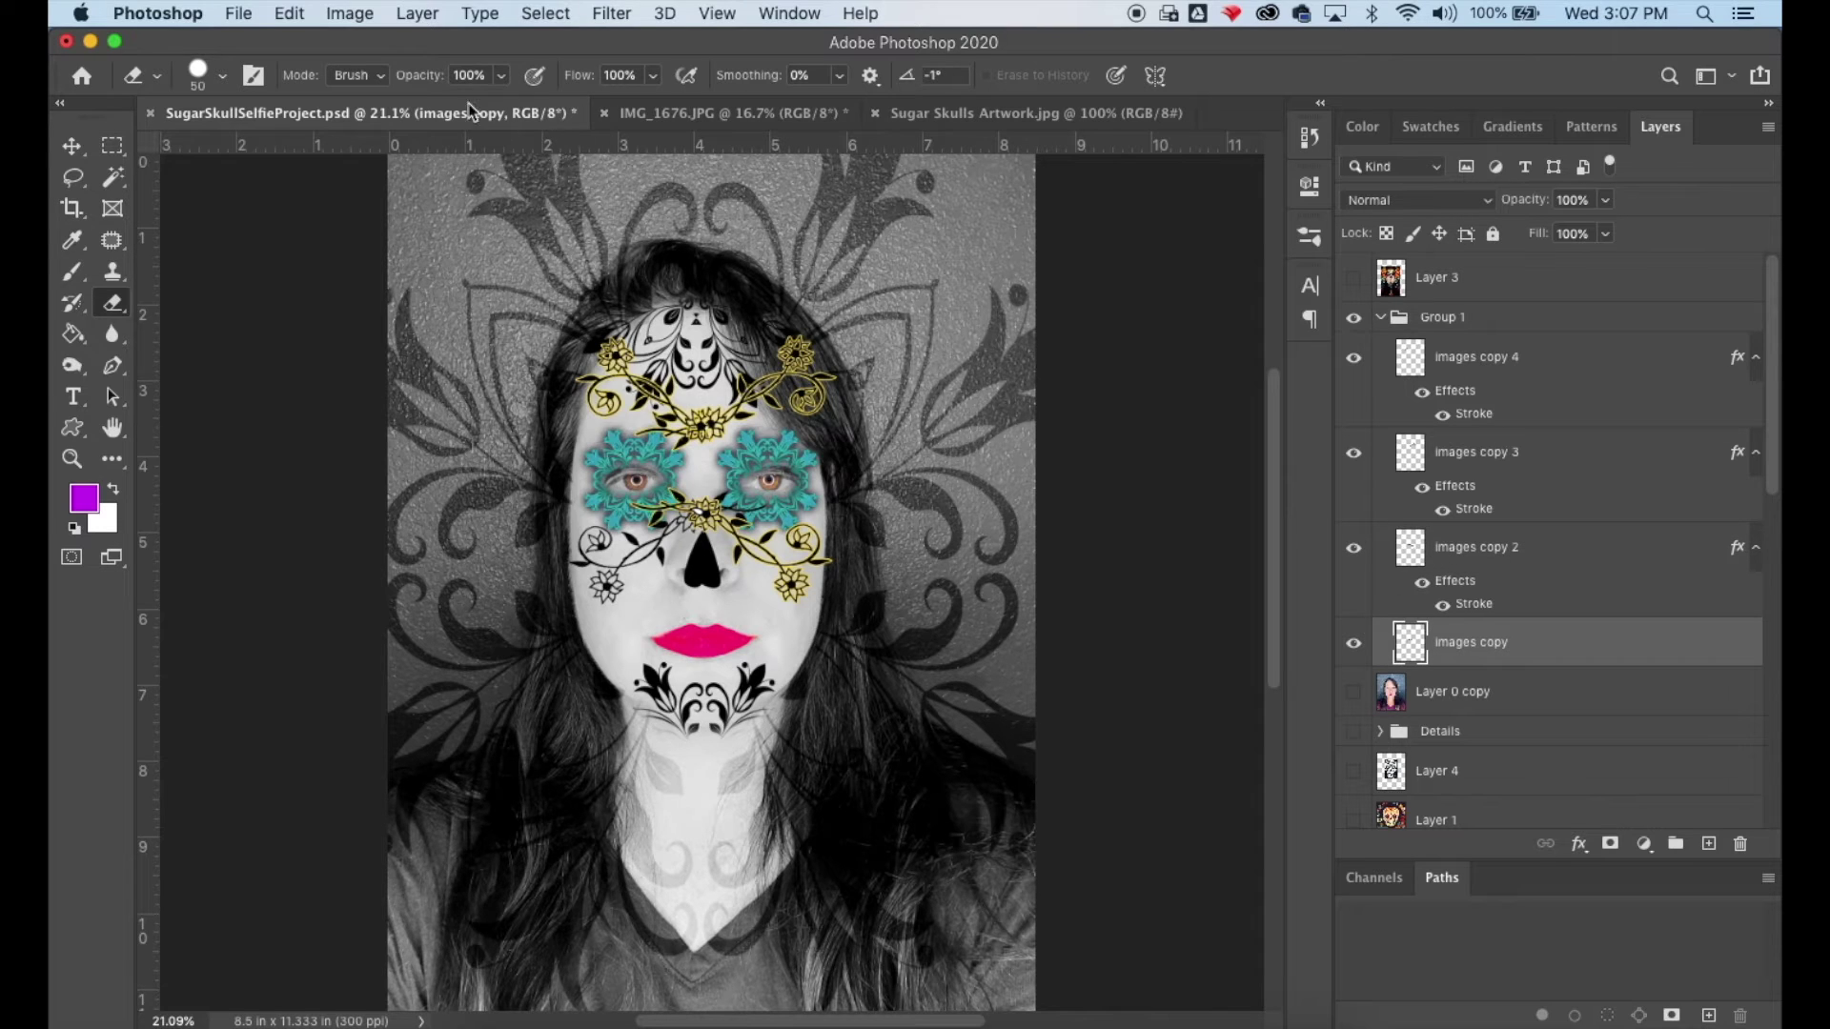
click(406, 15)
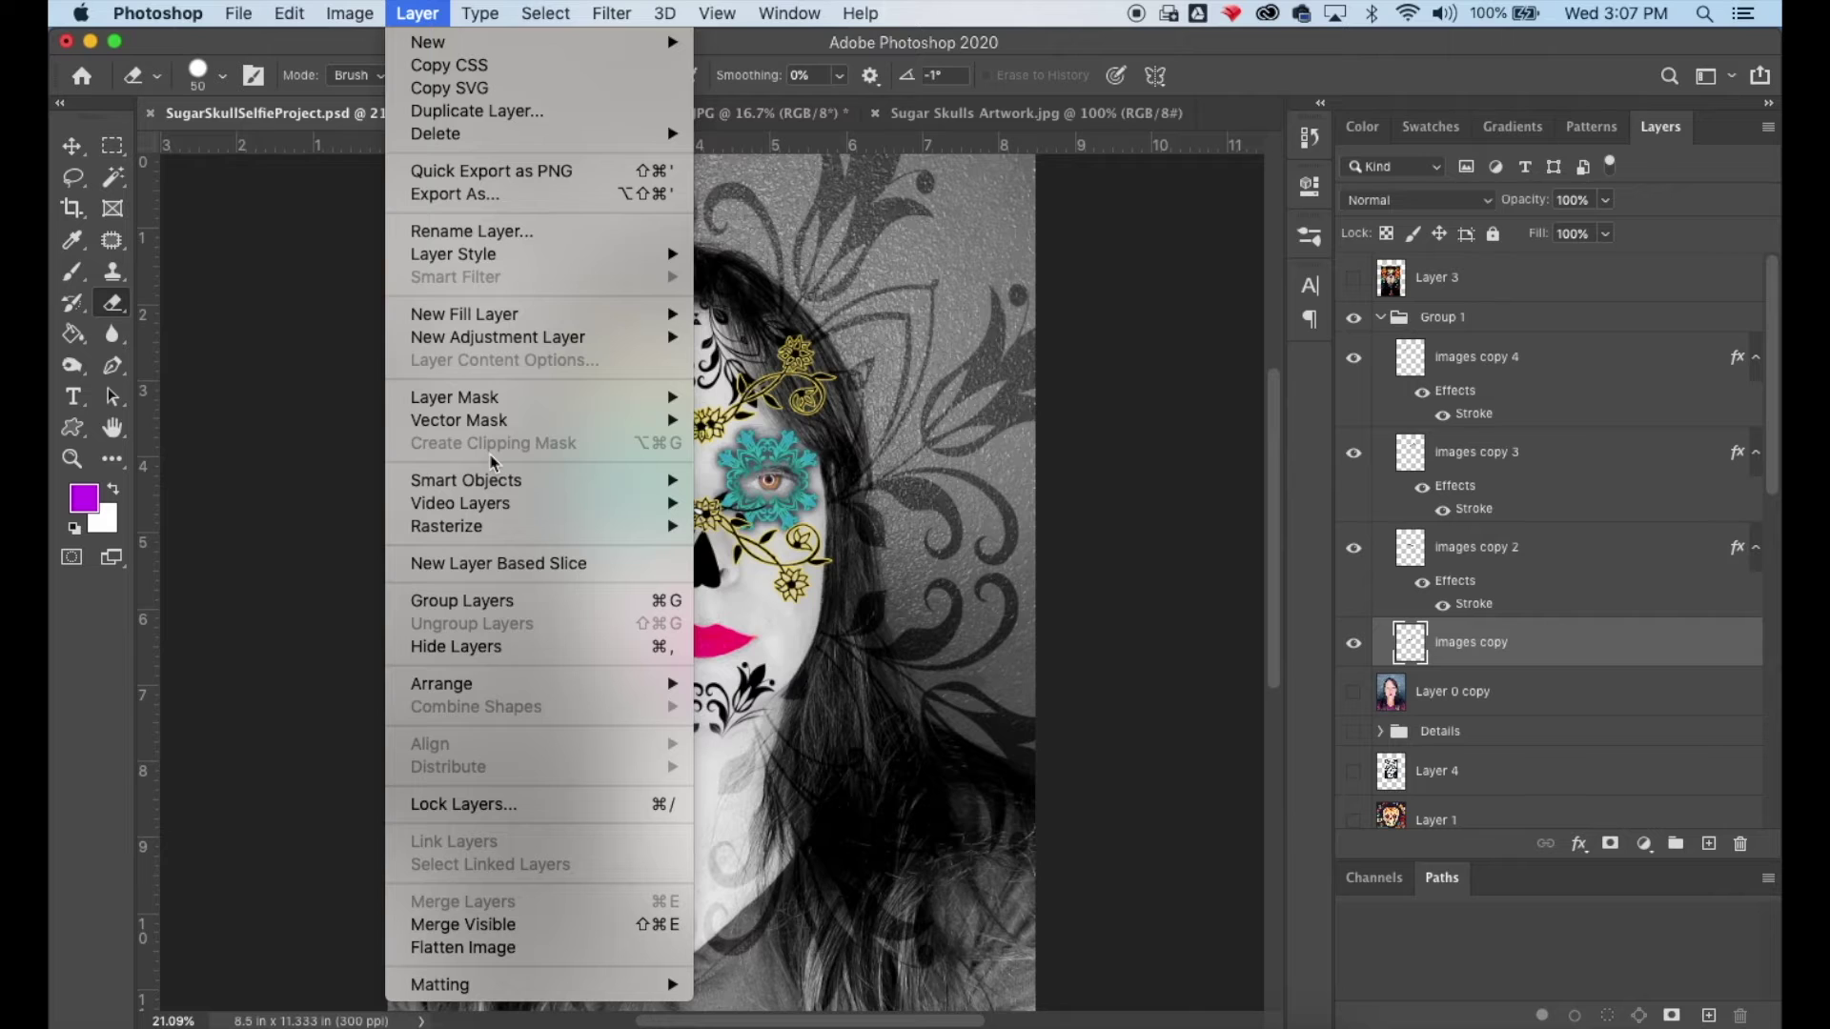
mouse_move(529, 257)
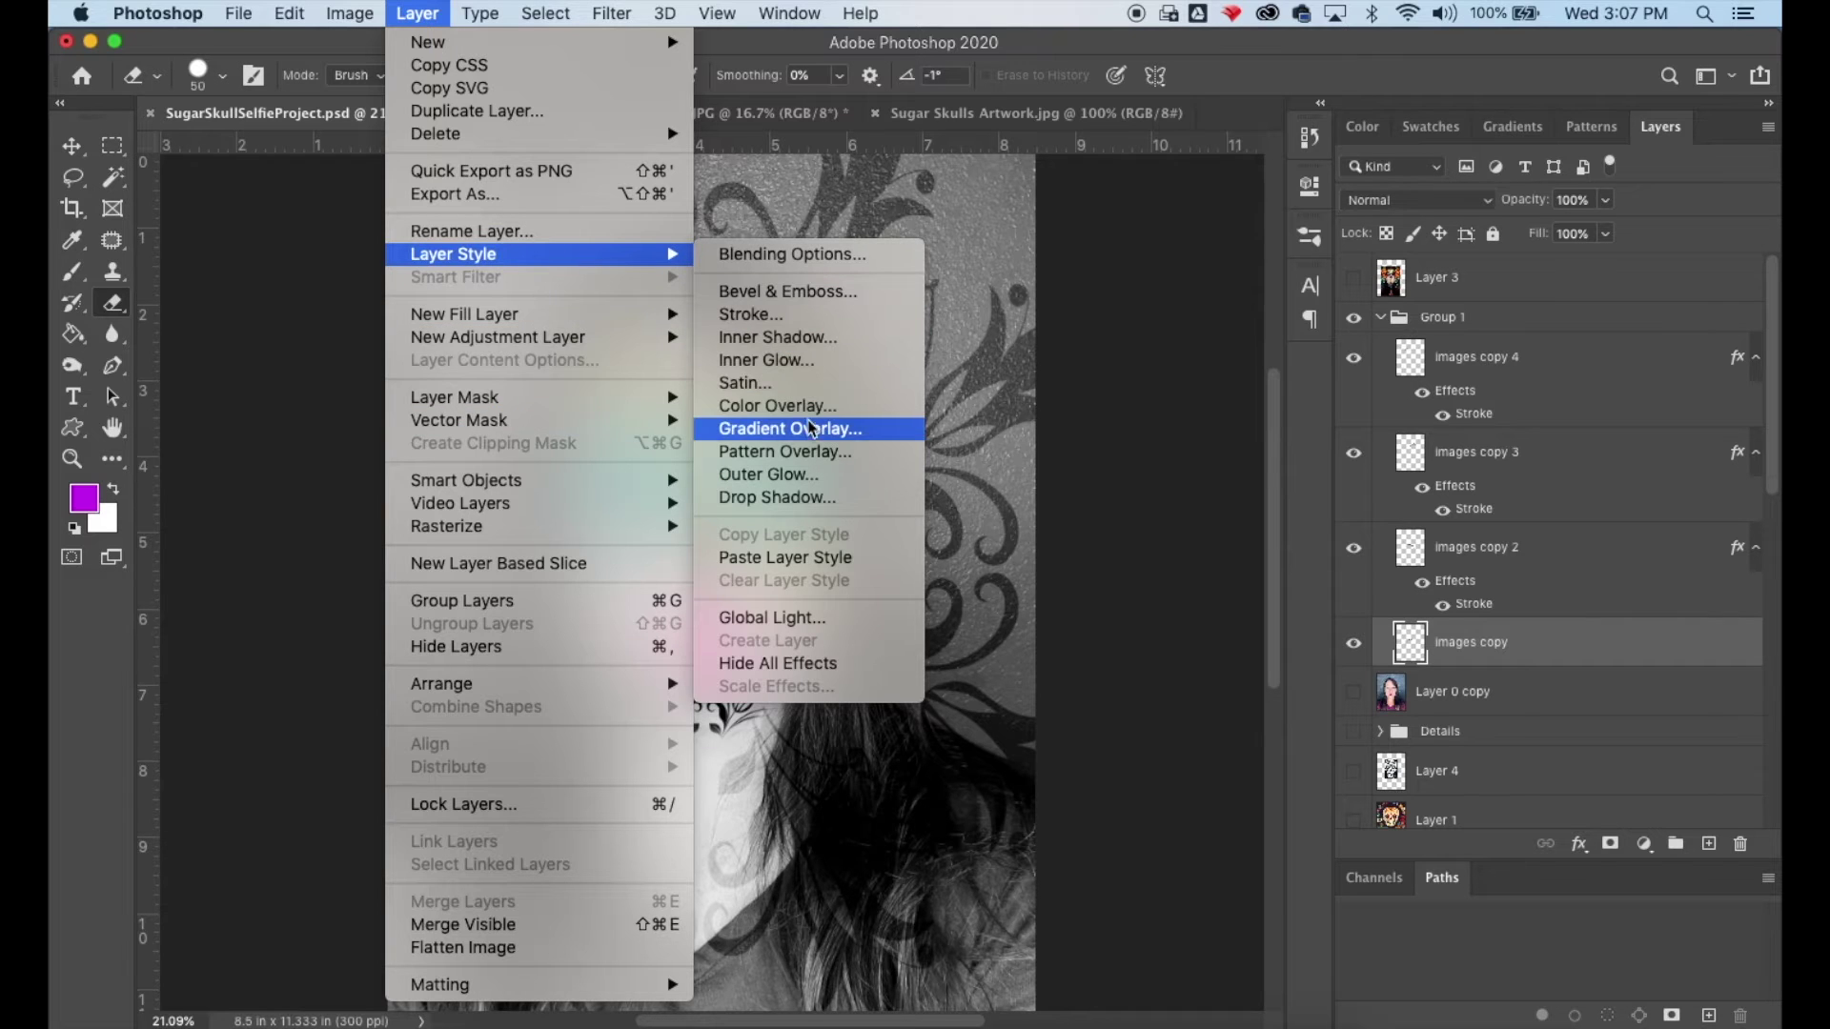
click(792, 557)
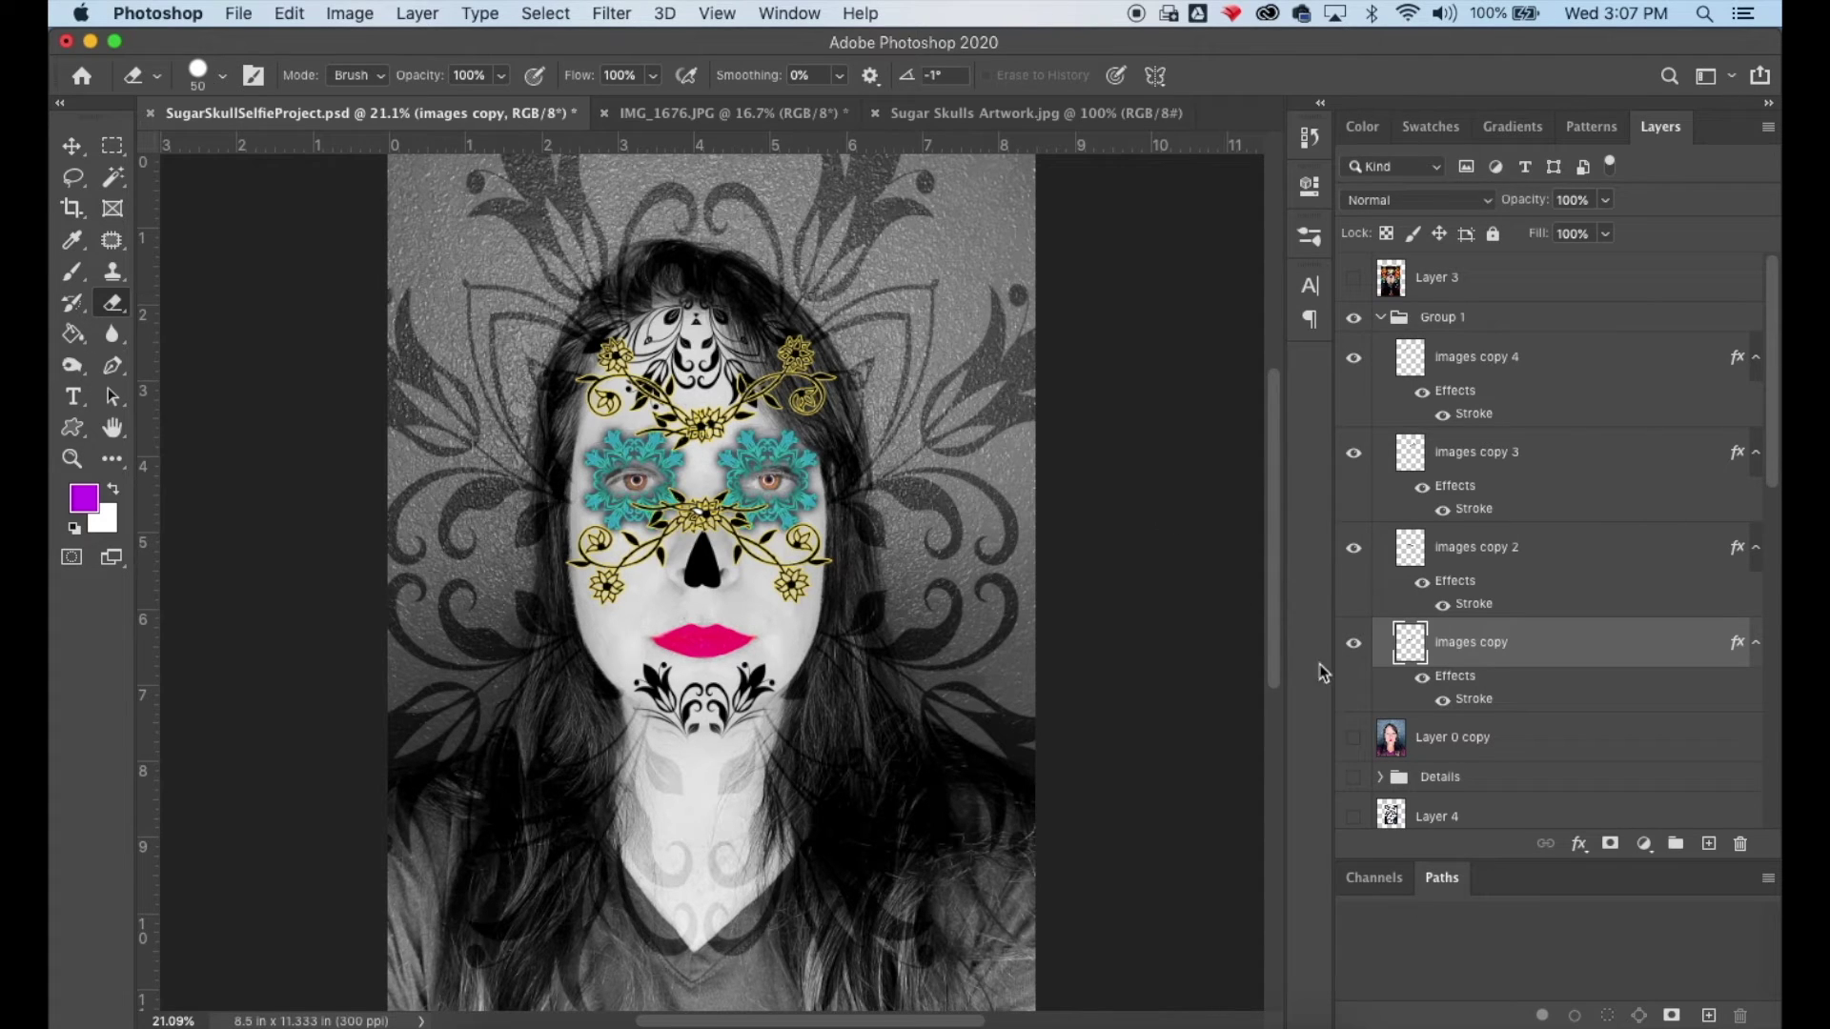
Step: Erase the outer flower and curl from the images copy 3 forehead vine, enlarging the eraser to size 100
click(1353, 644)
click(1353, 645)
click(1353, 551)
click(1353, 551)
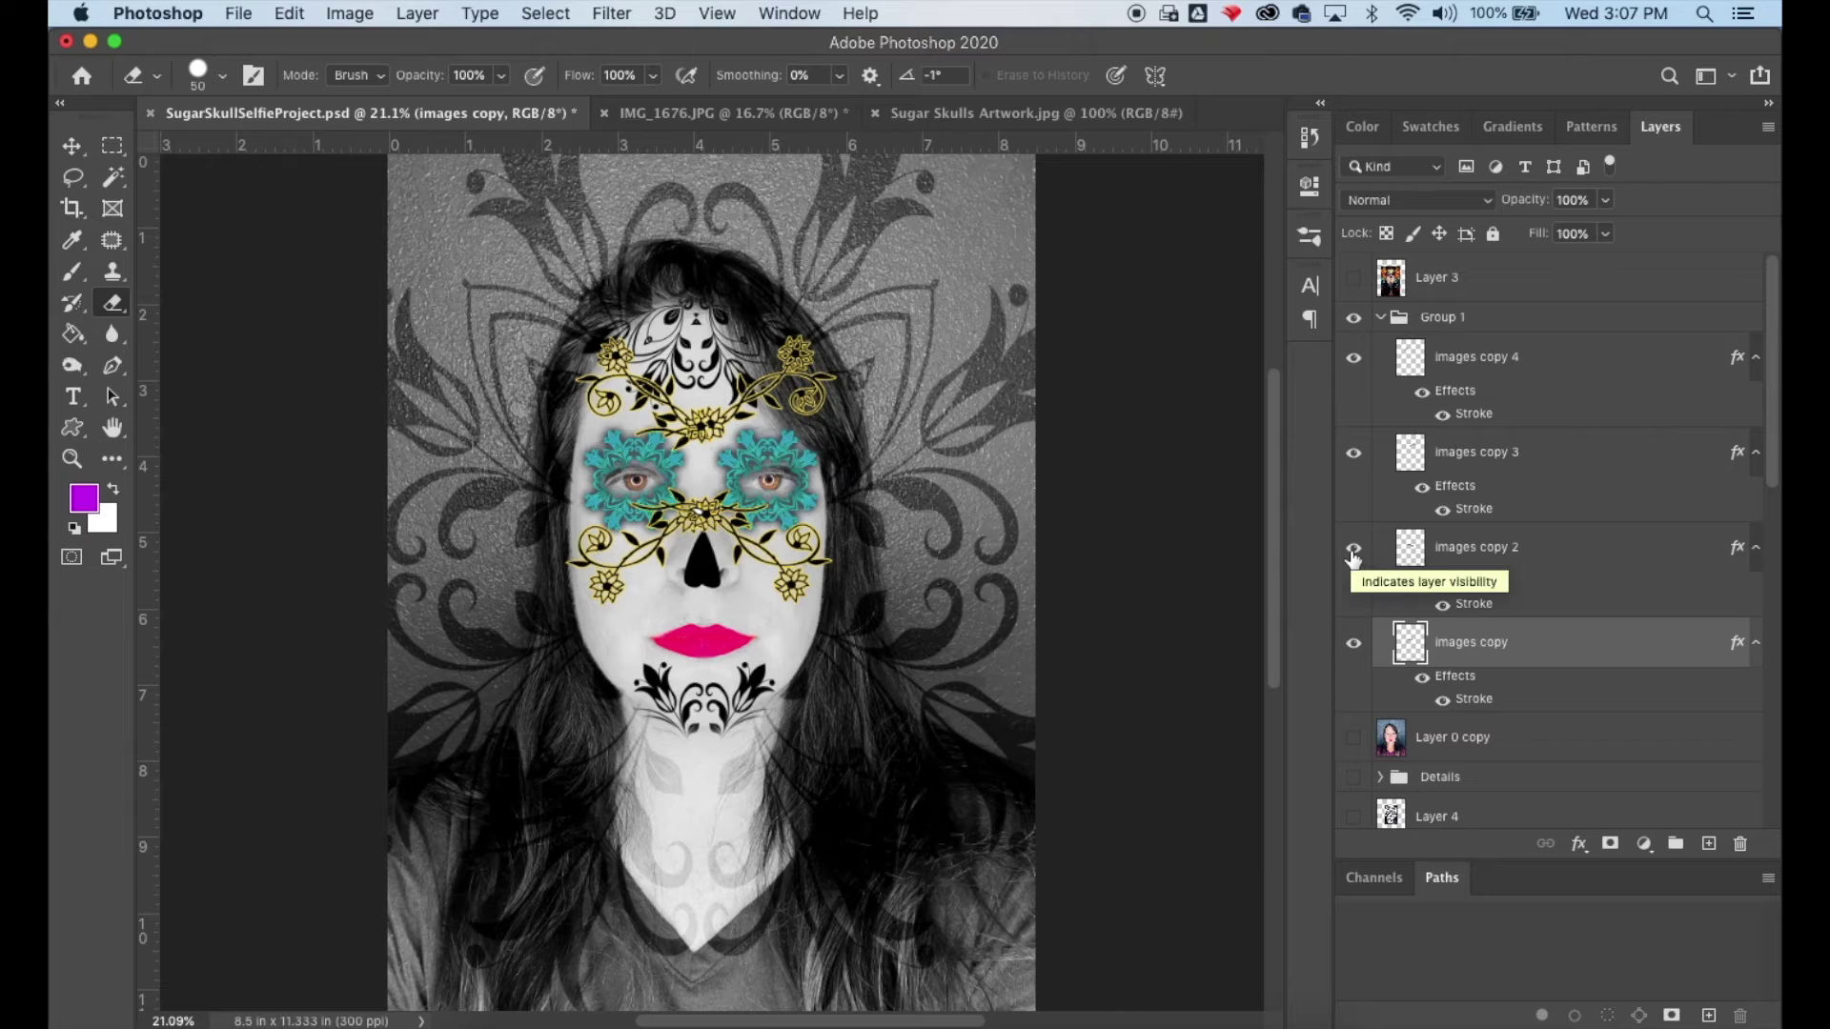
click(1353, 453)
click(1353, 455)
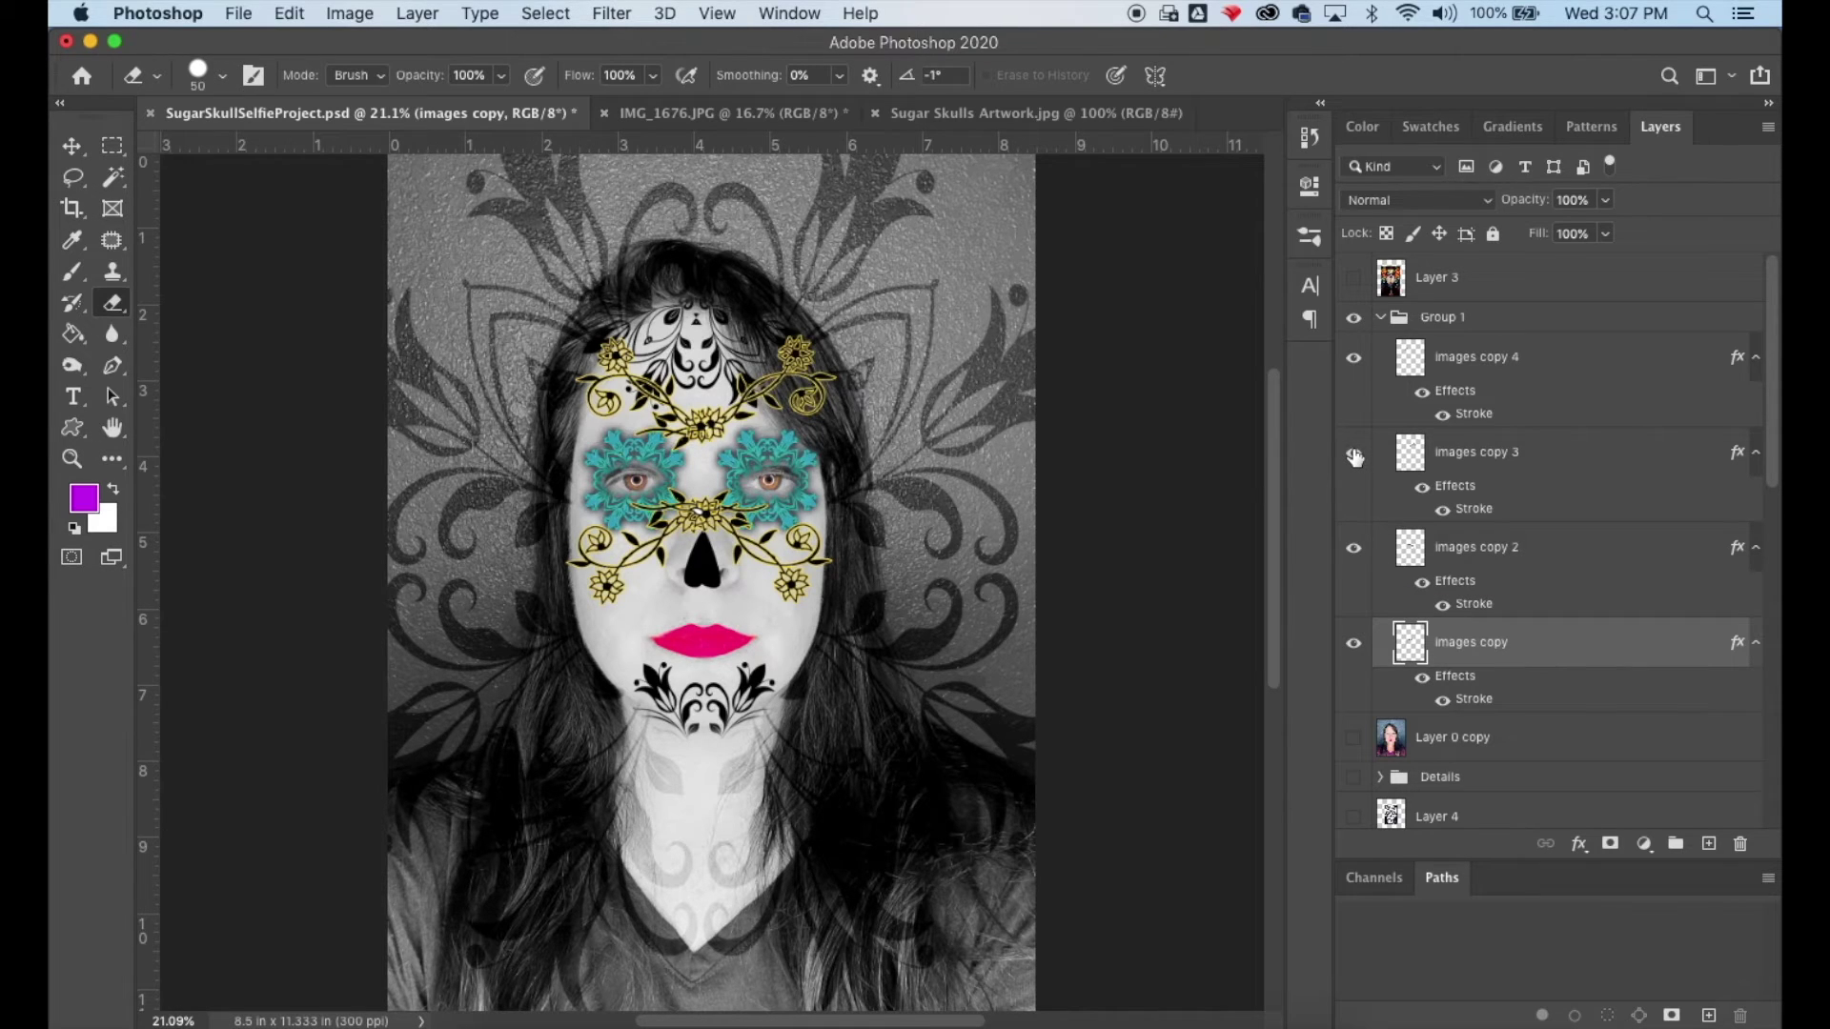
click(1492, 463)
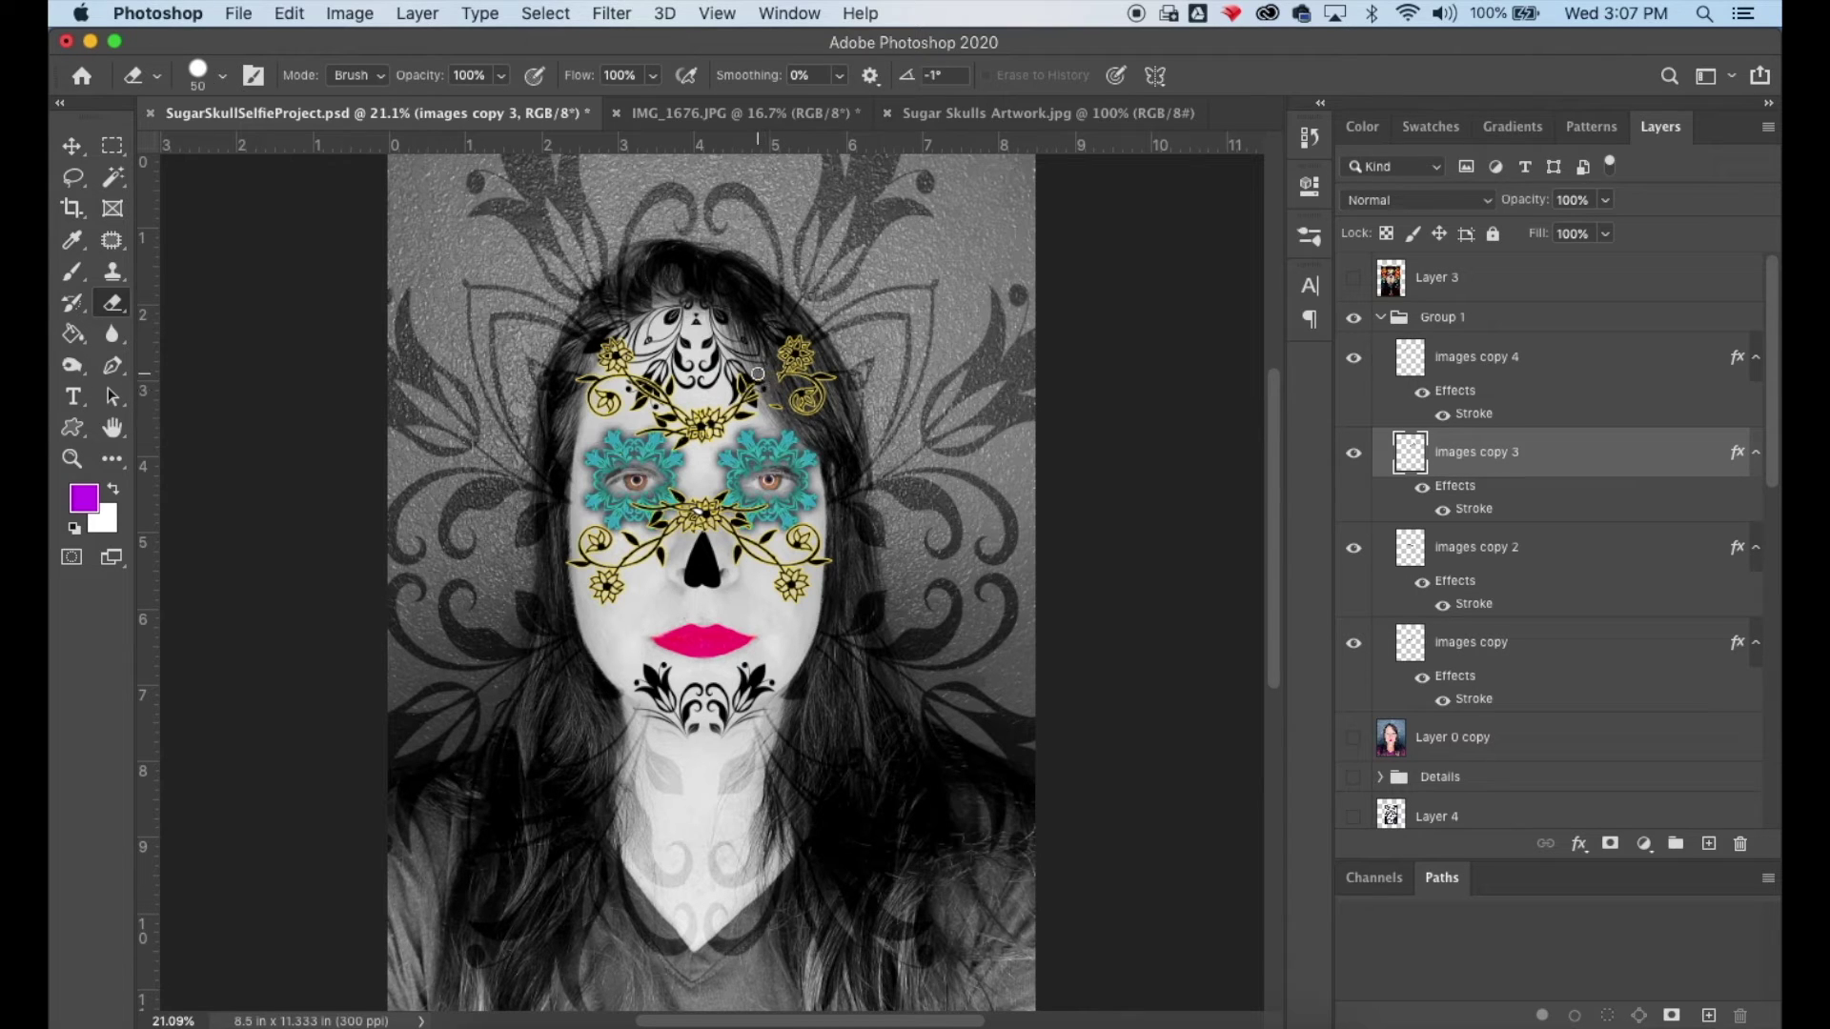
mouse_move(774, 374)
mouse_down()
mouse_move(823, 409)
mouse_move(788, 341)
mouse_move(781, 380)
mouse_up()
key(bracketright)
key(bracketright)
key(bracketright)
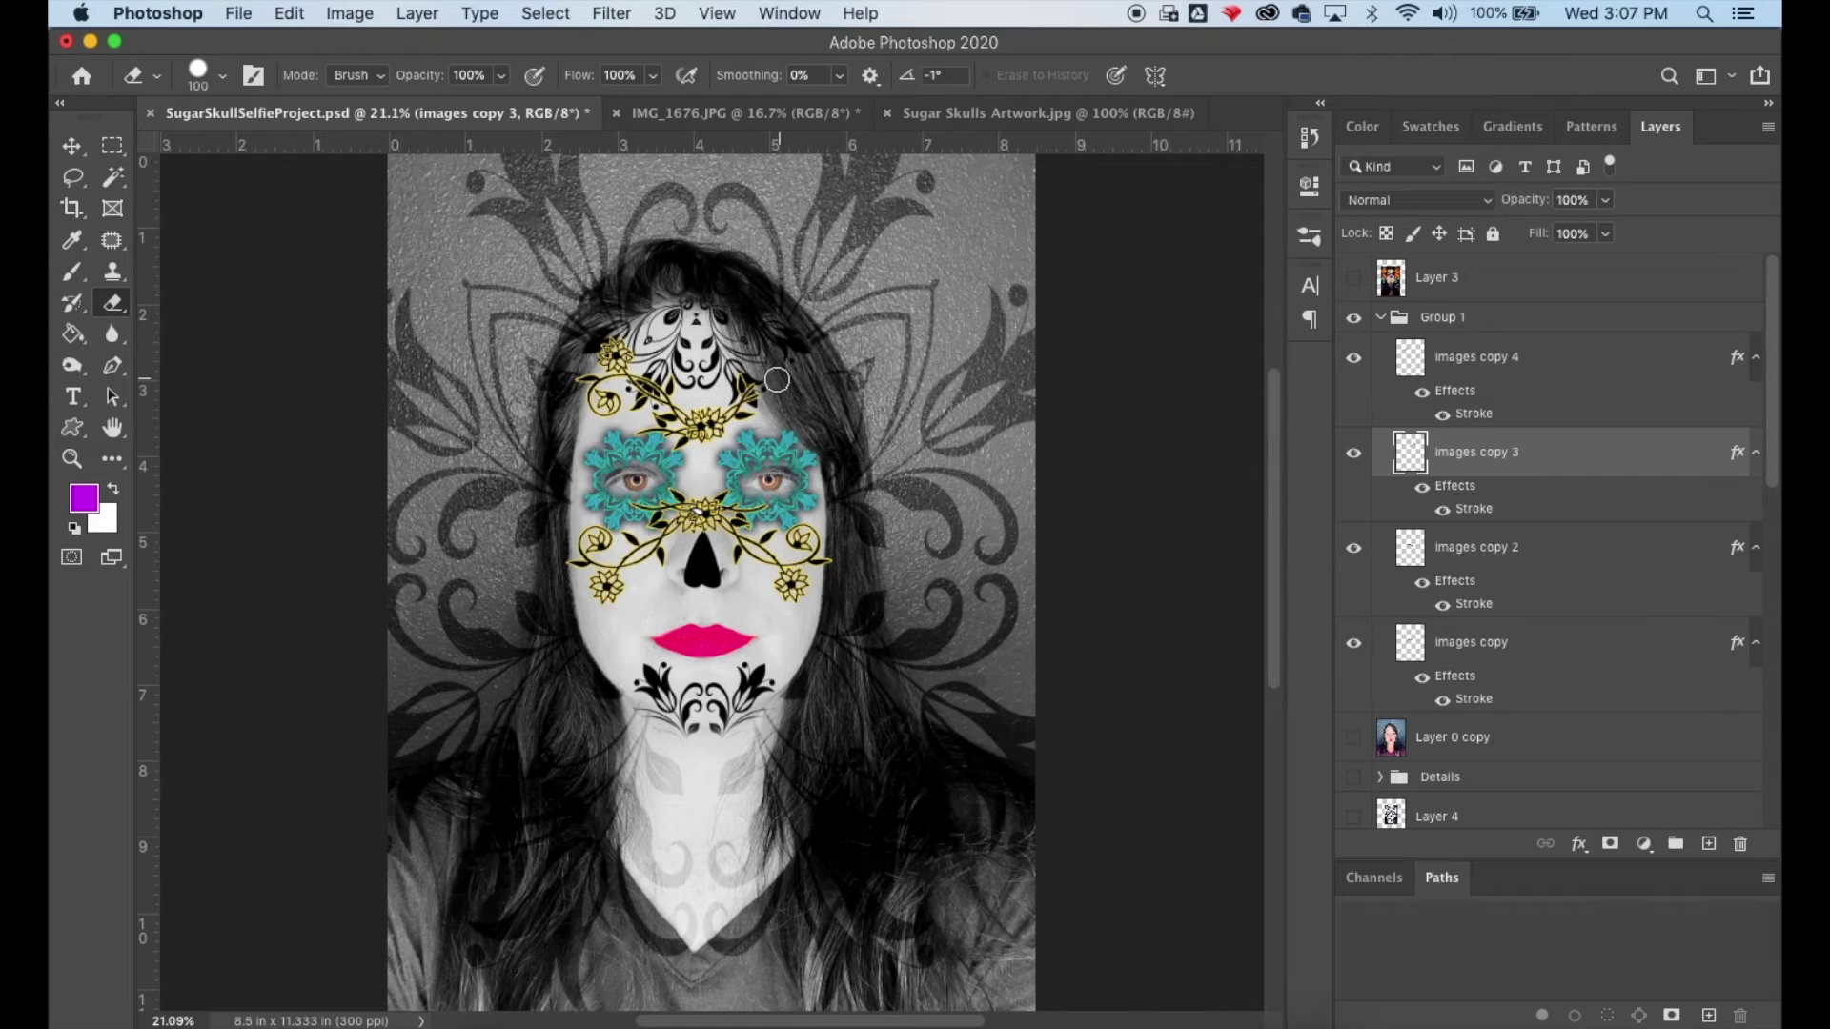
Step: Erase the overlapping part of the images copy 2 vine at the nose bridge and trim the images copy vine's outer end
click(1521, 560)
click(1357, 548)
click(1357, 550)
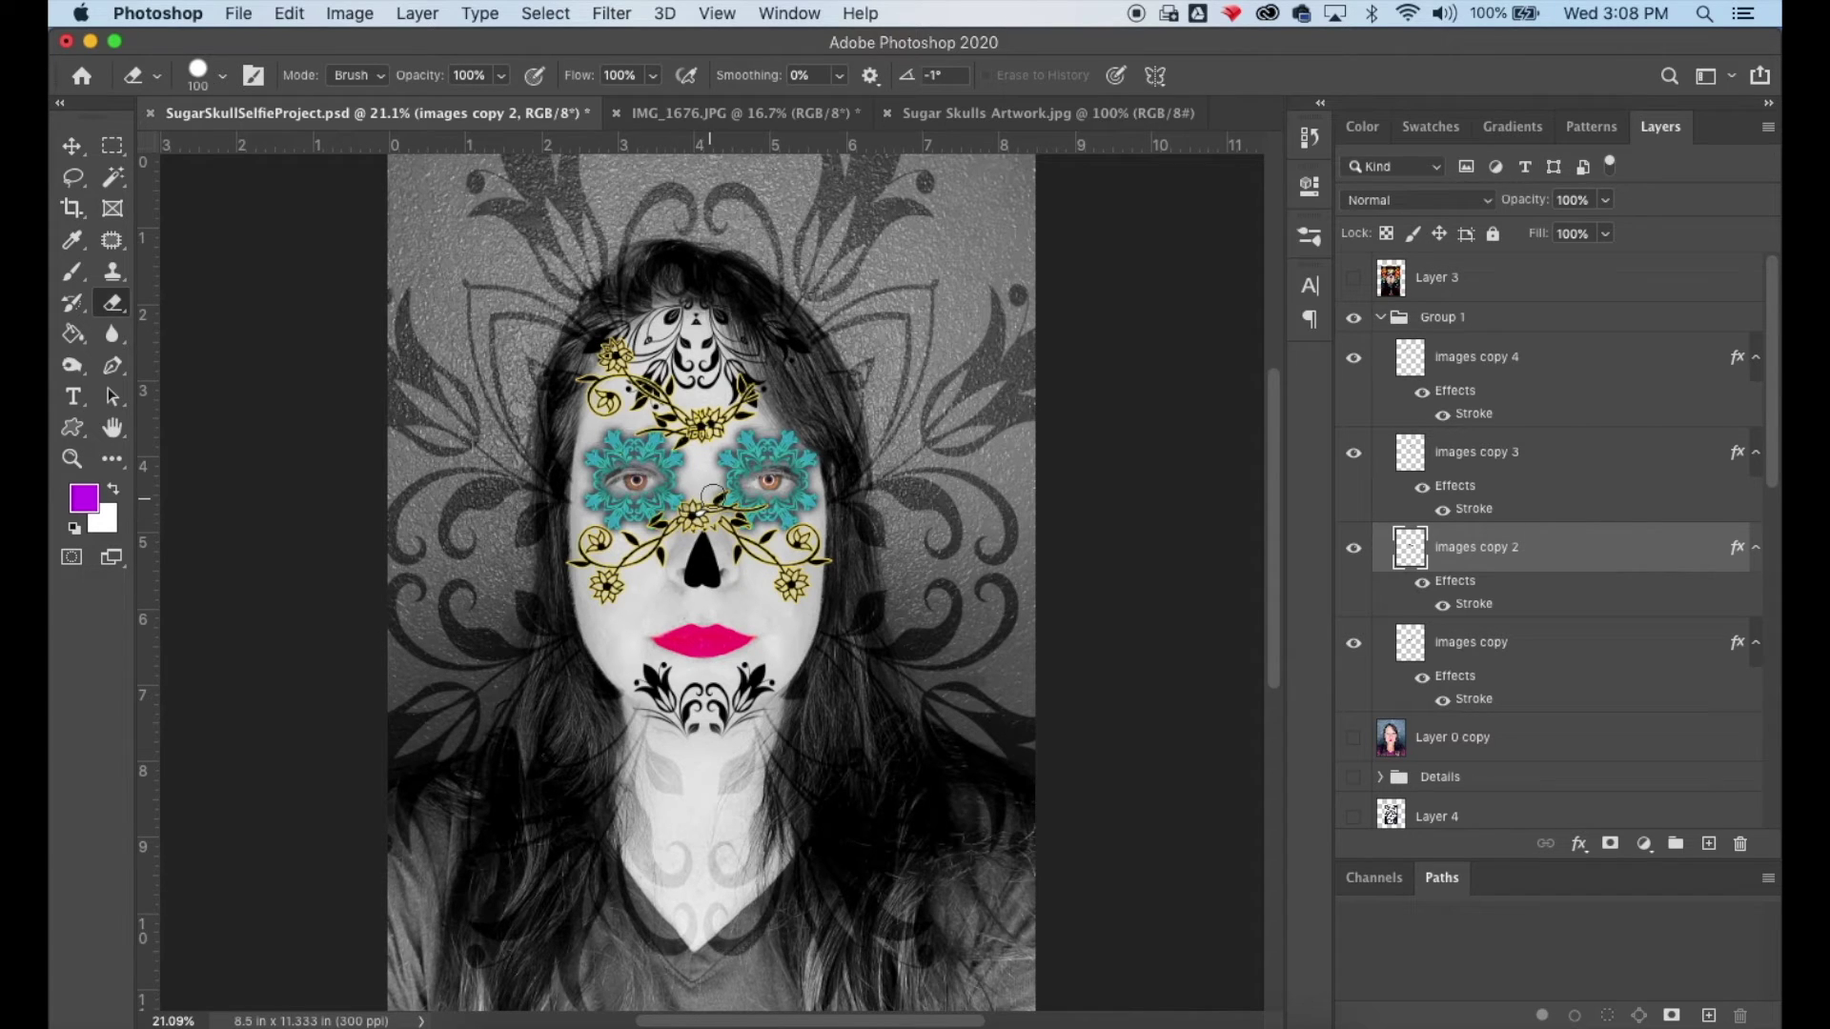
click(1520, 641)
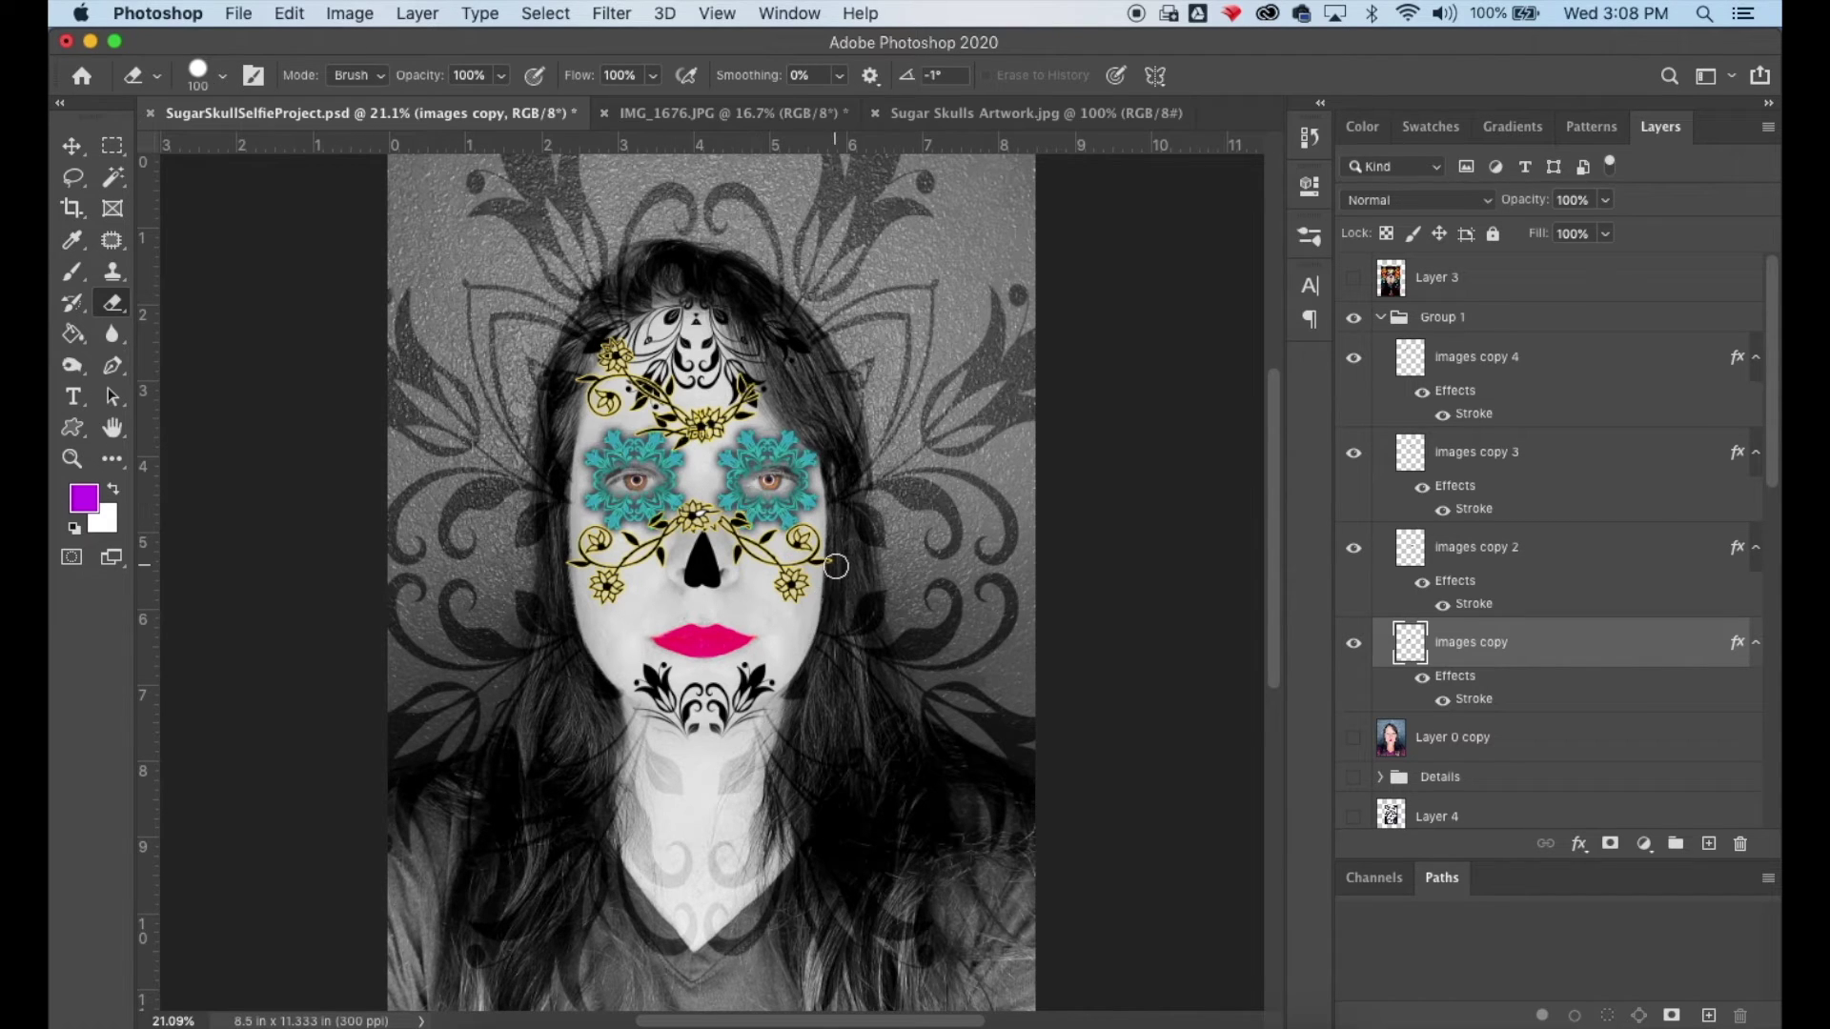
click(1520, 544)
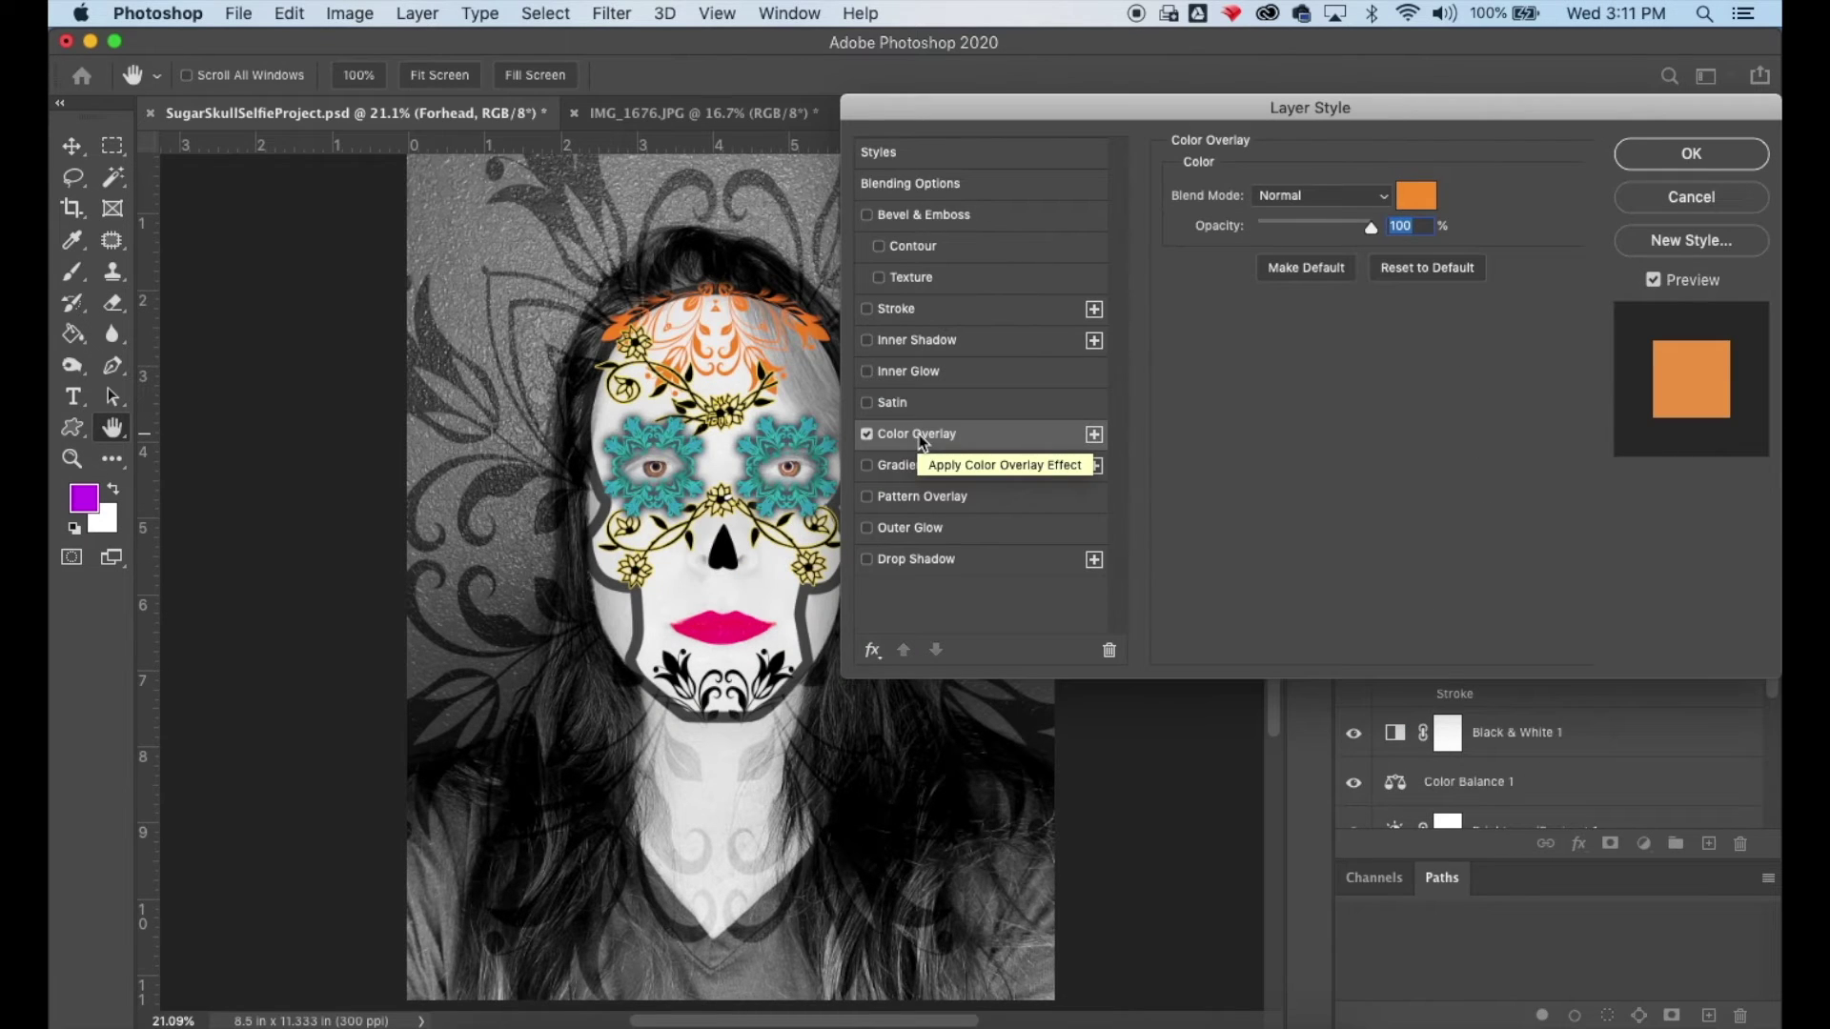
Step: Replace the Forhead layer's Color Overlay with an outside Stroke in yellow fdd035
click(867, 435)
click(895, 310)
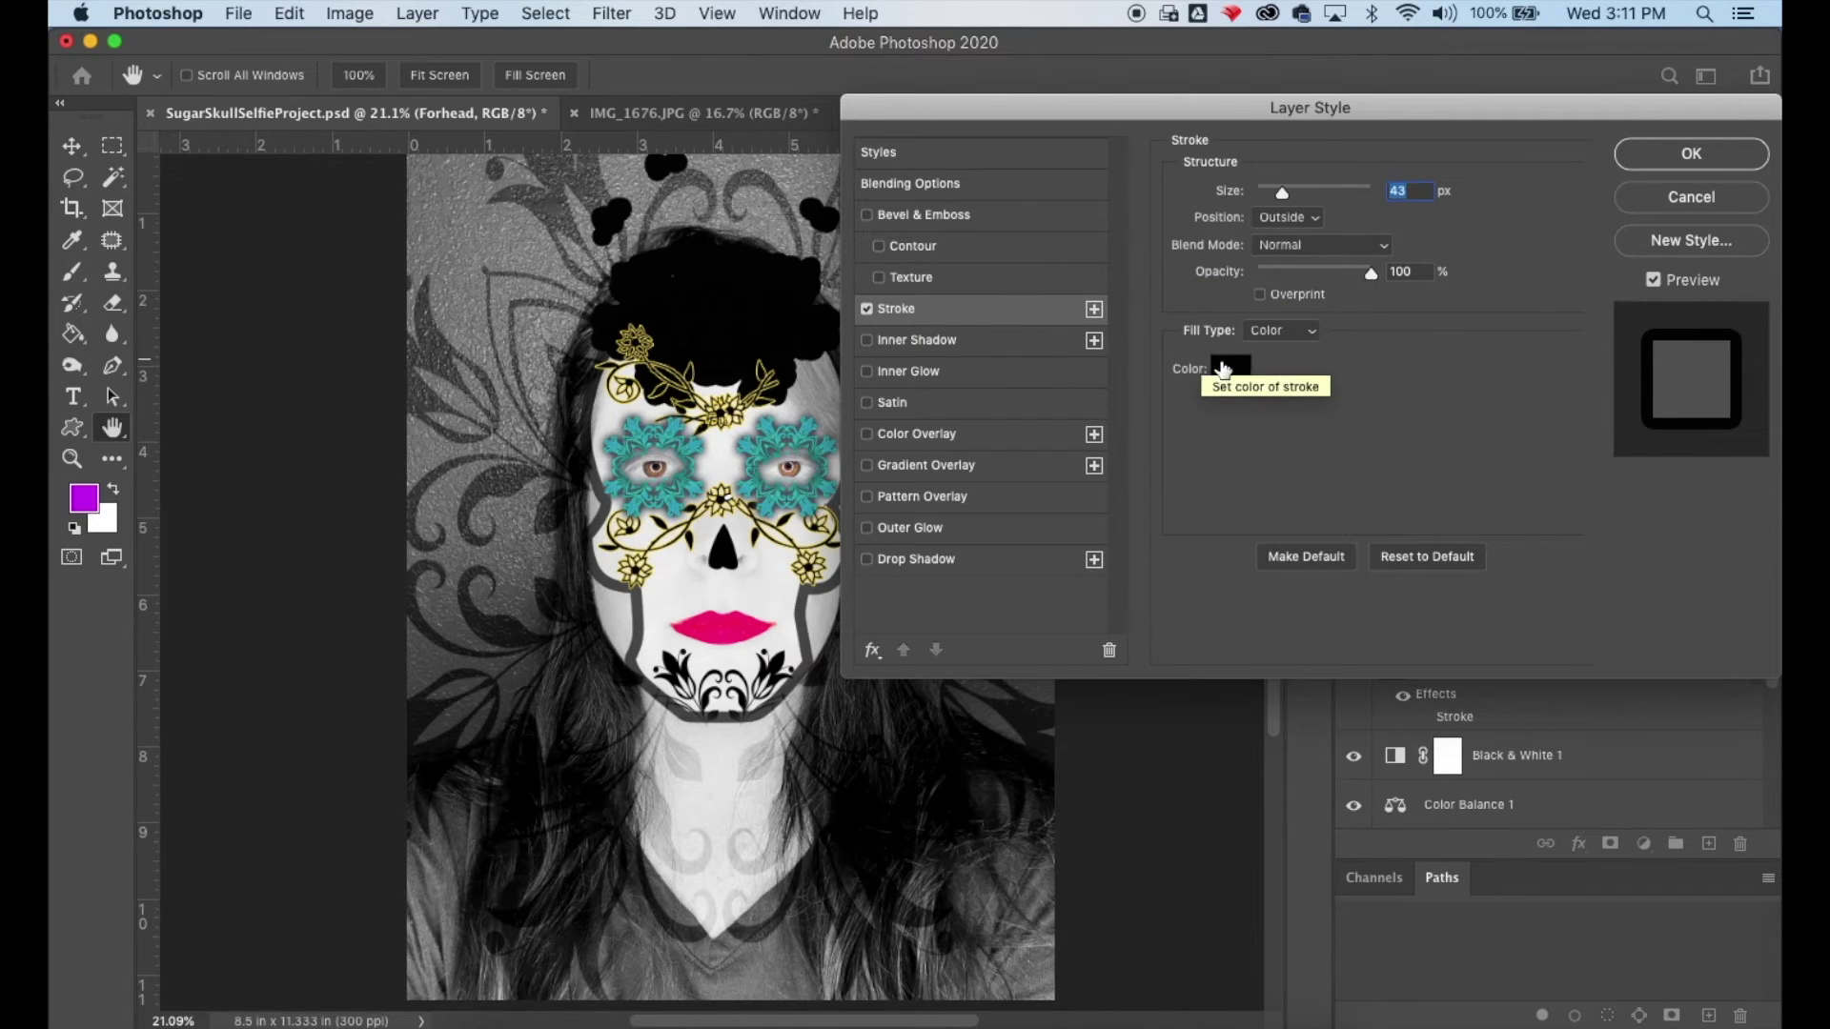
click(1230, 369)
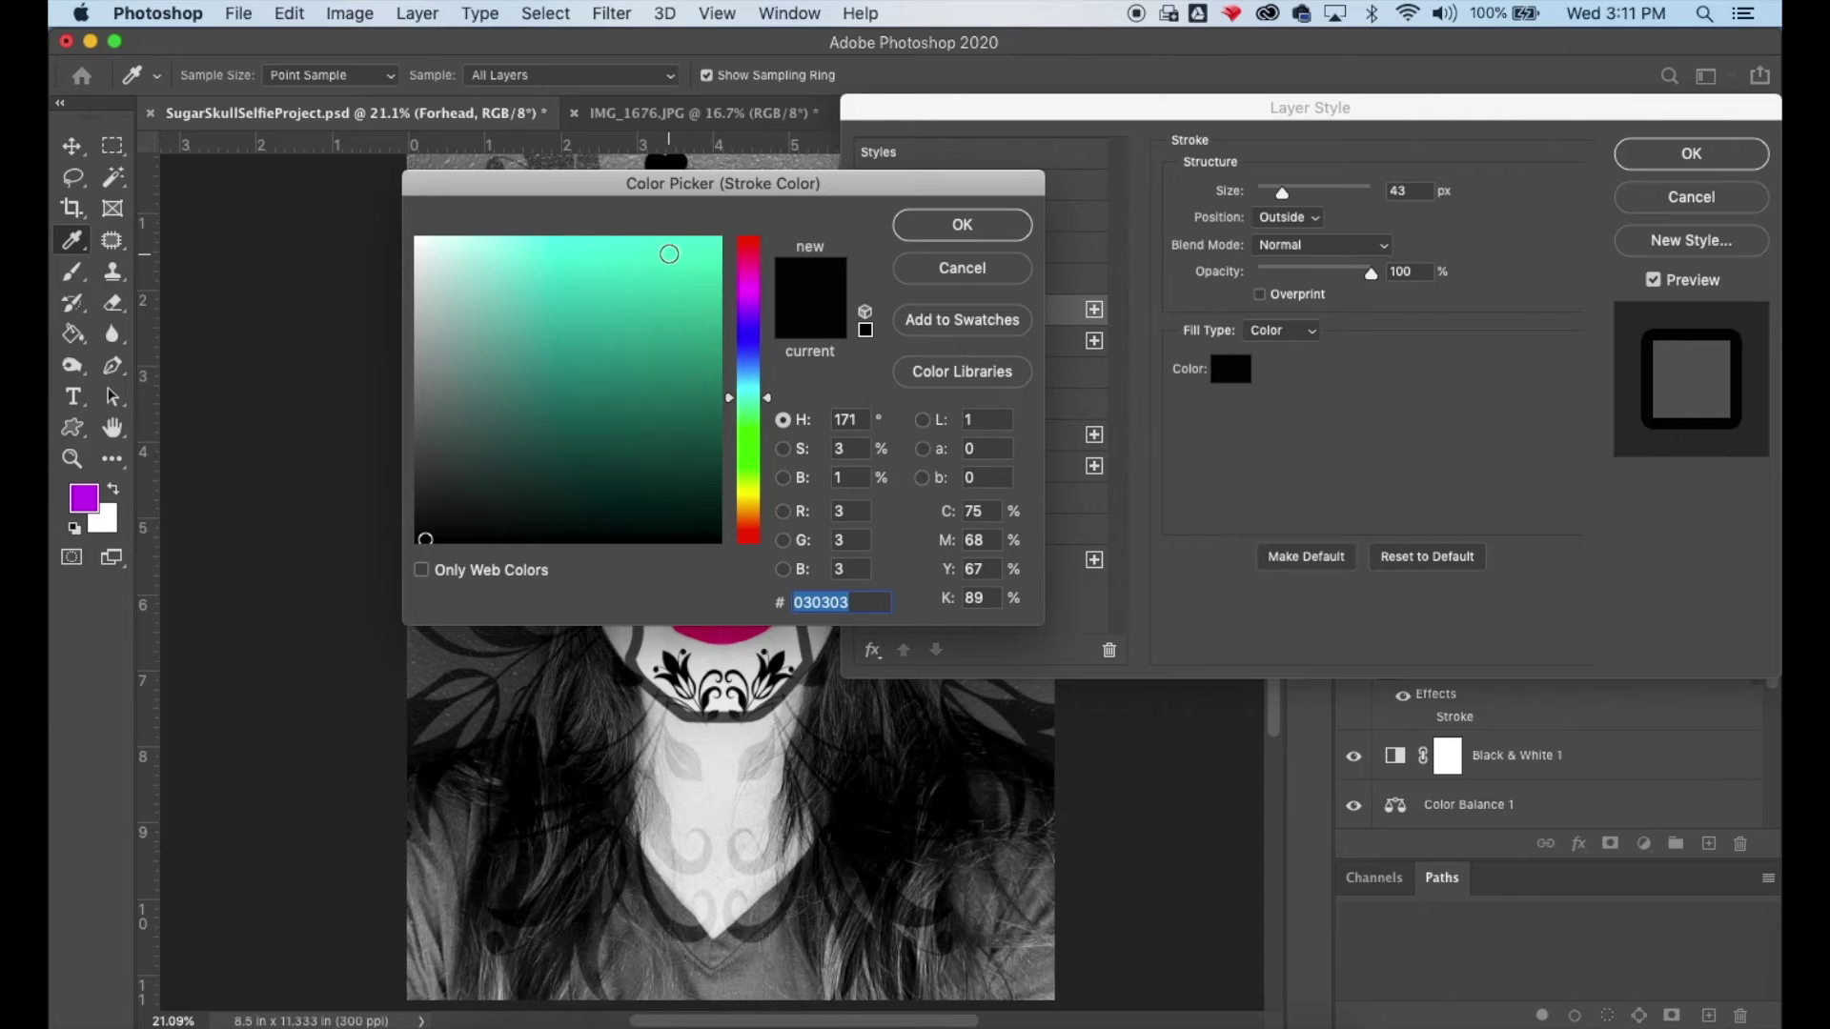
click(669, 255)
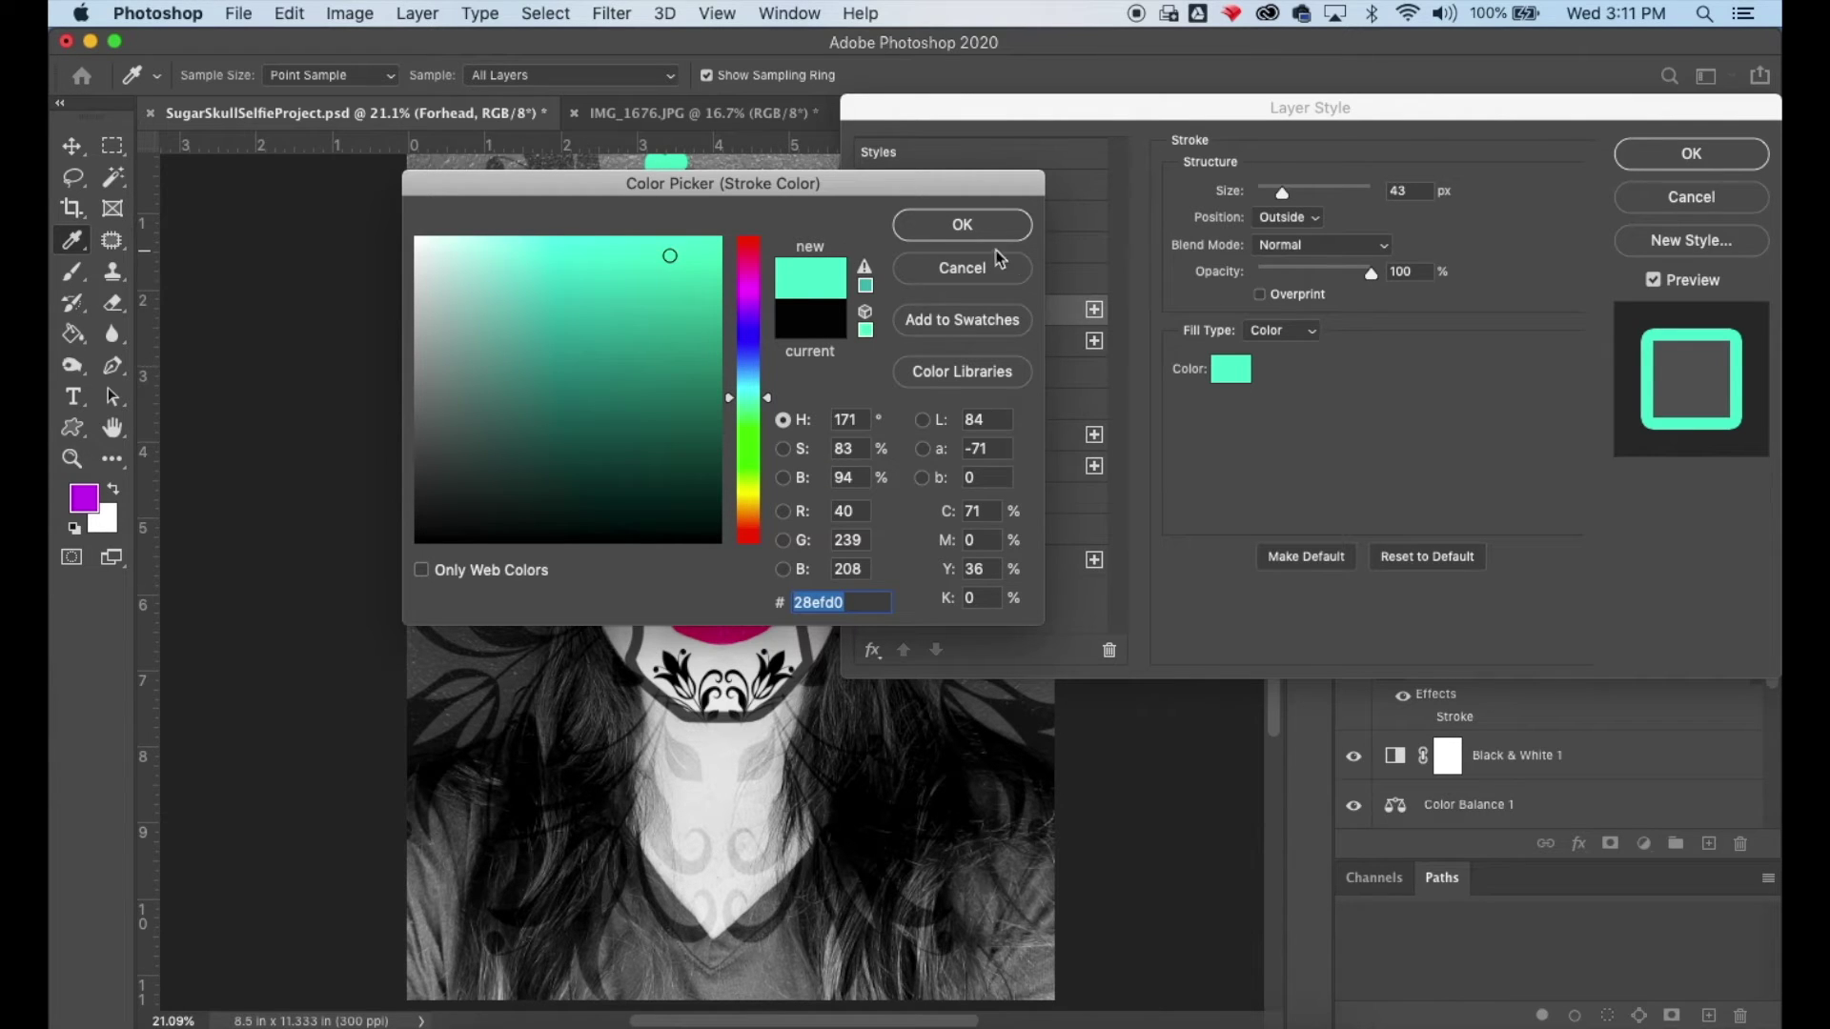
click(751, 503)
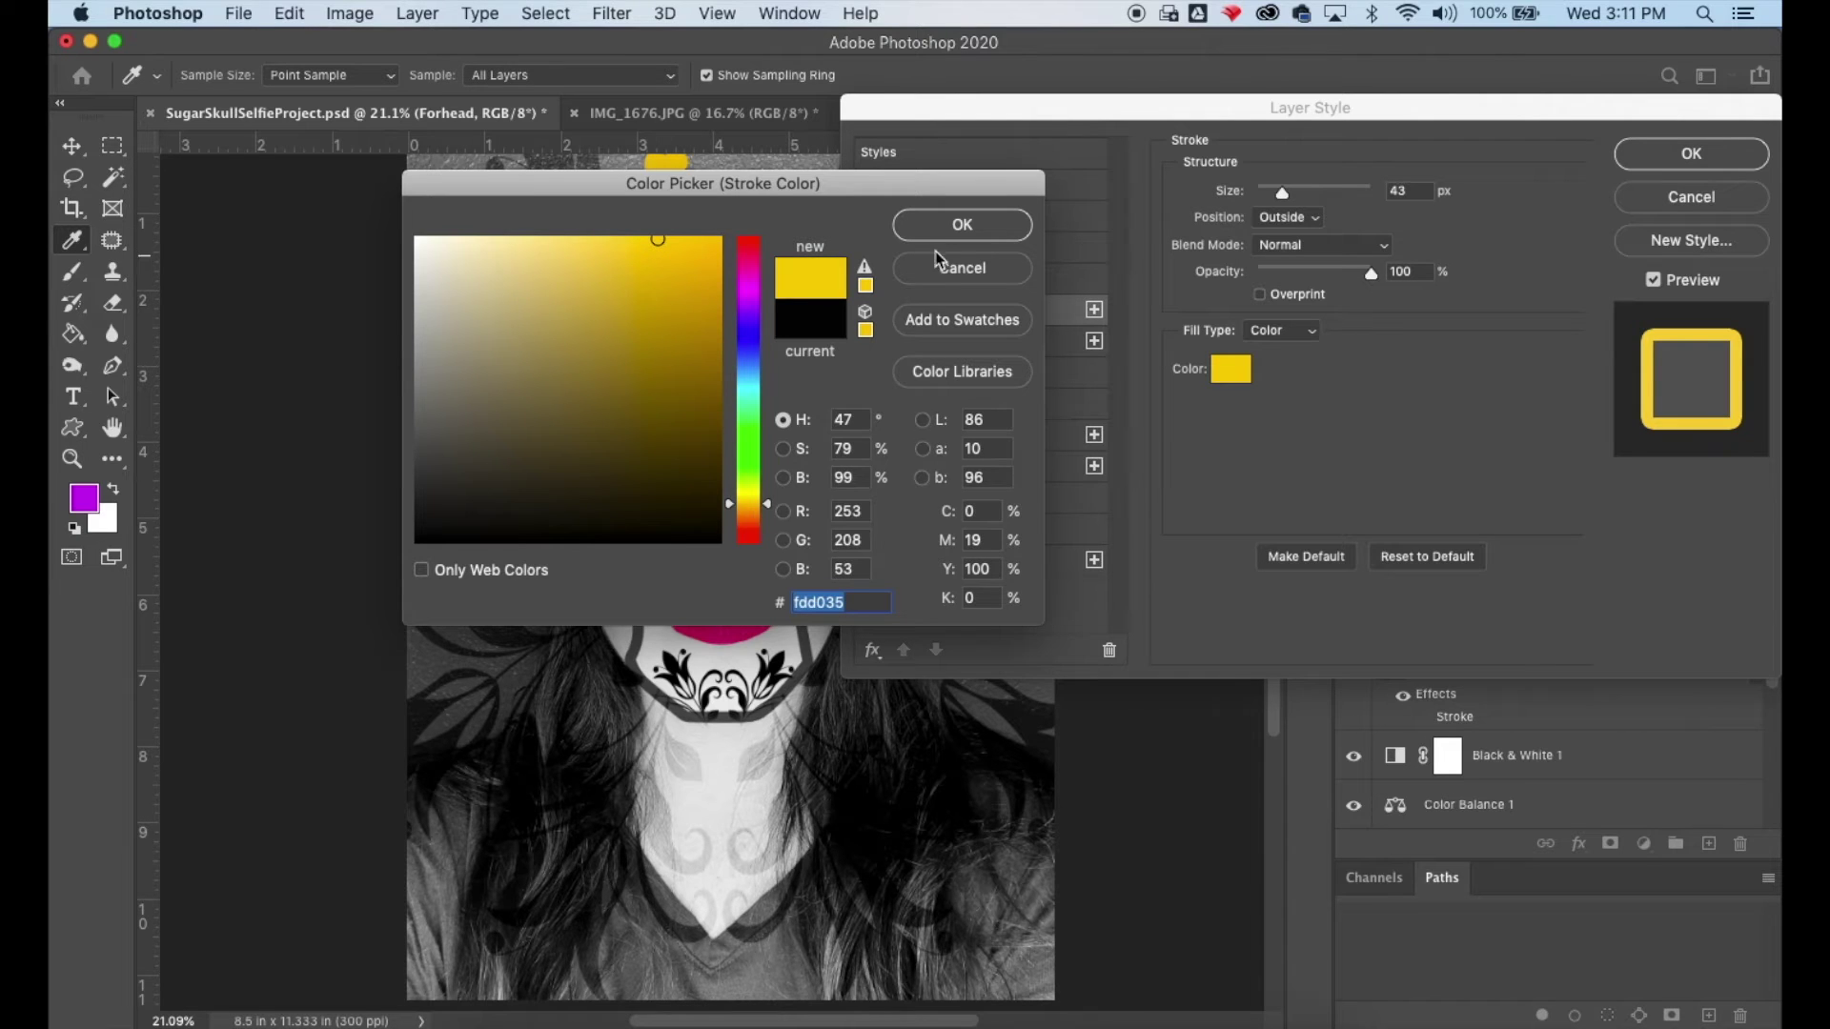
click(951, 227)
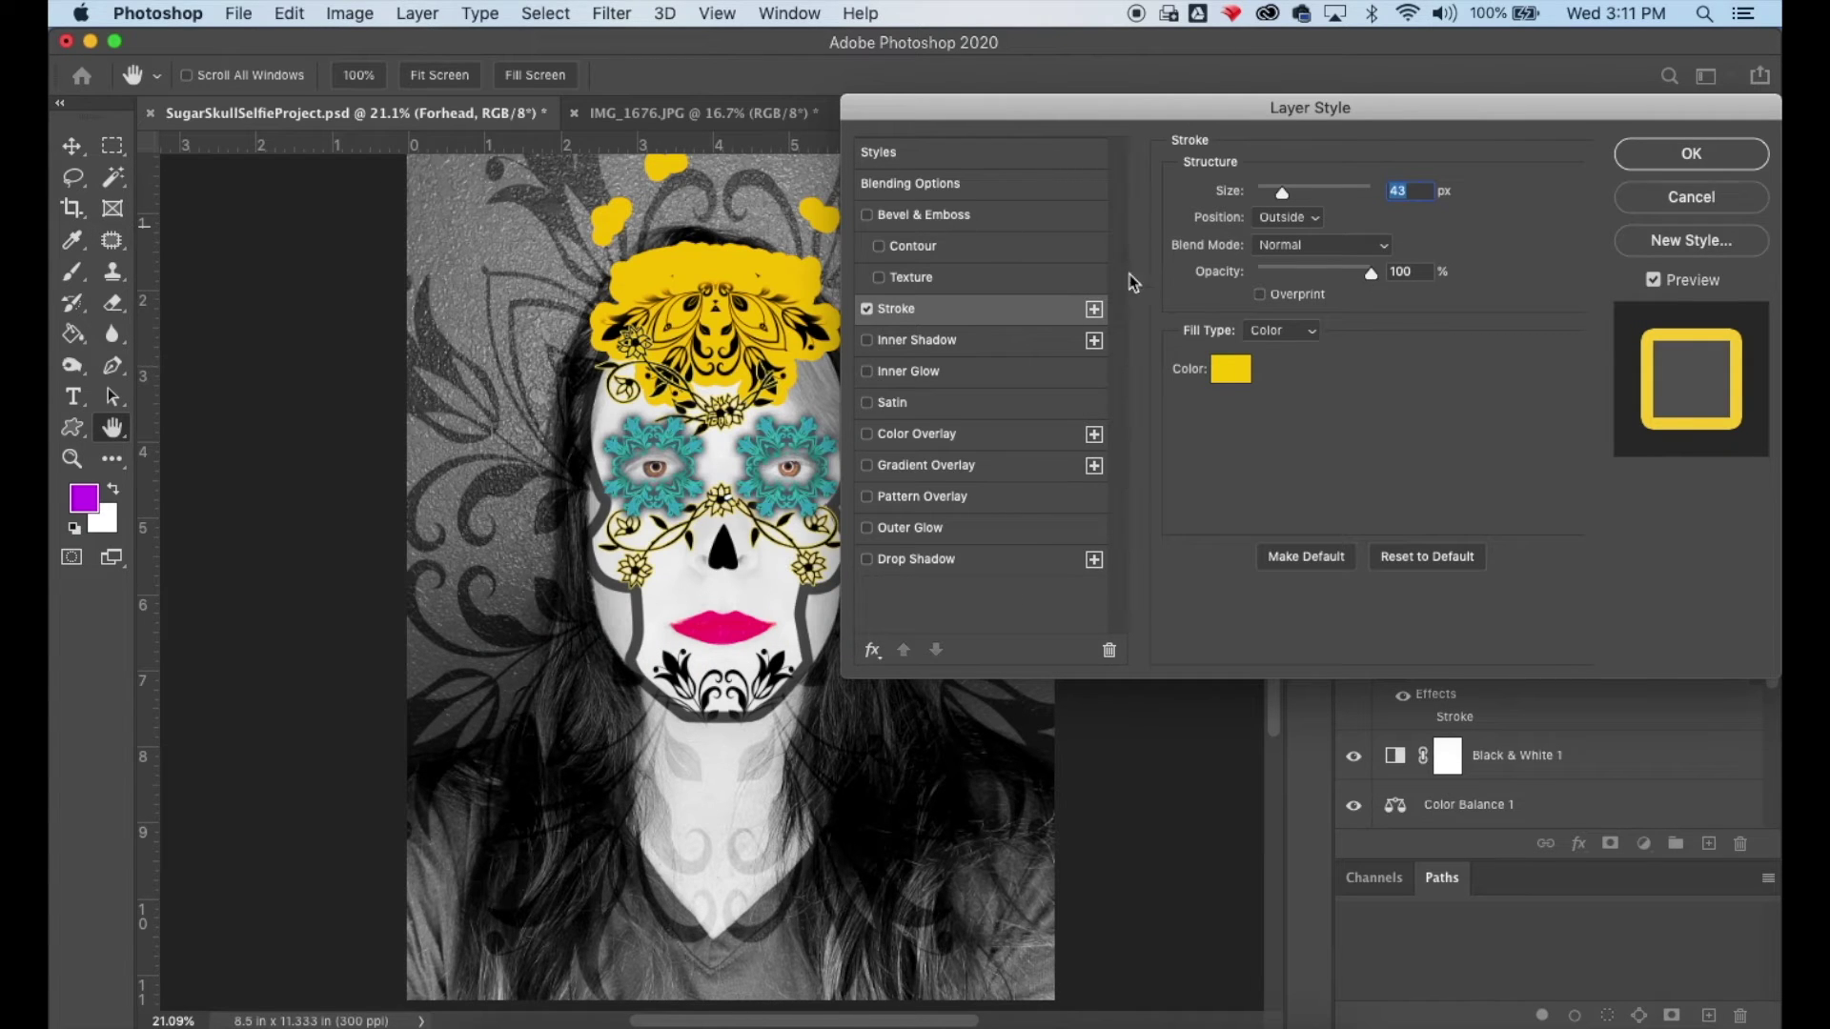
Step: Recolor the Forhead layer's stroke to orange f67106, reduce its size to 6 px and apply the style
click(1230, 370)
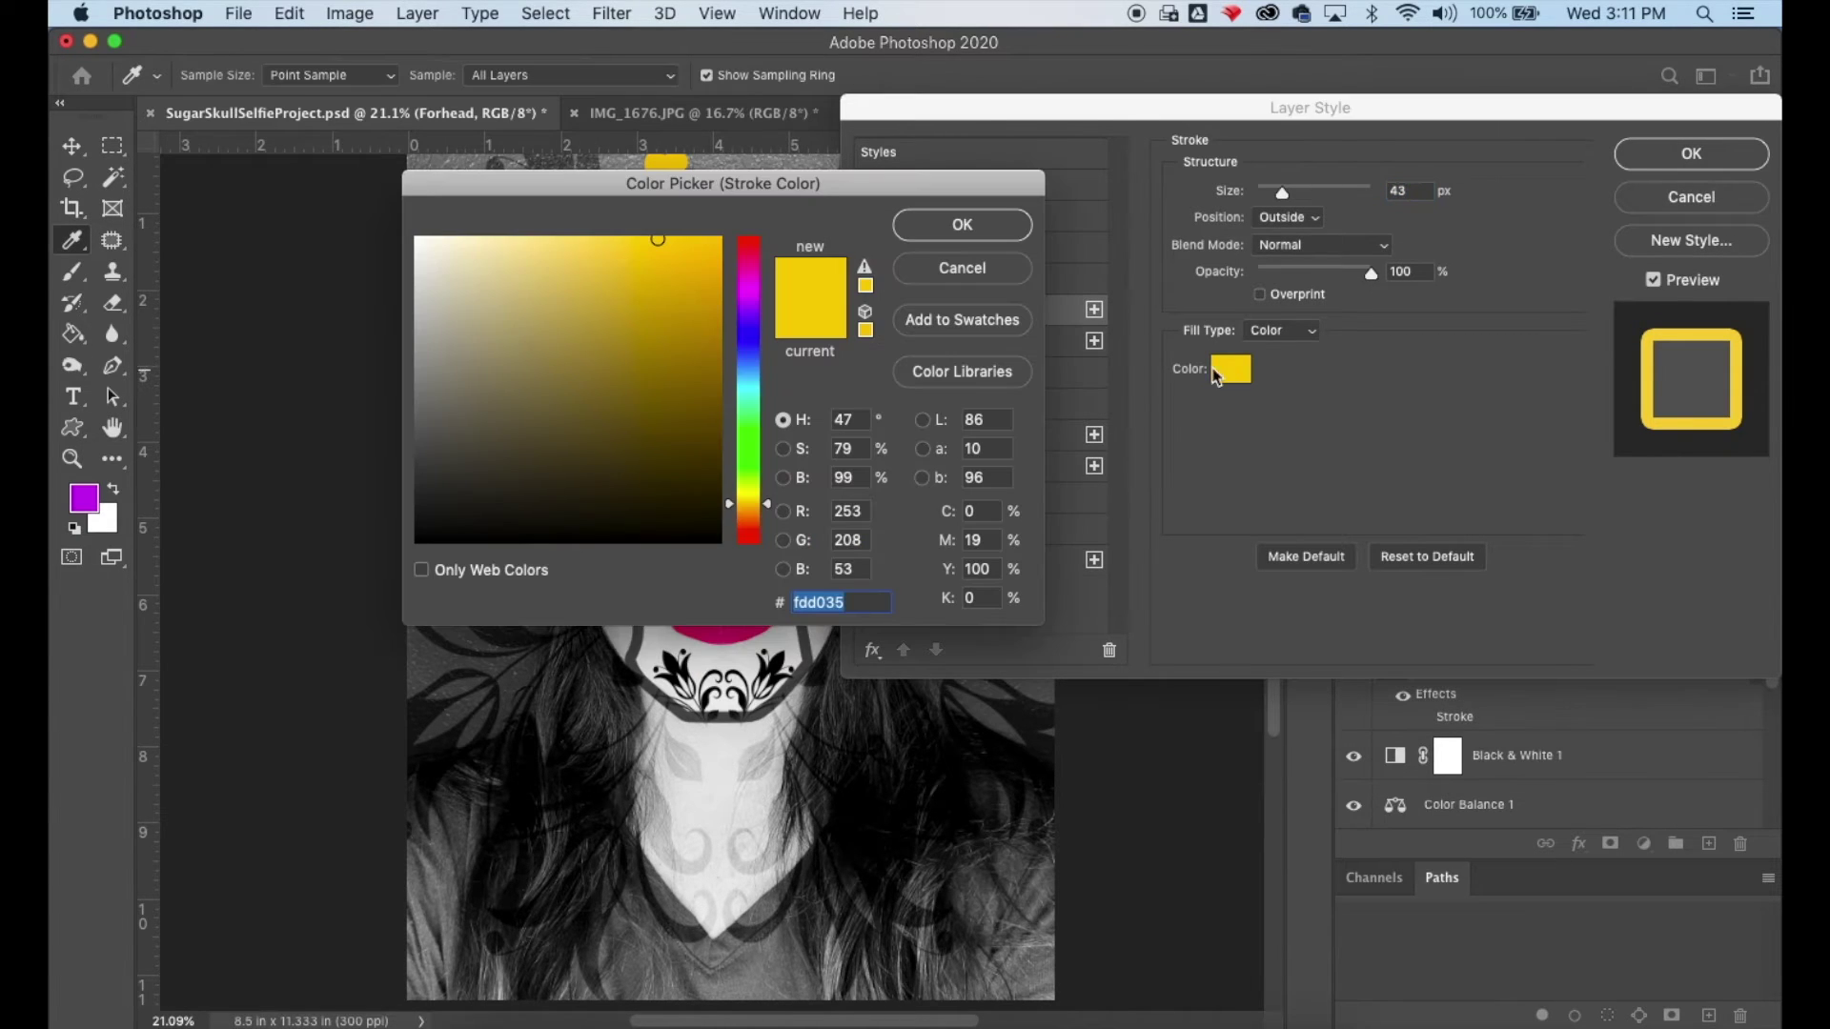
click(760, 520)
click(715, 248)
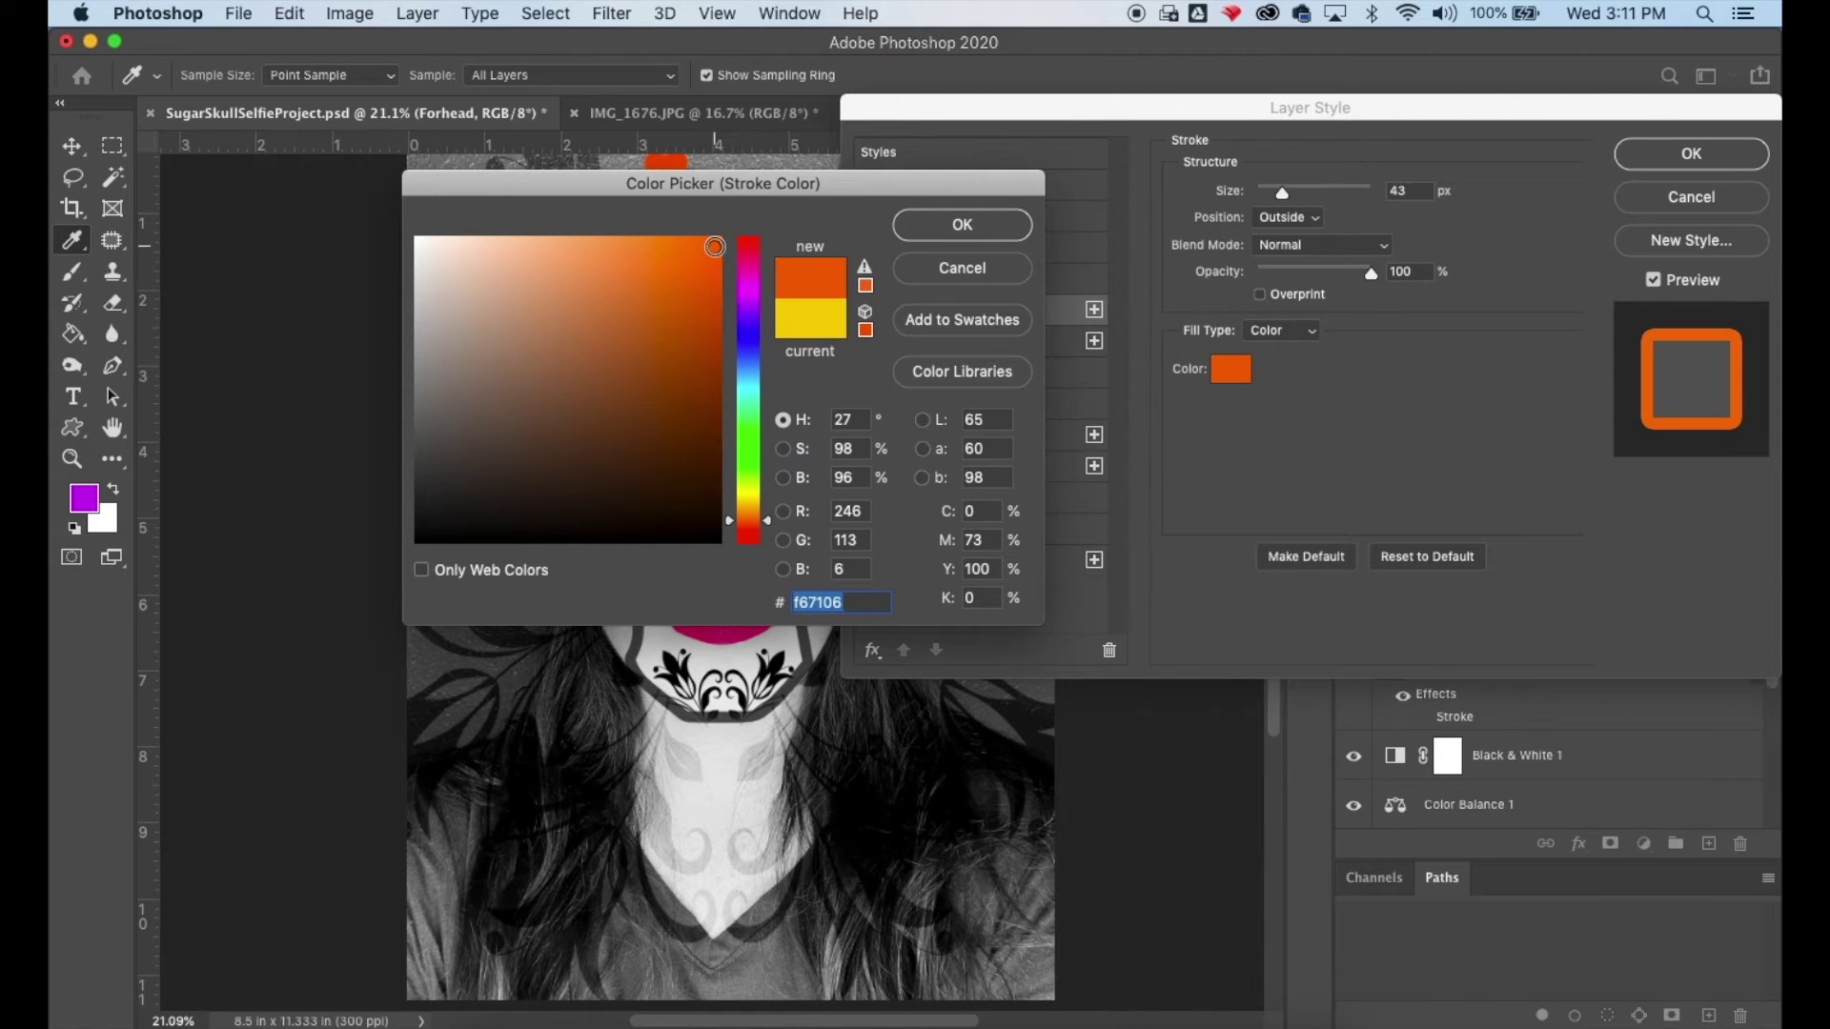
click(962, 225)
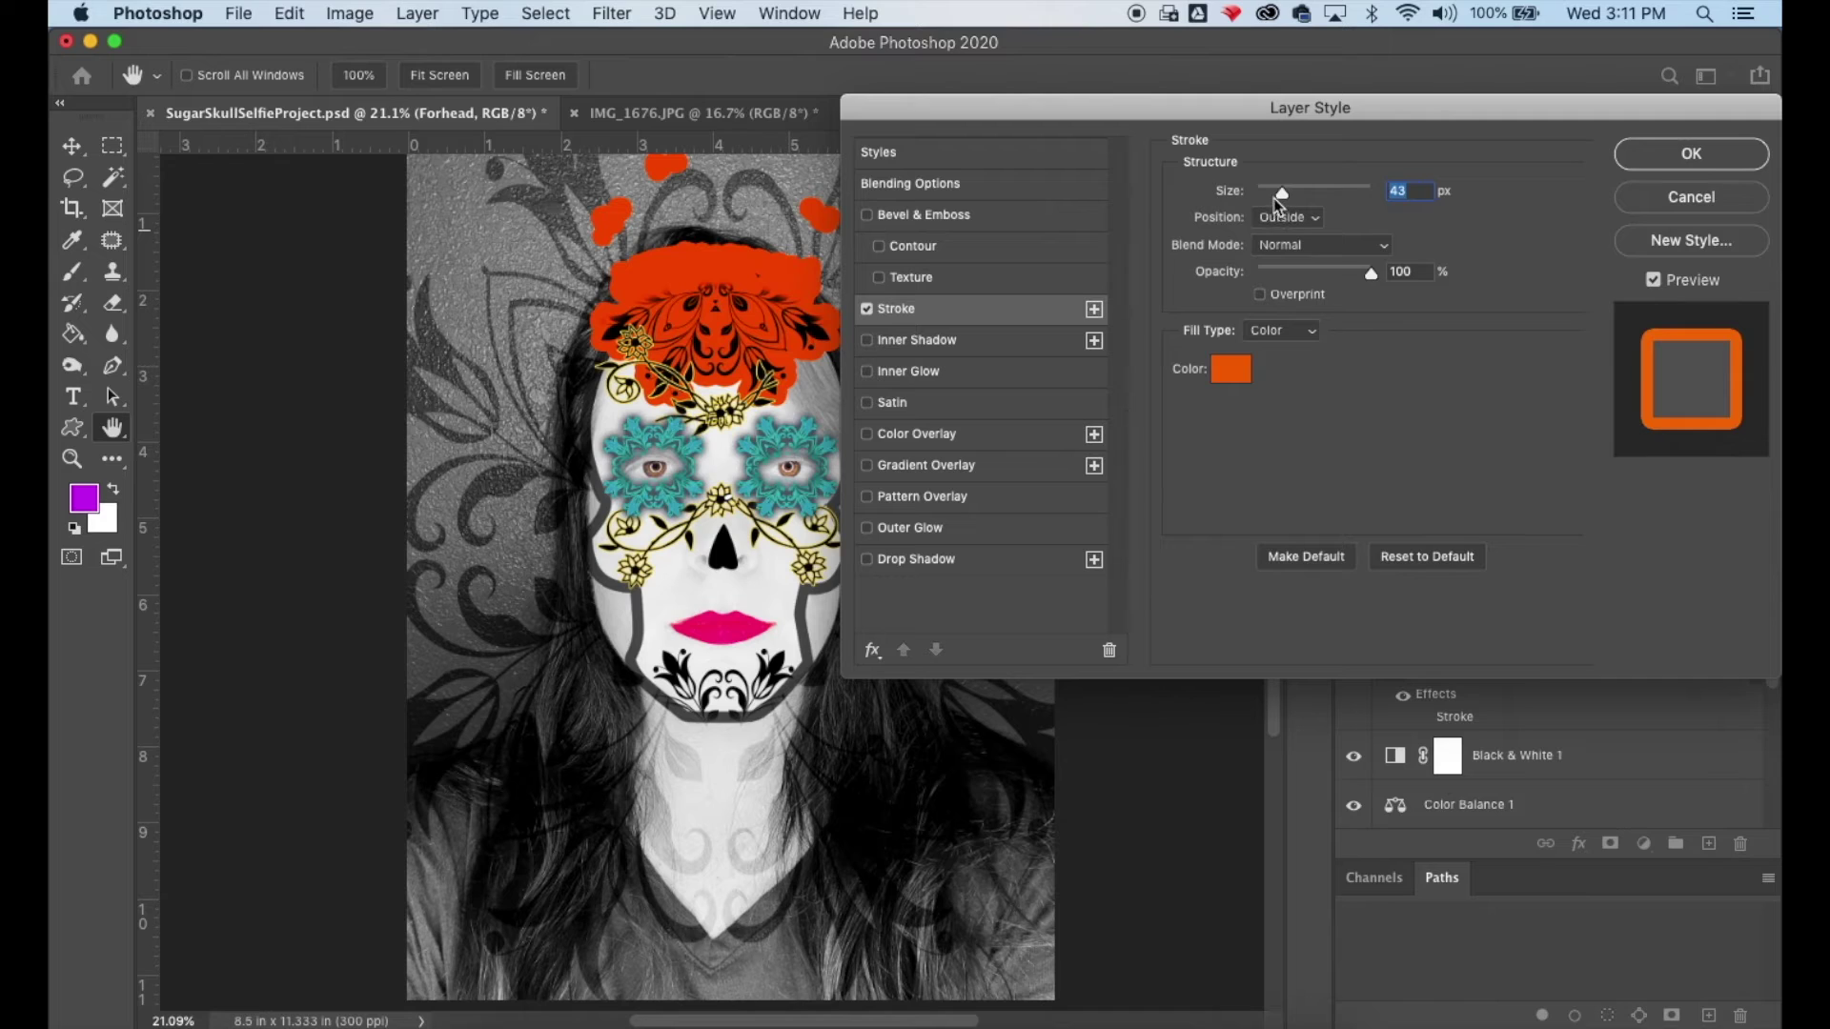
drag(1274, 203, 1268, 200)
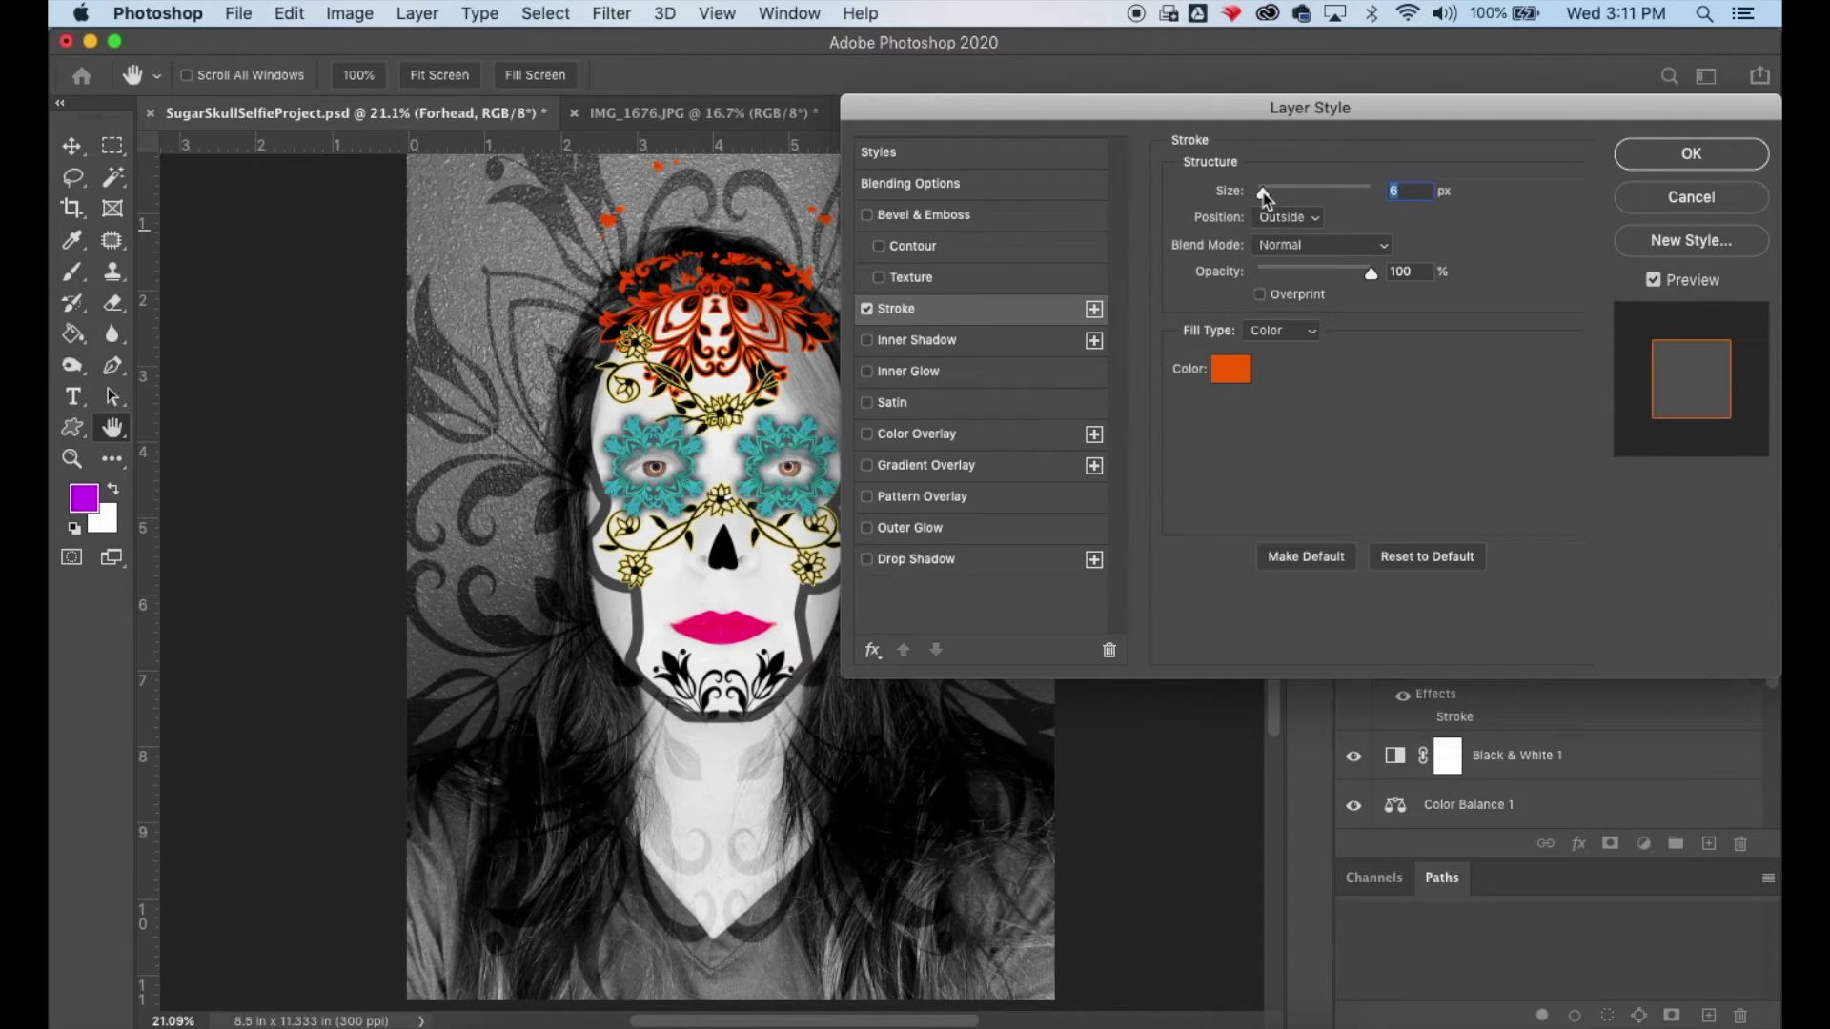
click(1635, 164)
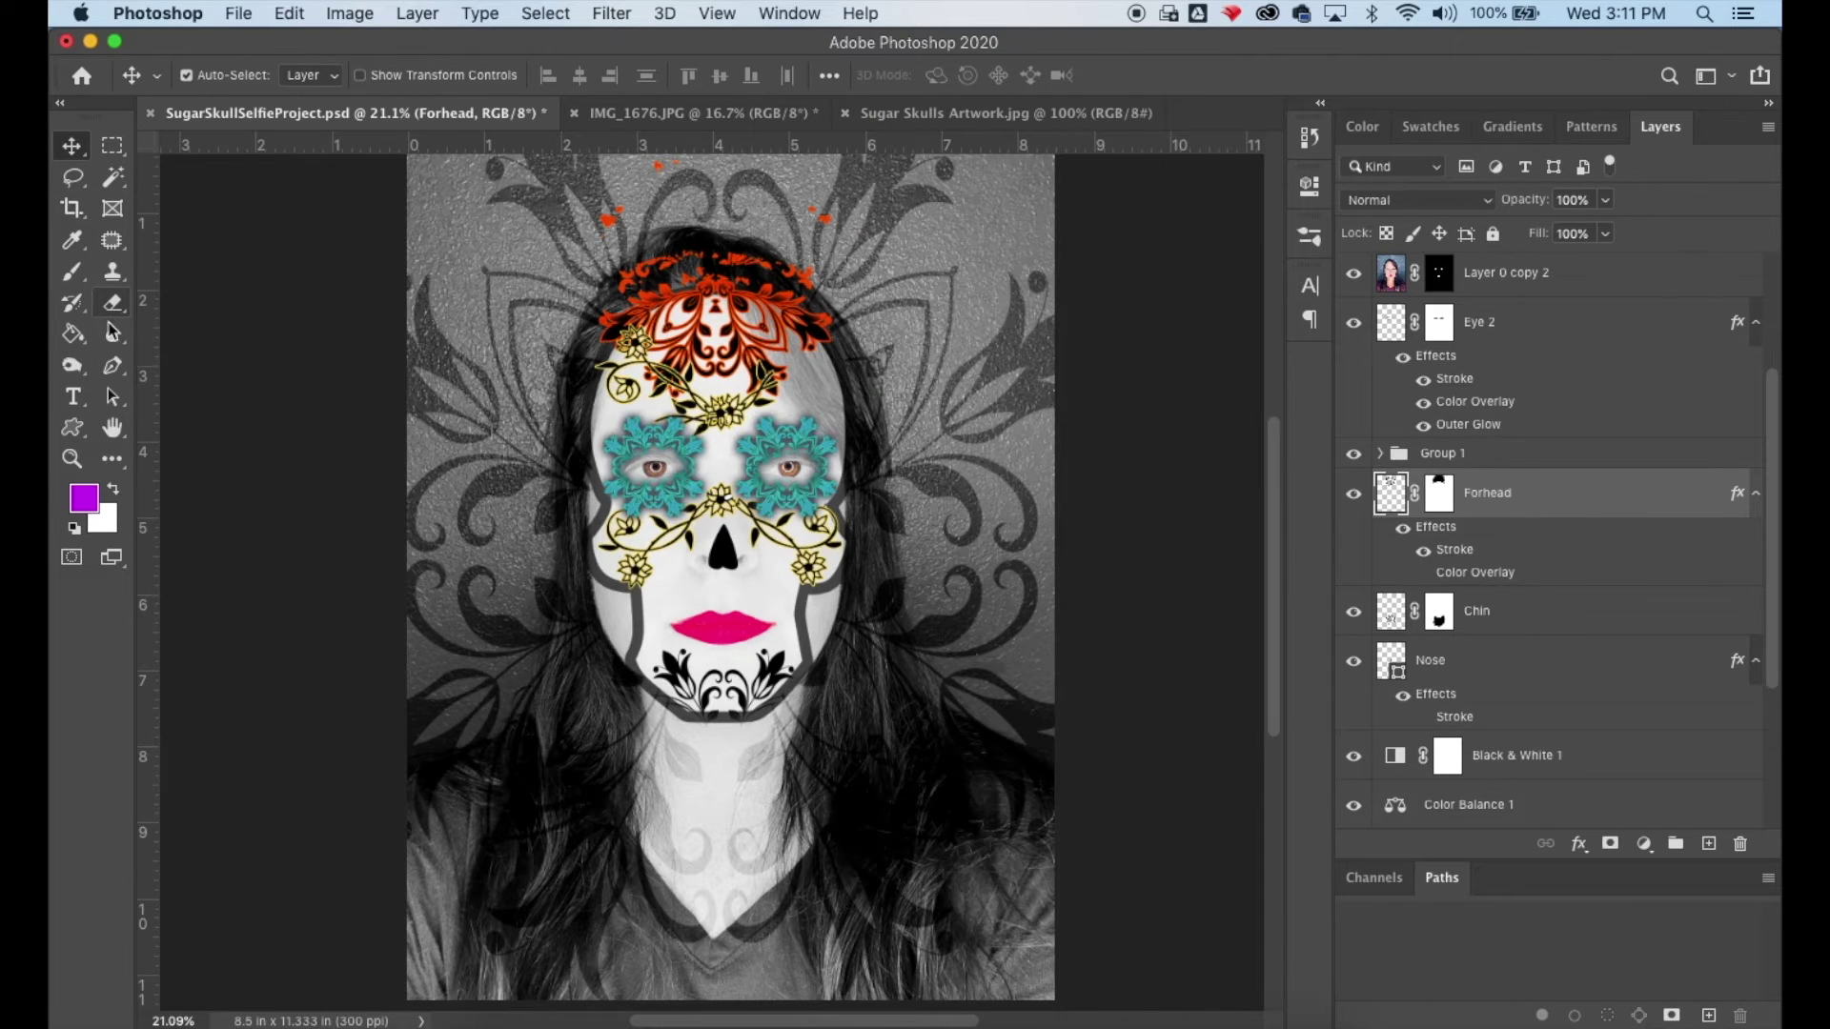
Step: Reset the foreground and background colors to default black and white and choose the Brush tool
click(74, 527)
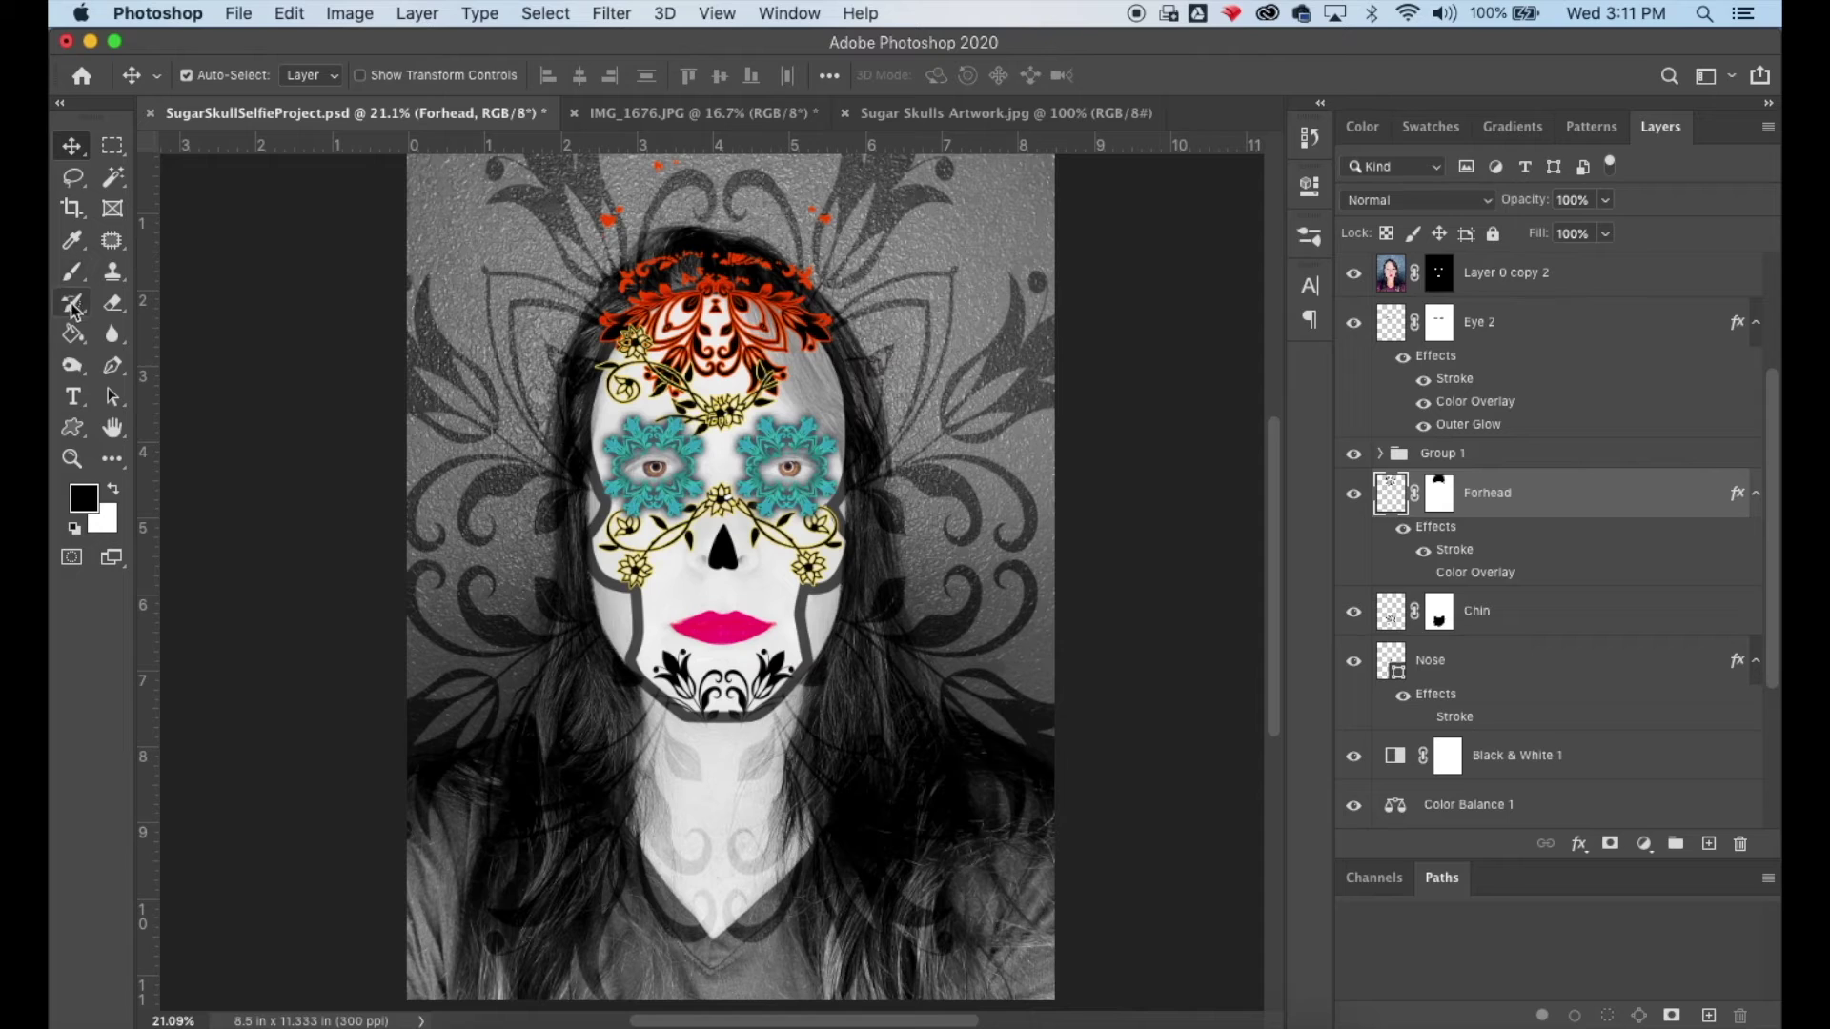
click(72, 276)
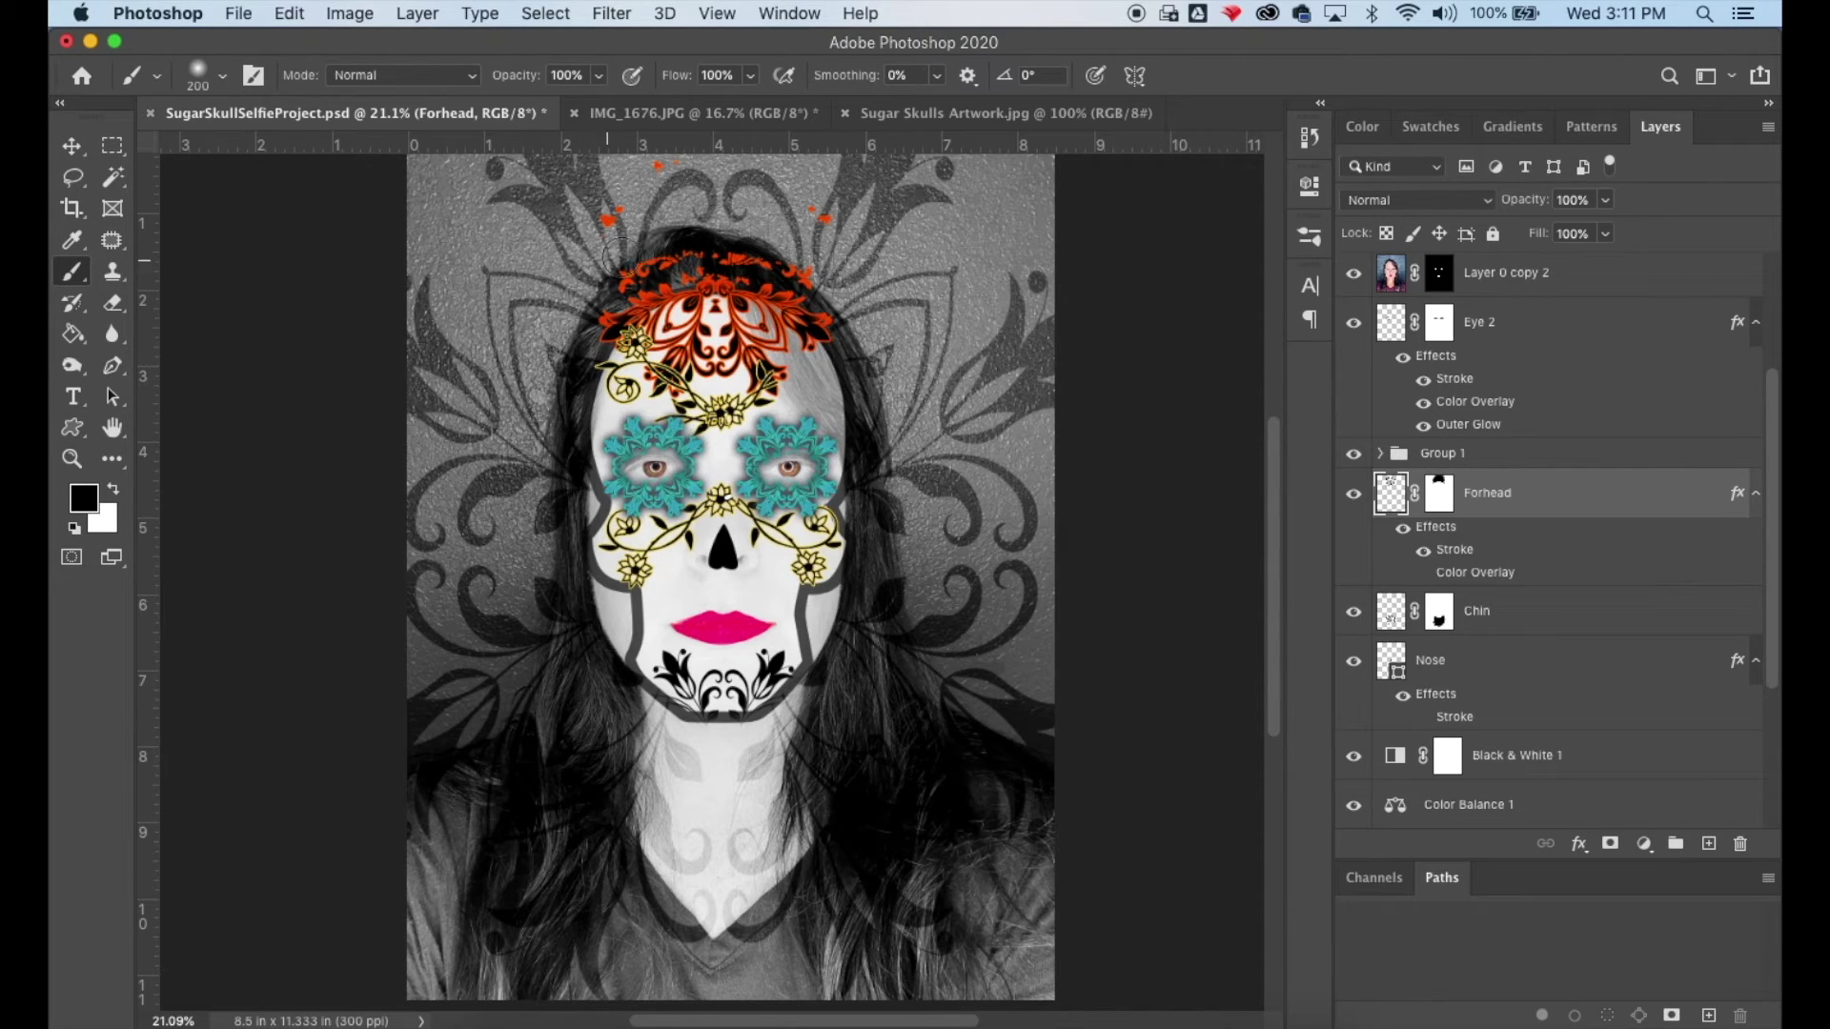
click(113, 490)
drag(615, 195, 598, 231)
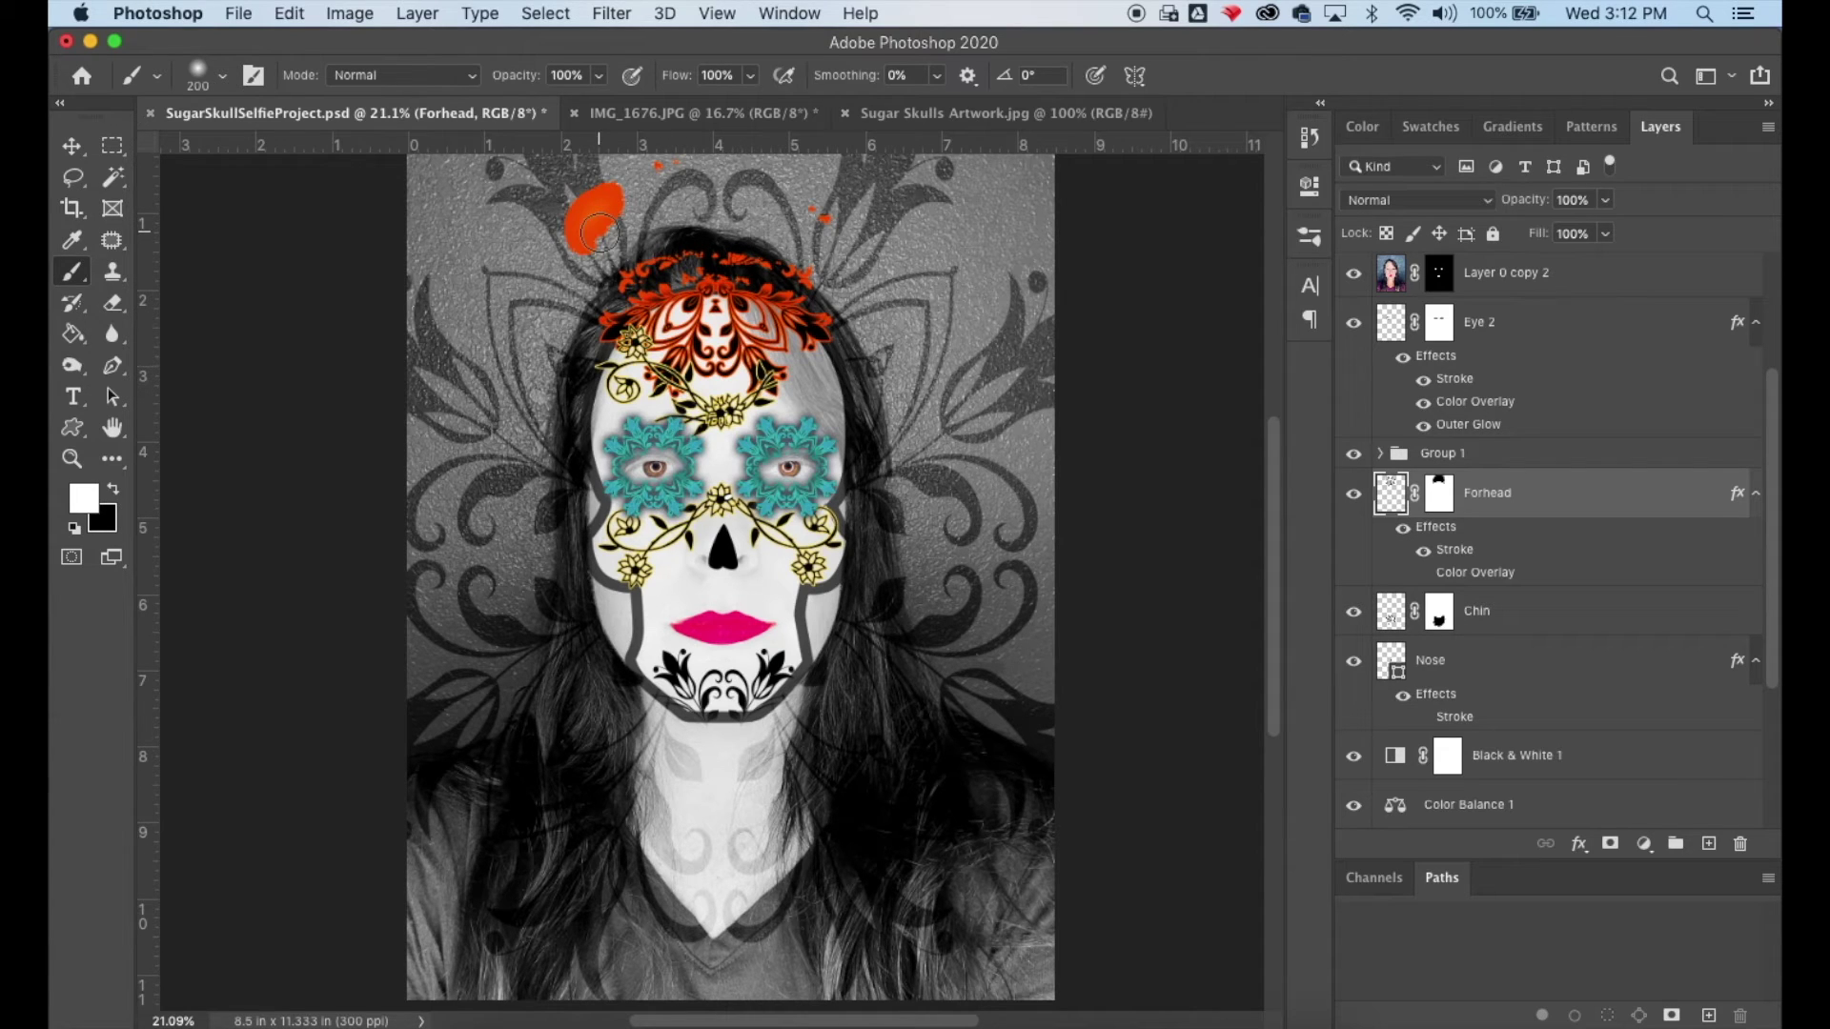
key(super+z)
click(111, 491)
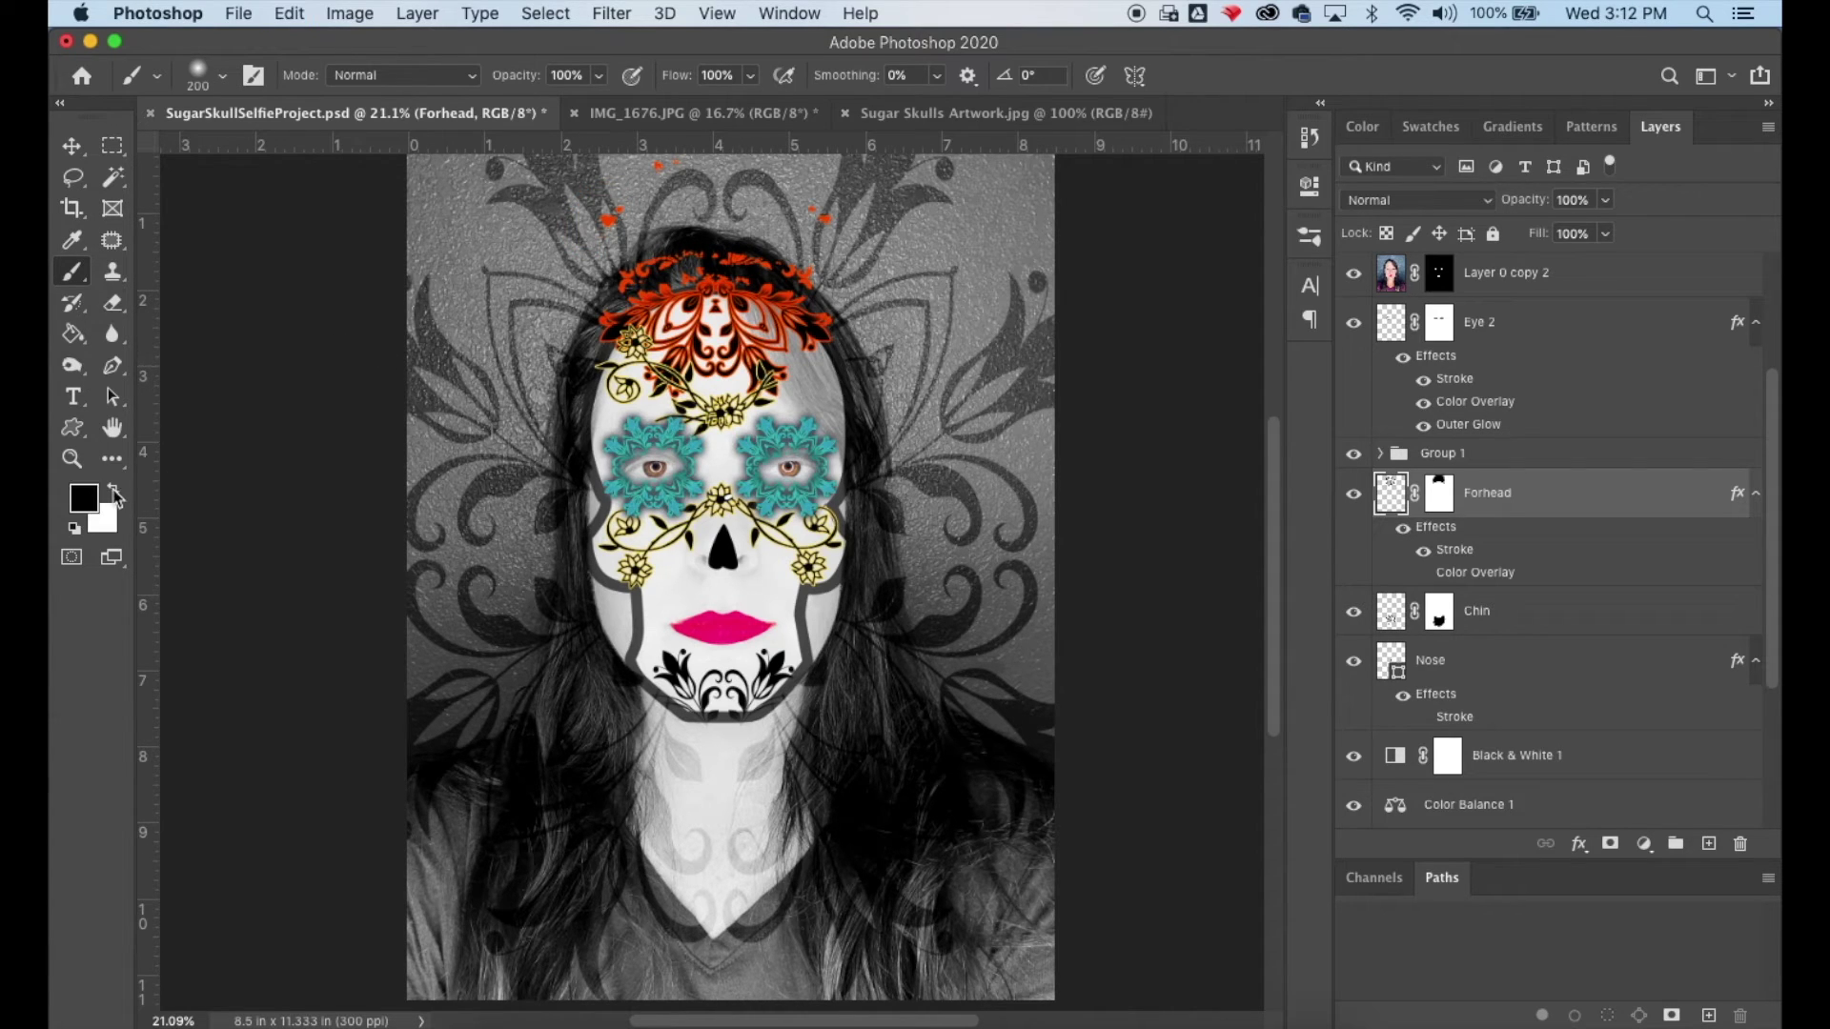
drag(586, 195, 605, 218)
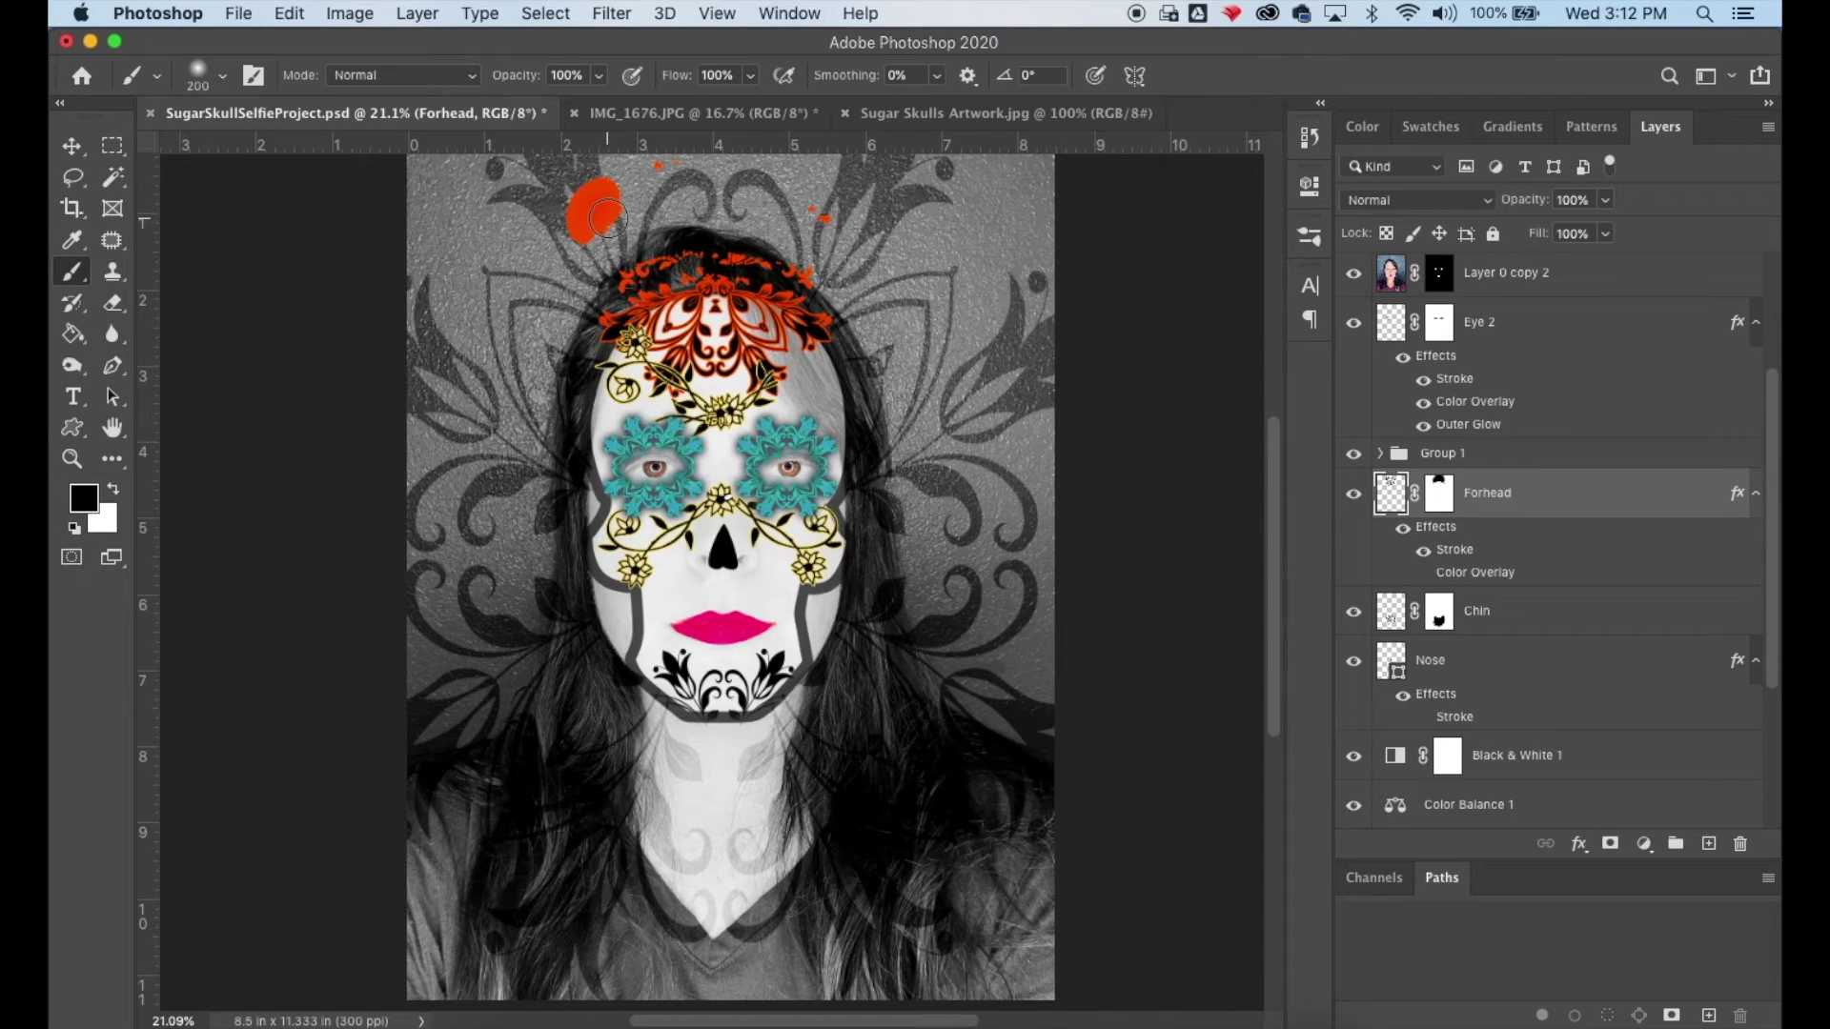
key(super+z)
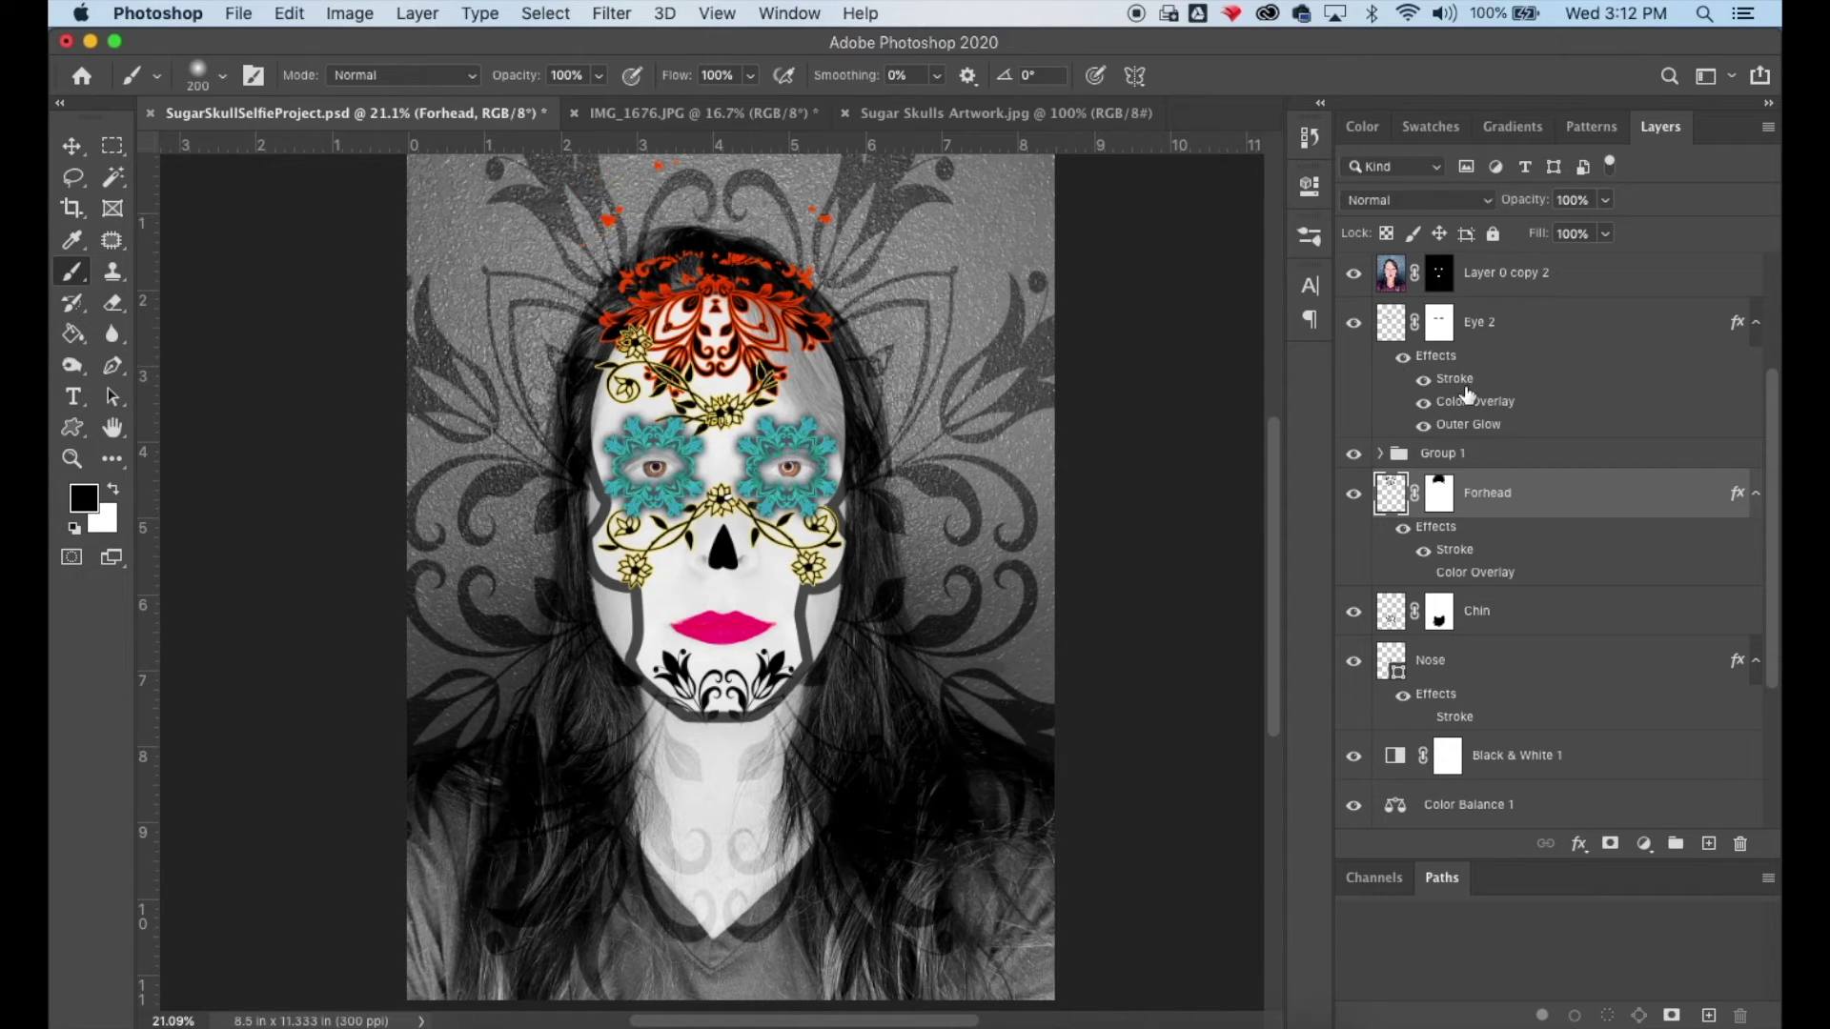
Step: Paint black on the Forhead layer mask to hide the stray orange-stroked fragments above the hairline
click(1440, 493)
drag(672, 238, 627, 225)
key(super+z)
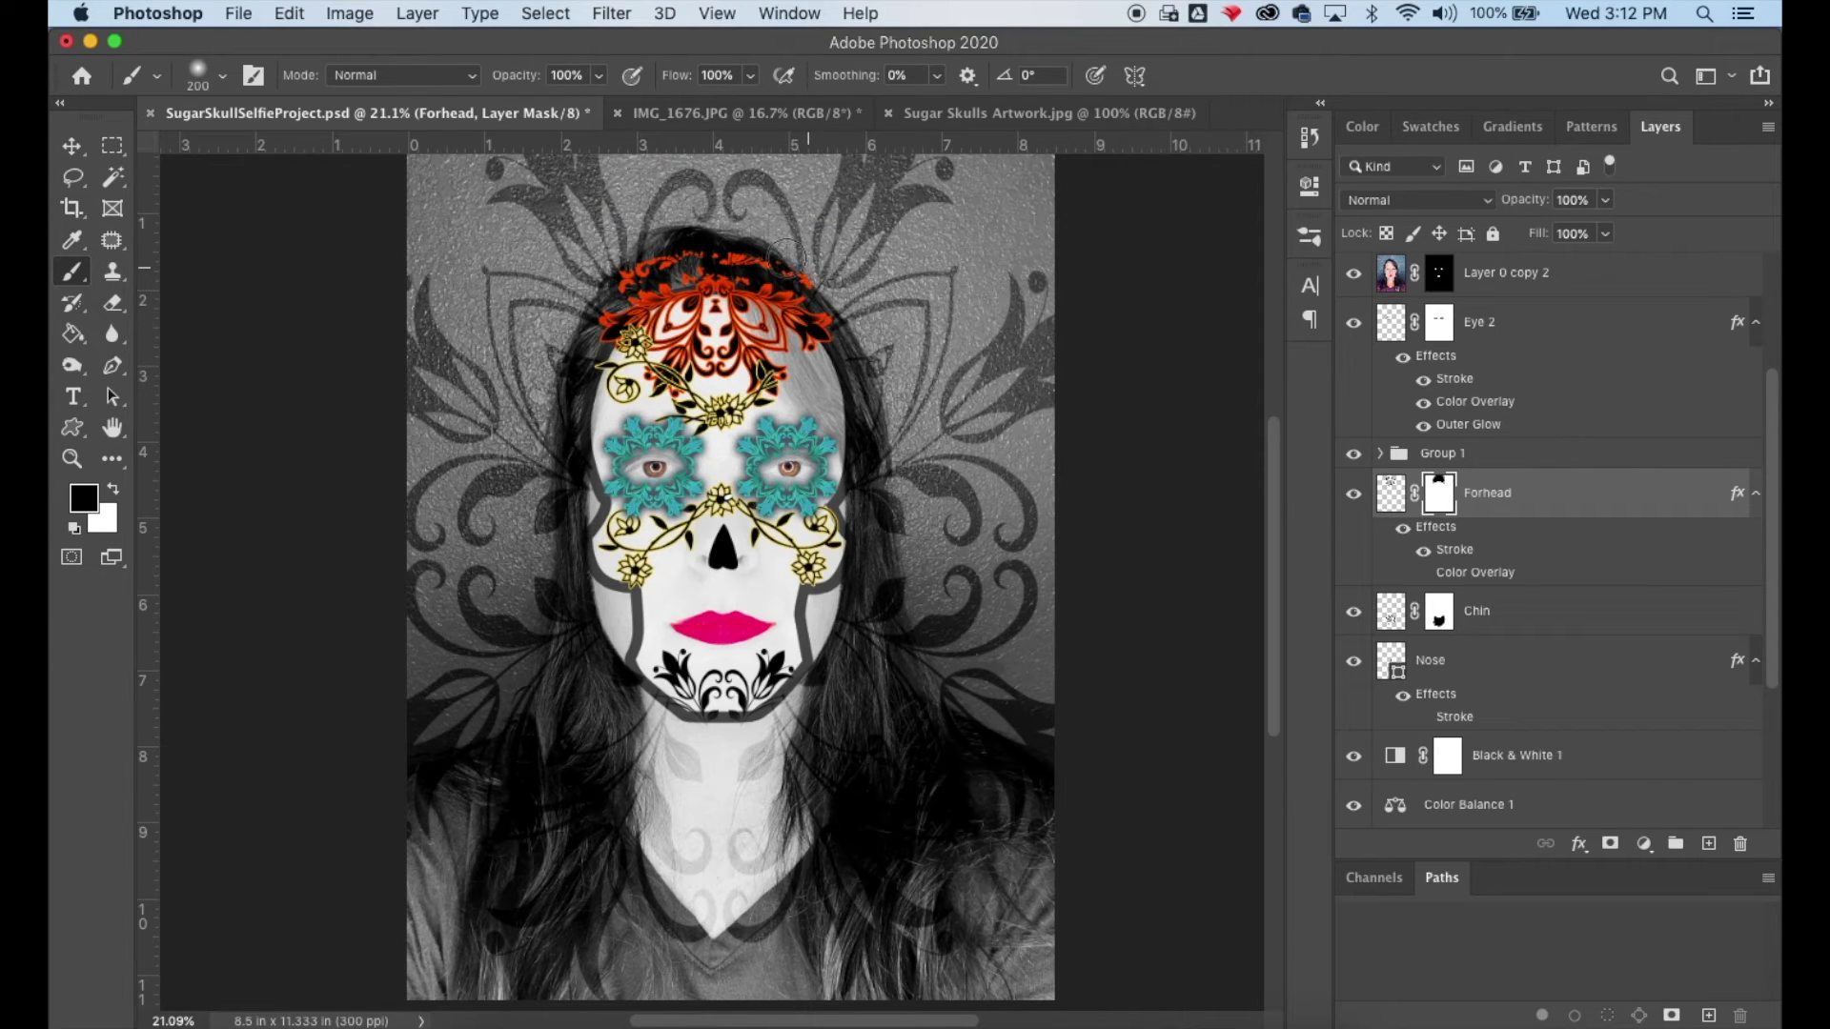
mouse_move(701, 245)
mouse_down()
mouse_move(608, 271)
mouse_move(688, 260)
mouse_up()
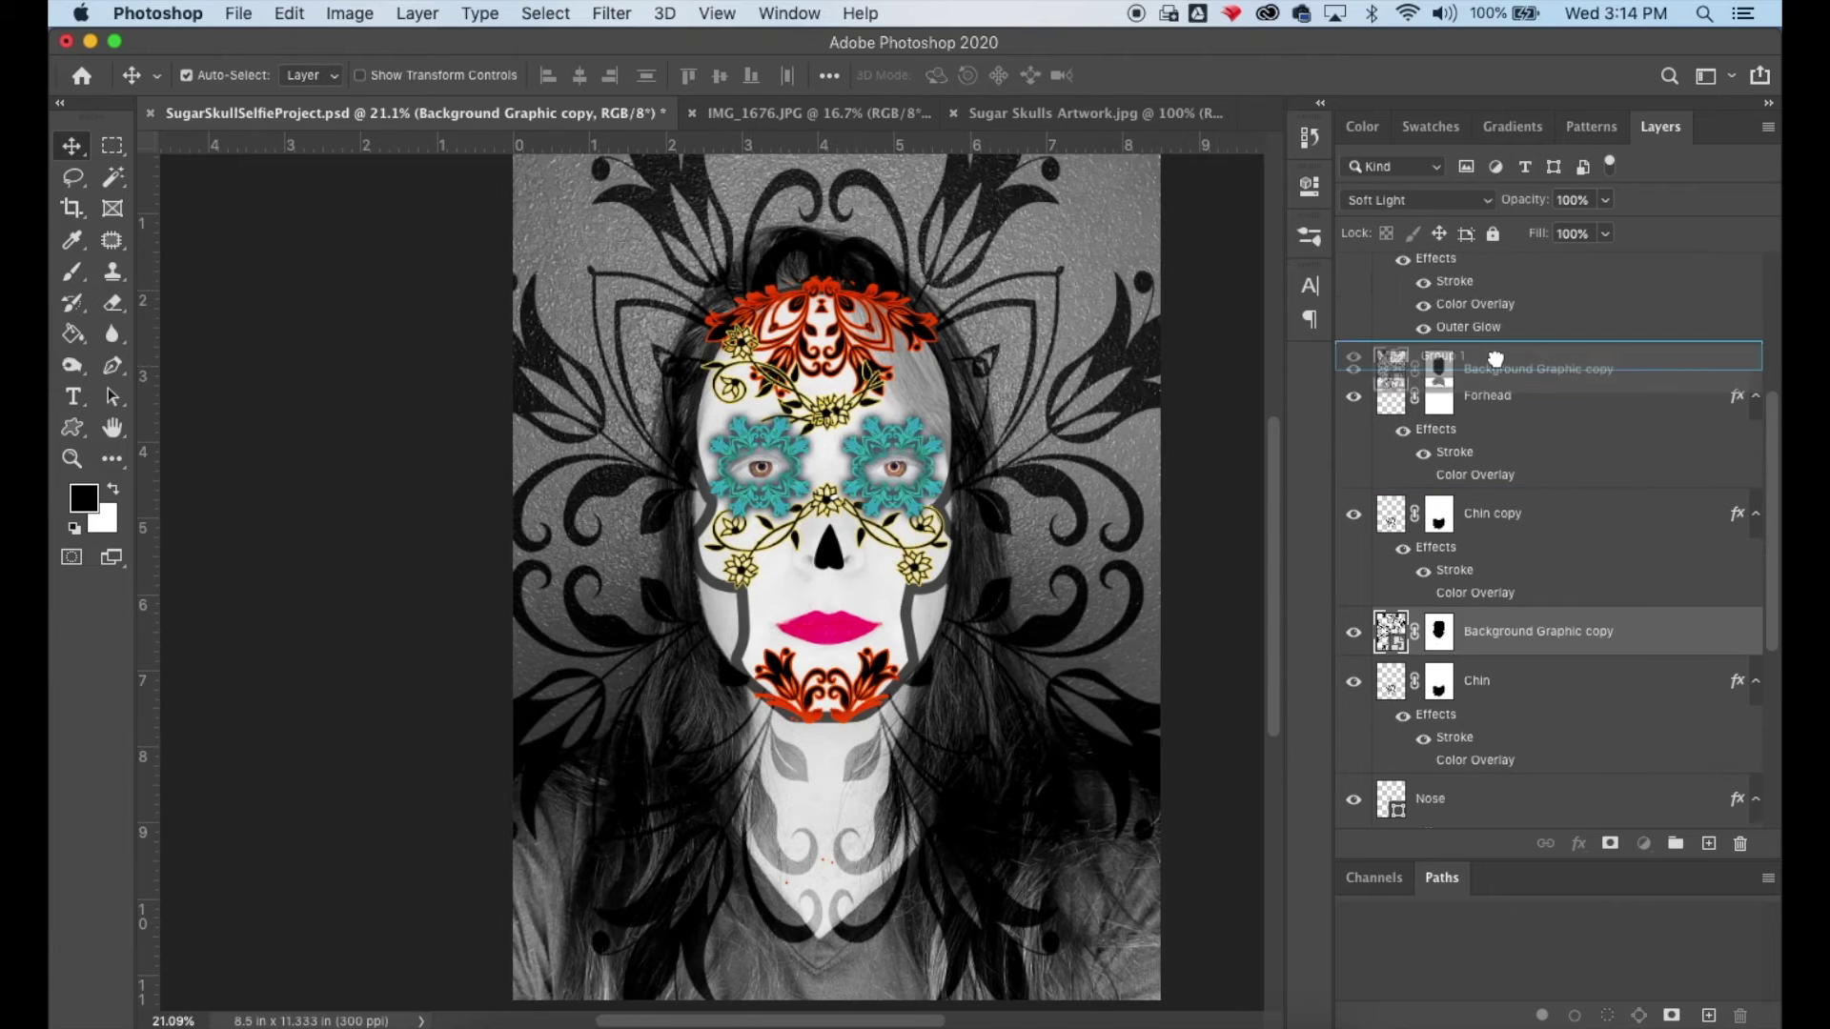
Step: Move the Background Graphic copy layer to the top of the layer stack and delete its layer mask
drag(1495, 367, 1496, 345)
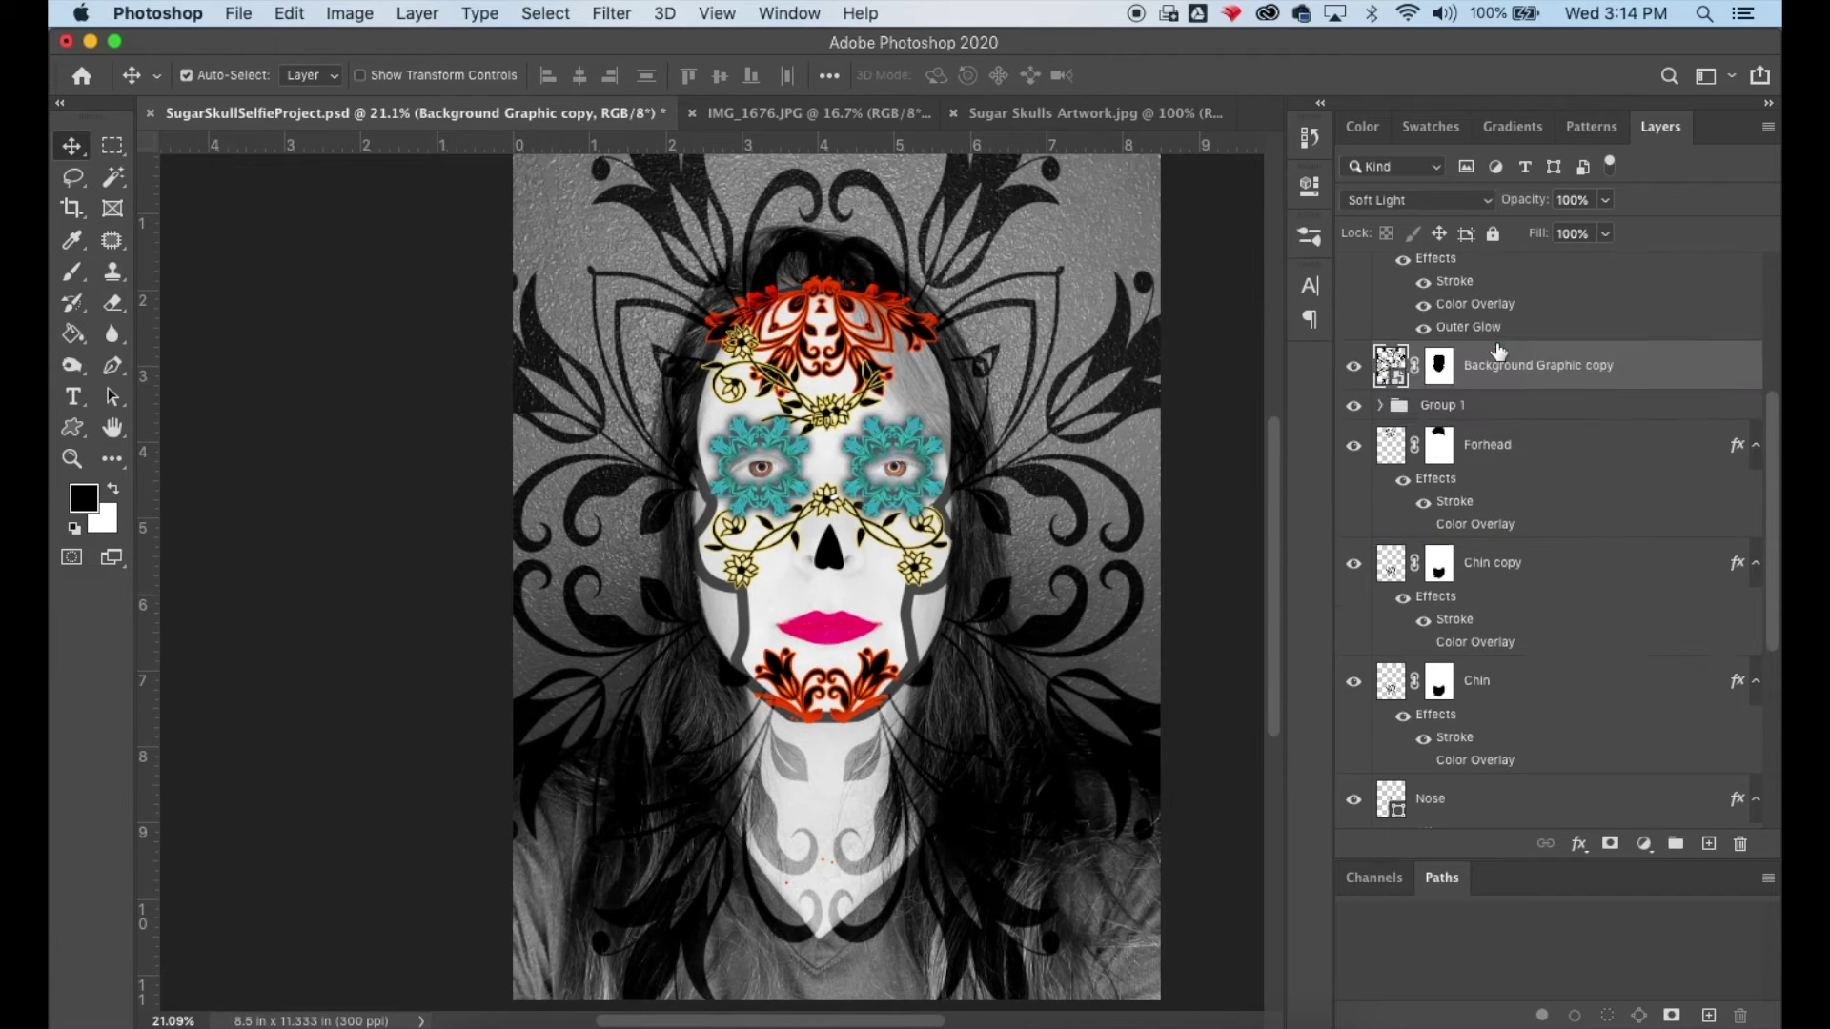
scroll(1495, 354, up, 6)
drag(1492, 664, 1746, 858)
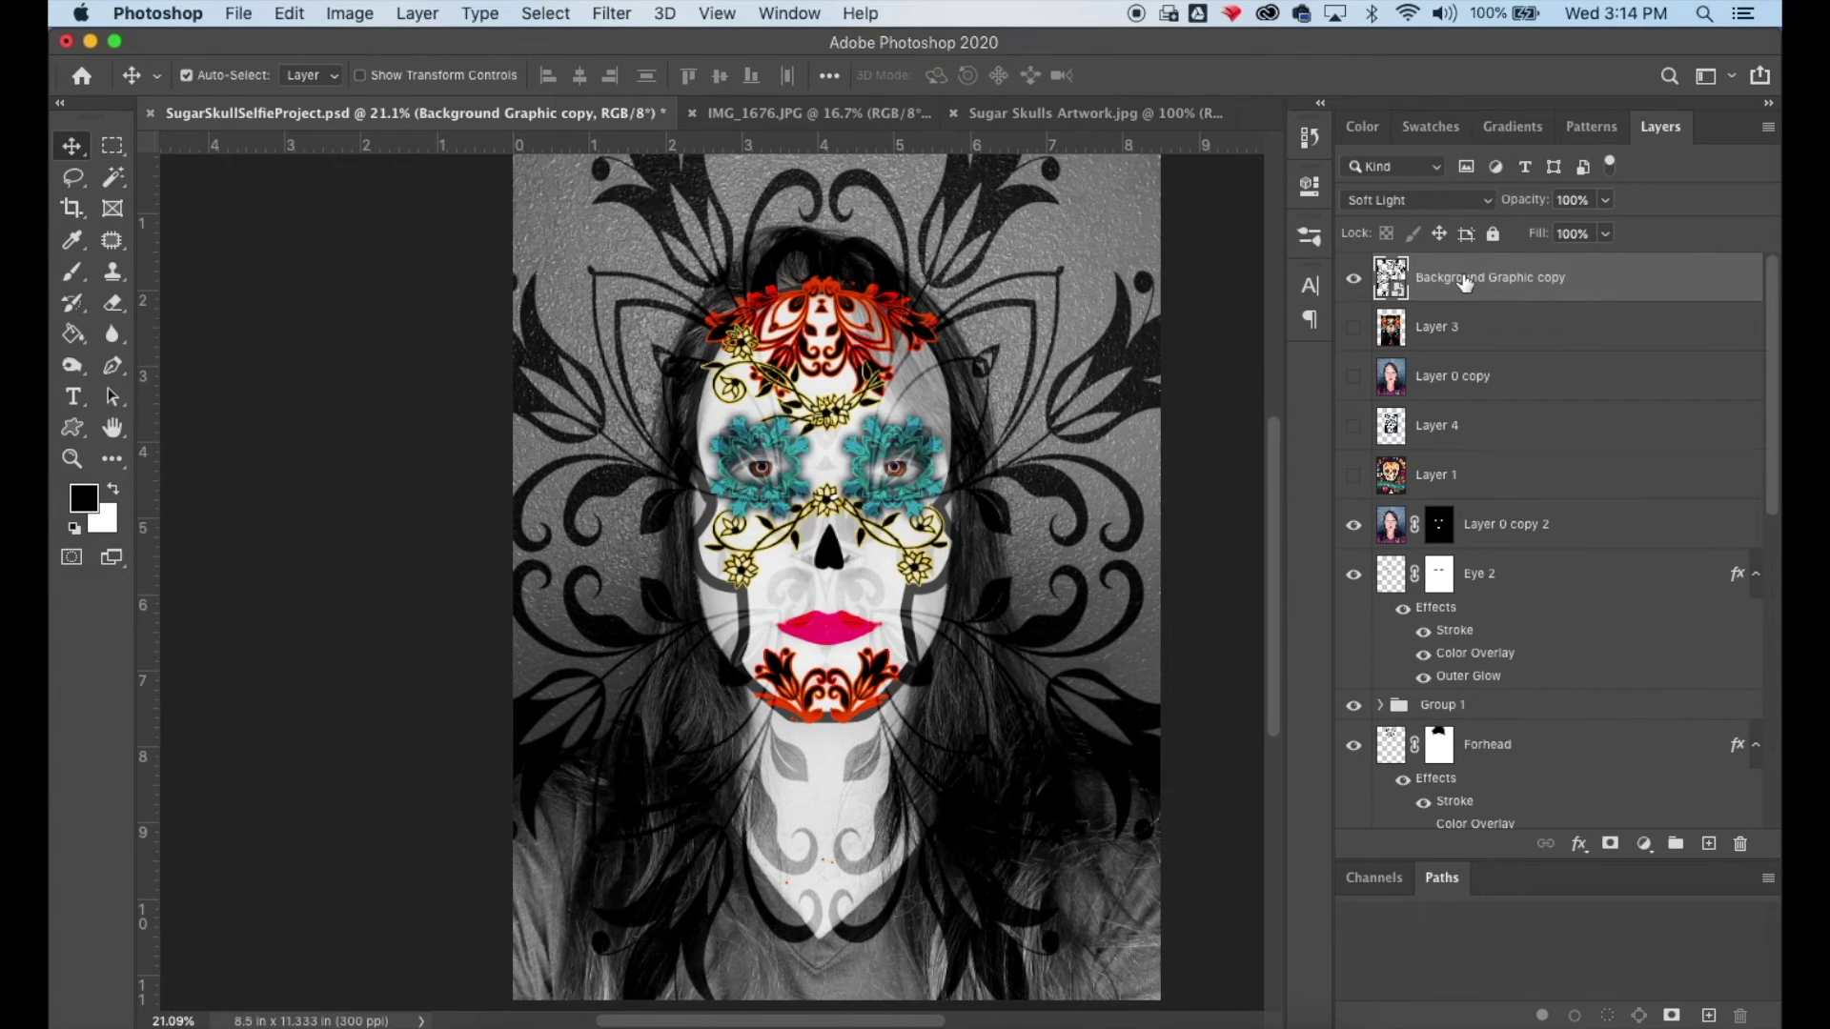
Step: Set the Background Graphic copy layer's blend mode to Normal and apply an orange Color Overlay at 100% opacity
click(1490, 201)
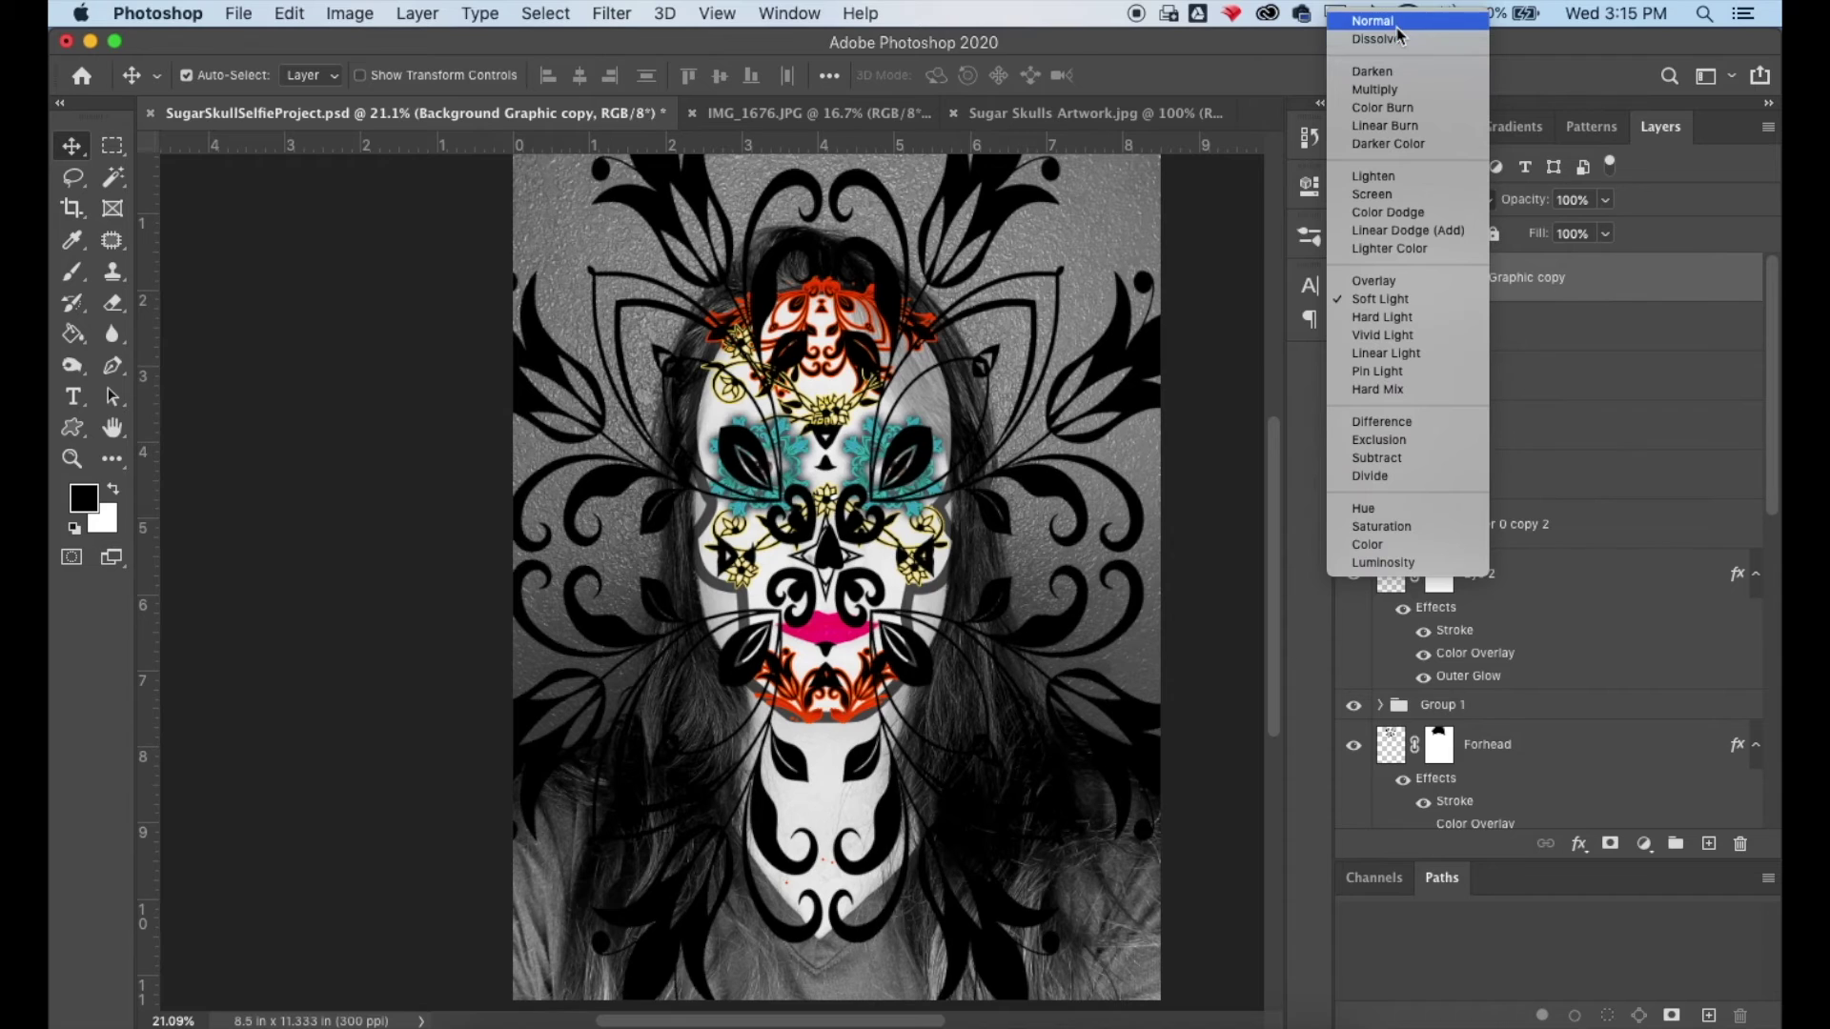
click(1397, 23)
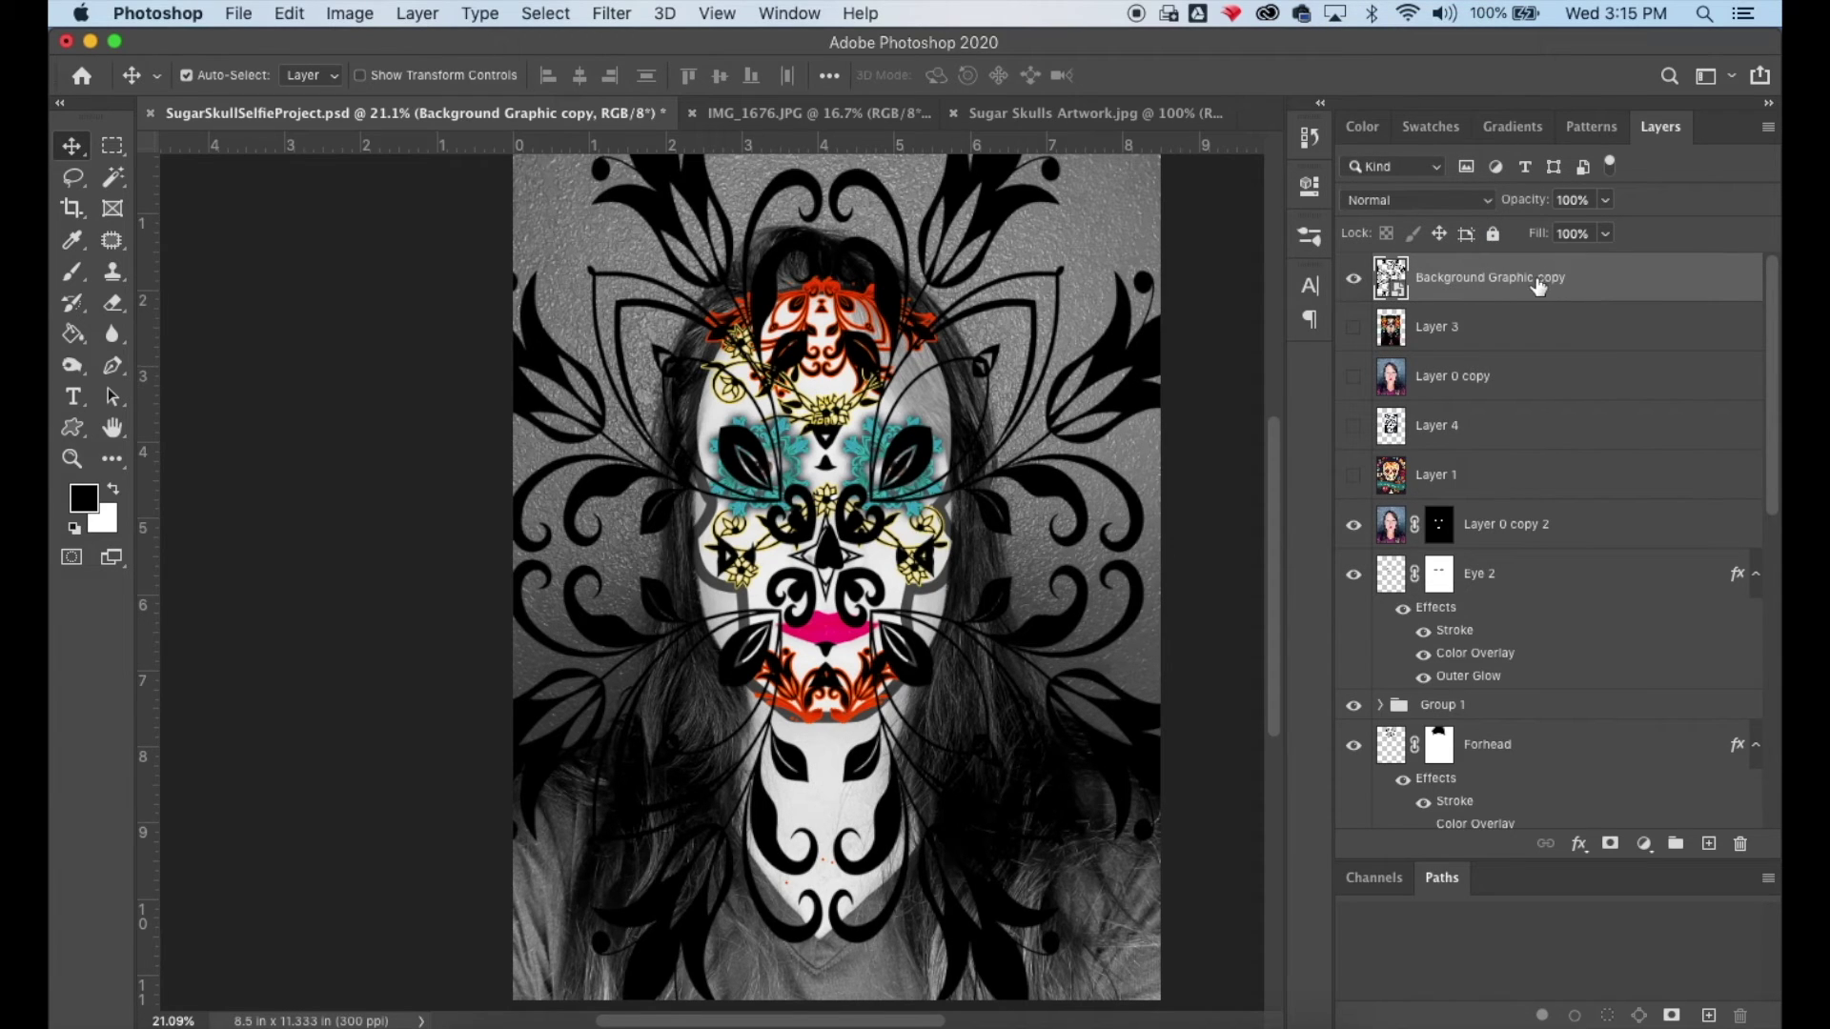
double_click(1597, 286)
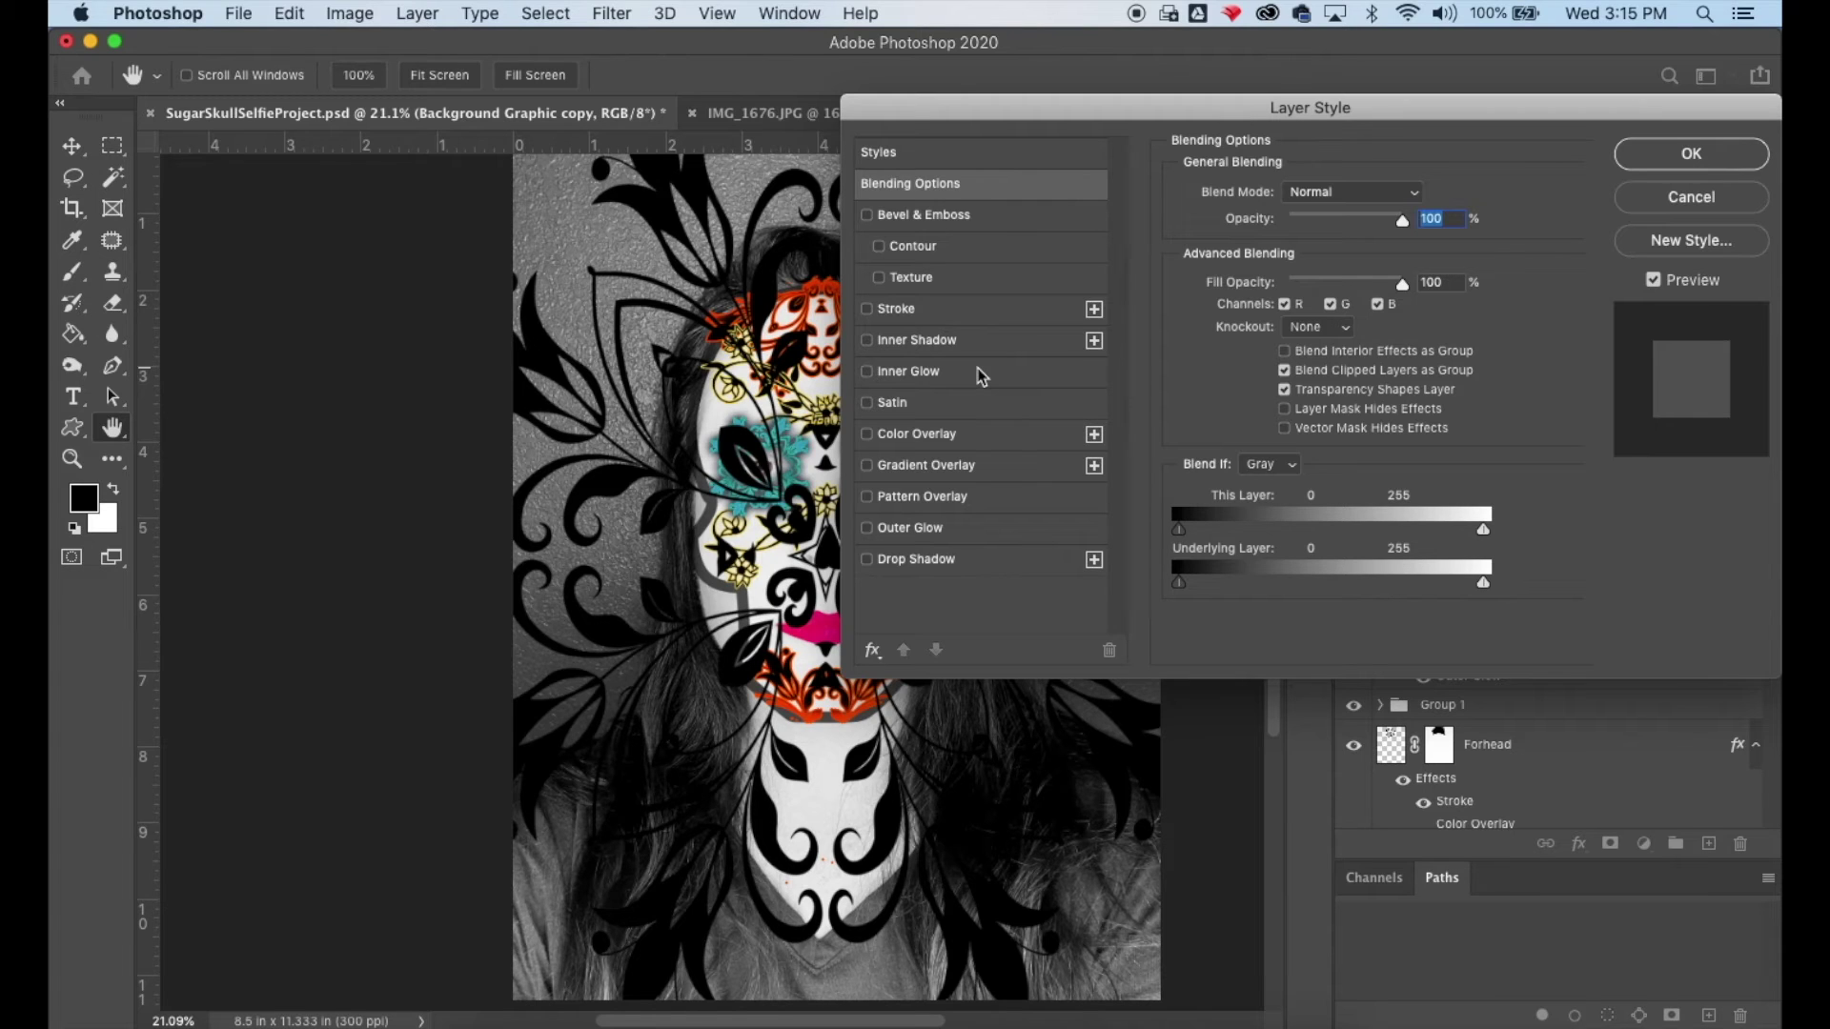
click(930, 436)
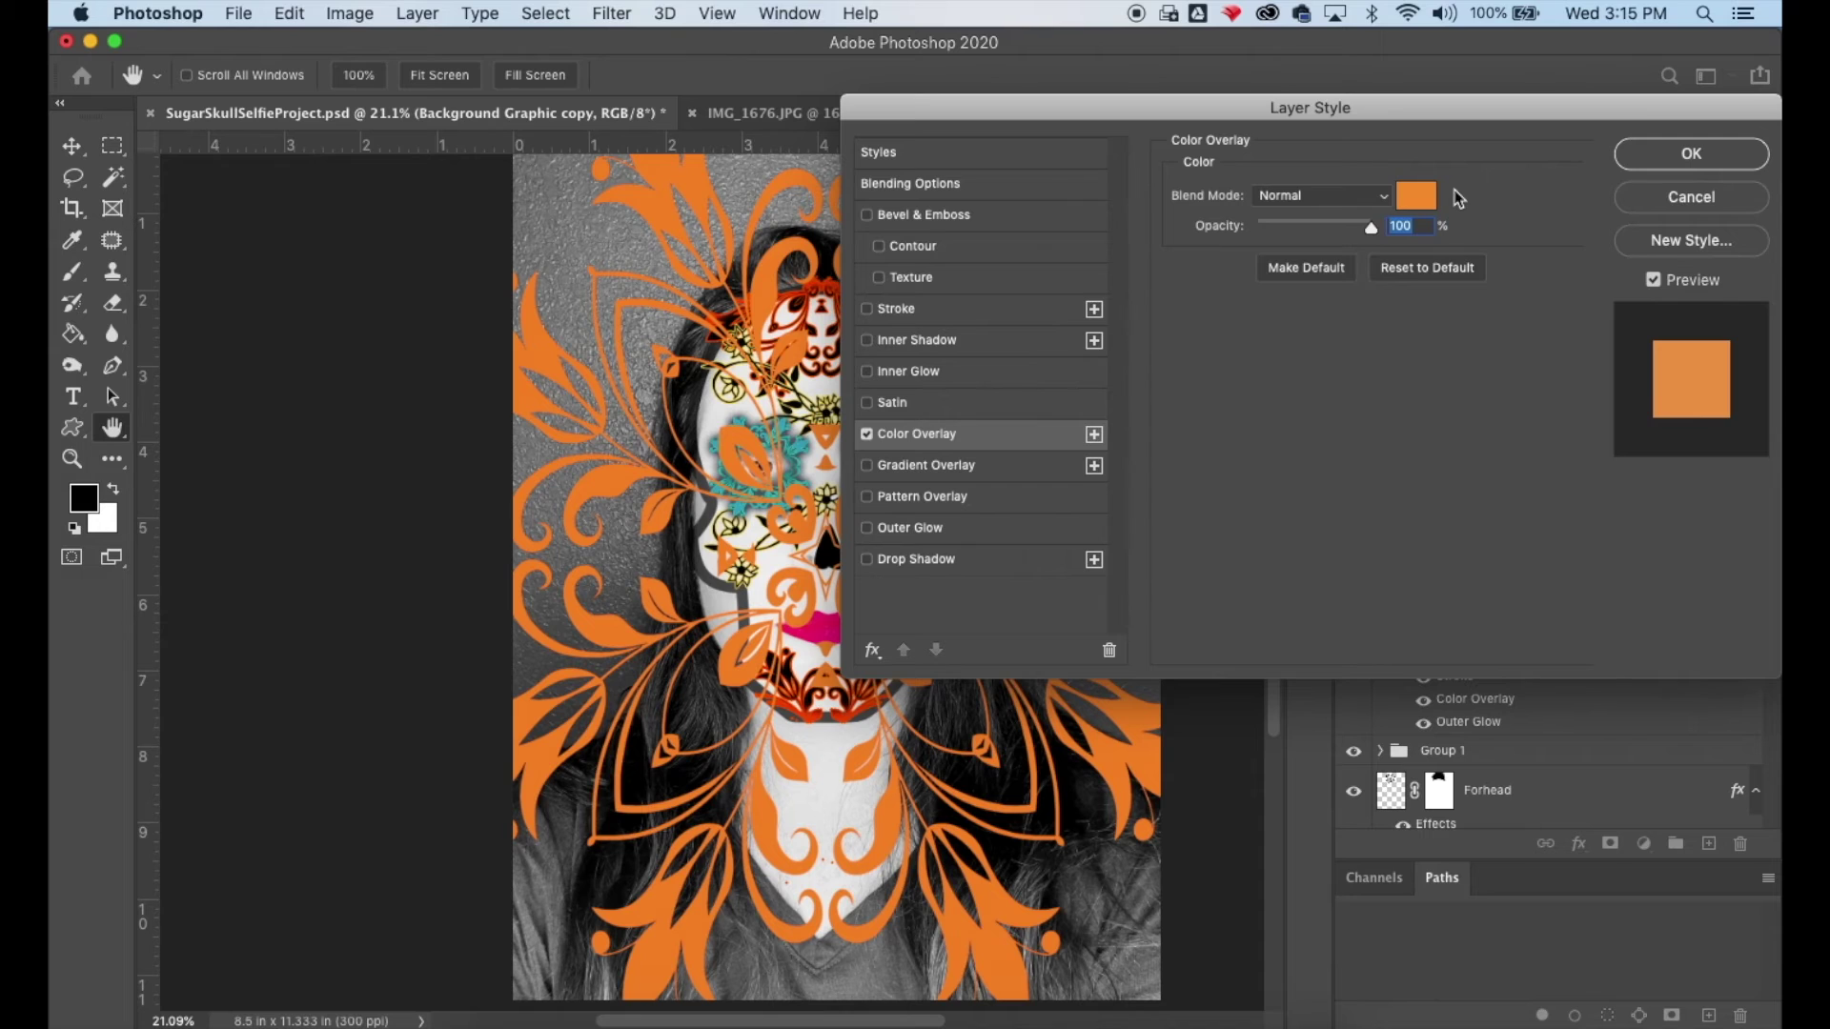
click(1694, 162)
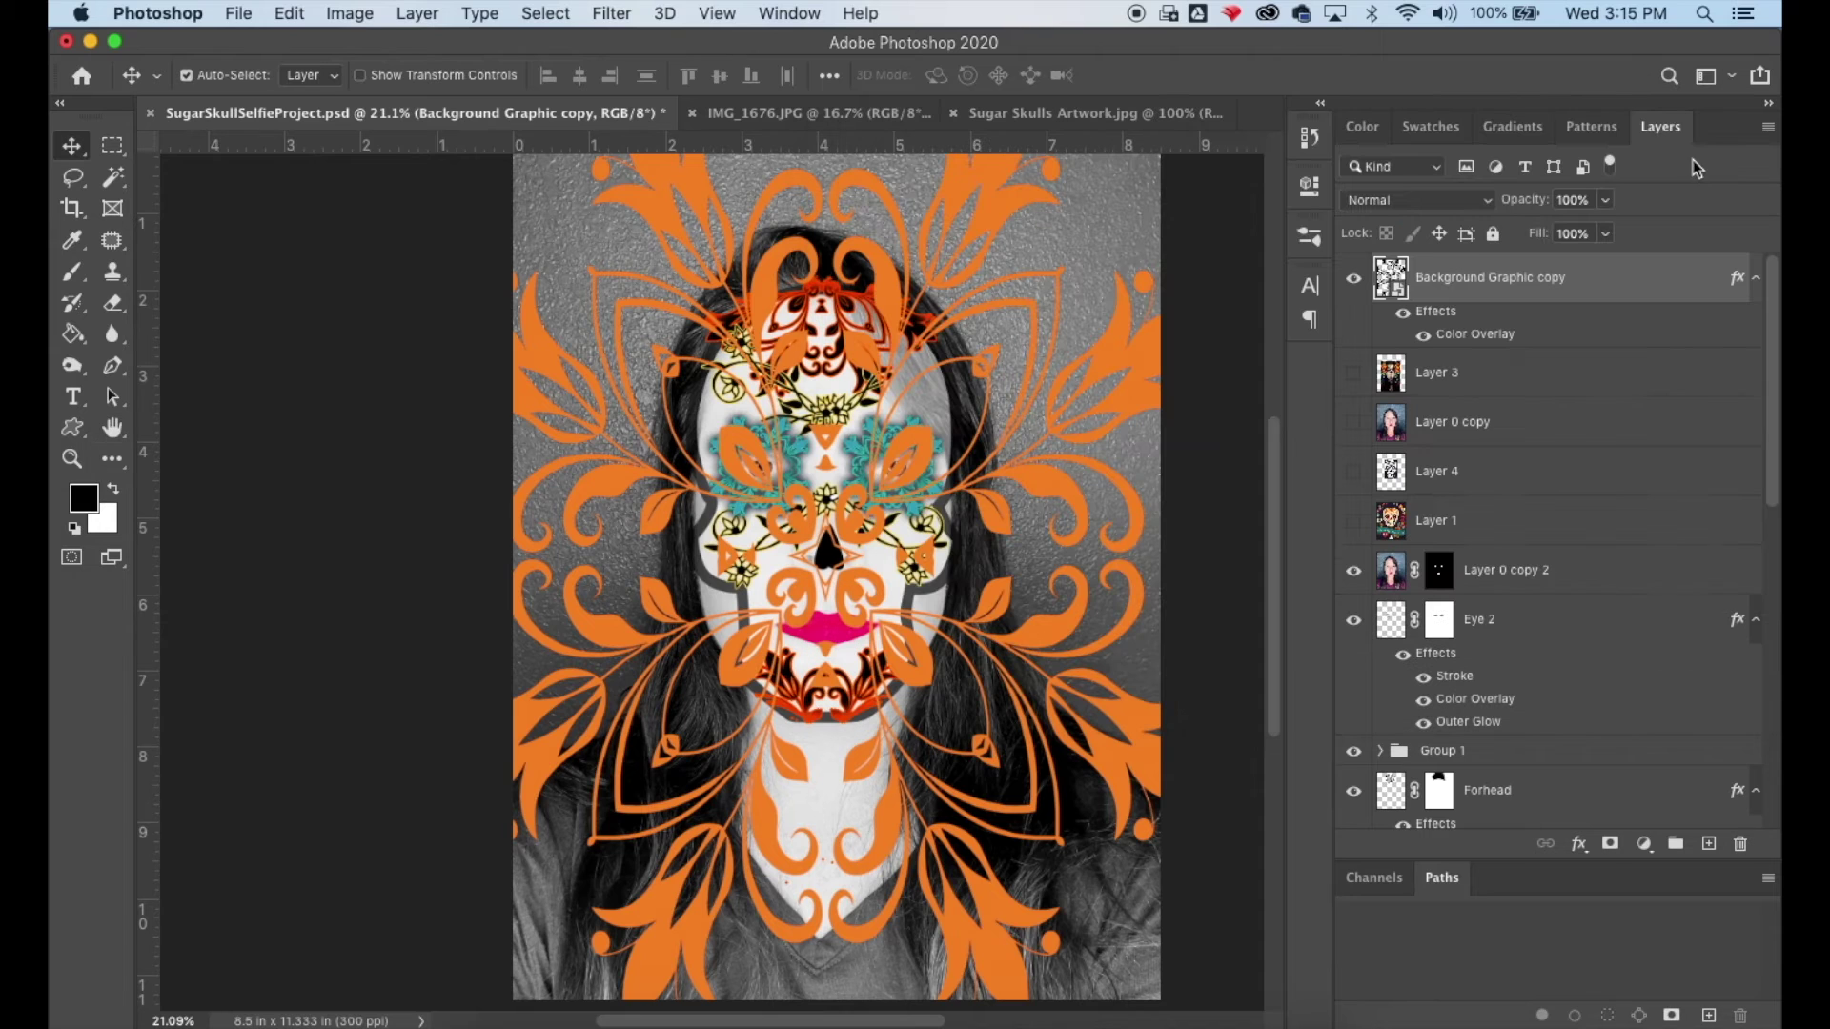
Step: Free-transform the Background Graphic copy to about 47% width and 50% height, nearly upright, and position it over the neck and chest
click(289, 14)
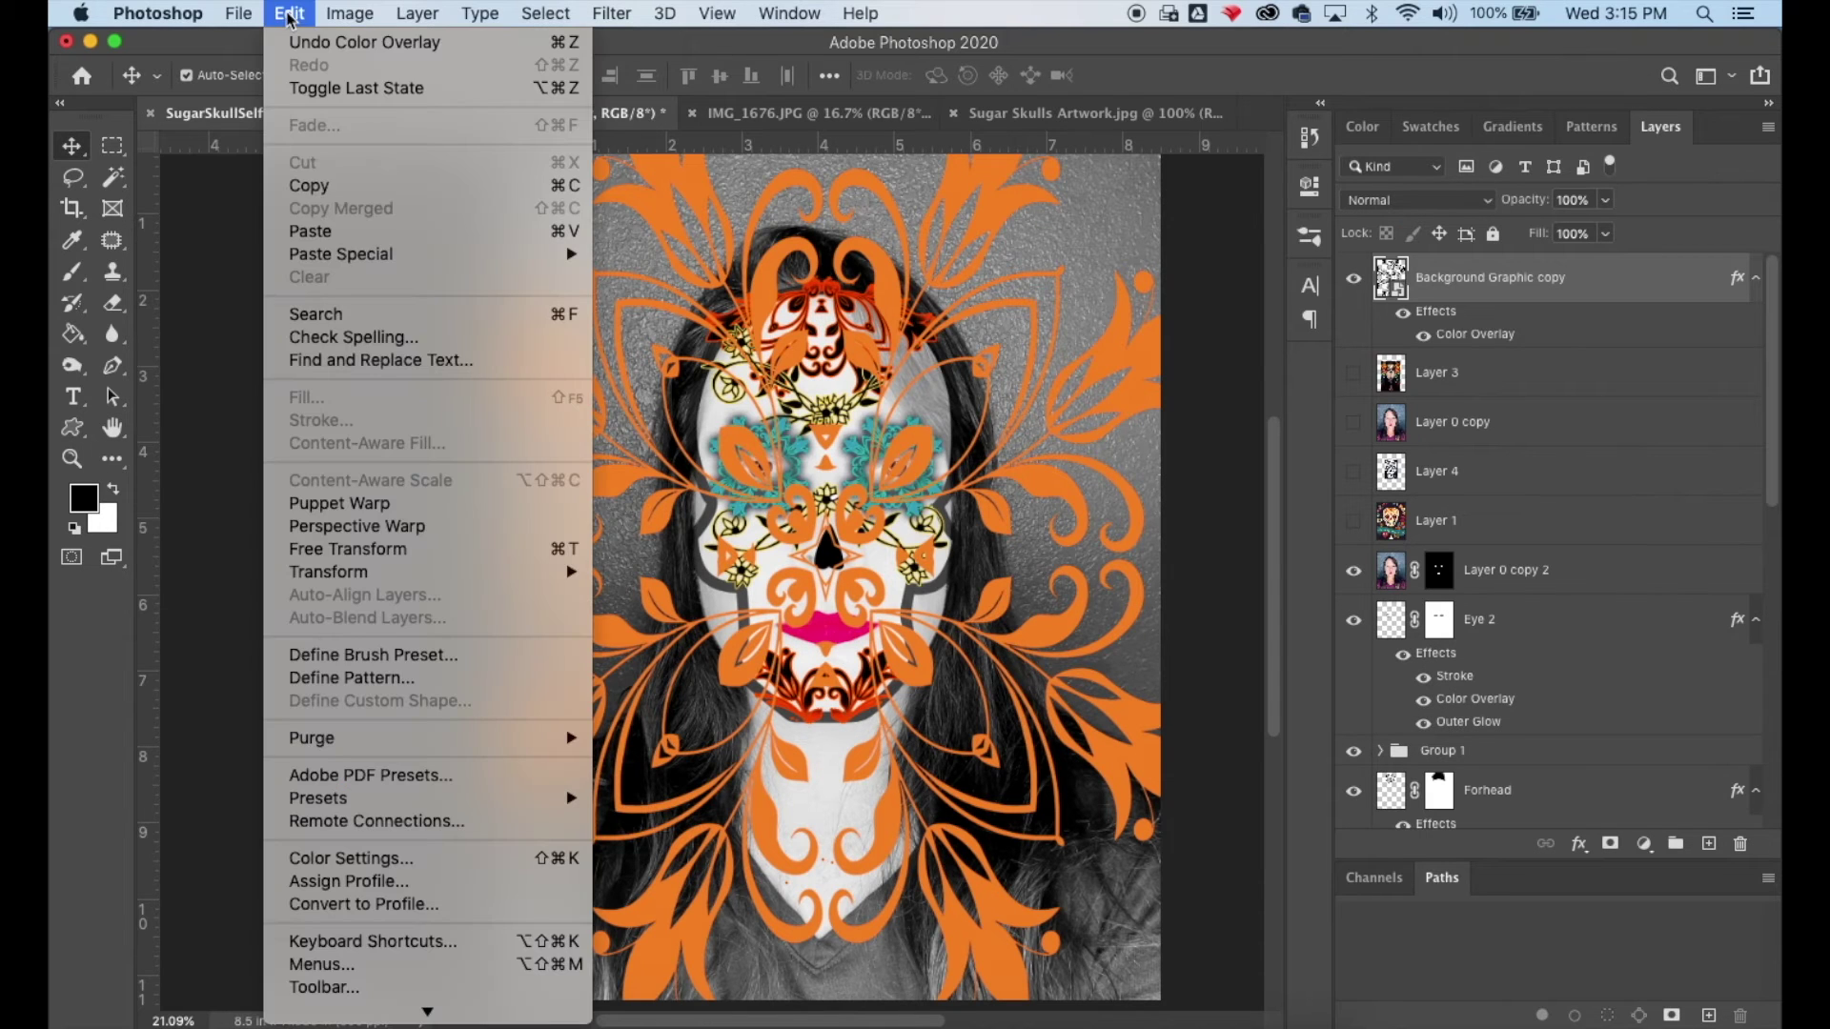
click(360, 551)
drag(1227, 366, 1250, 536)
drag(1086, 543, 1096, 906)
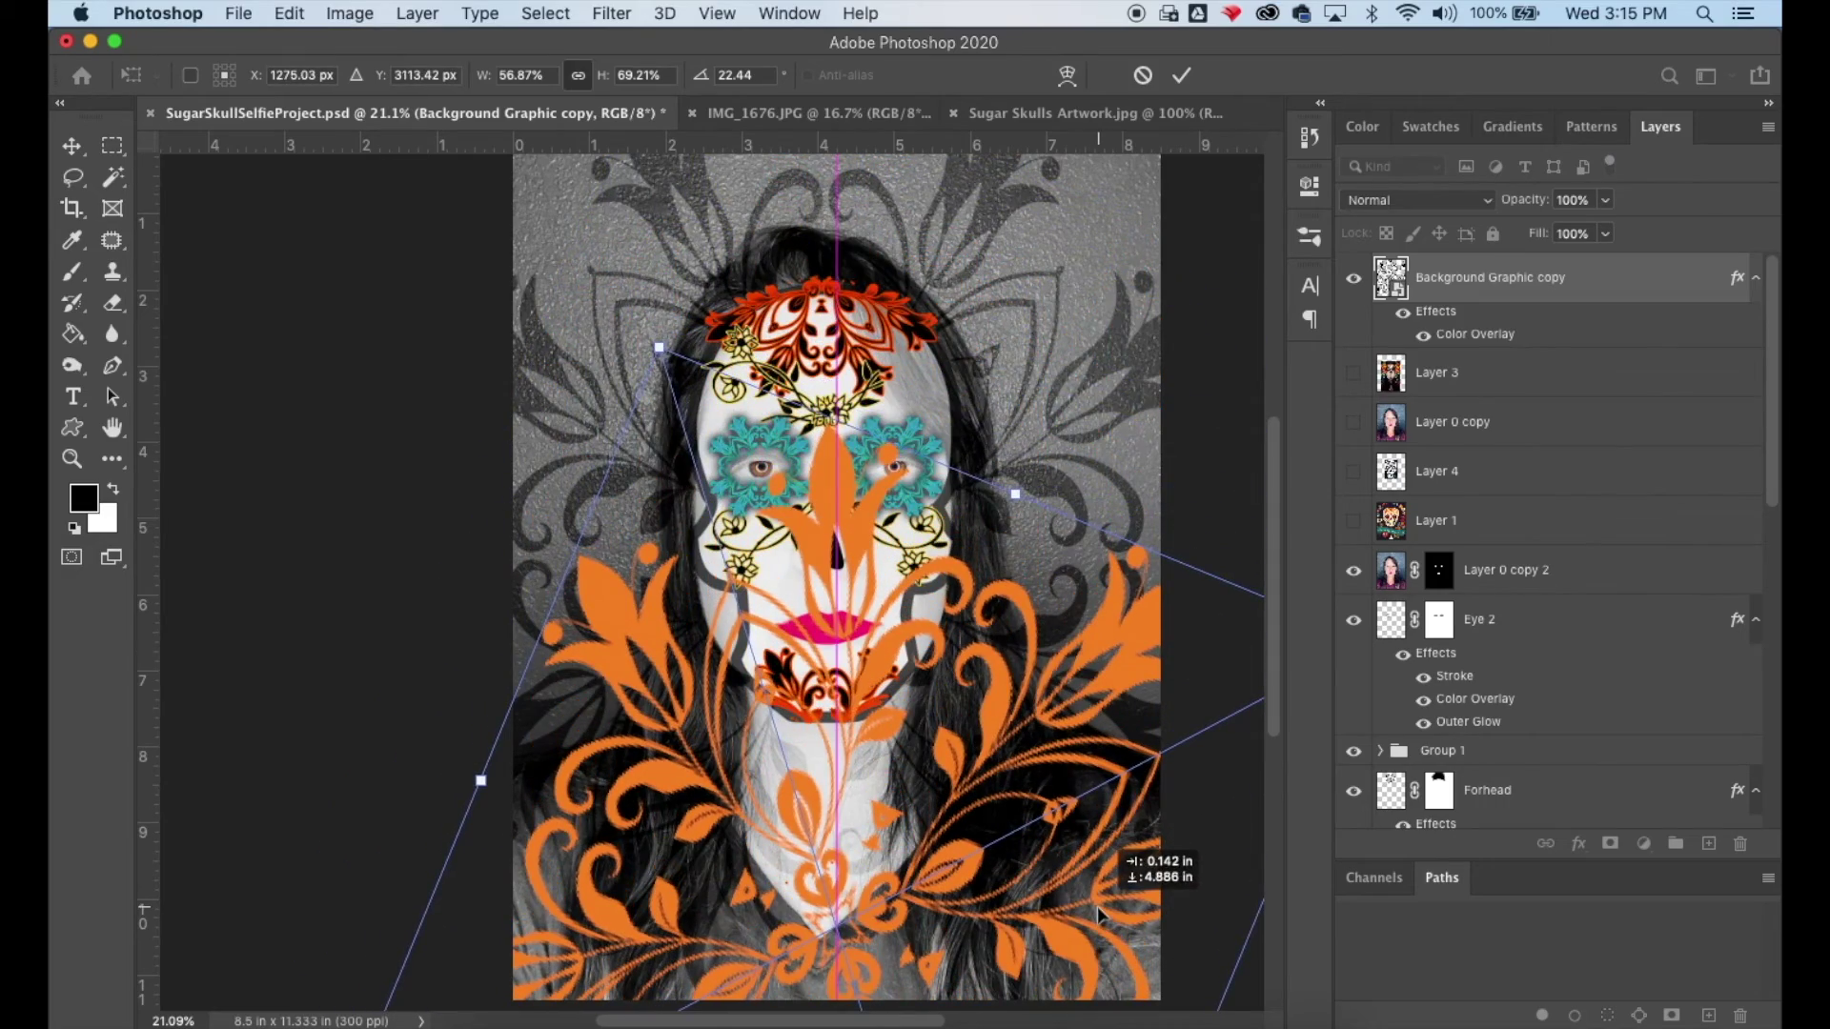
drag(1058, 748, 1056, 867)
drag(650, 444, 507, 755)
drag(762, 875, 739, 739)
drag(1193, 615, 1104, 702)
drag(1008, 926, 1060, 929)
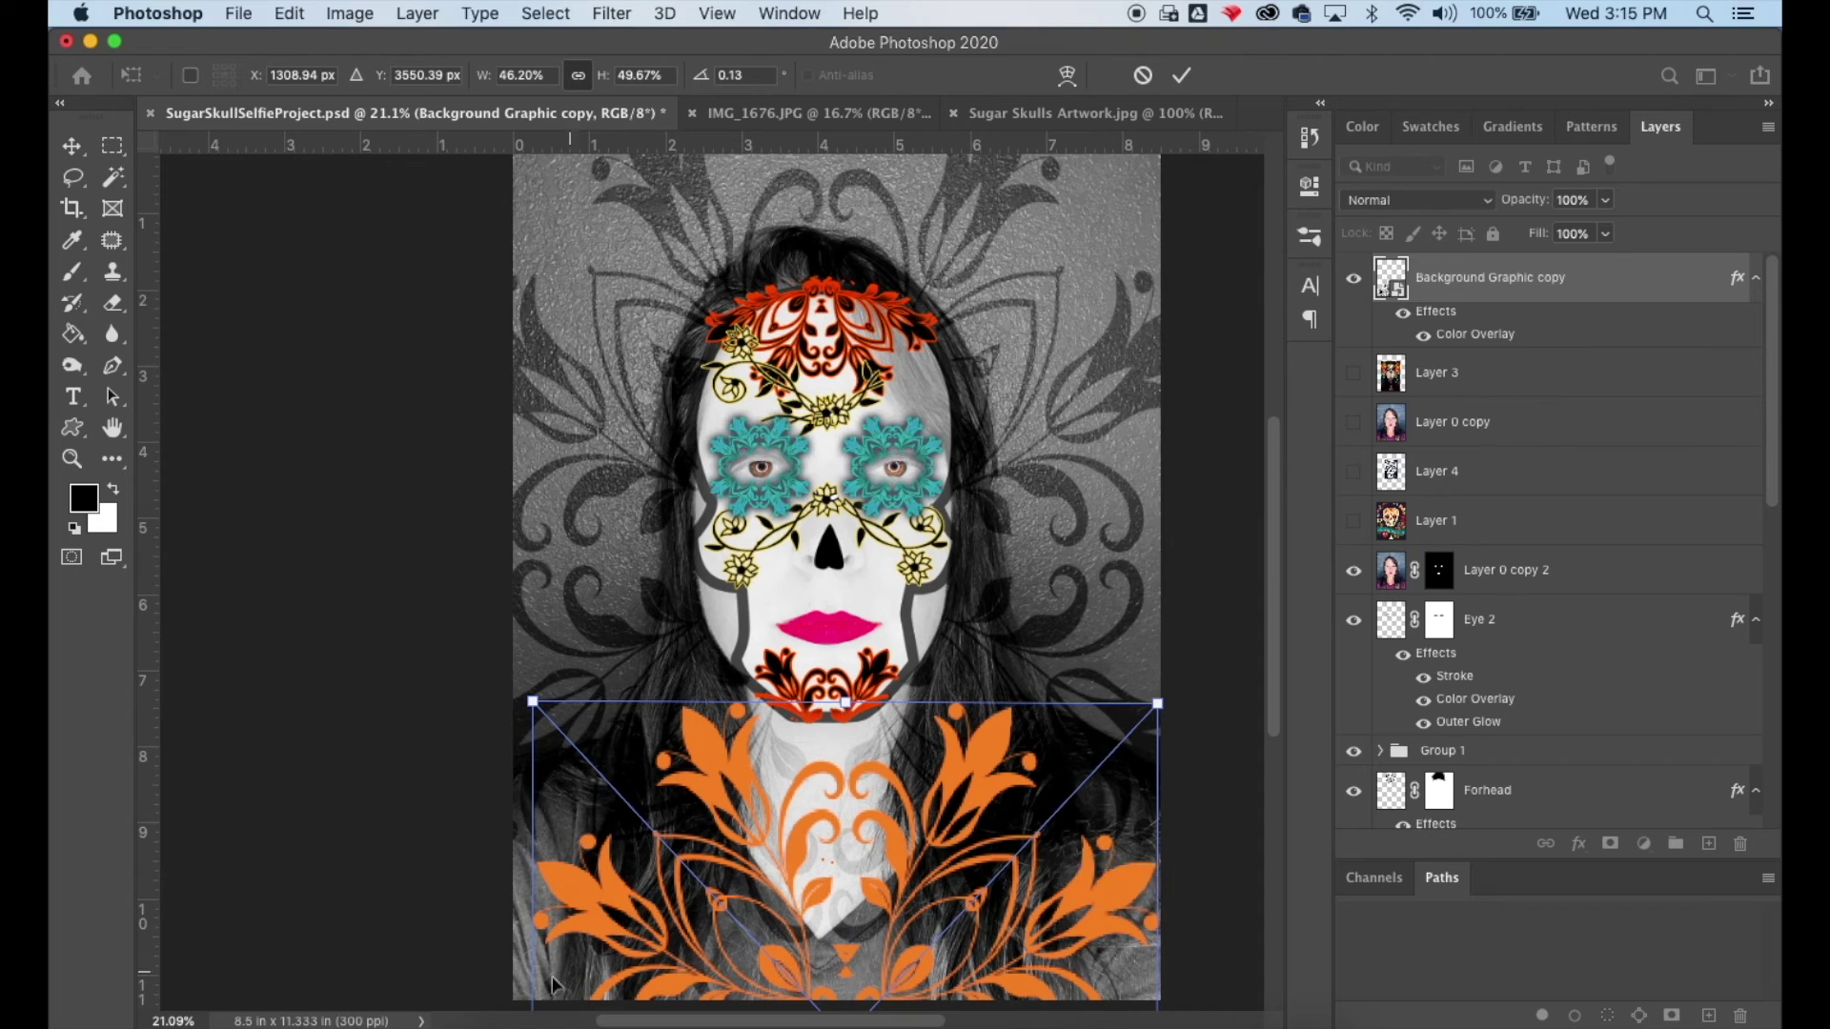
drag(533, 702, 520, 702)
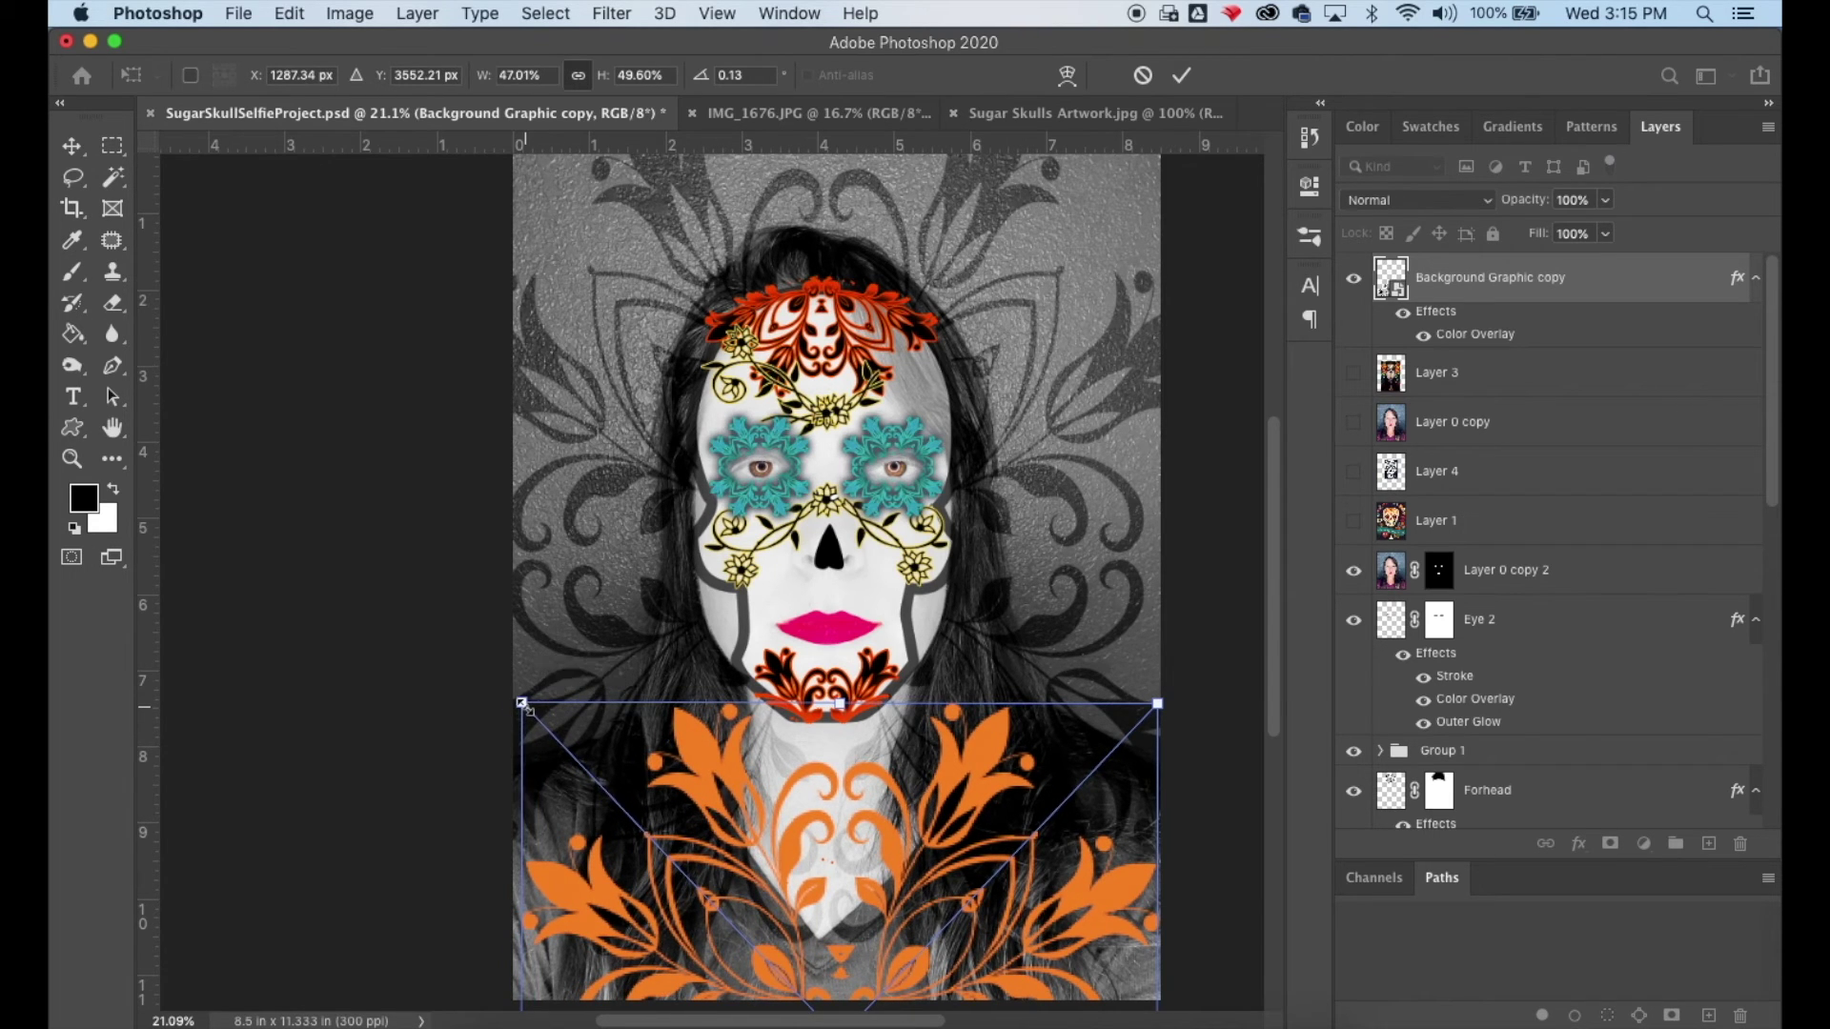
drag(722, 778, 722, 782)
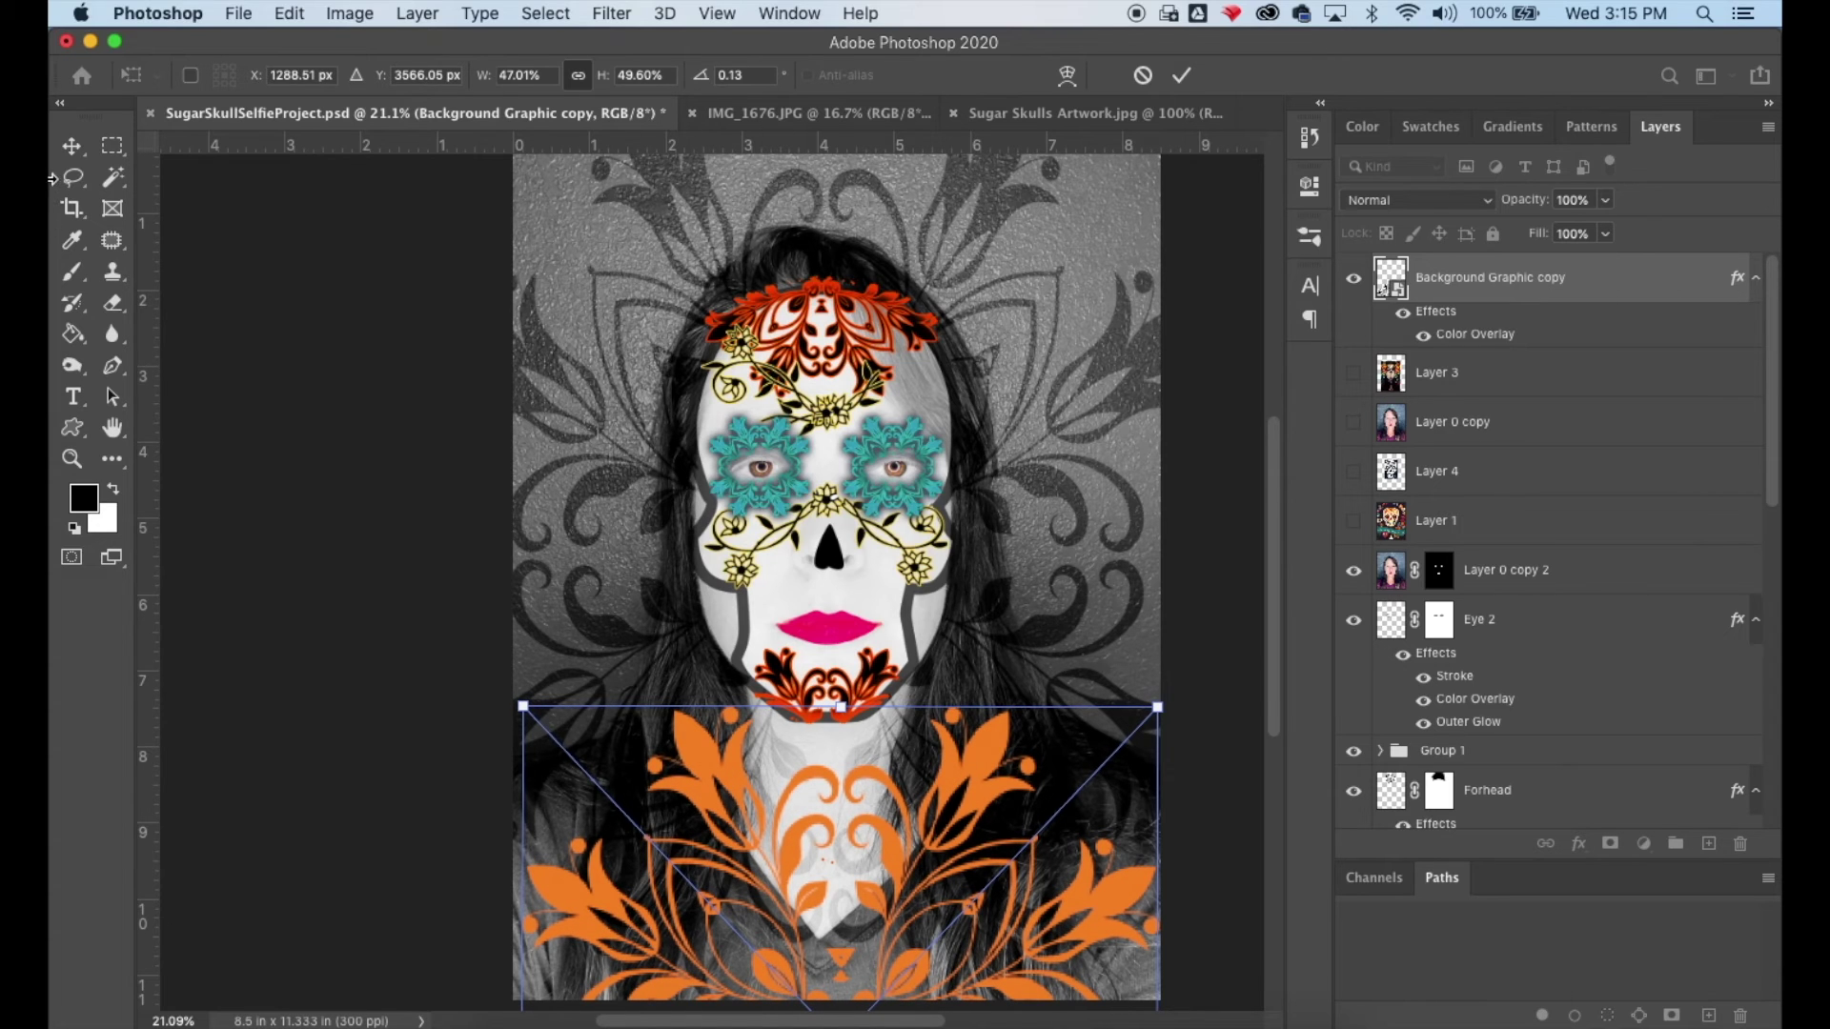
key(Return)
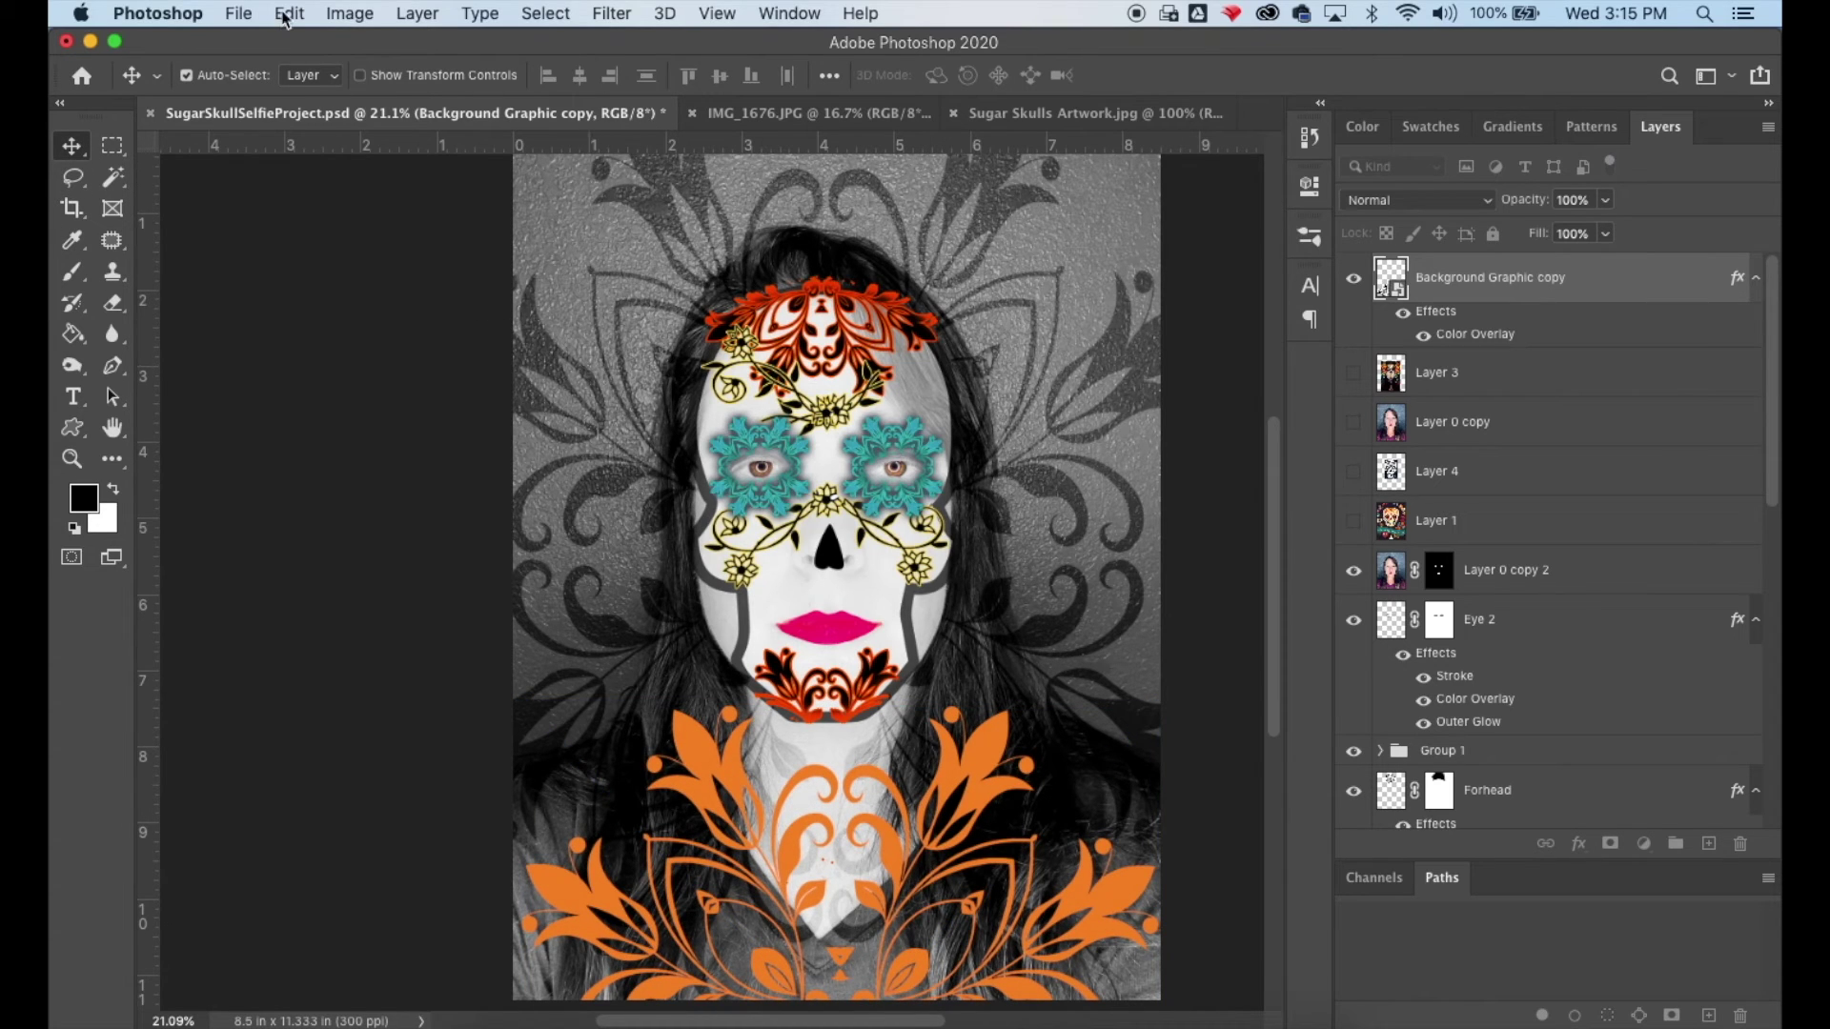
Step: Duplicate the Background Graphic copy layer and place the duplicate, flipped vertically, above the forehead against the canvas's upper edge
click(400, 19)
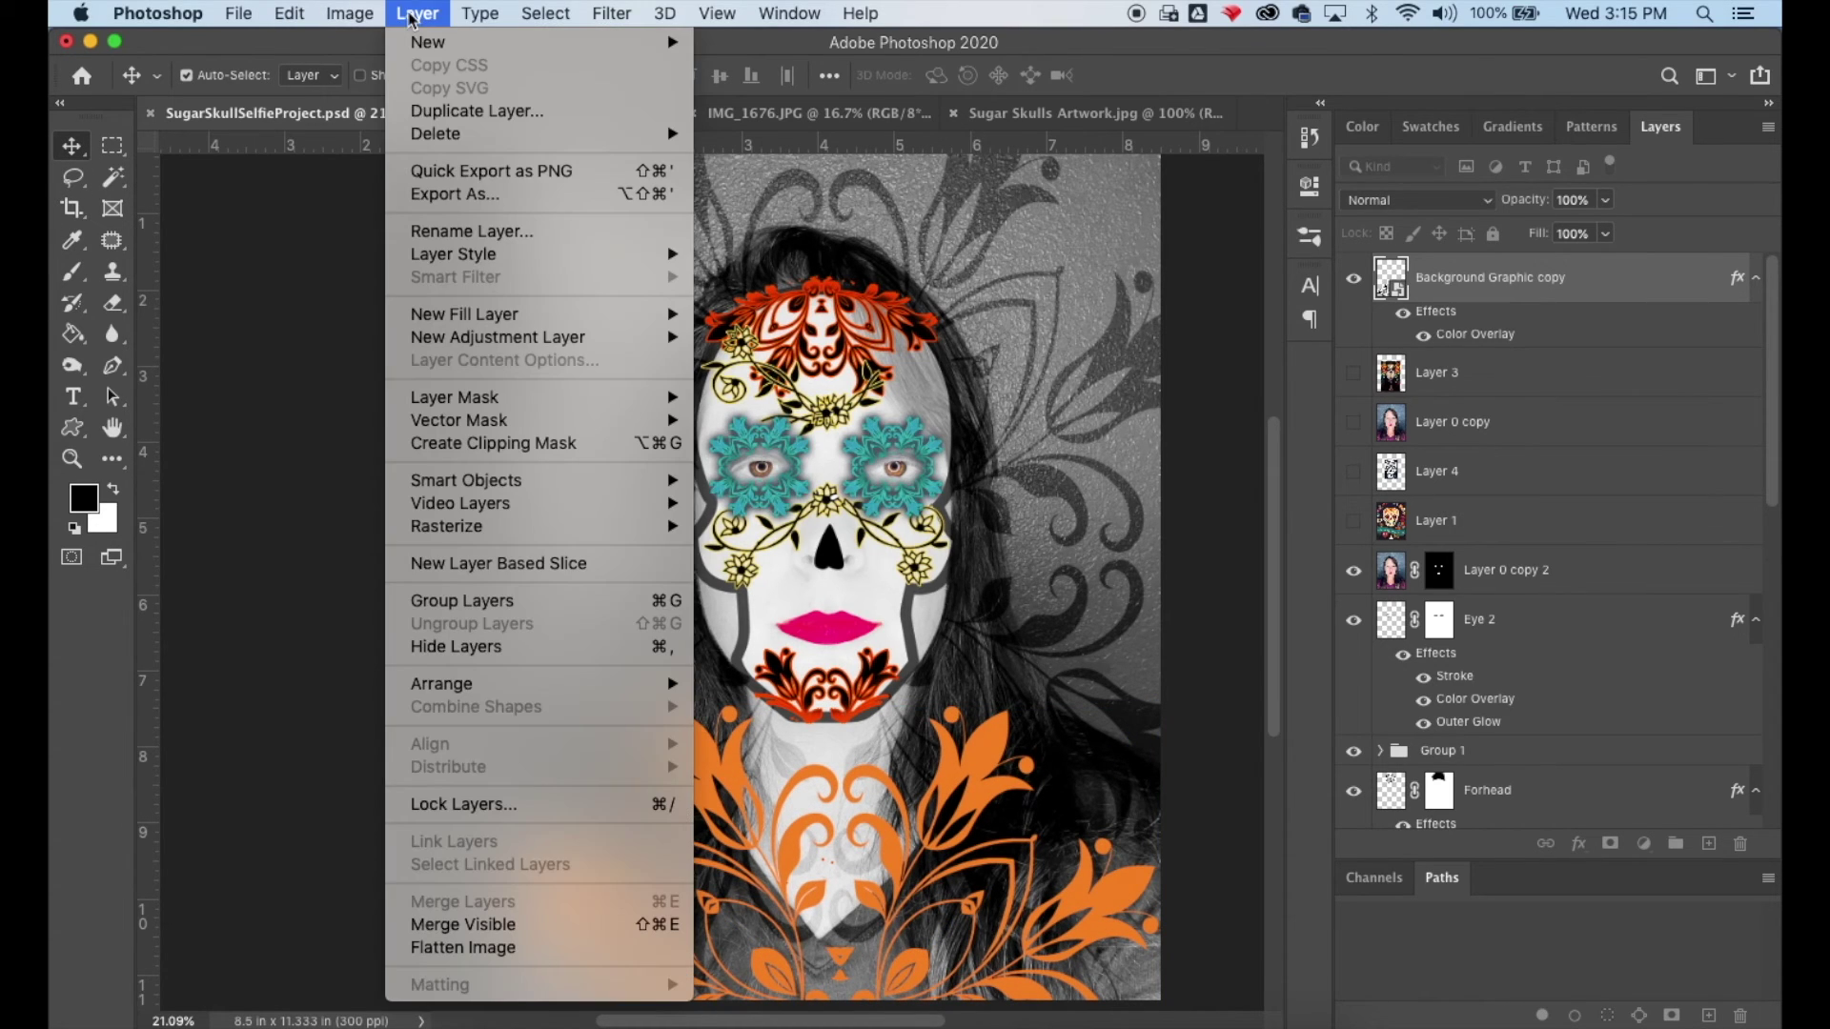
click(451, 112)
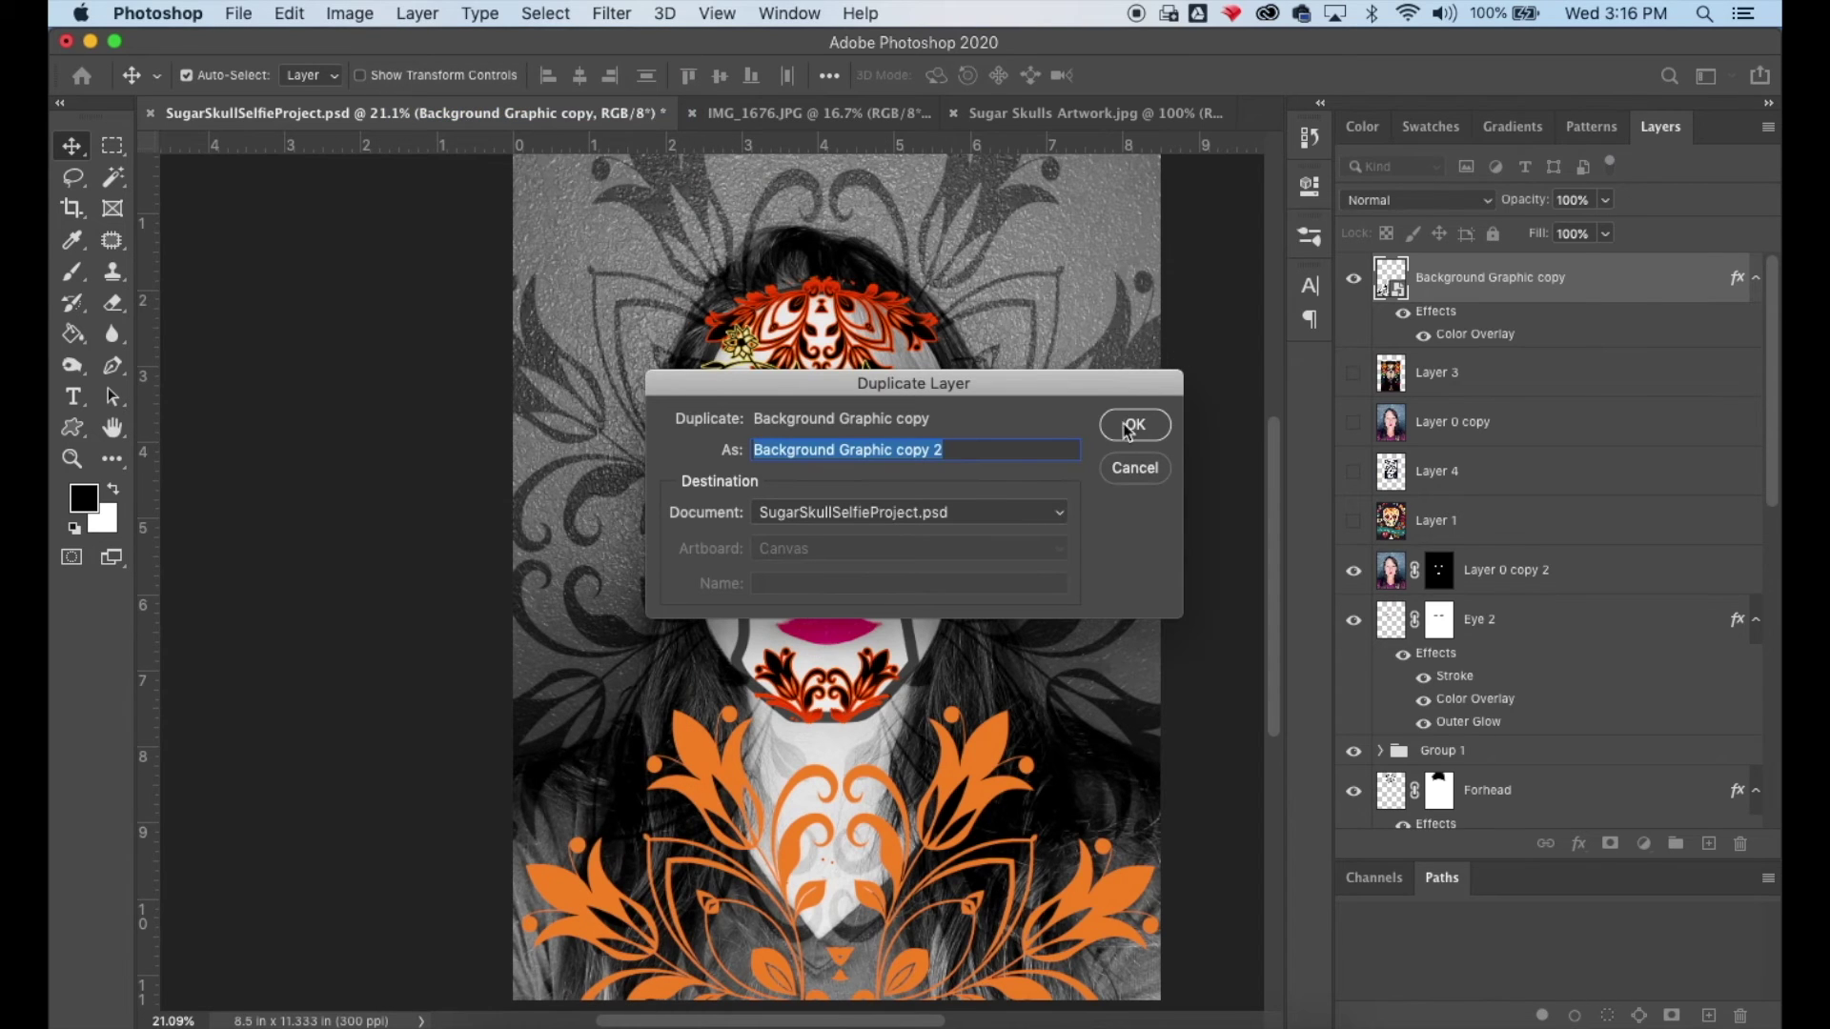
click(1130, 426)
drag(894, 851, 925, 481)
drag(949, 665, 962, 415)
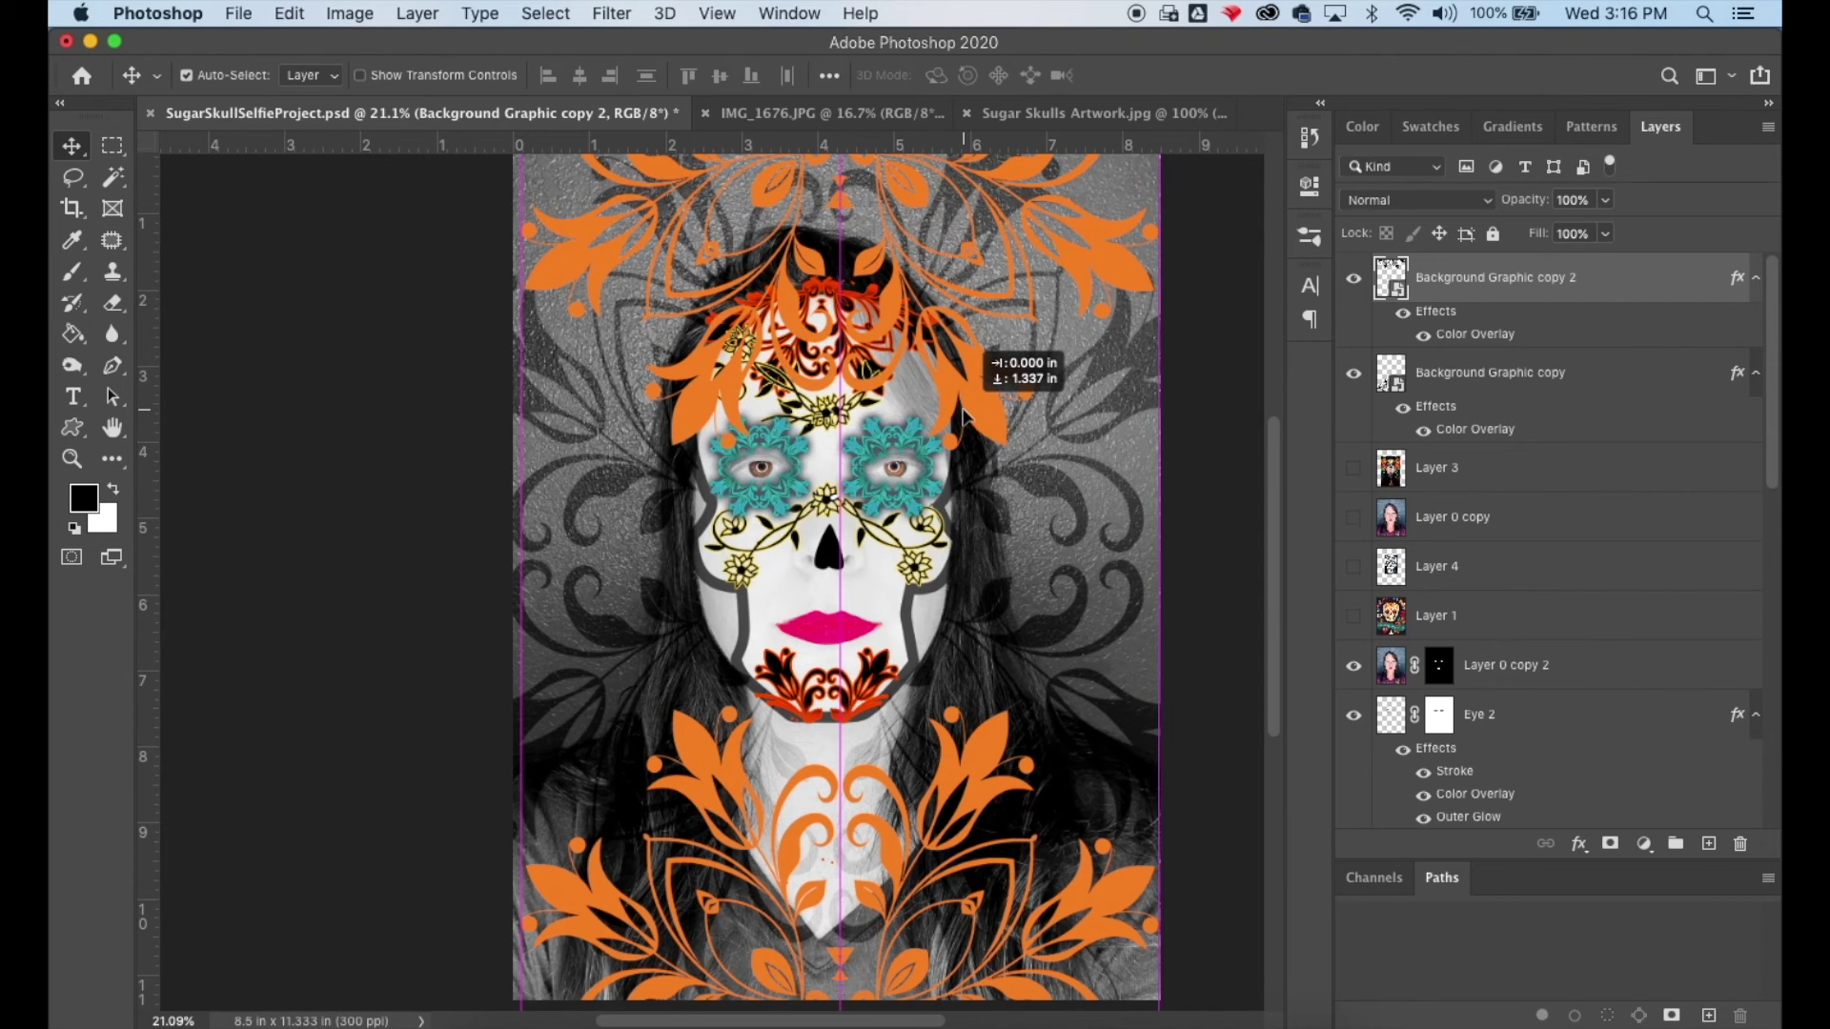
drag(963, 415, 963, 284)
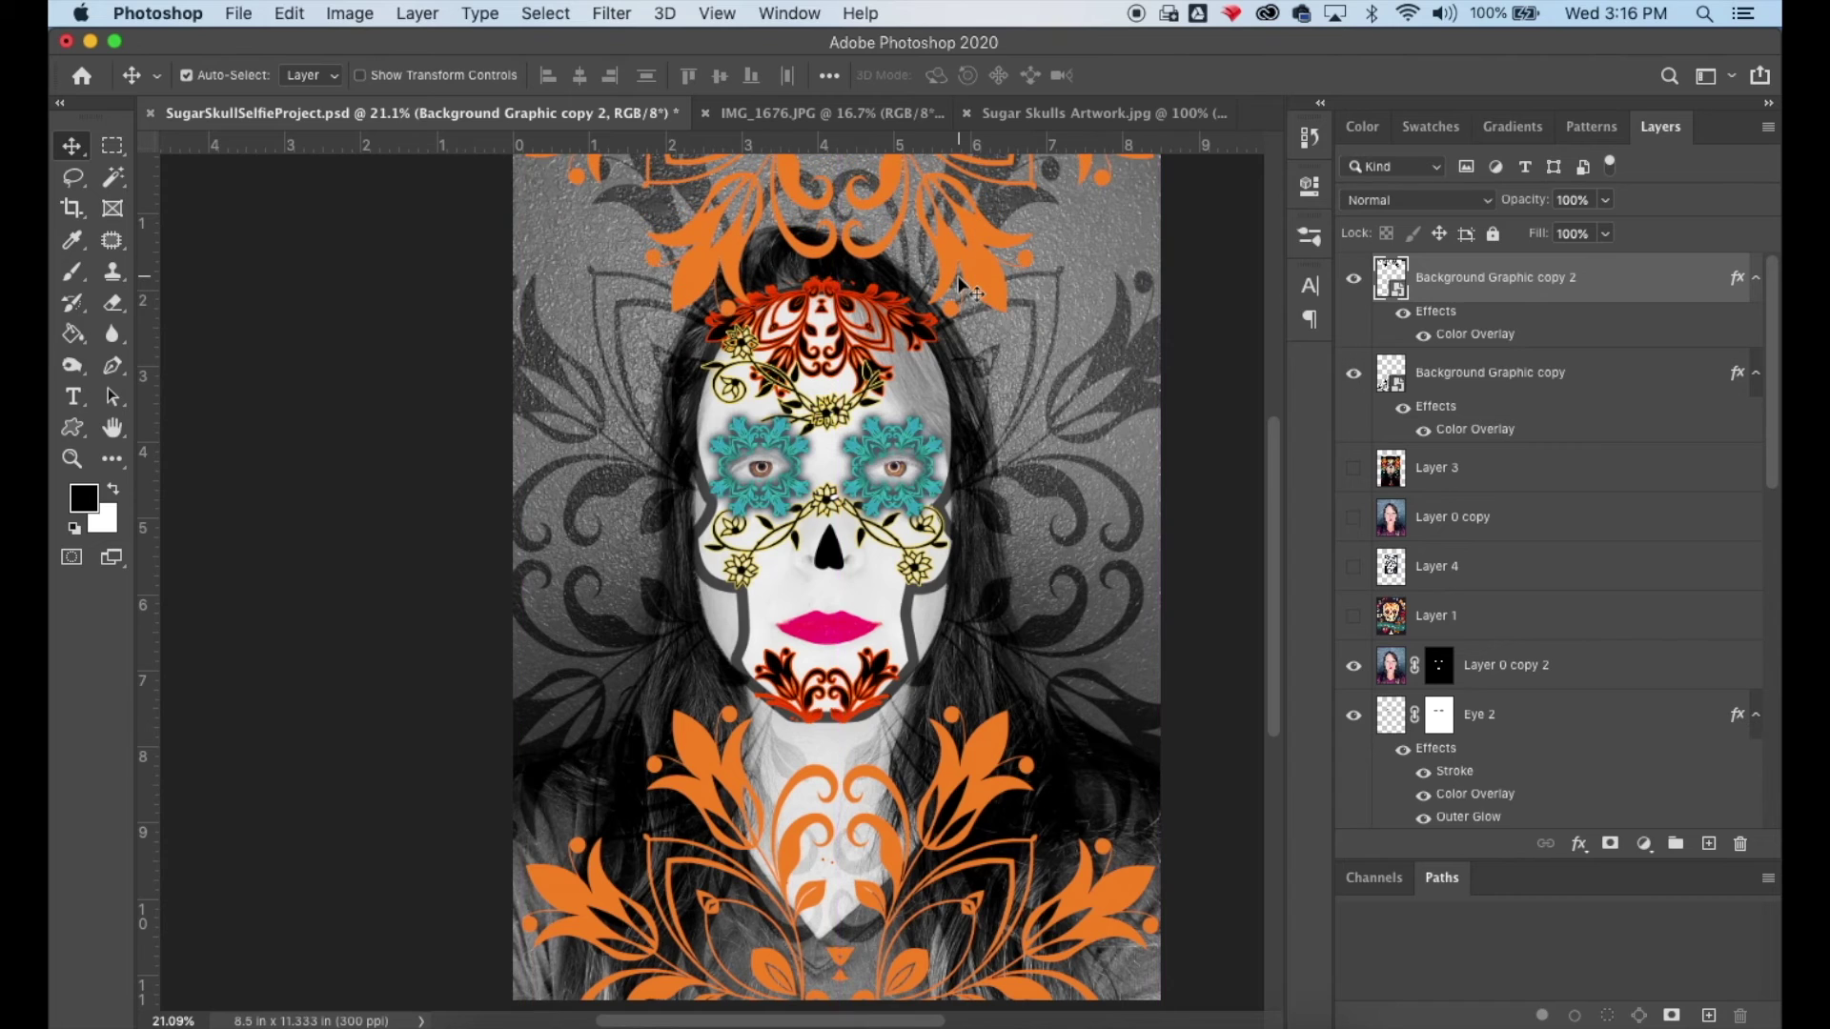
Step: Shift the original Background Graphic copy slightly down and left over the chest
click(1521, 381)
mouse_move(966, 808)
mouse_down()
mouse_move(966, 832)
mouse_move(905, 681)
mouse_move(954, 831)
mouse_up()
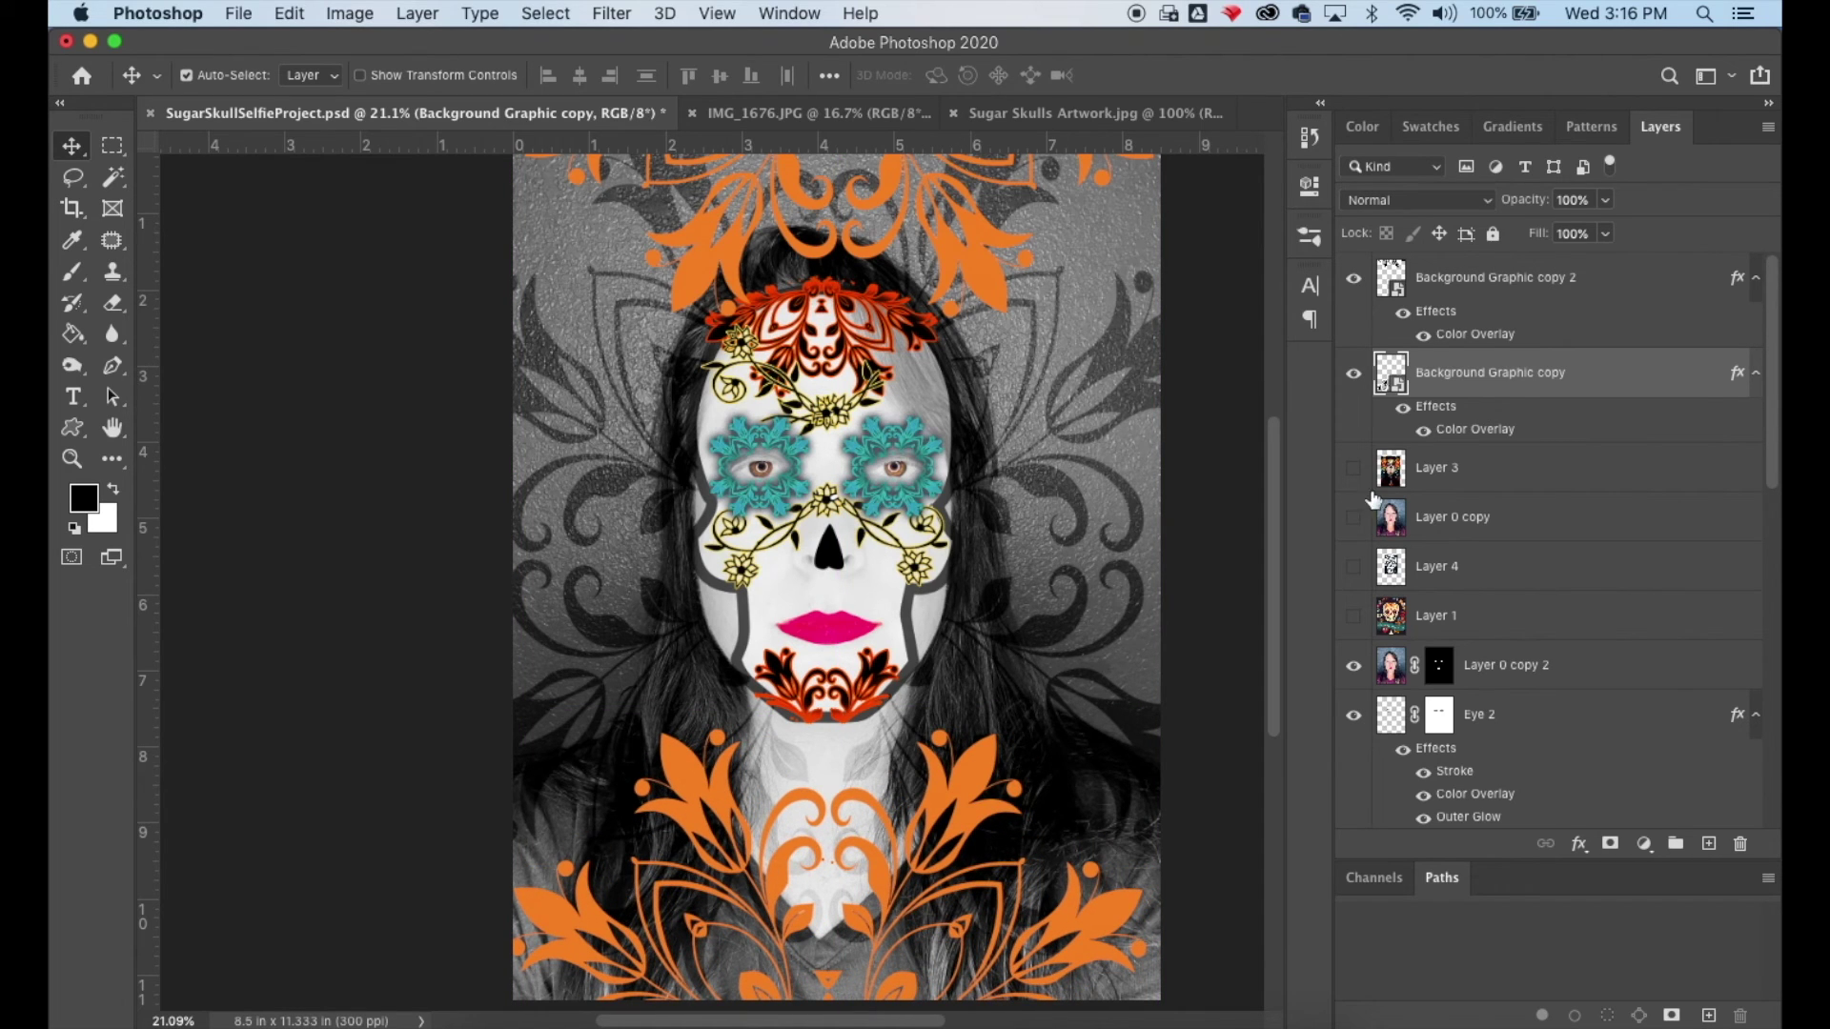
shift+click(1525, 286)
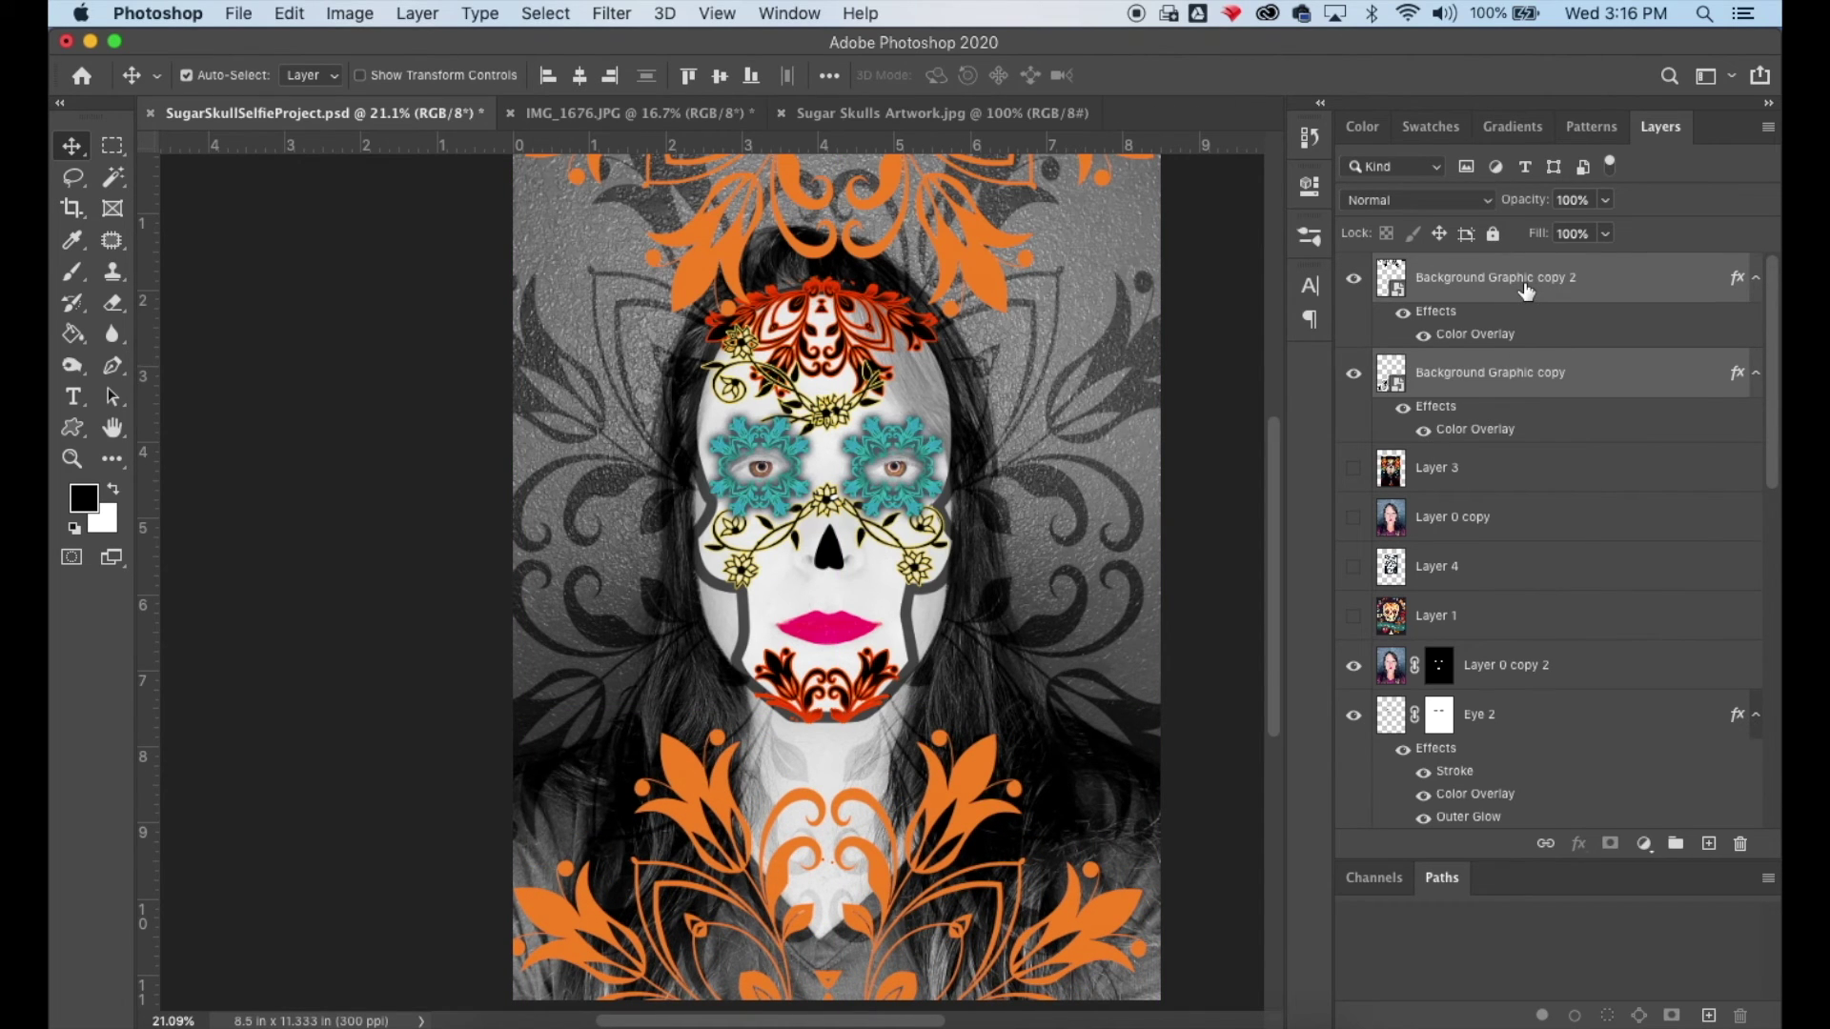
Step: Rename the chest graphic layer Boarder and the duplicate above the head Top Boarder, and save the document
double_click(1524, 370)
text(Boarder)
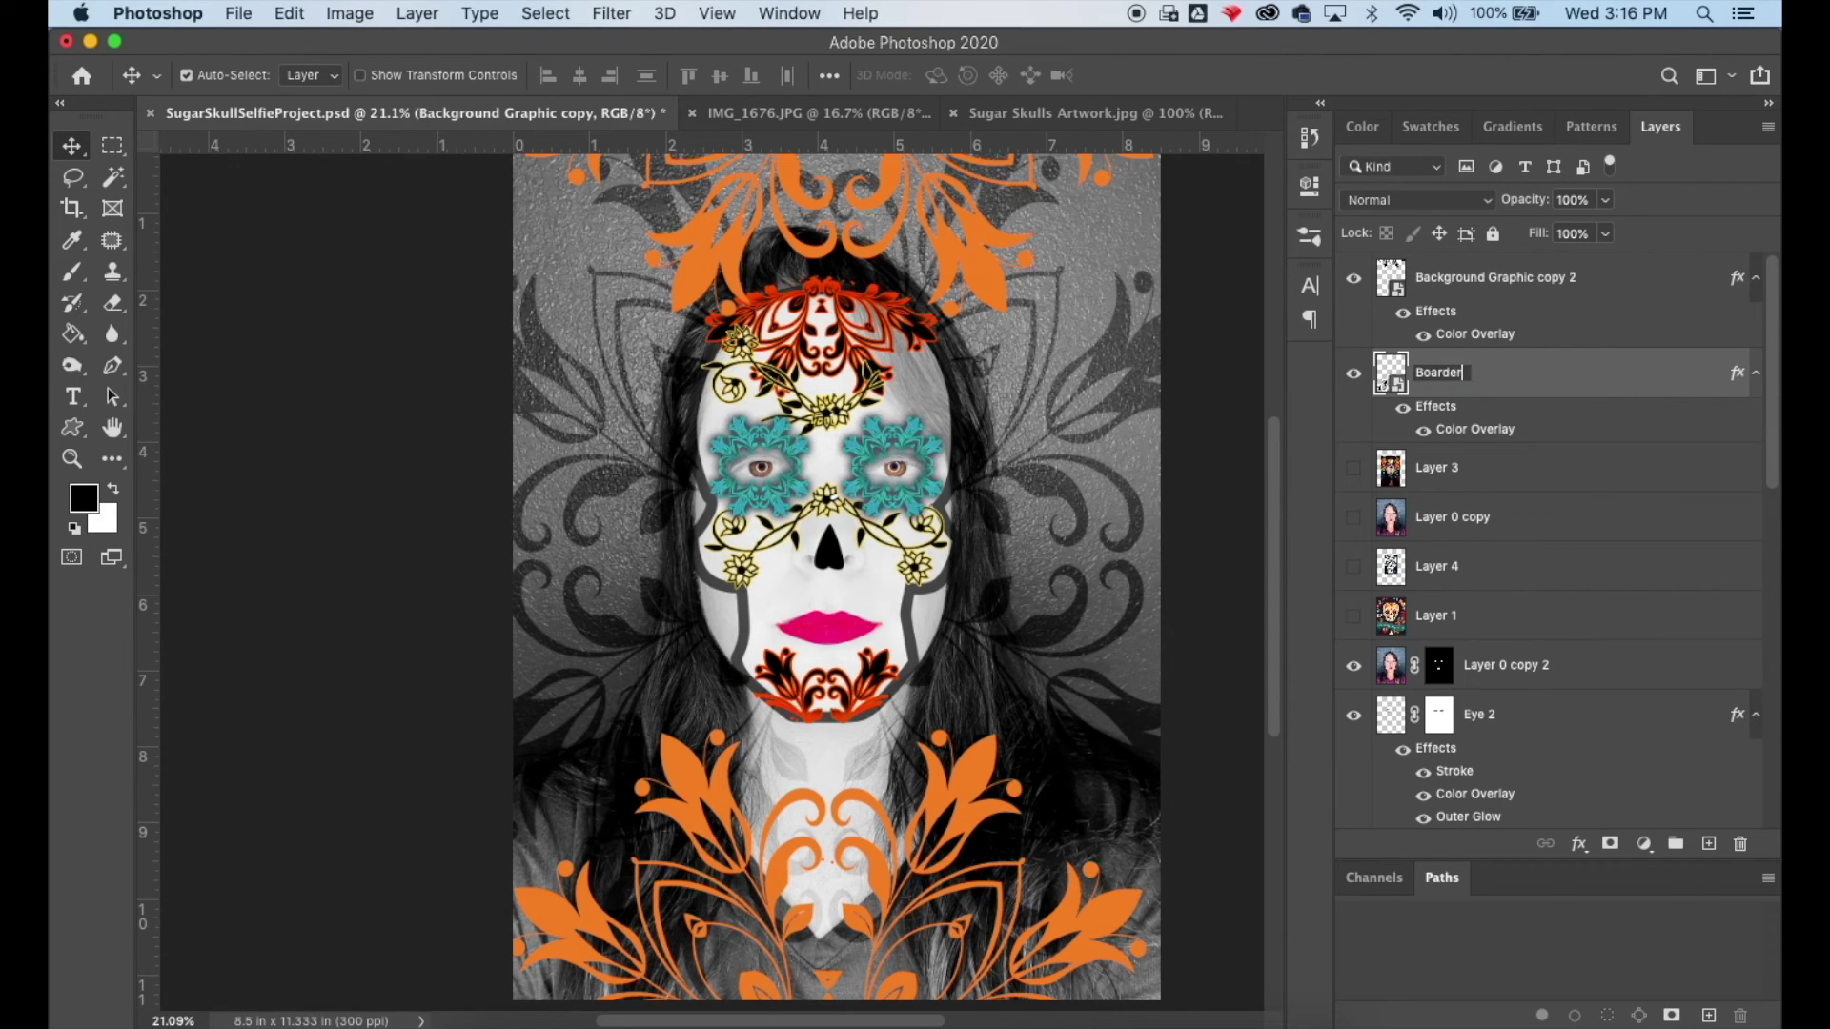
key(Return)
double_click(1491, 276)
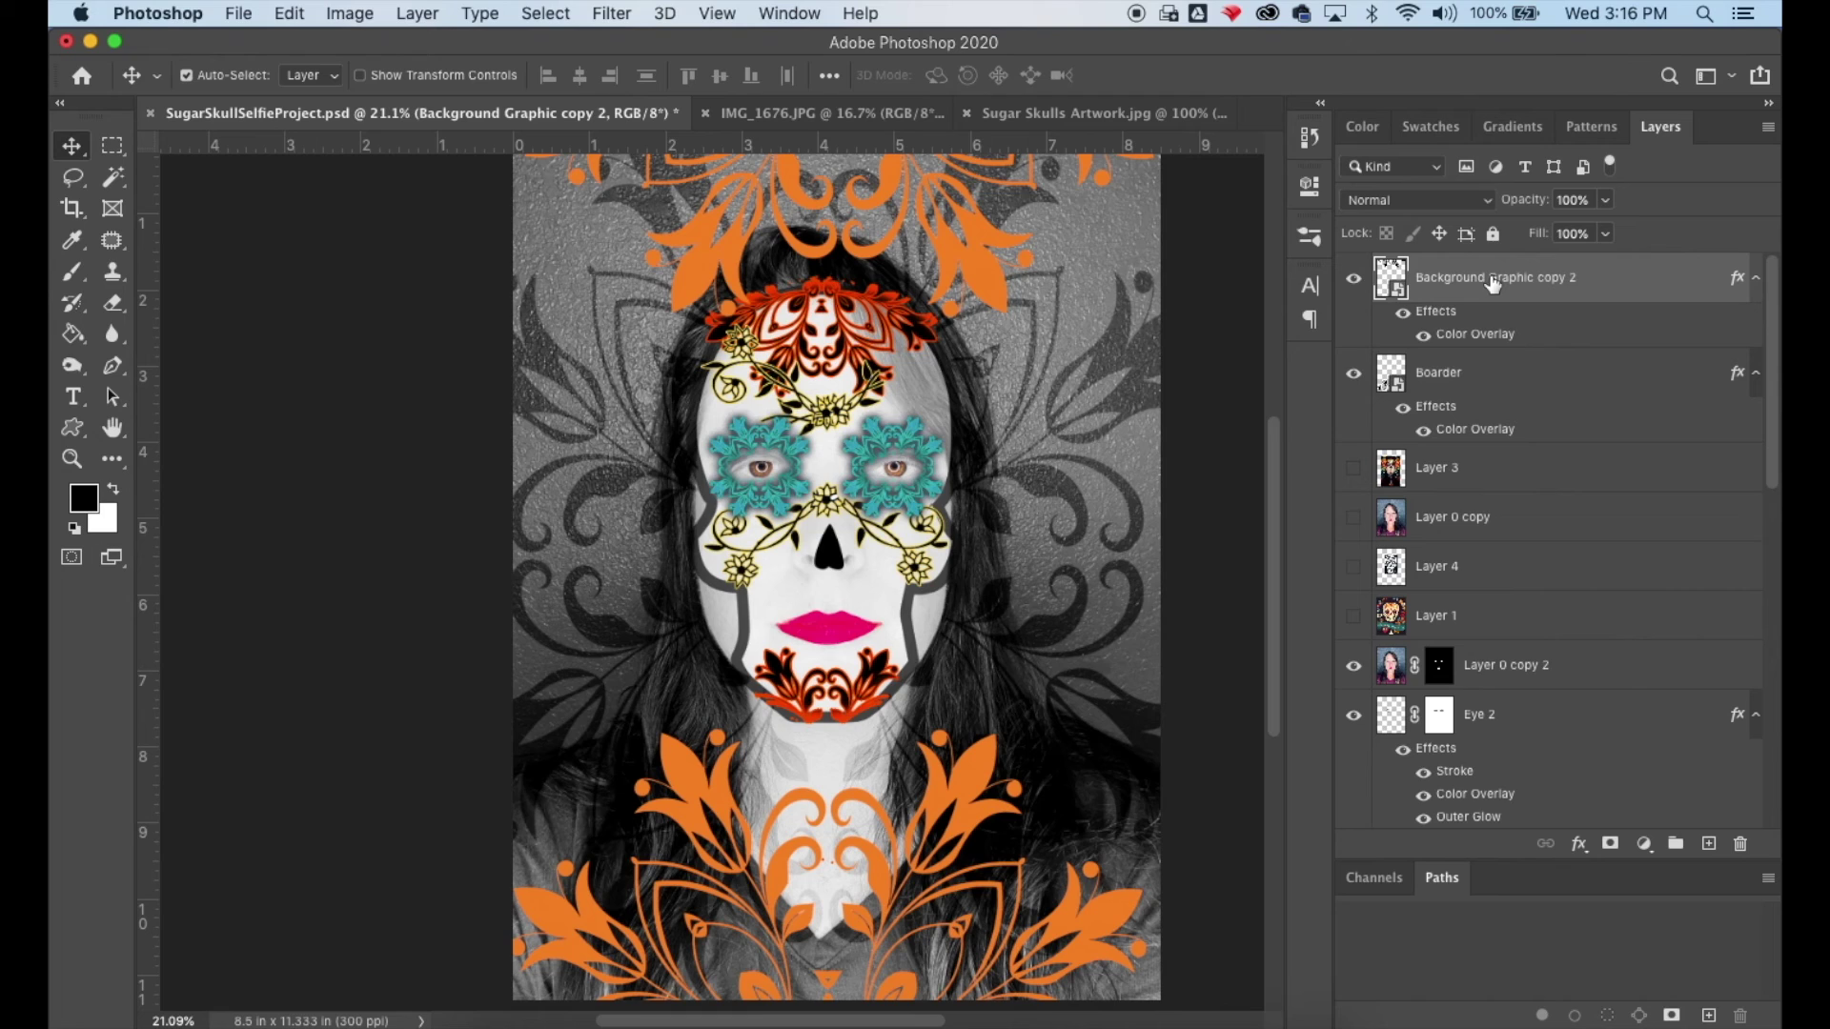
text(Boarder)
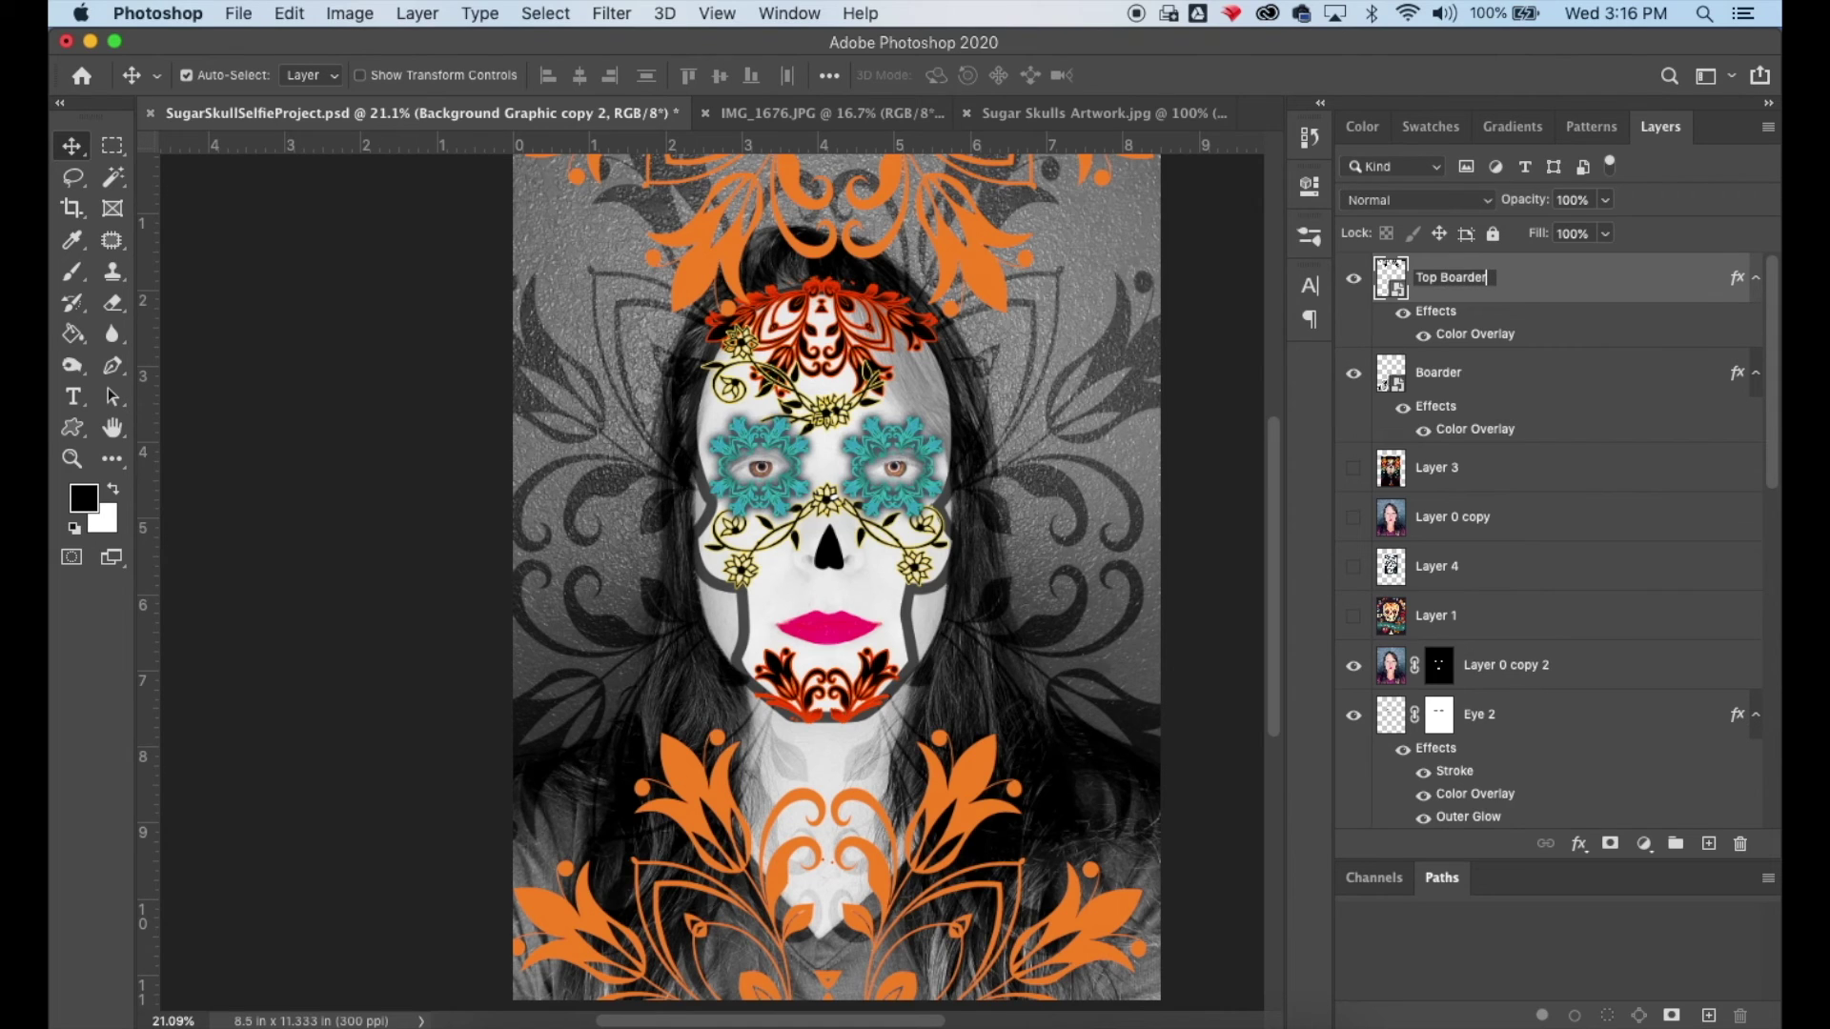
key(Return)
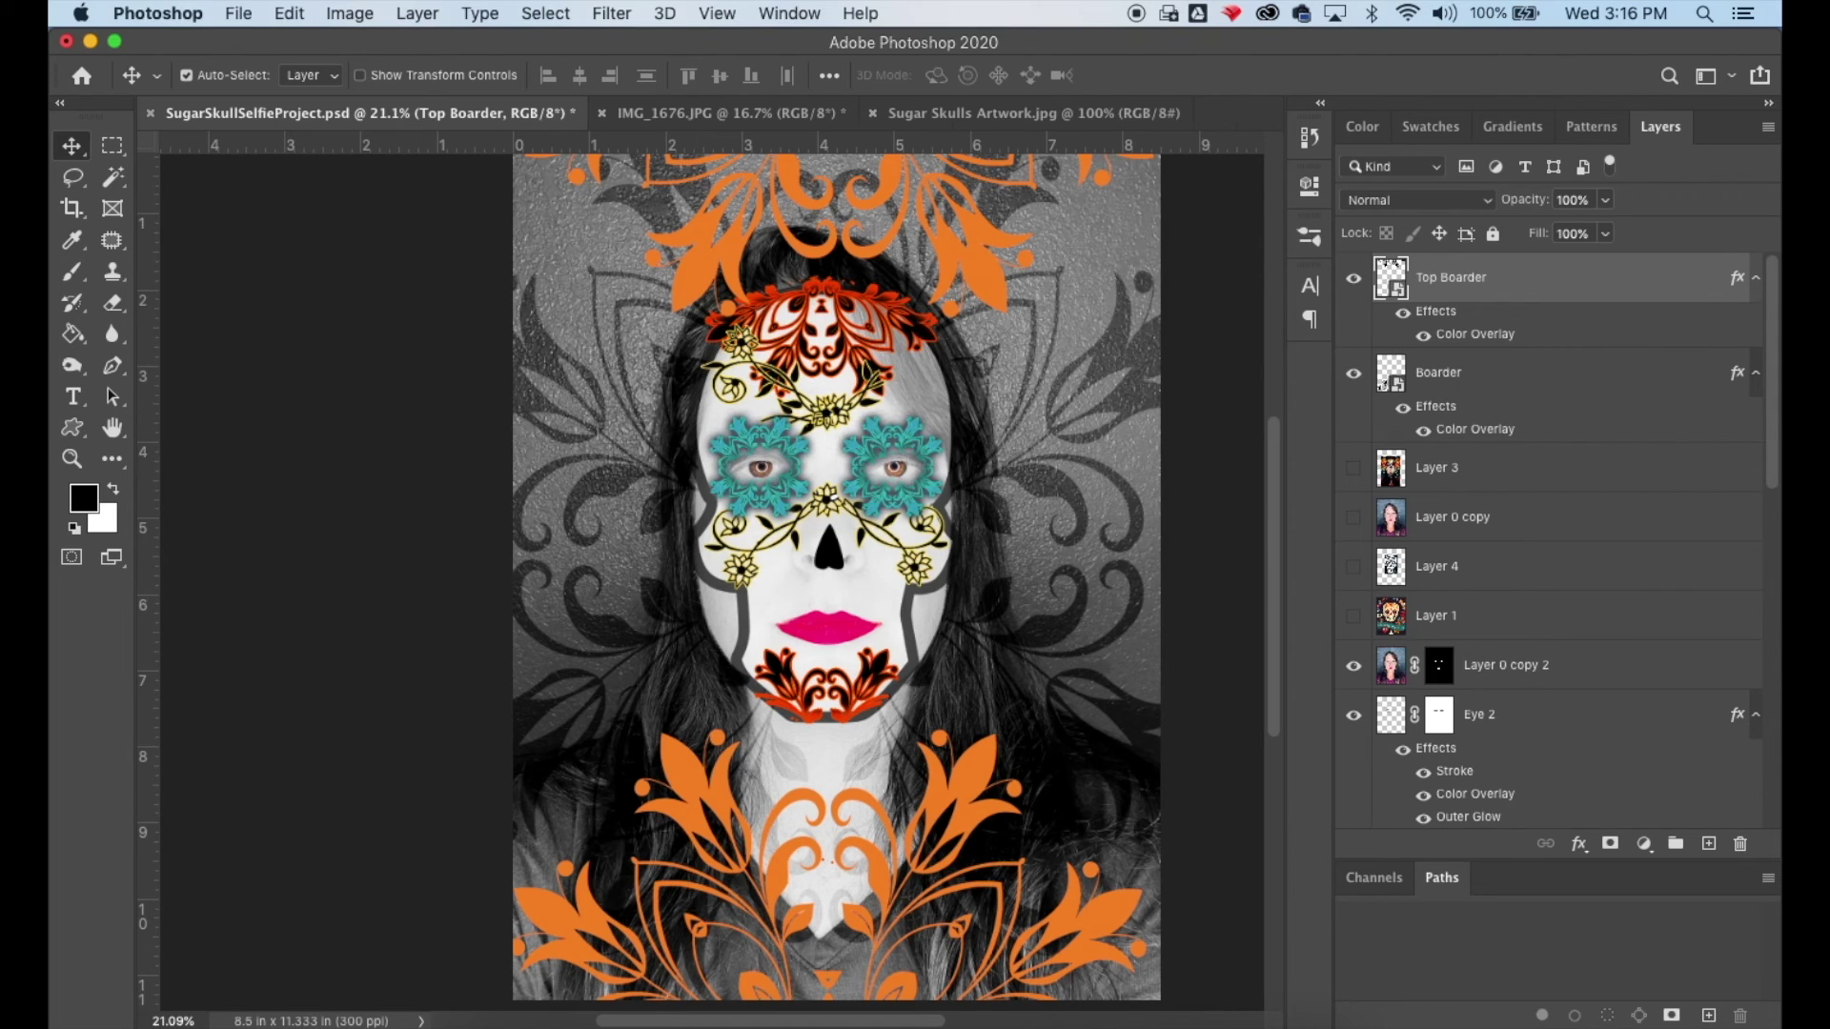
key(super+s)
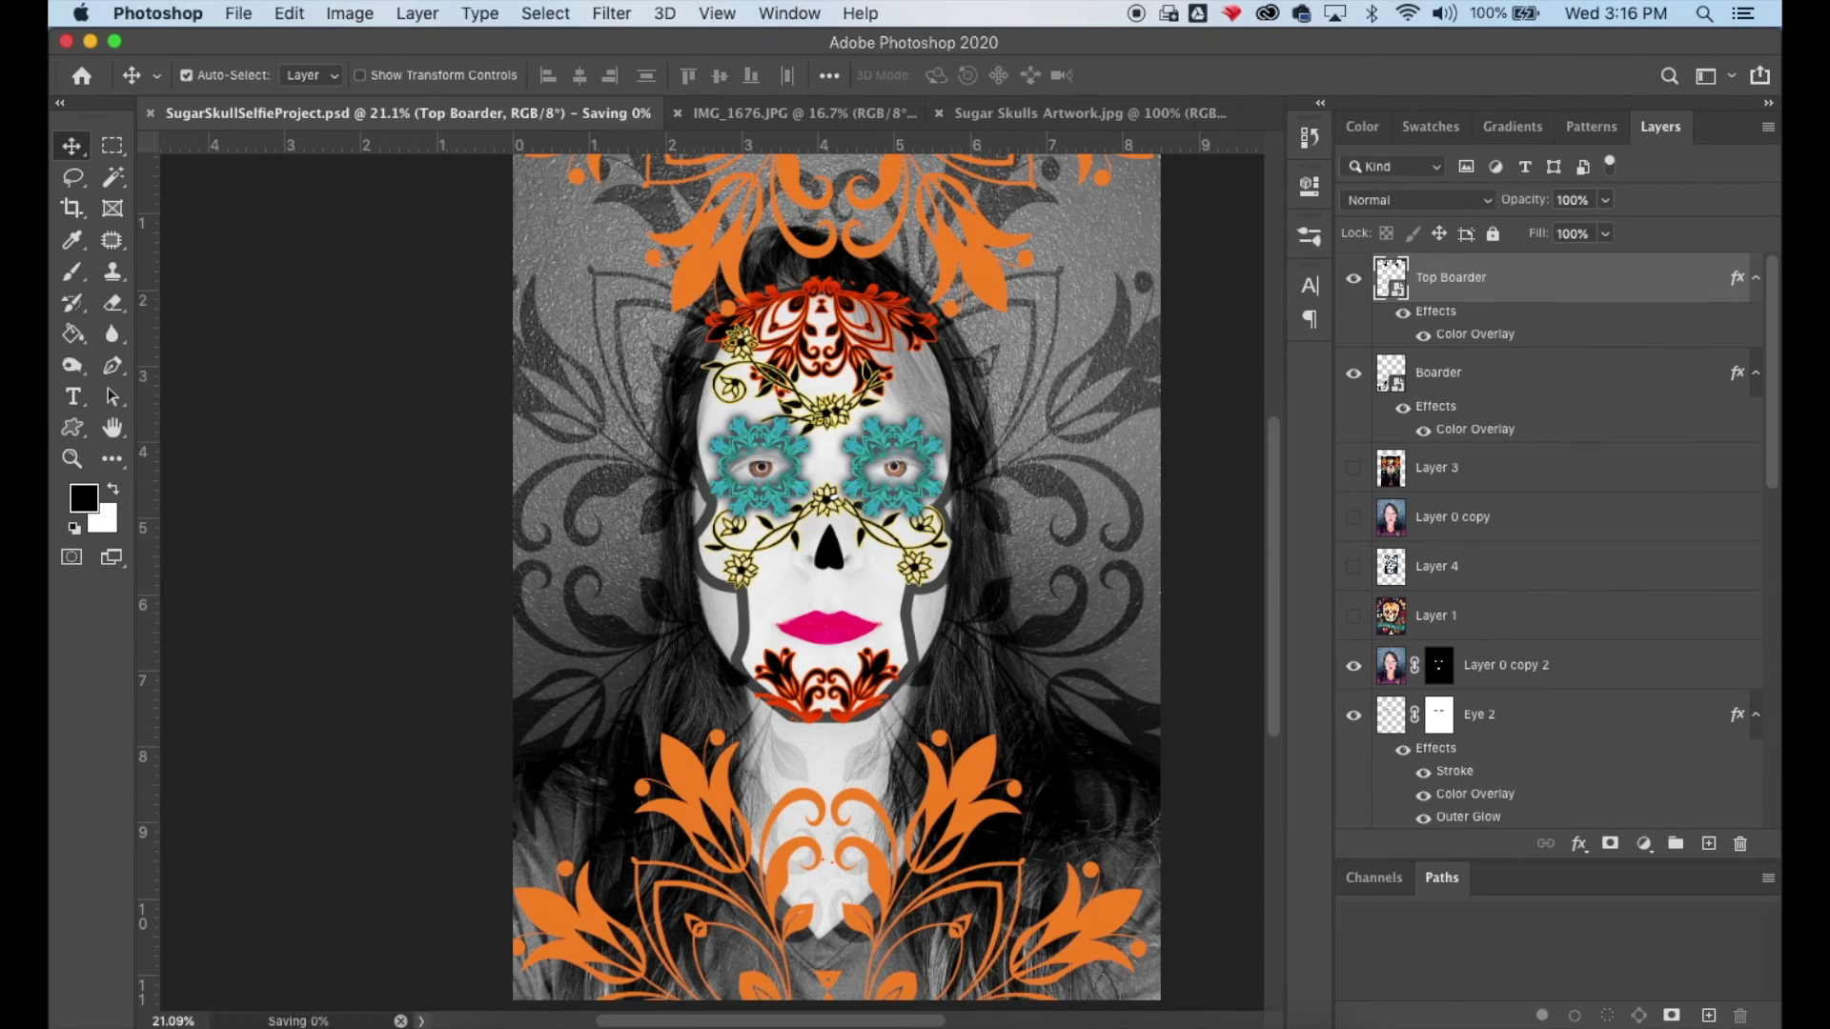
Step: Add a 6 px outside stroke in magenta #dd06f6 to the Top Boarder layer
double_click(1608, 284)
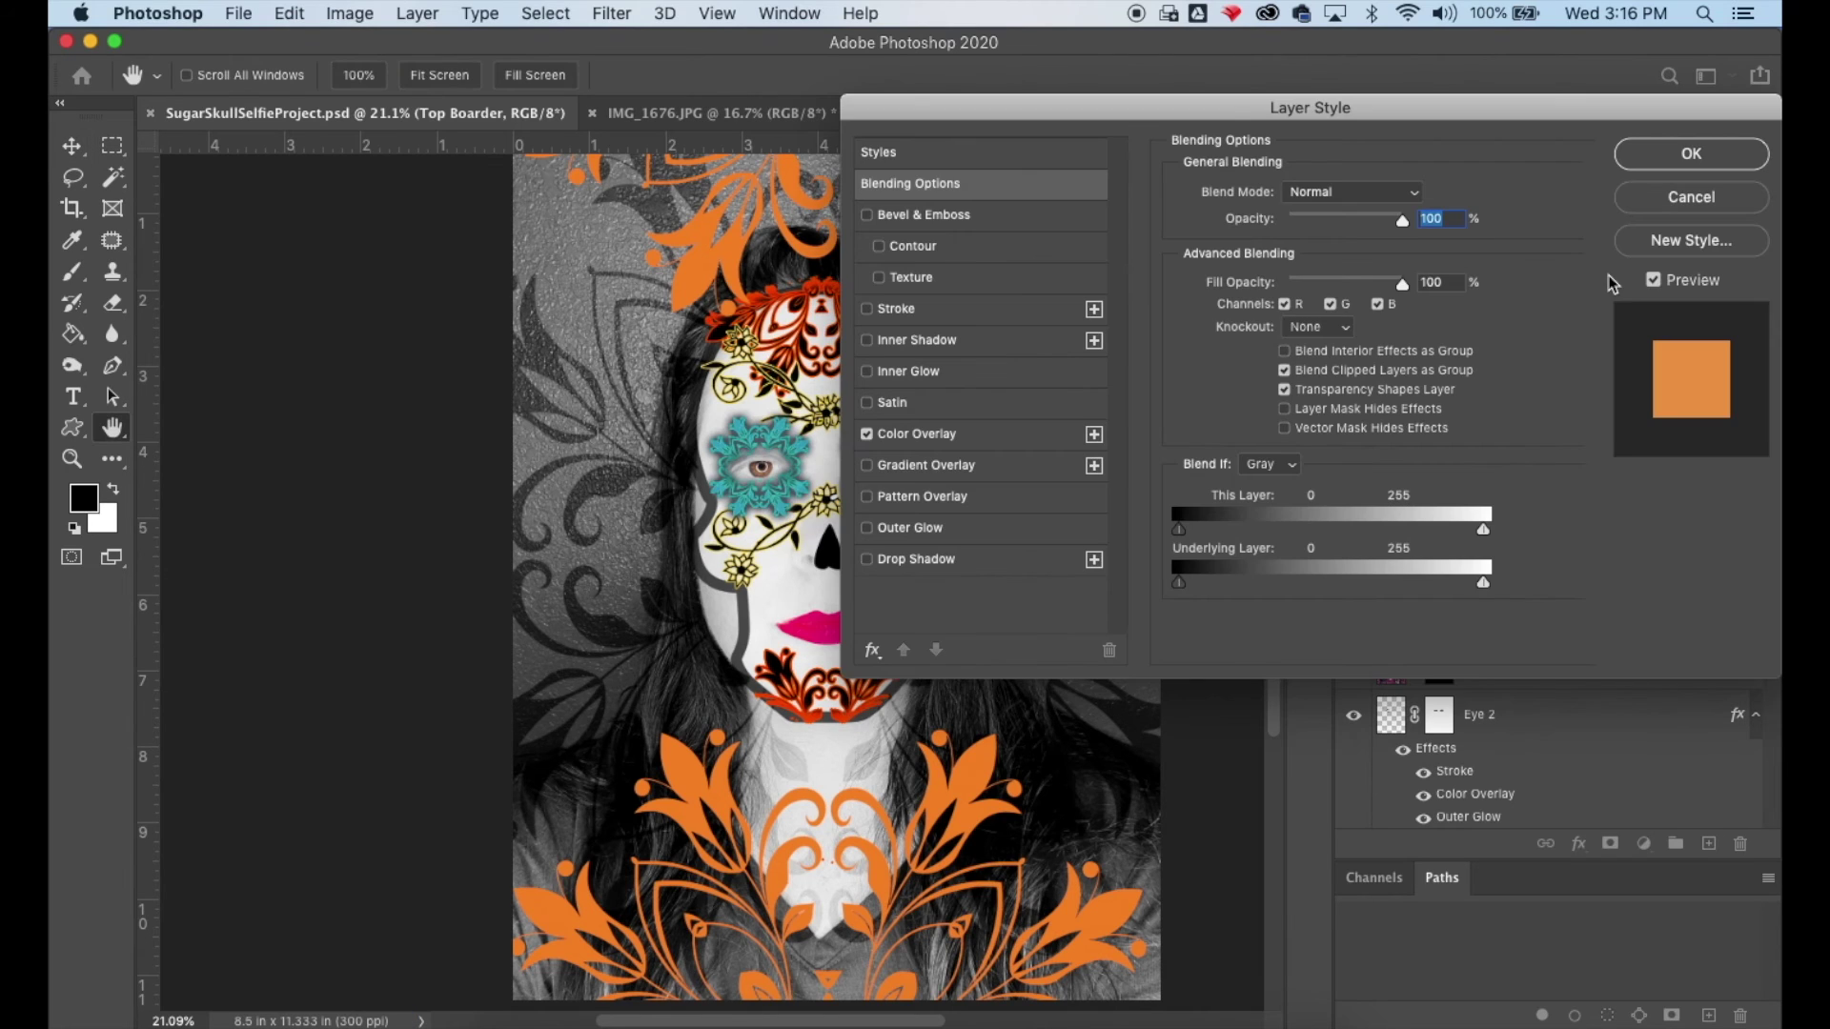
click(900, 380)
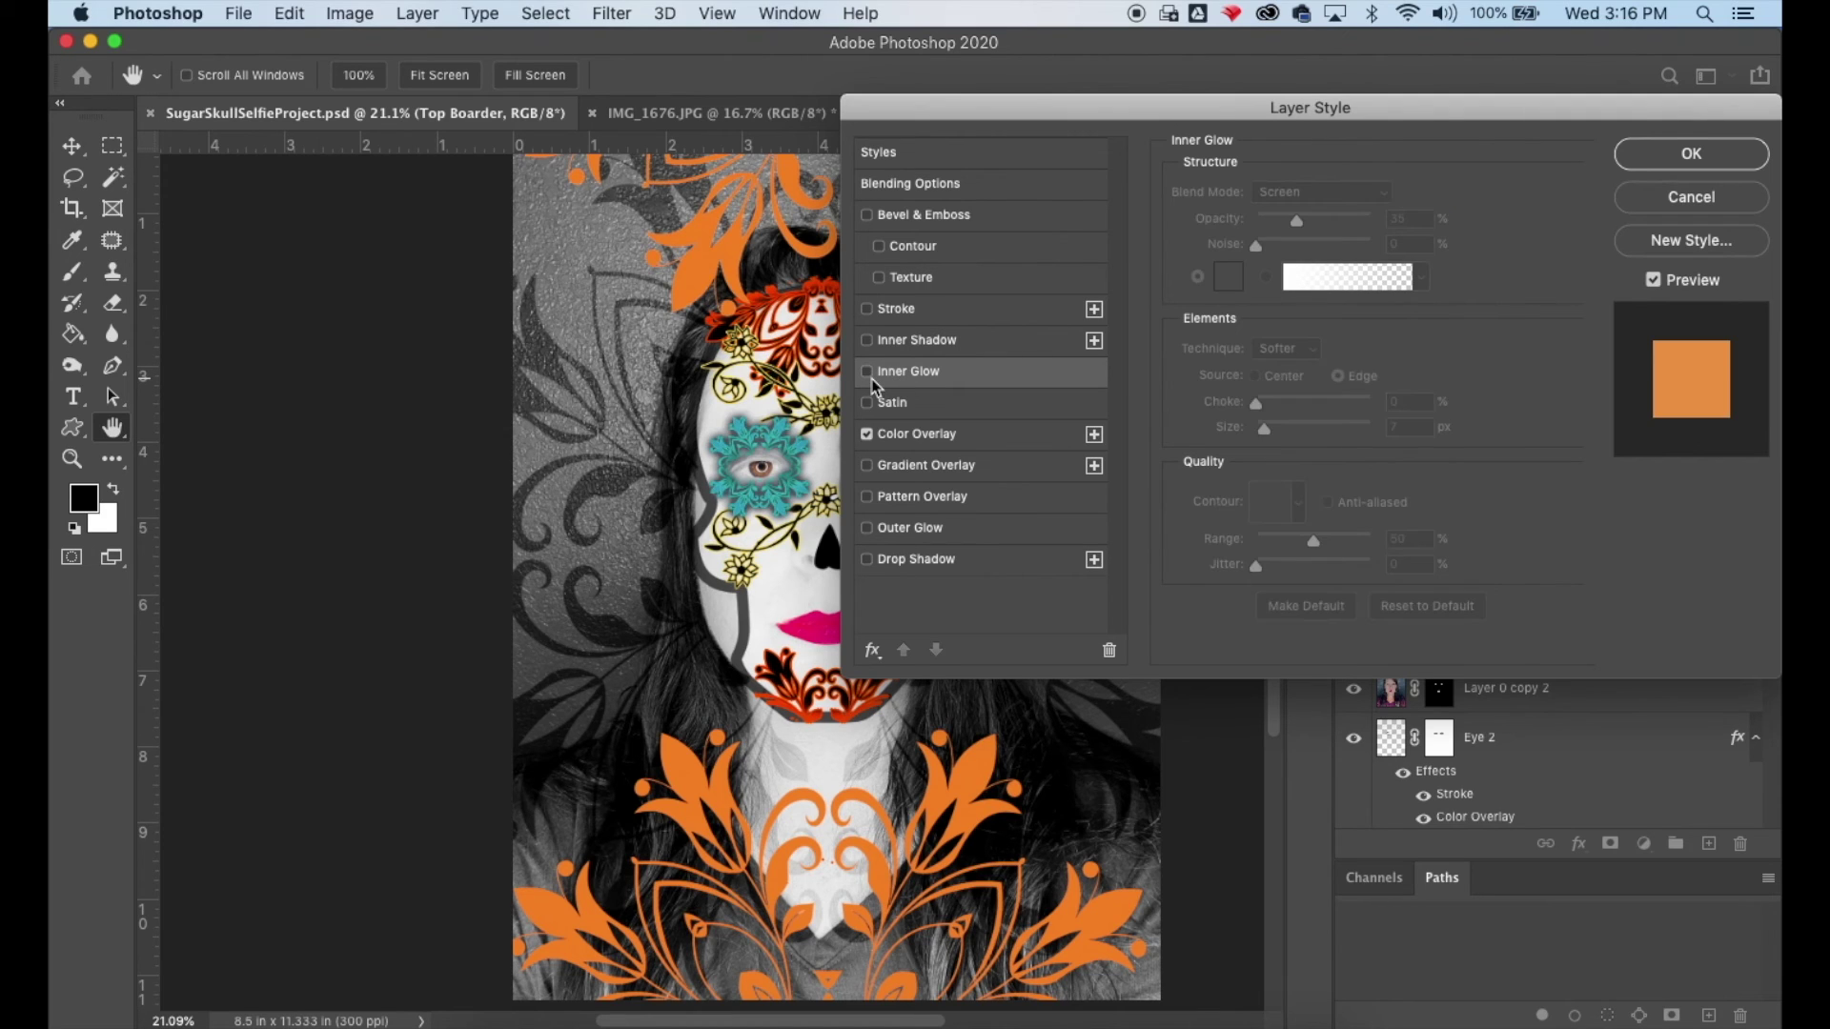
click(870, 376)
click(869, 311)
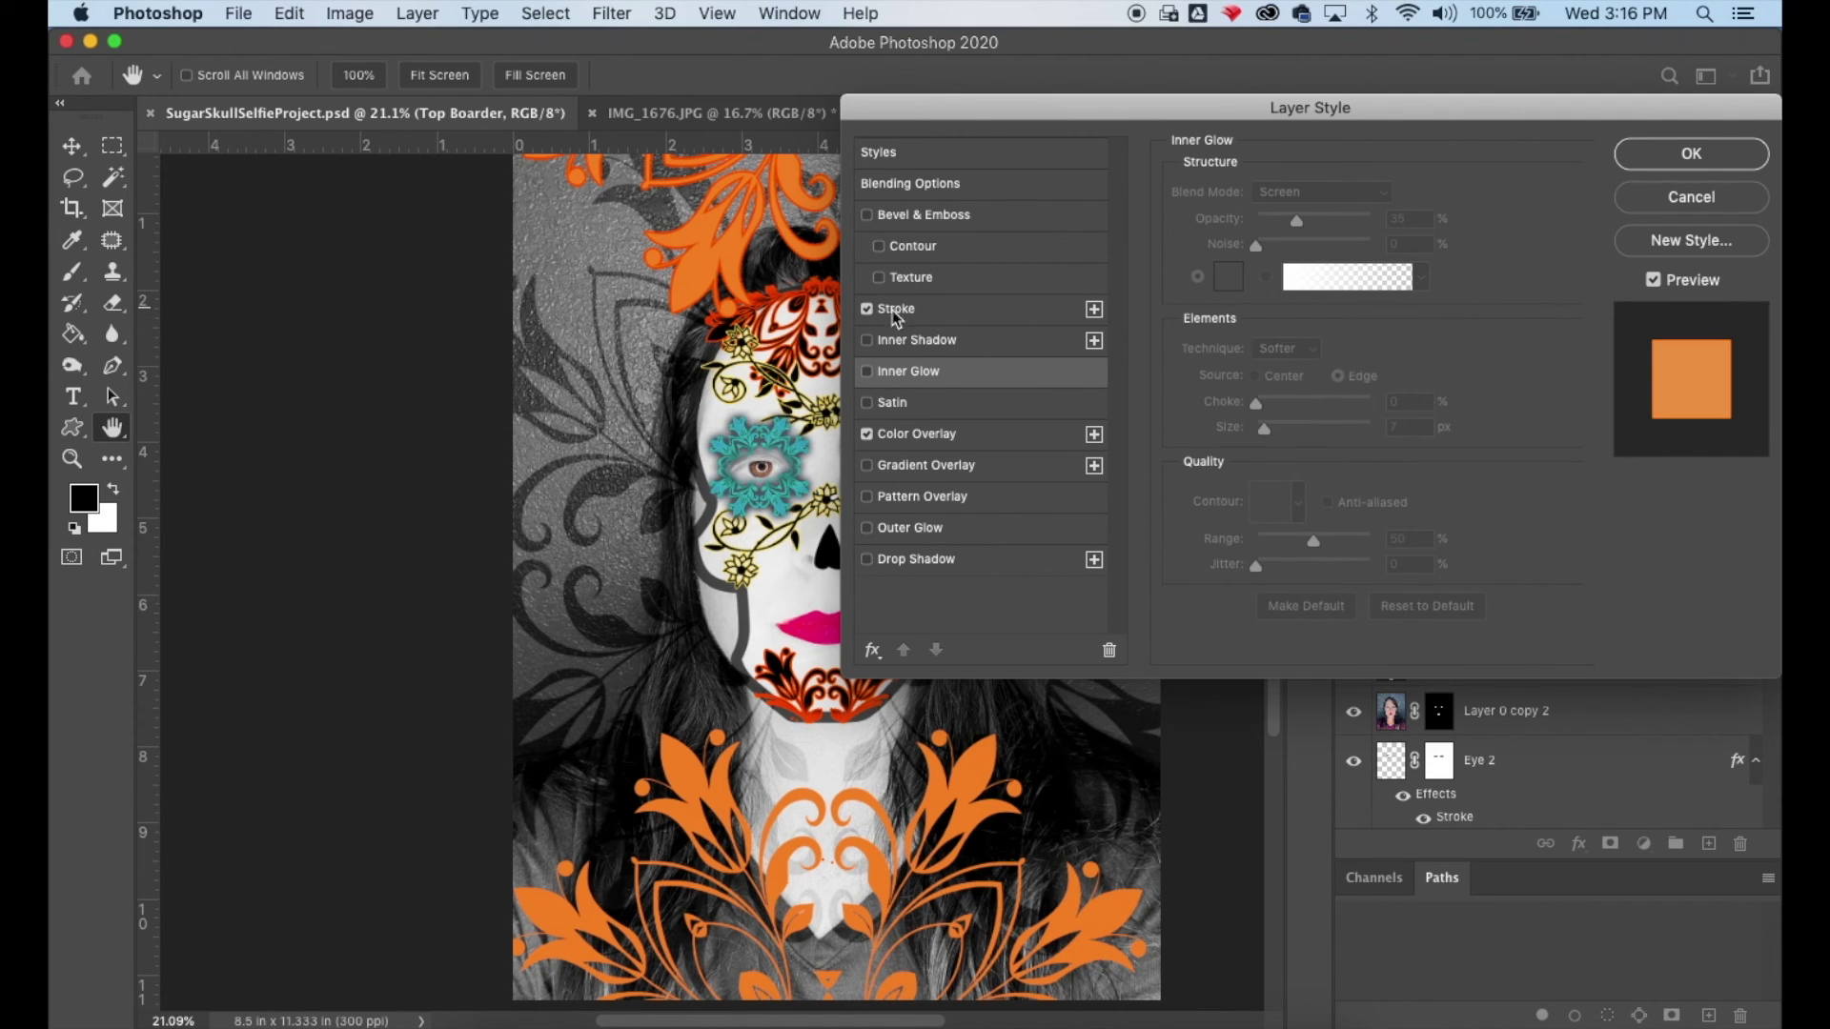
click(896, 317)
click(1237, 372)
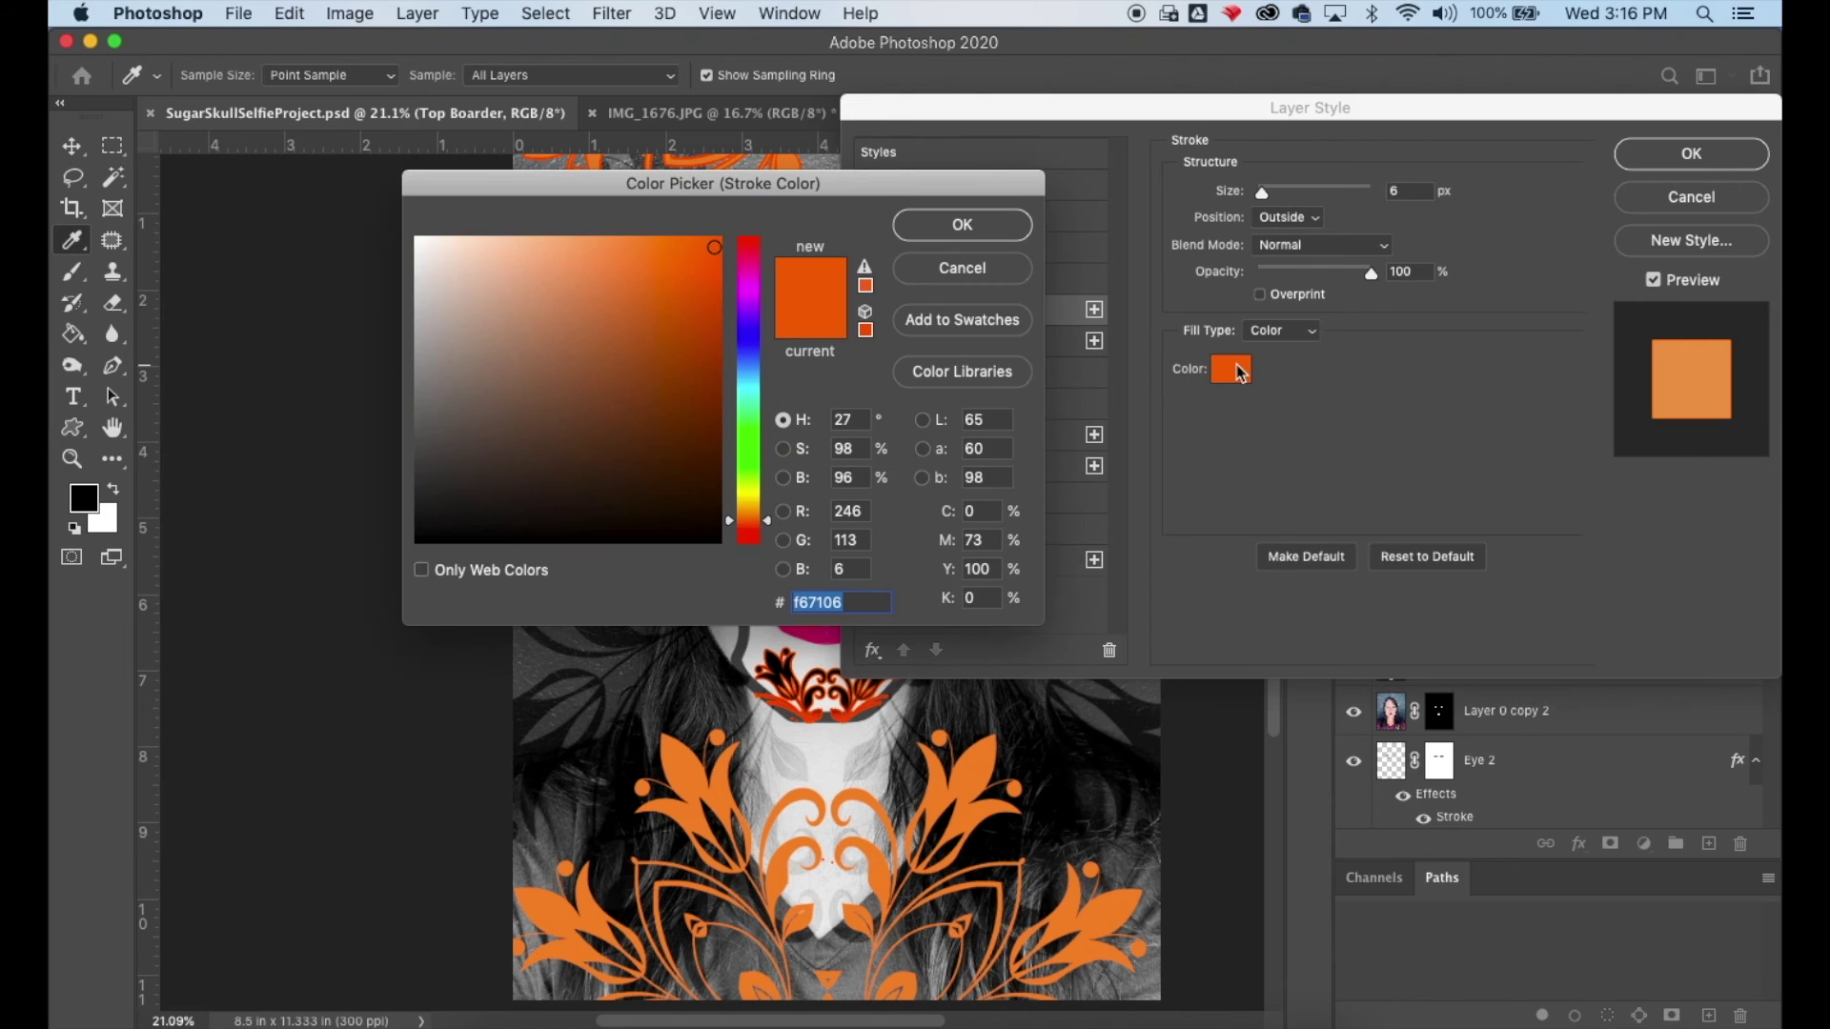
click(749, 293)
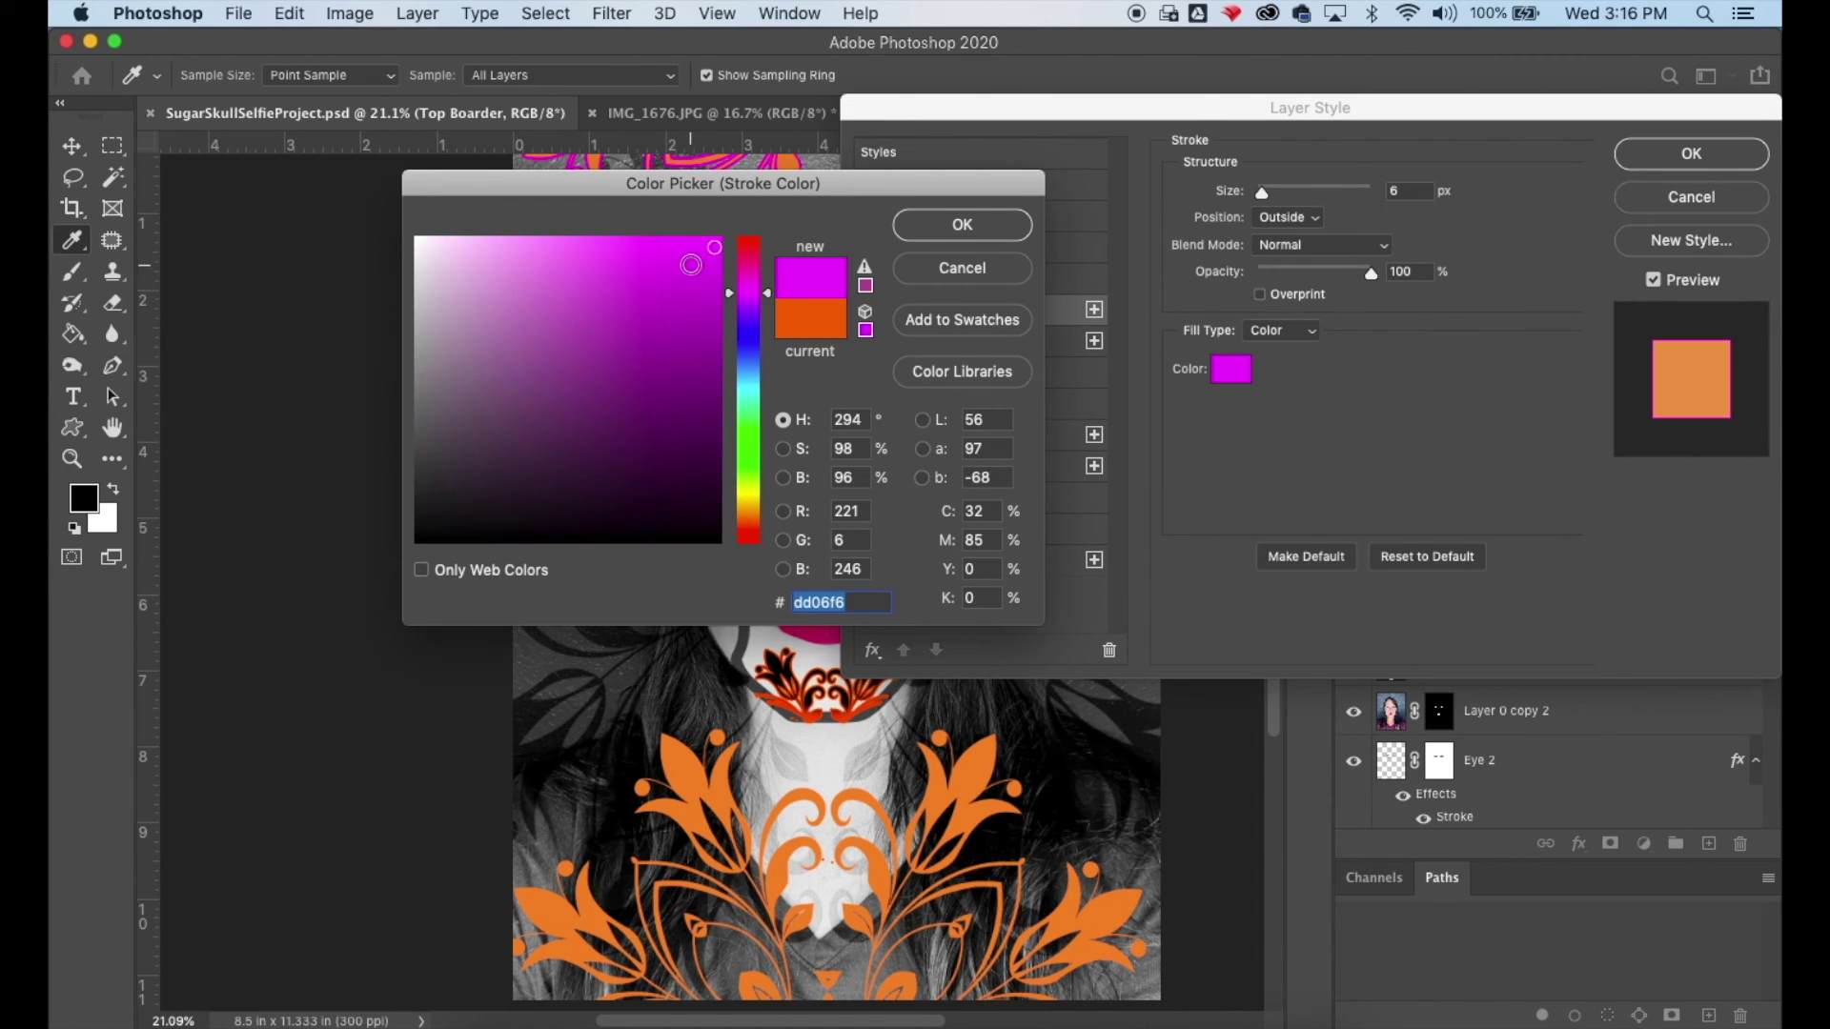
click(934, 230)
Step: Change the Top Boarder's stroke color to bright yellow #f6f306
drag(1021, 116, 913, 447)
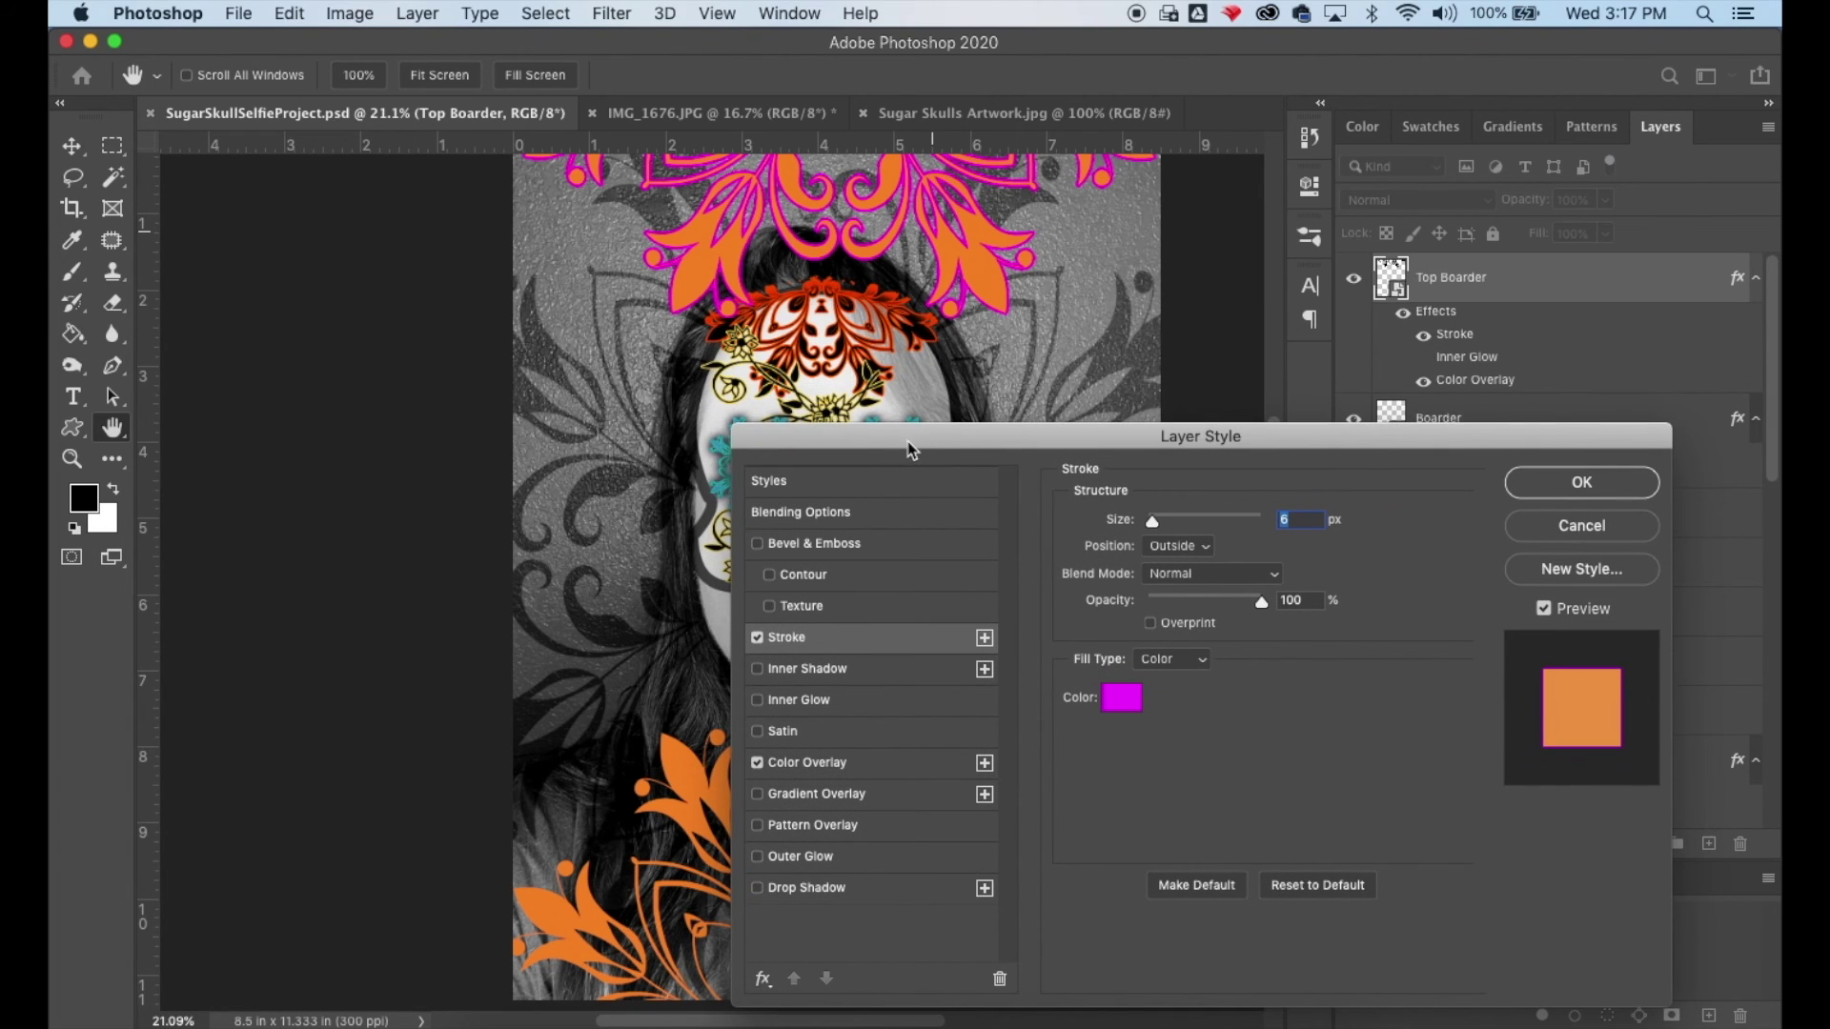
click(1121, 697)
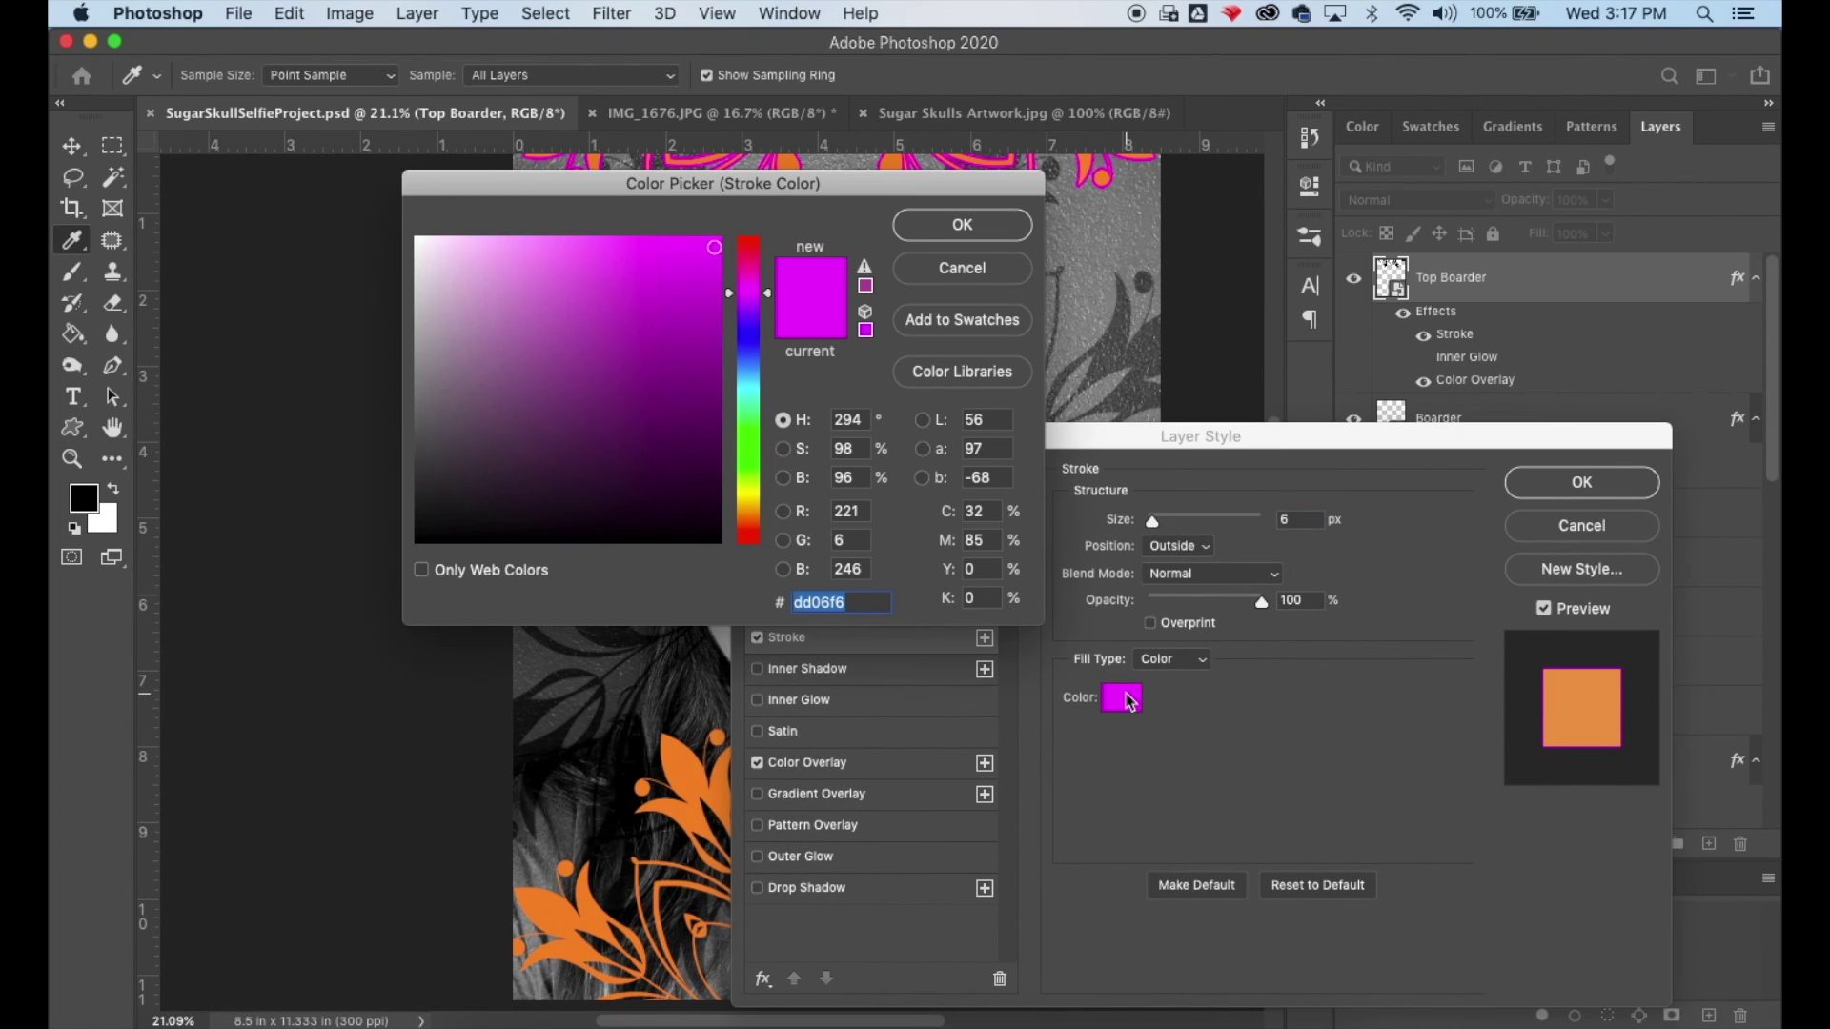
click(749, 493)
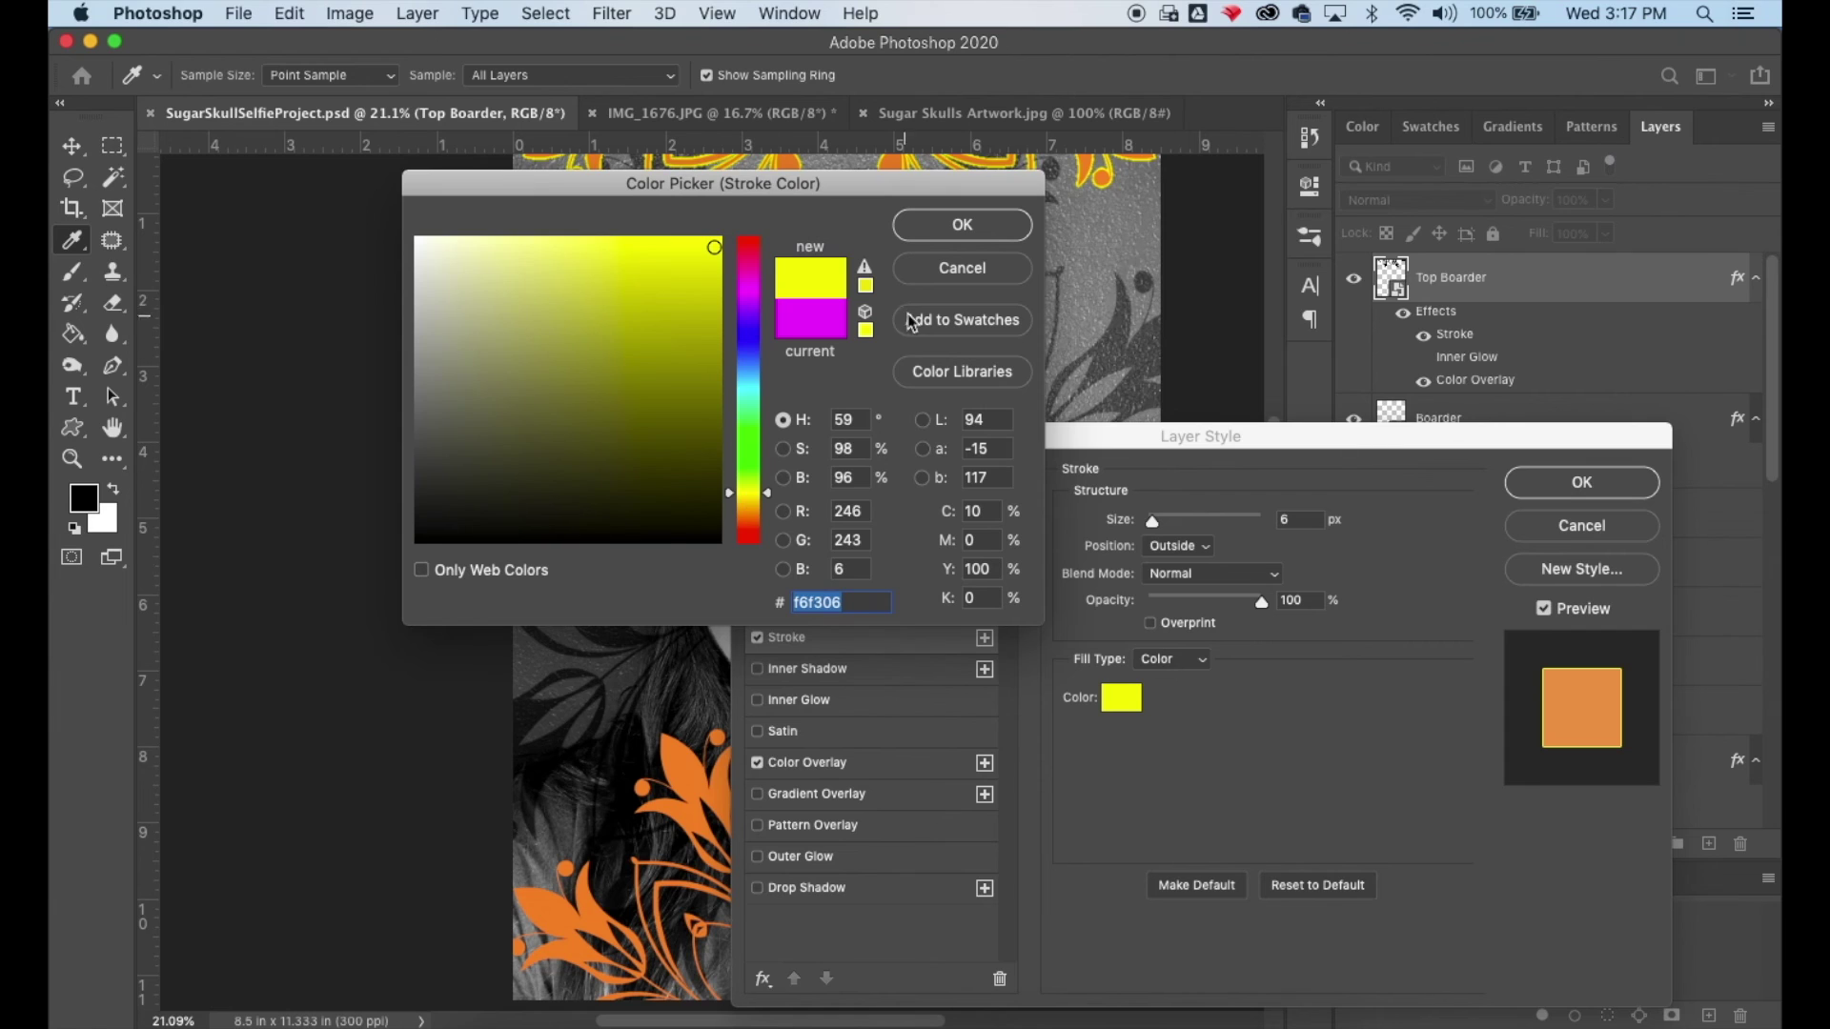
click(962, 225)
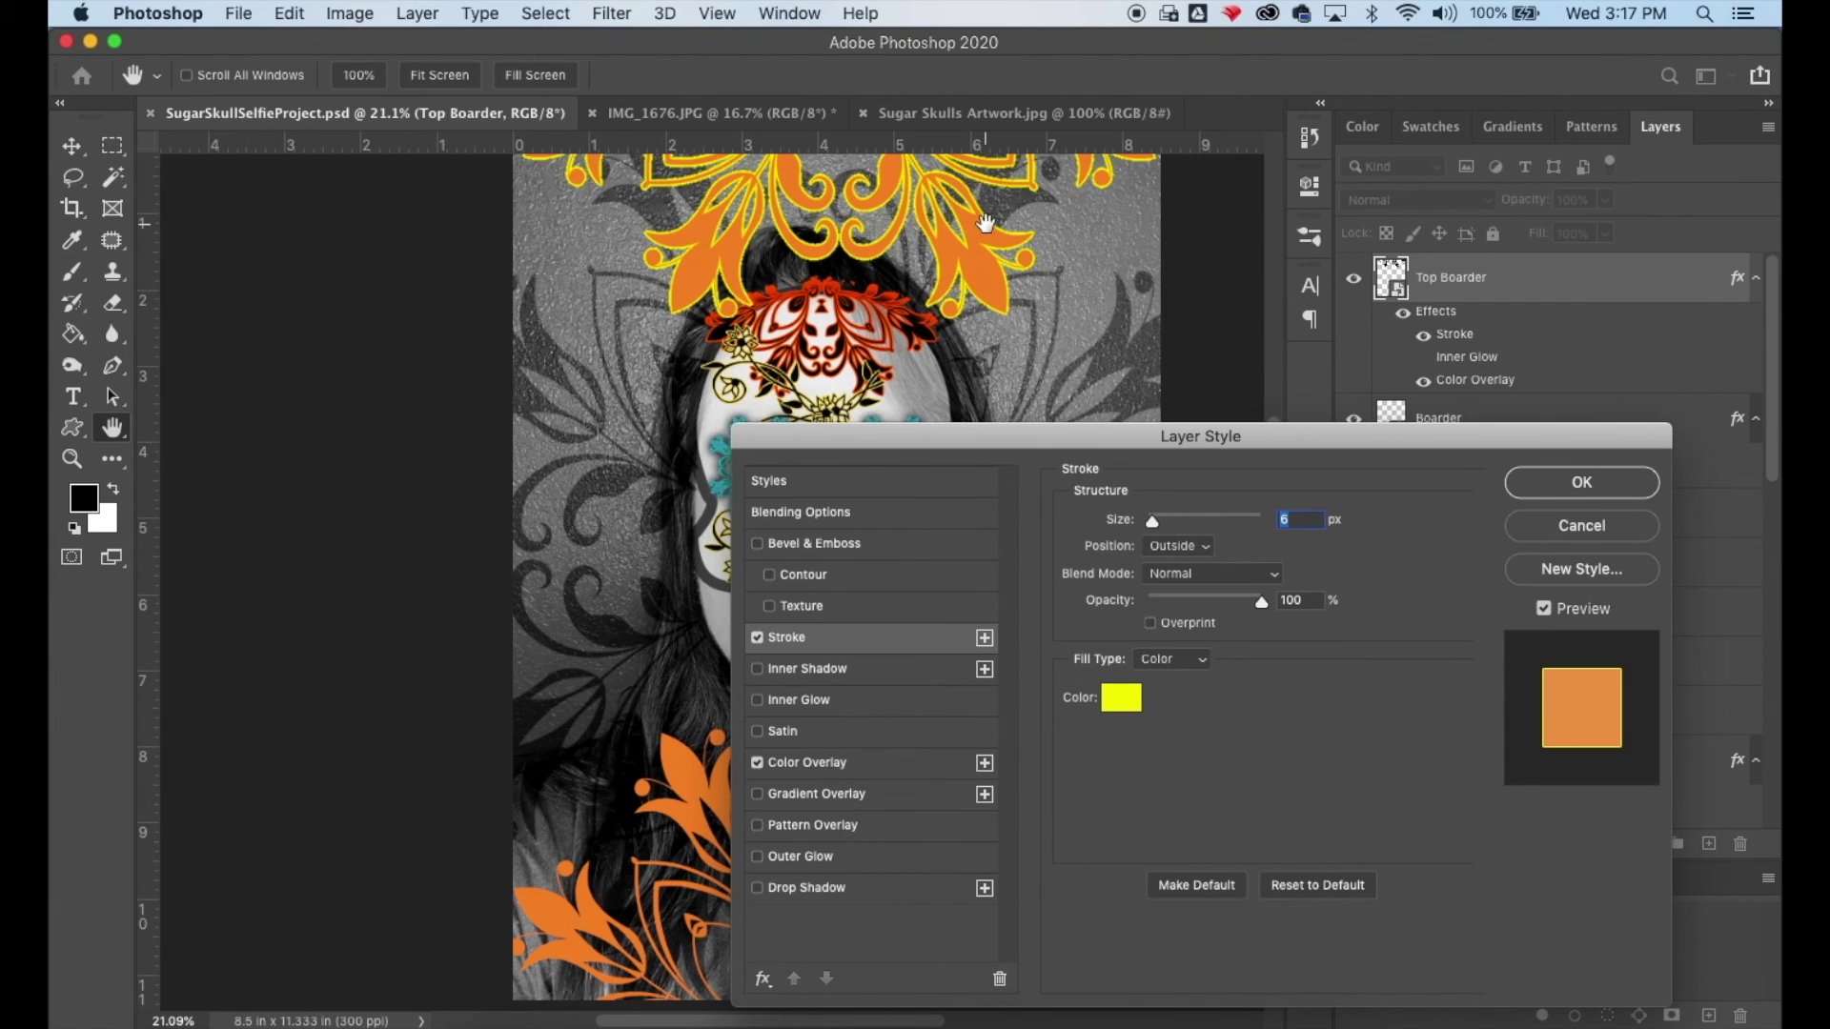
Step: Change the Top Boarder's Color Overlay to magenta #de23ef
click(820, 764)
click(1306, 526)
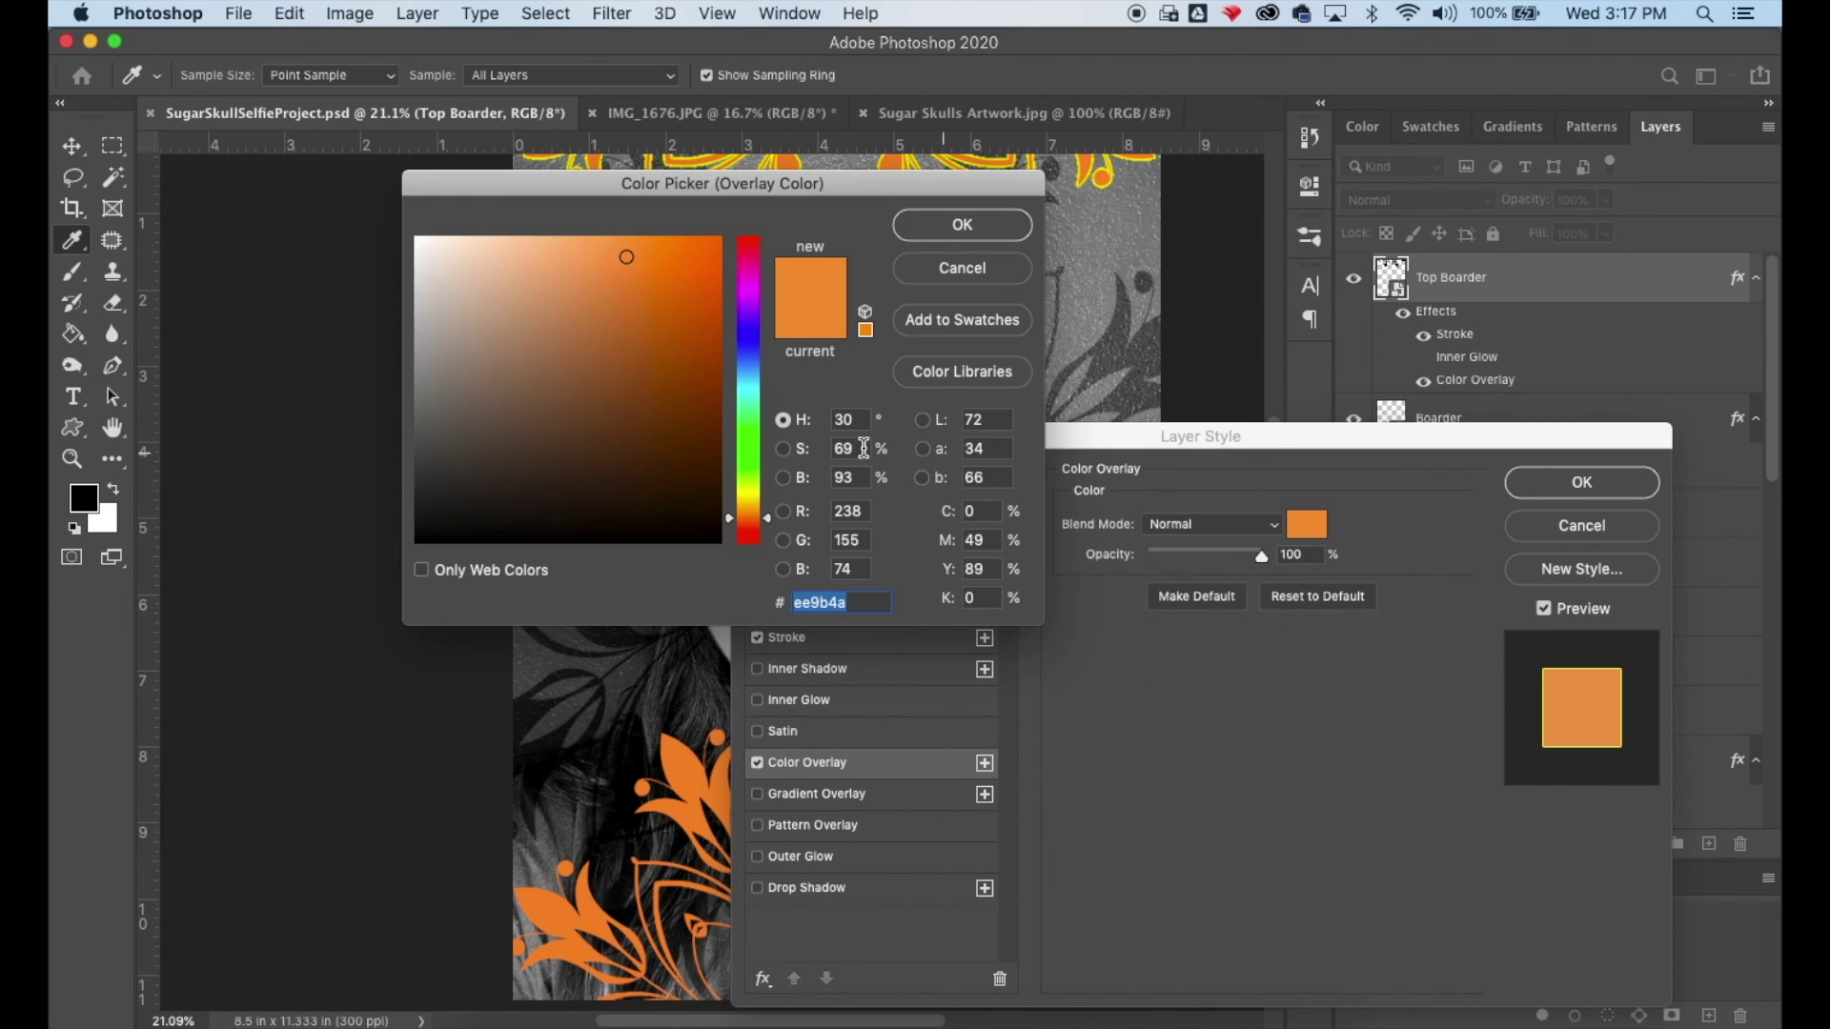
click(753, 292)
click(677, 255)
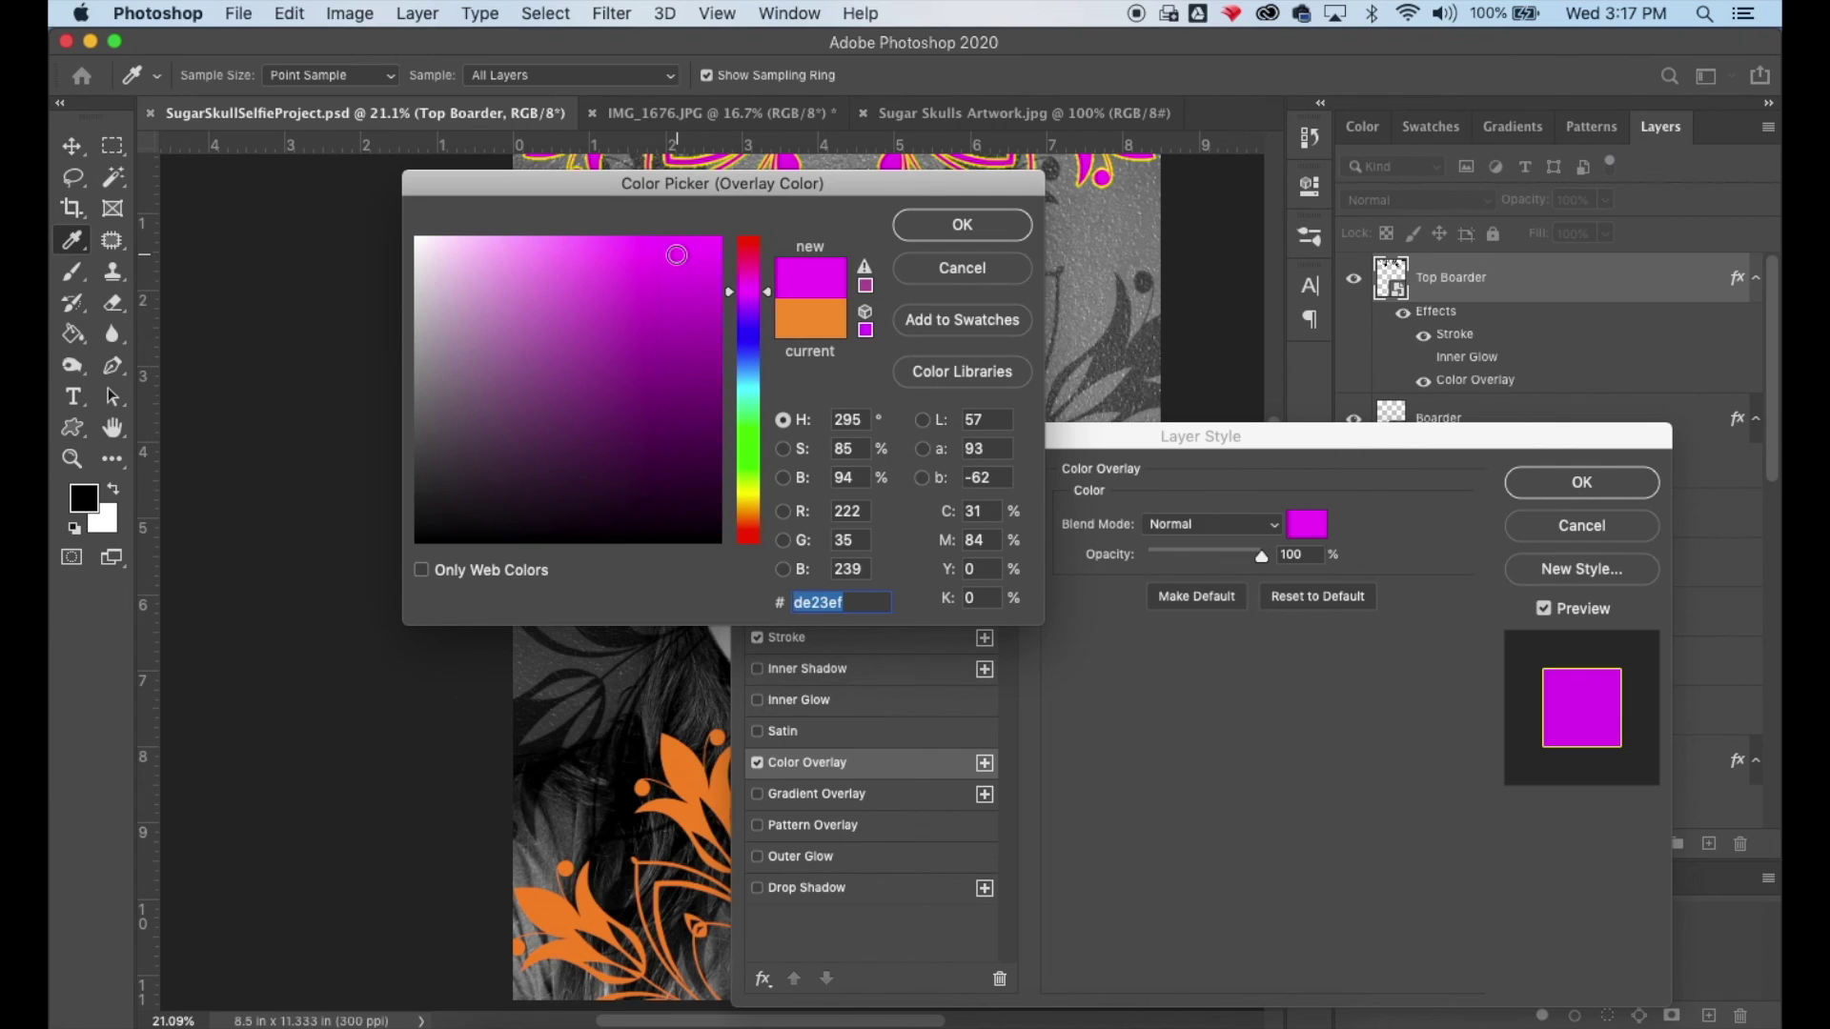
click(932, 229)
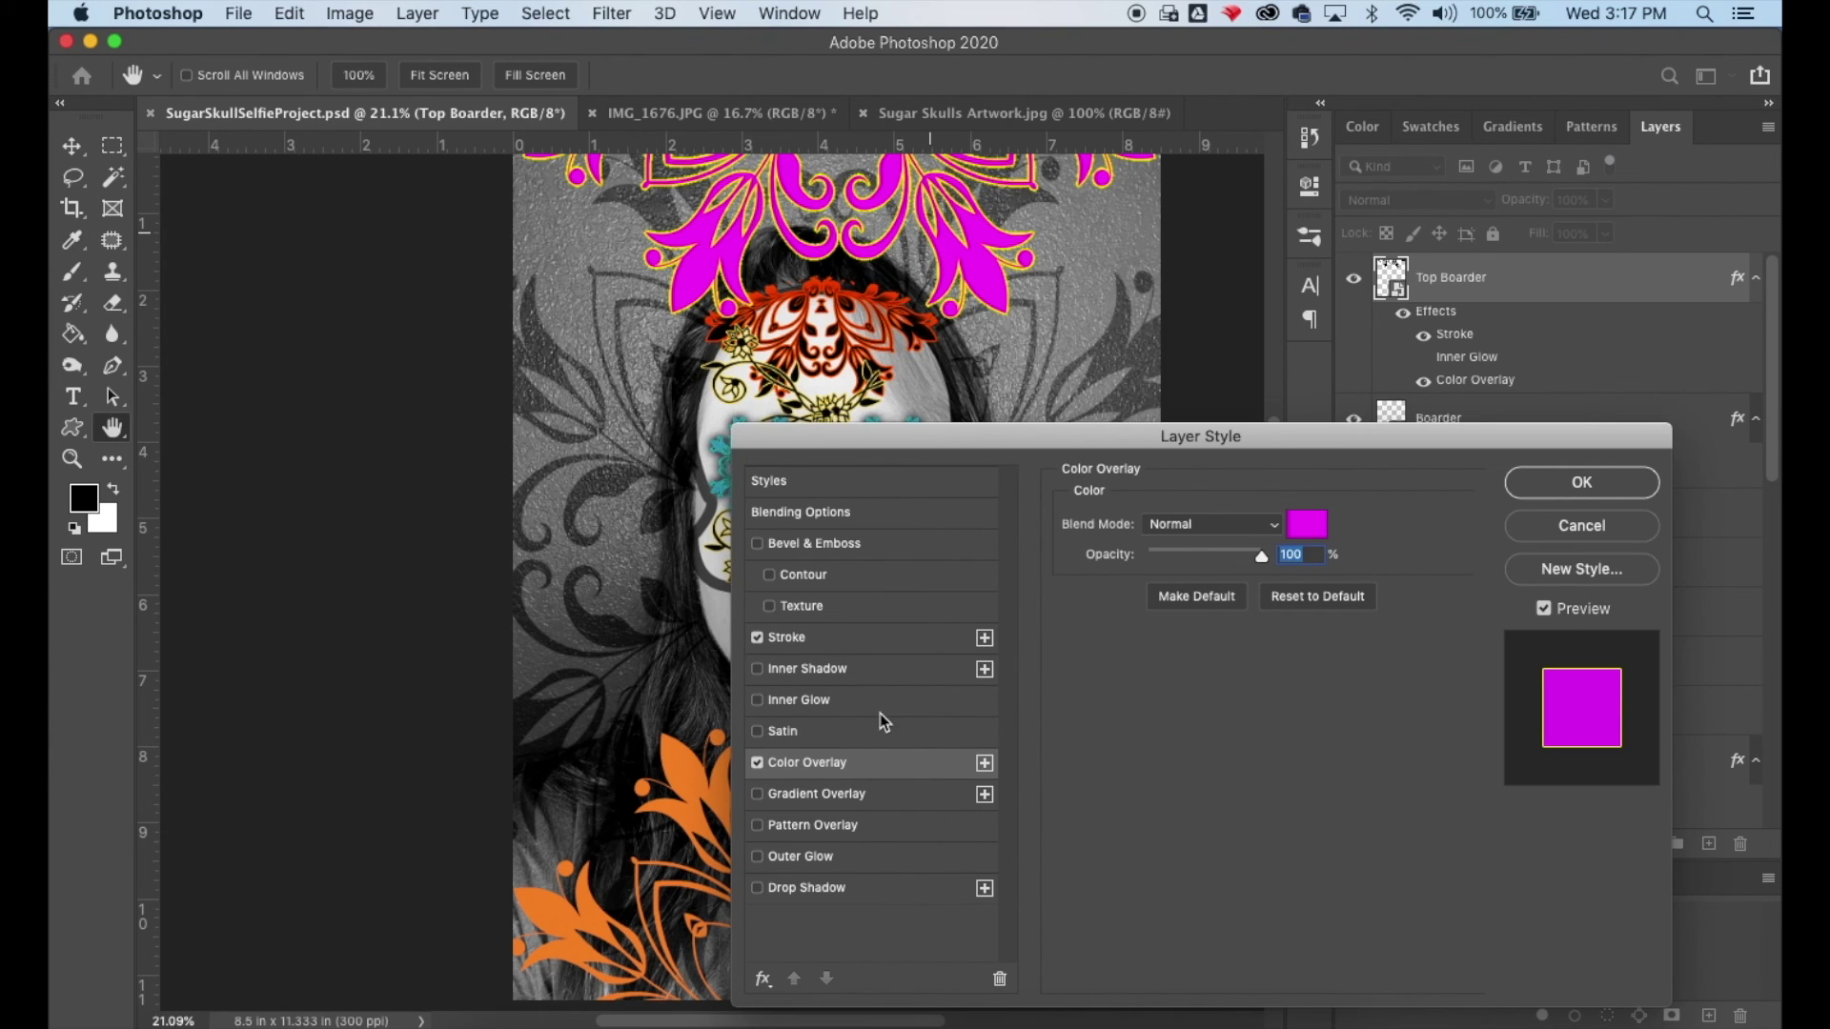
Step: Set the Top Boarder's stroke size to 16 px, apply the style, and shift the graphic slightly down and left
click(840, 639)
drag(1152, 521, 1164, 530)
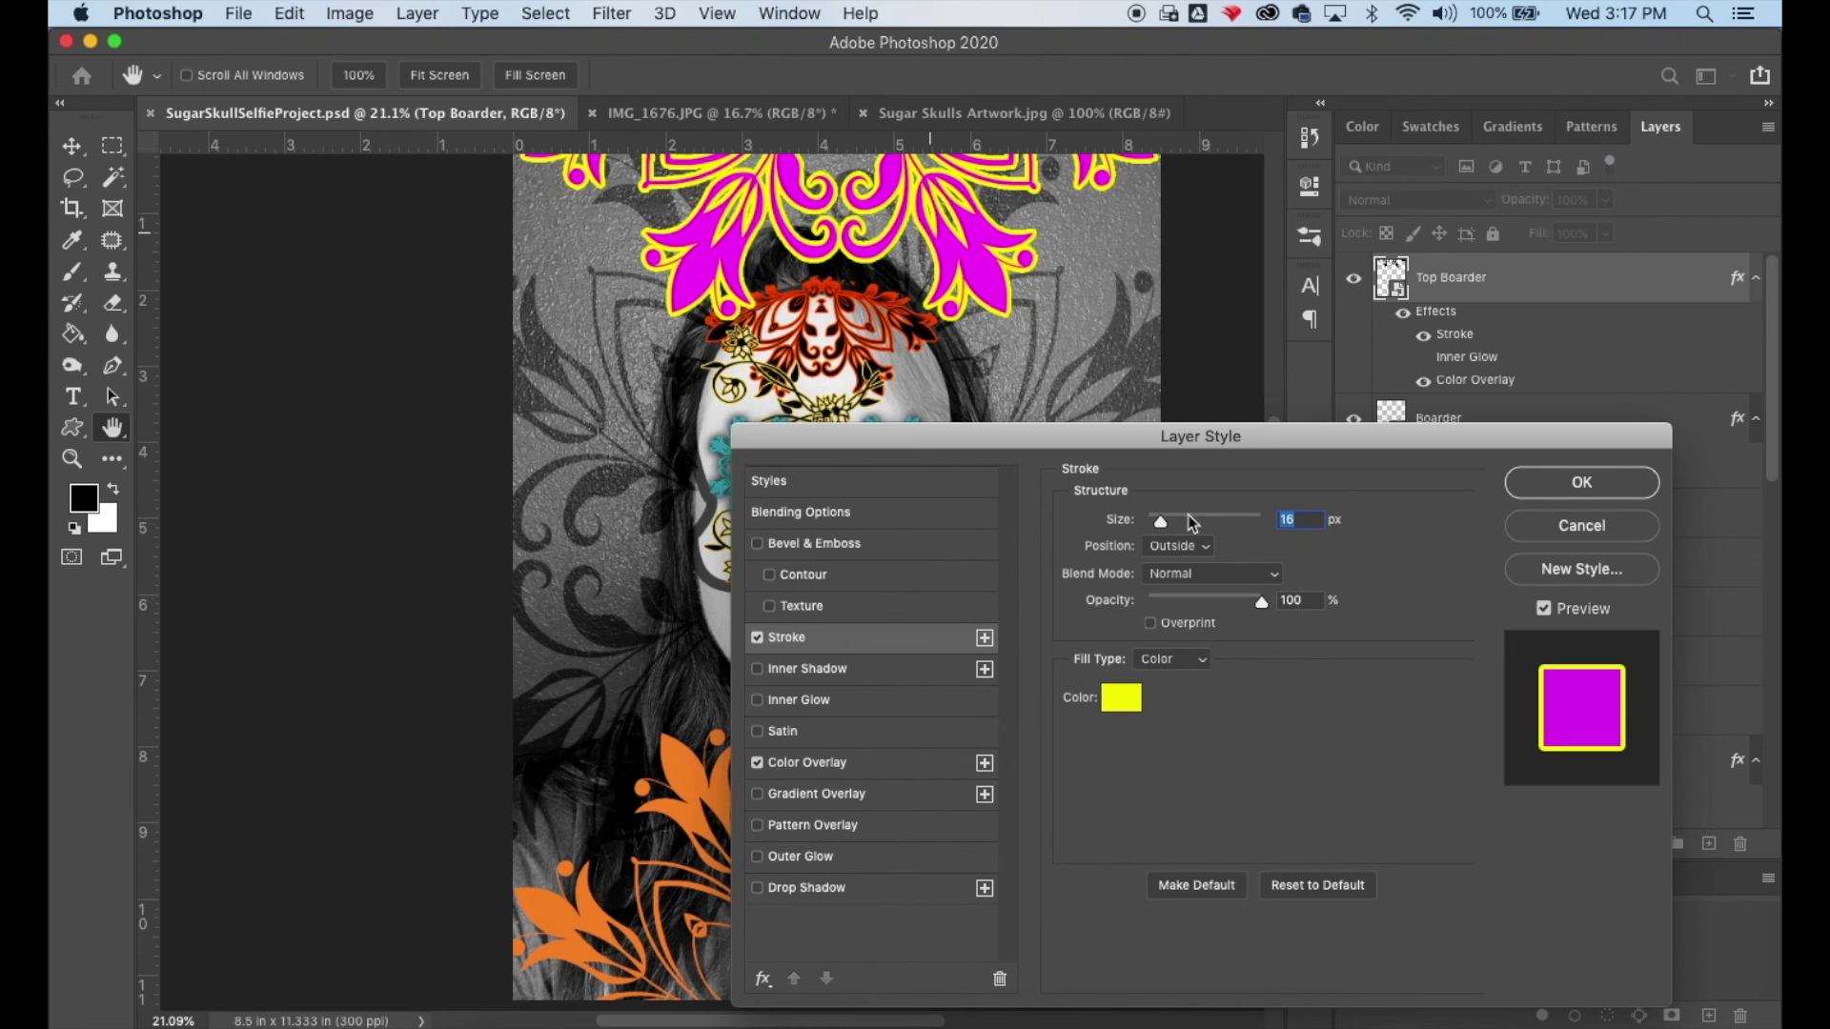
click(1577, 483)
click(80, 151)
drag(696, 243, 681, 256)
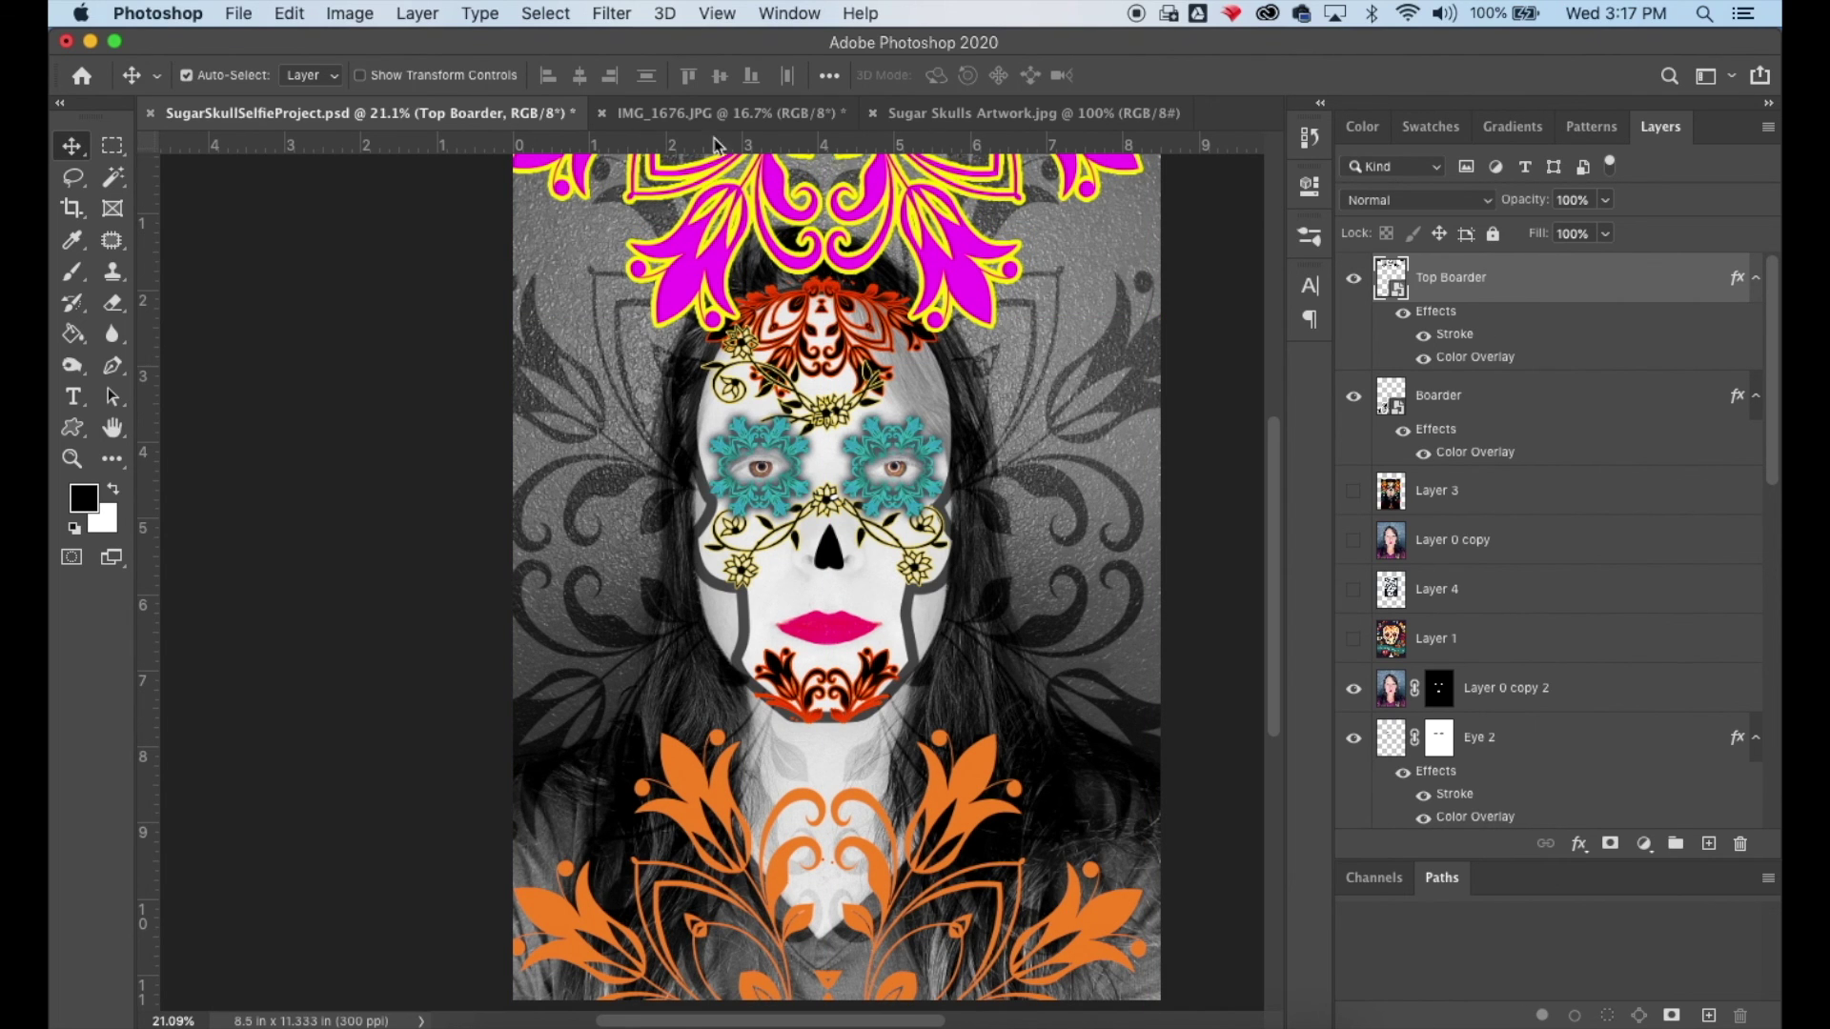
Step: Copy the Top Boarder's layer style onto the Boarder layer and save the document
click(558, 17)
mouse_move(480, 19)
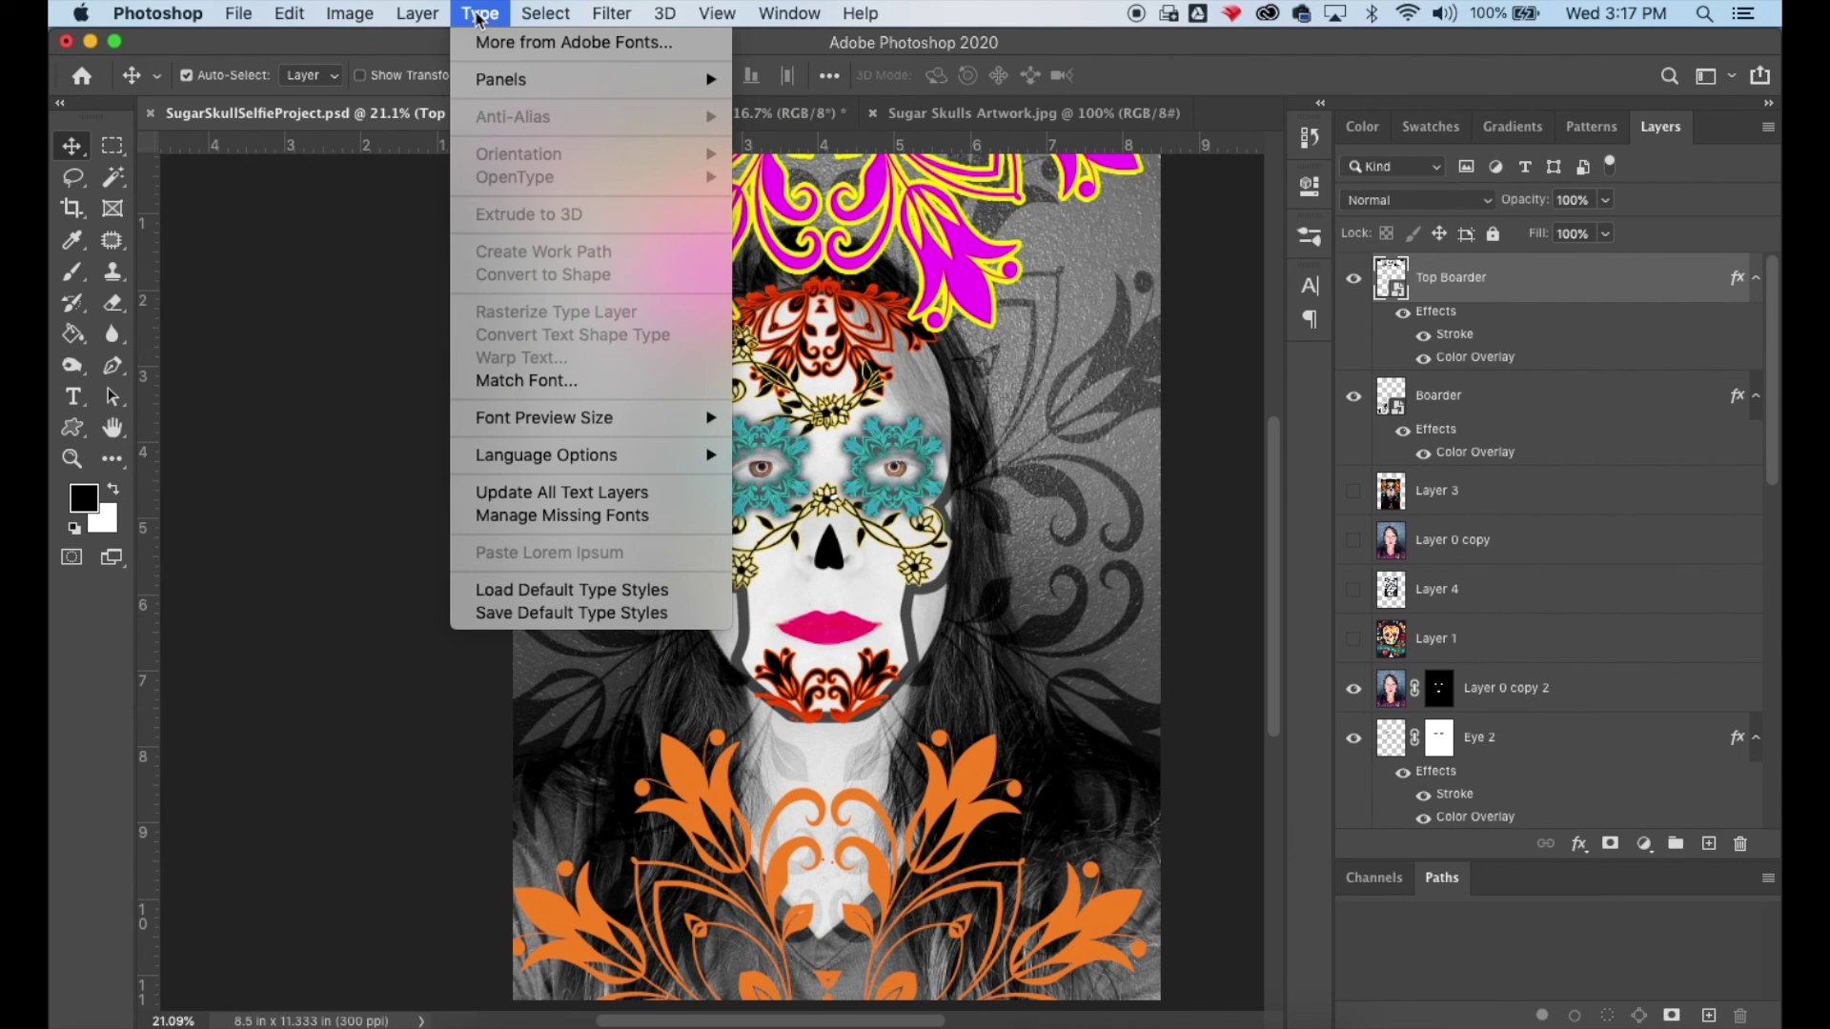
mouse_move(416, 14)
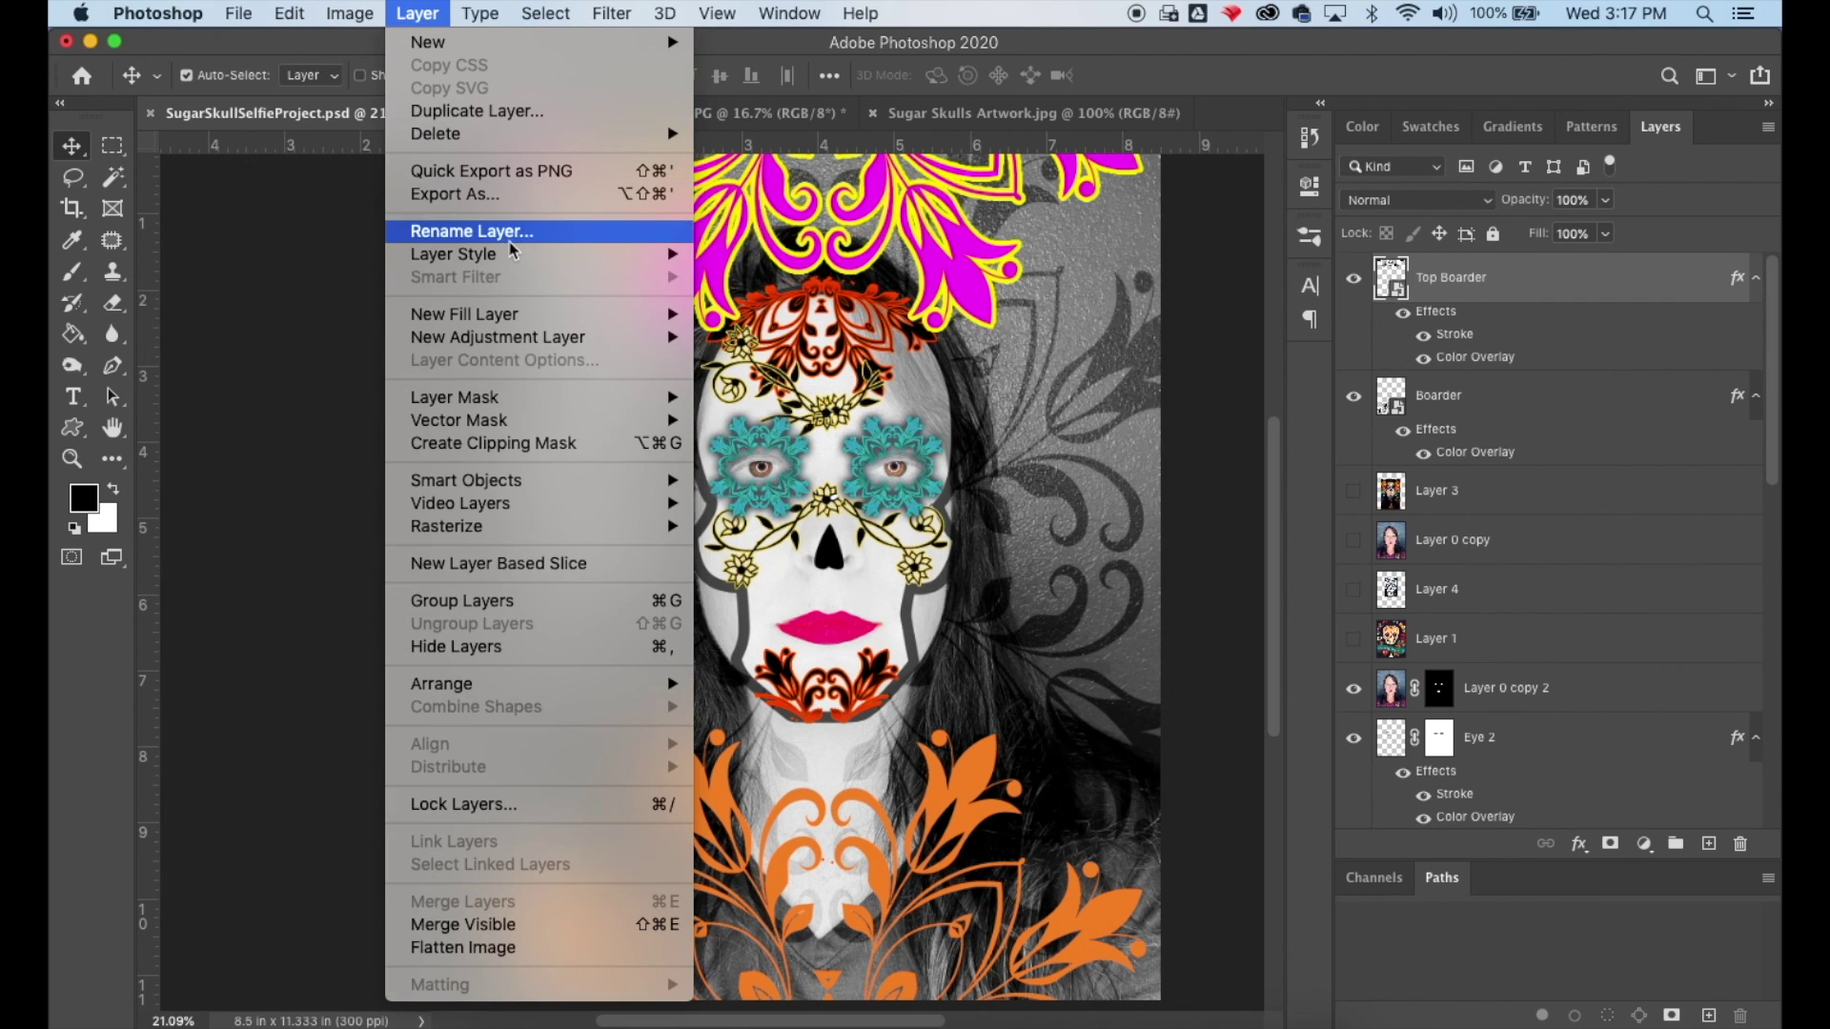
mouse_move(515, 263)
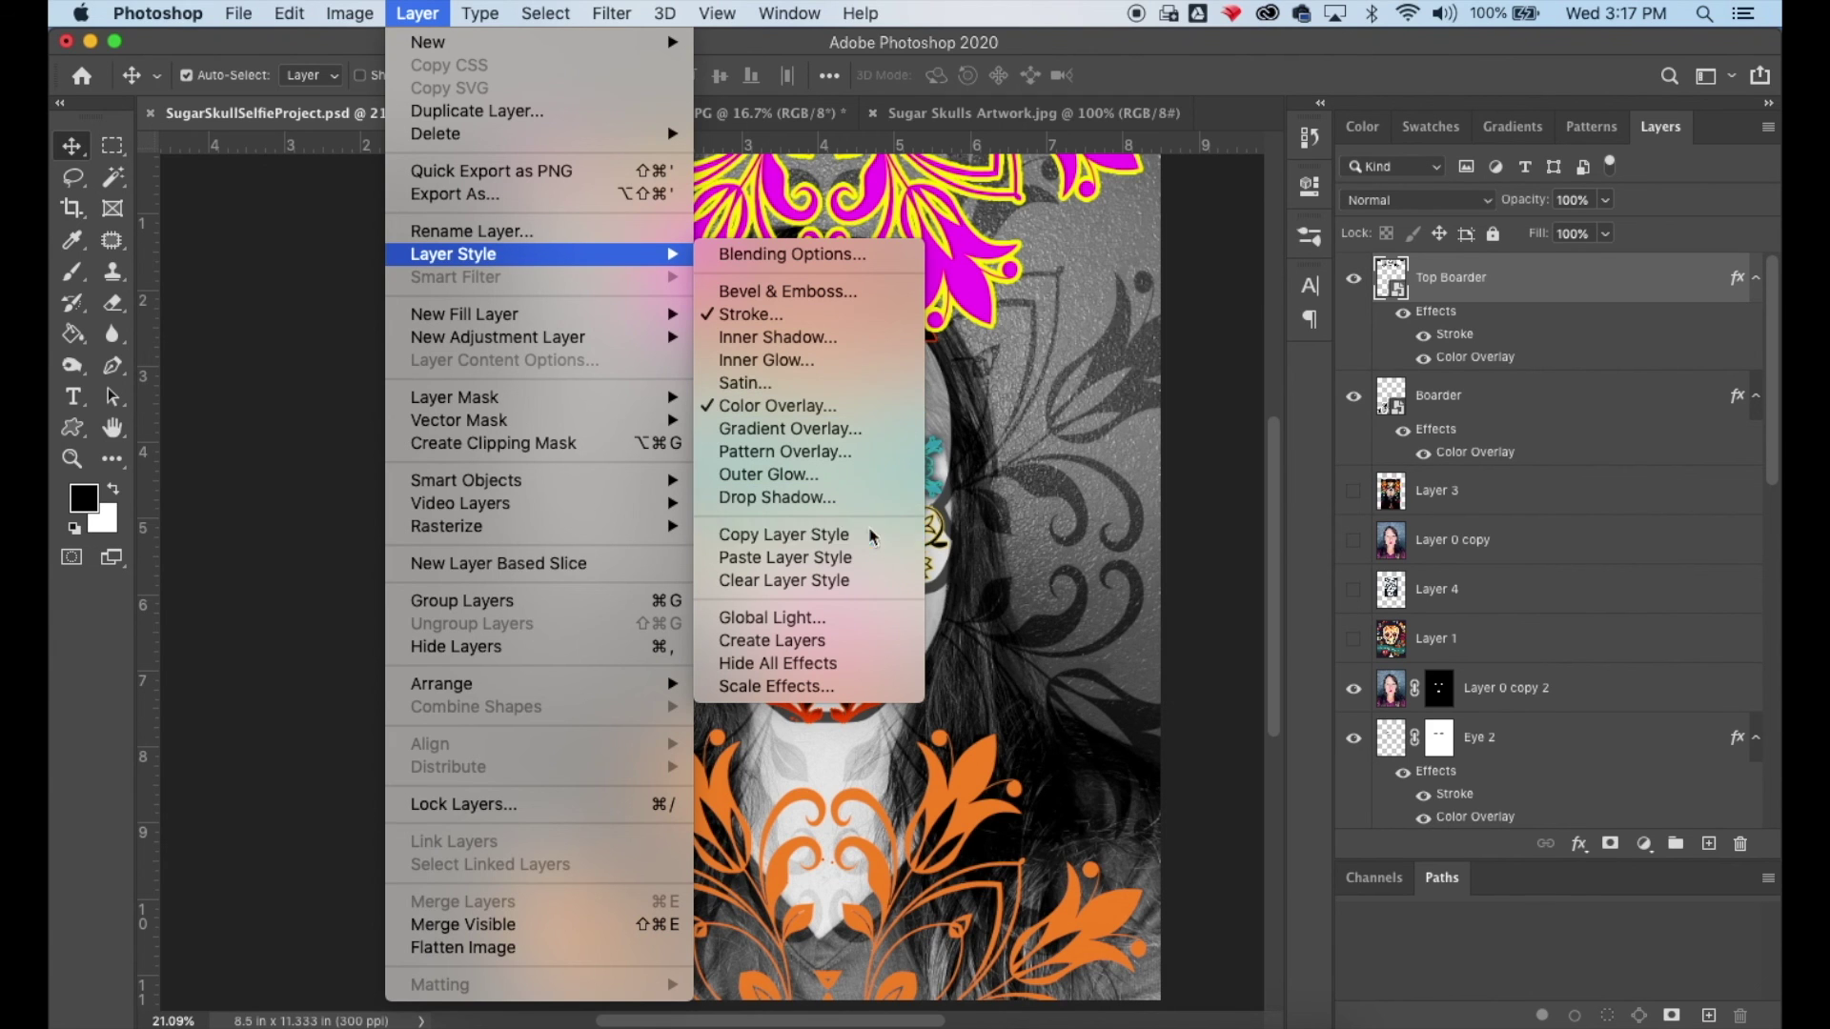
click(784, 534)
click(1482, 410)
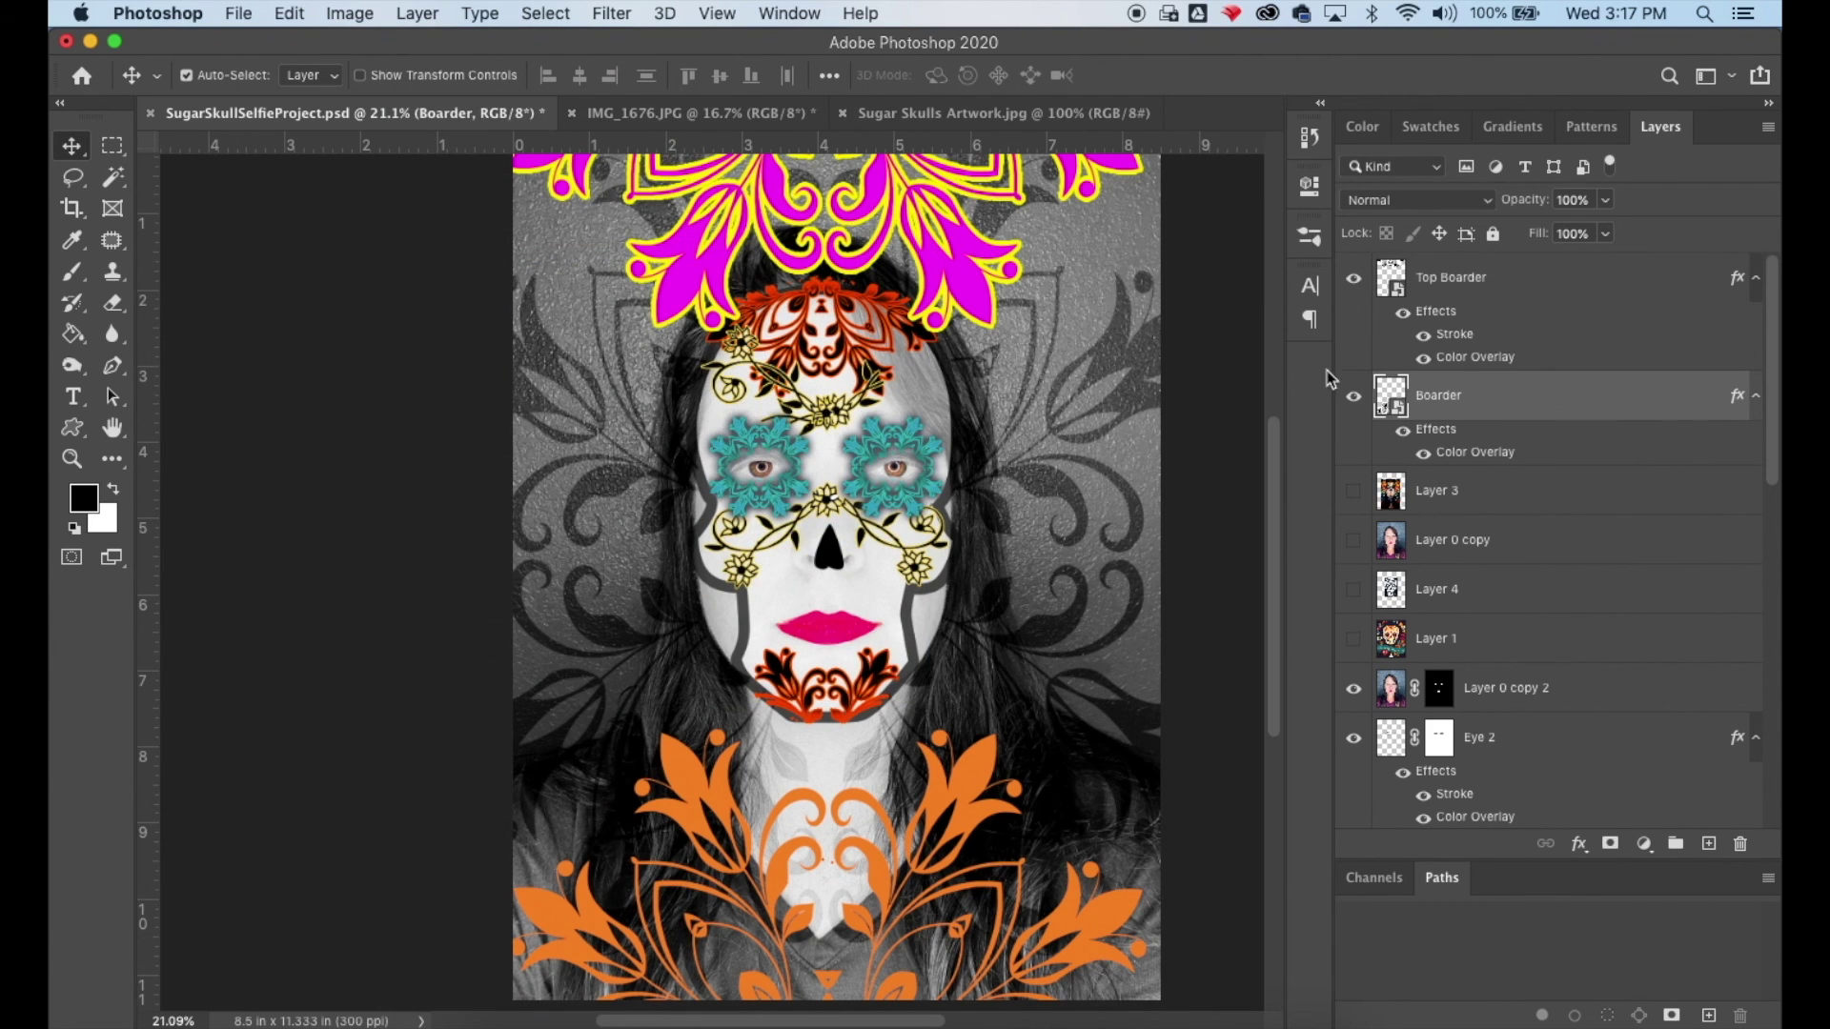
click(416, 13)
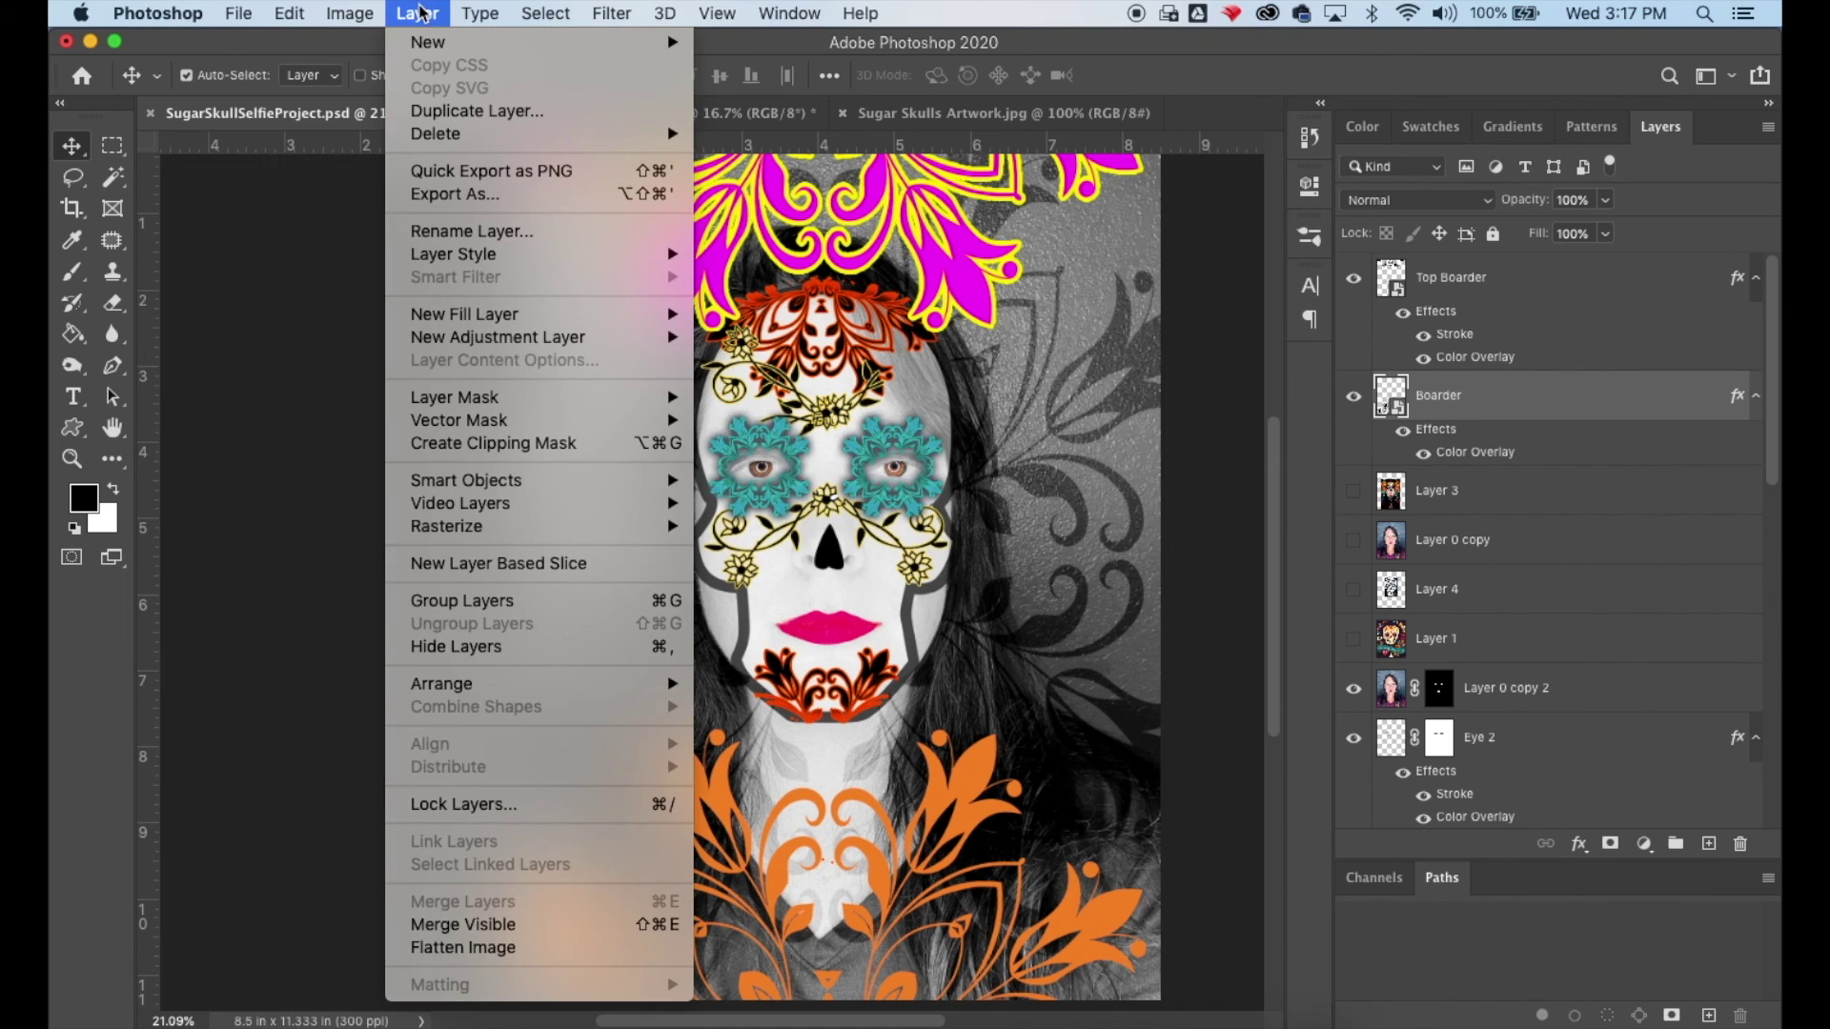
mouse_move(481, 255)
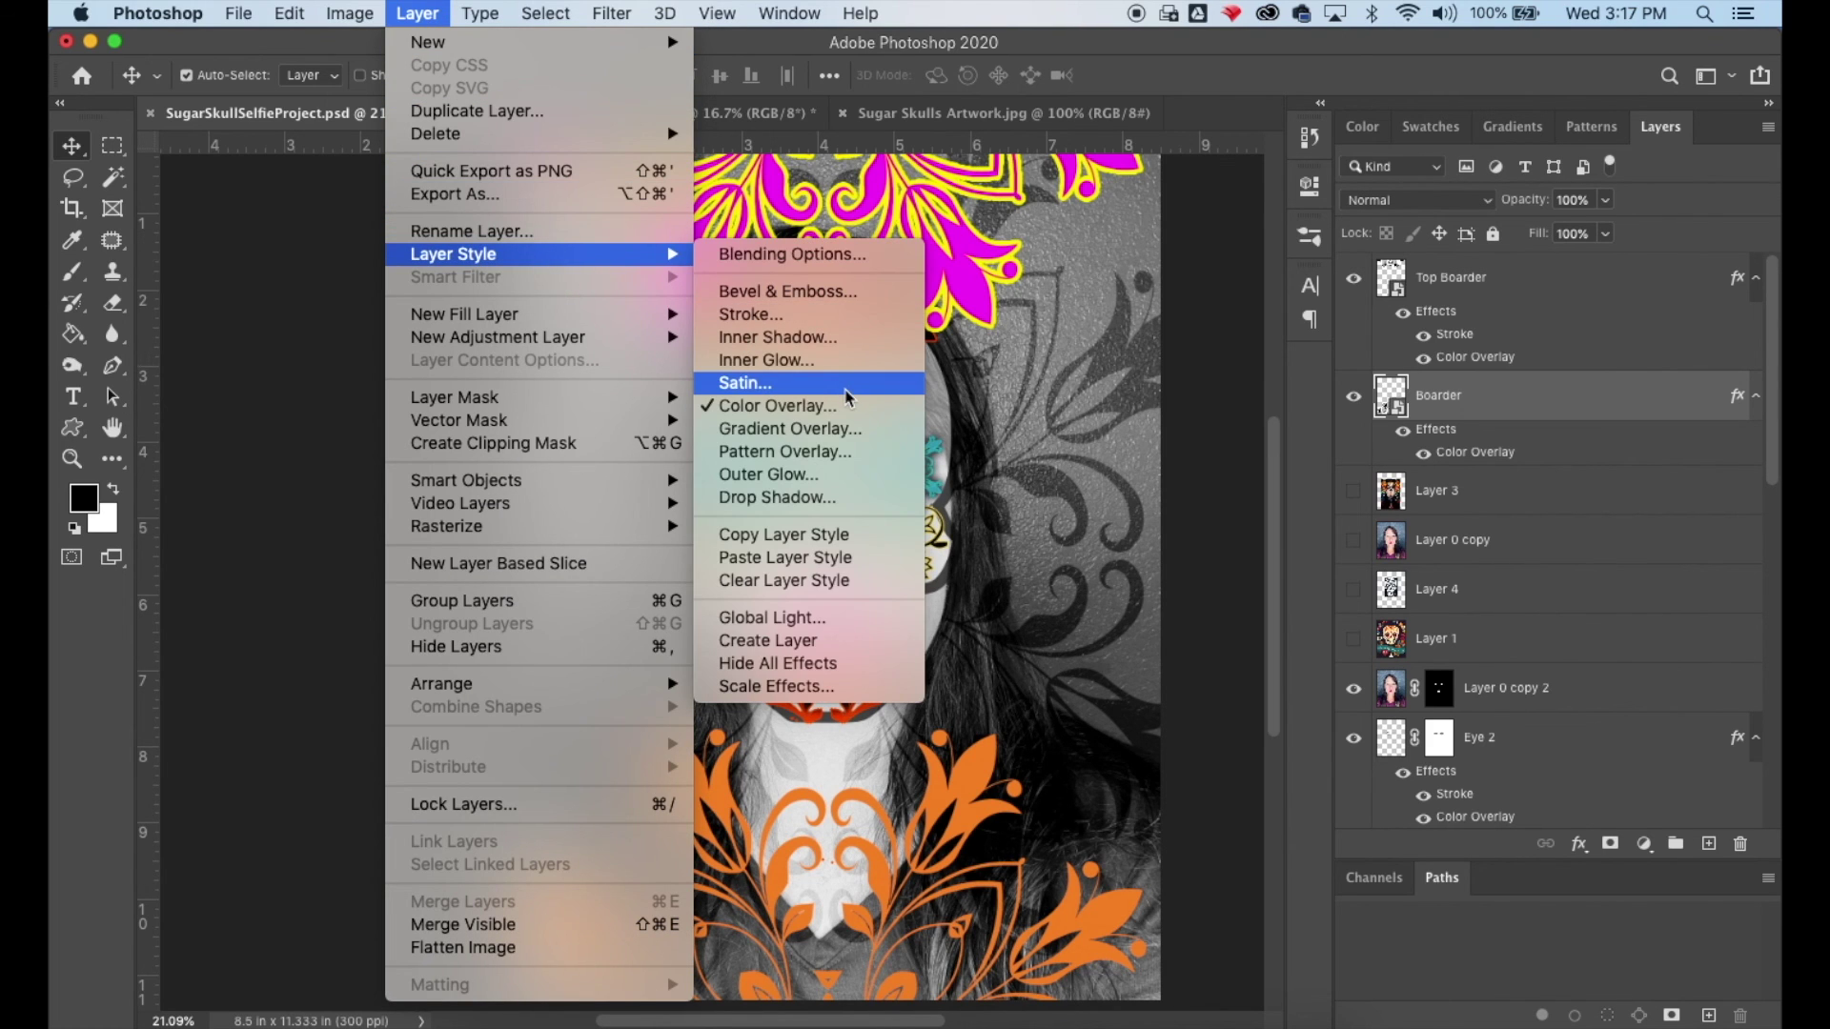
click(843, 558)
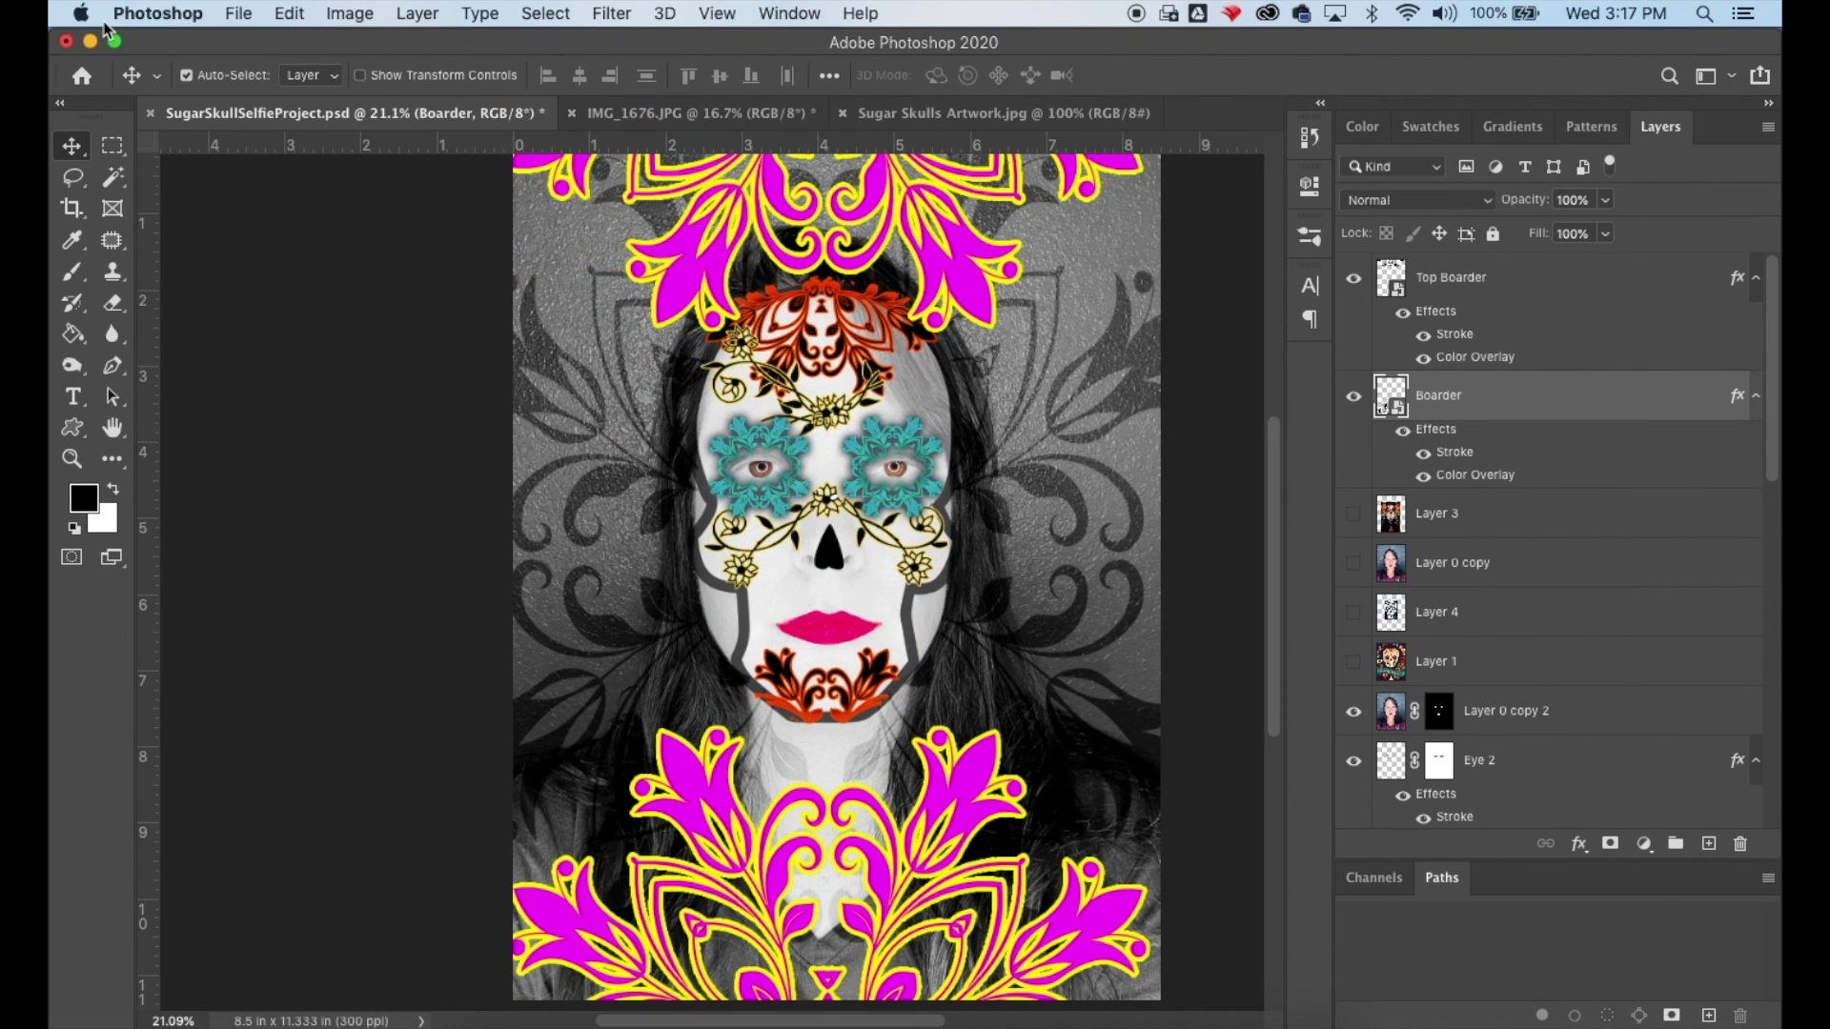
click(255, 15)
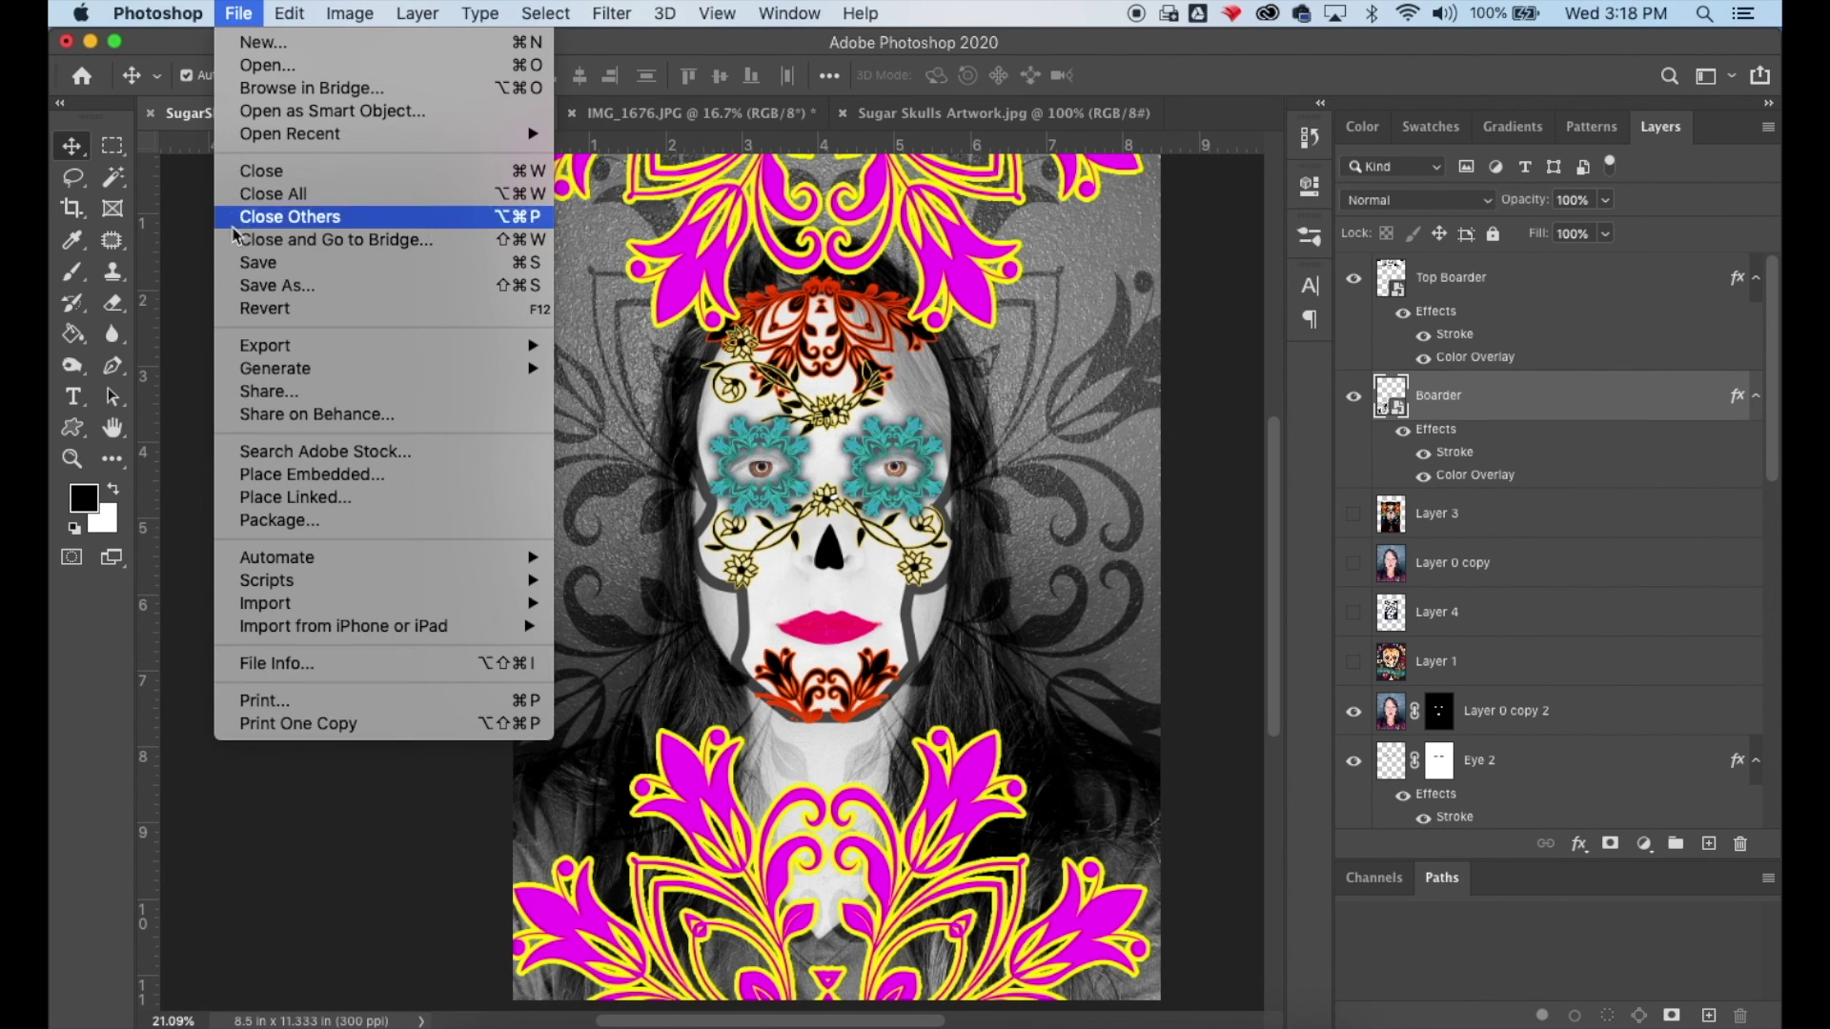
click(239, 263)
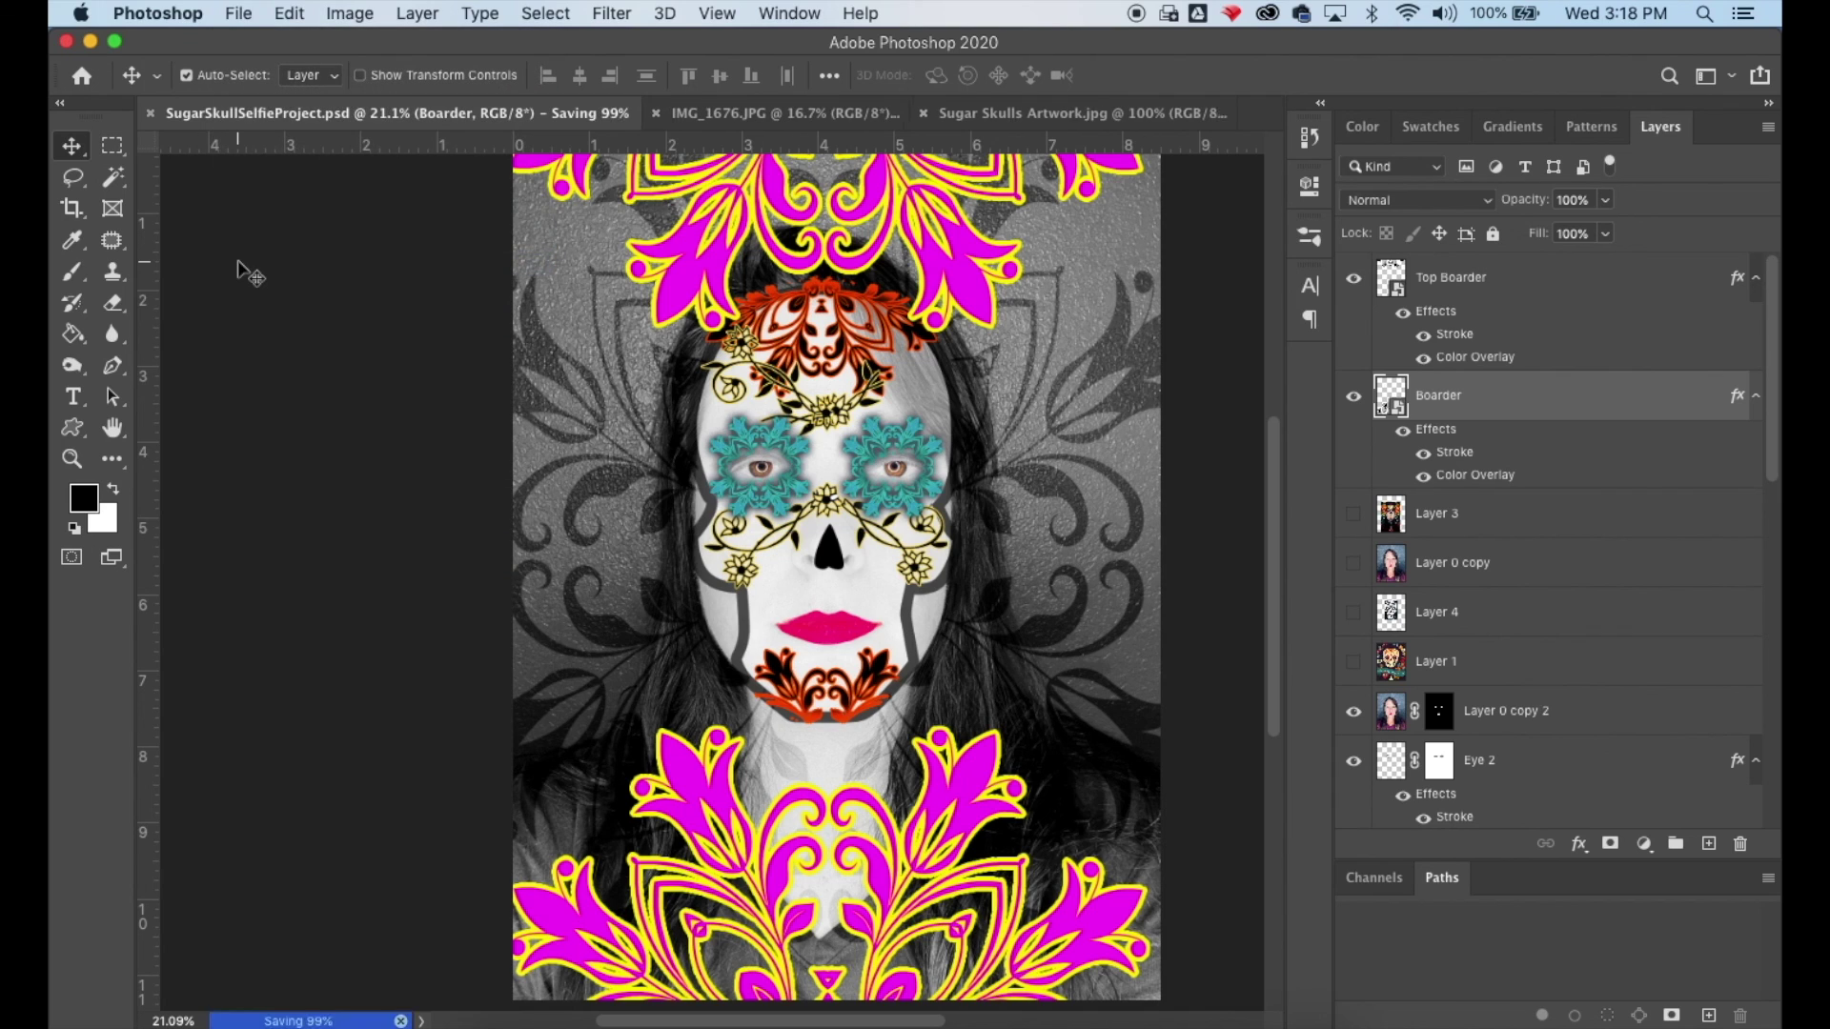